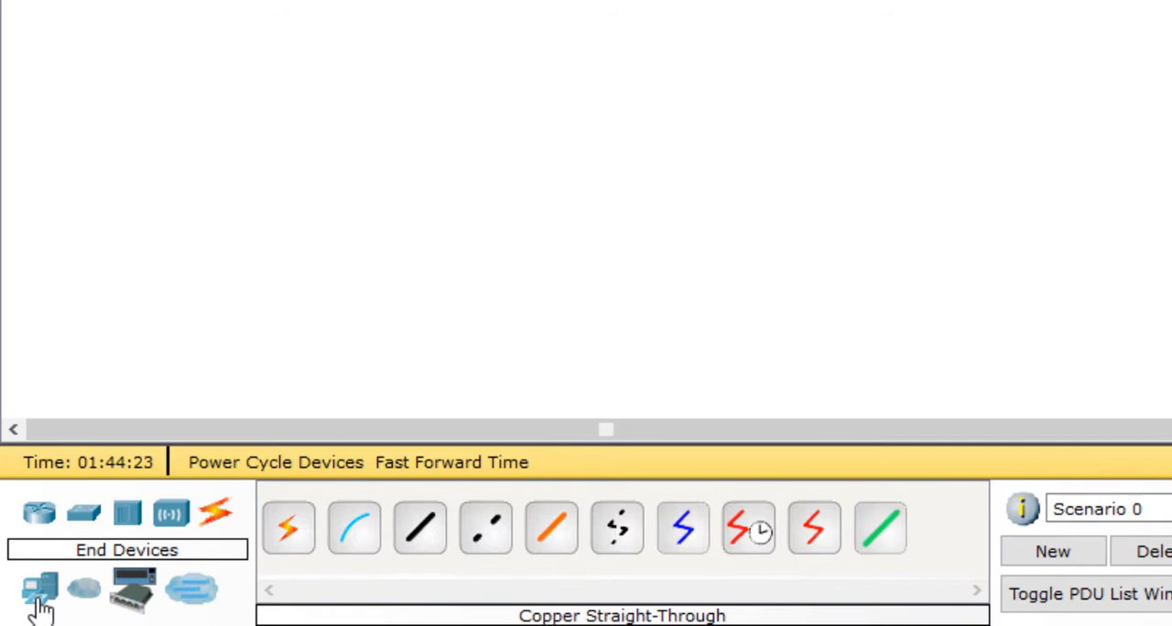
Step: Place a generic PC near the workspace's upper left and a generic laptop below and to its right
left_click(44, 605)
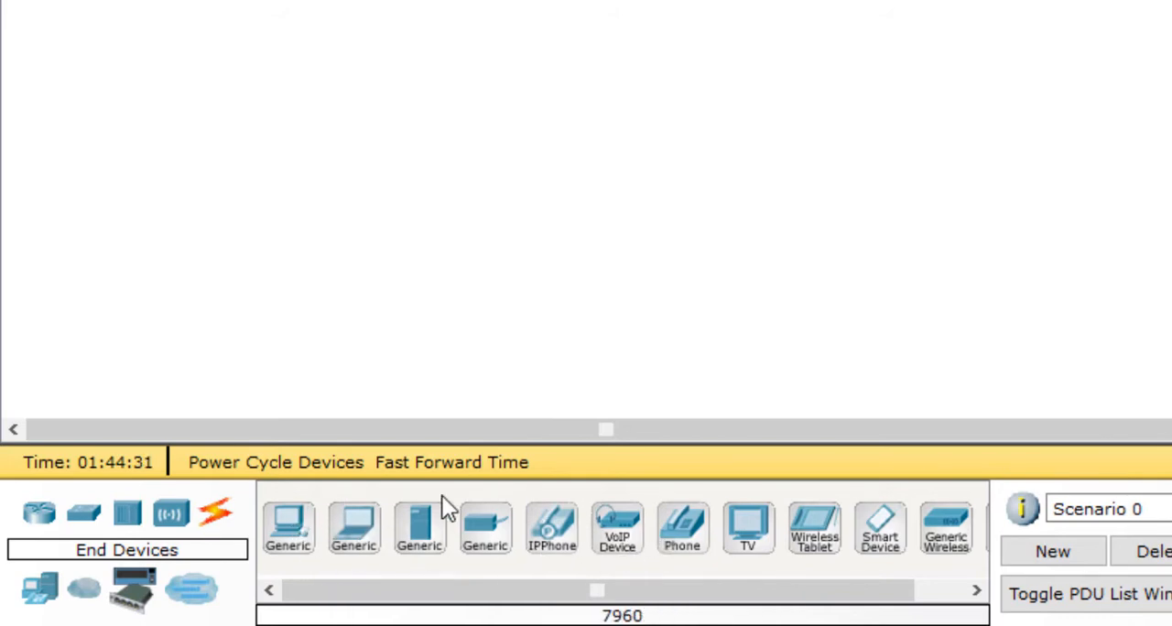
left_click(290, 536)
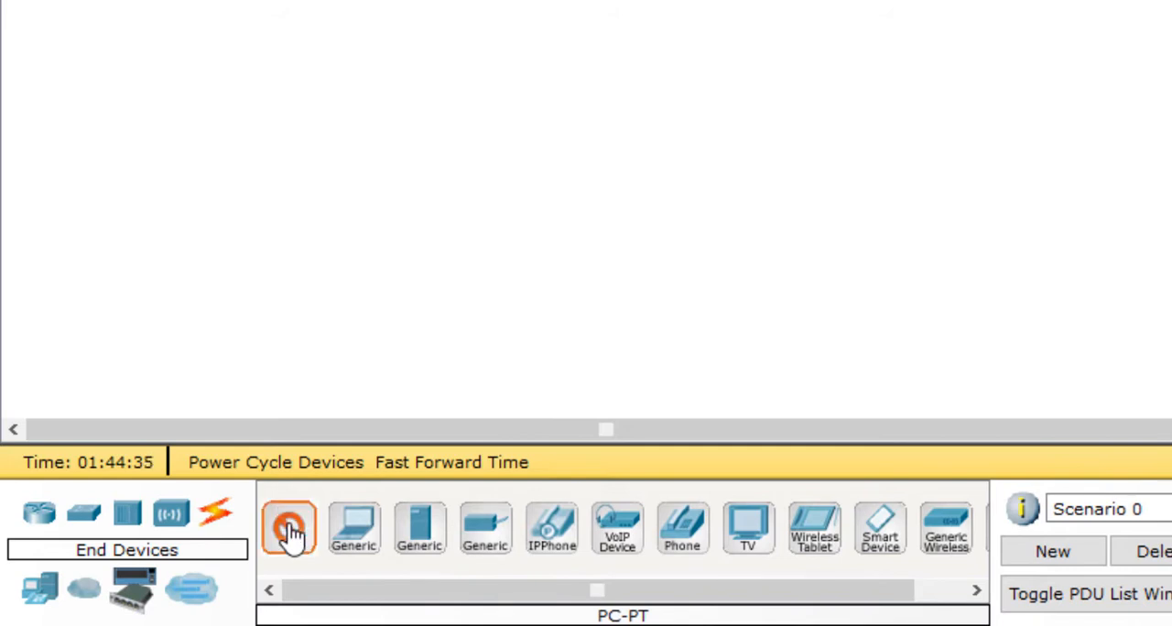
left_click(342, 39)
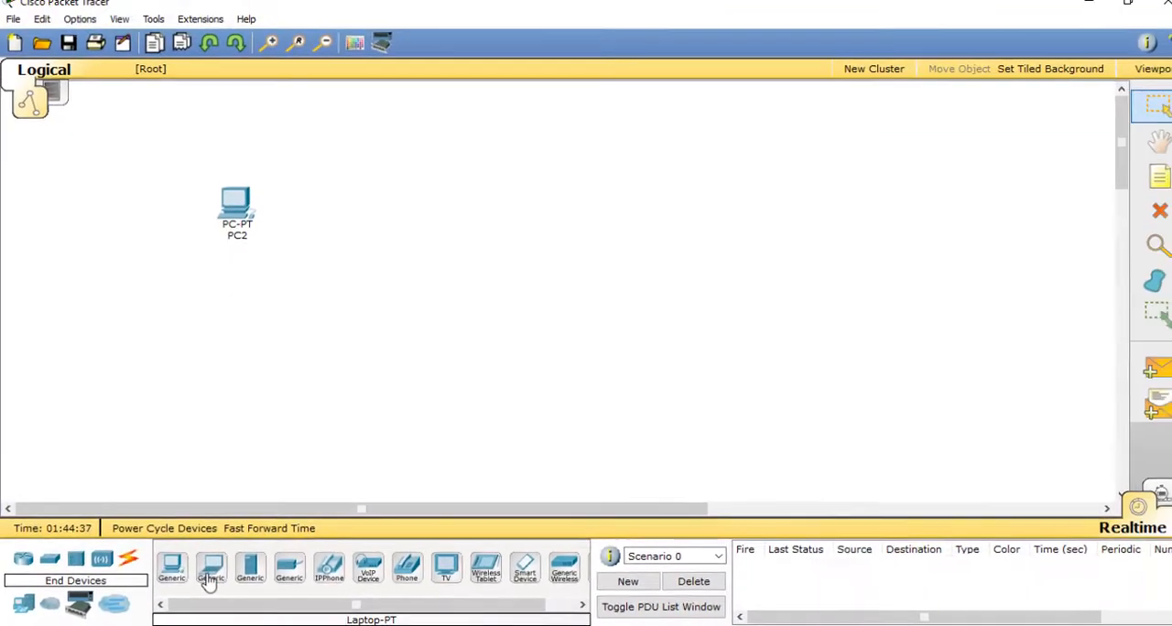
left_click(360, 541)
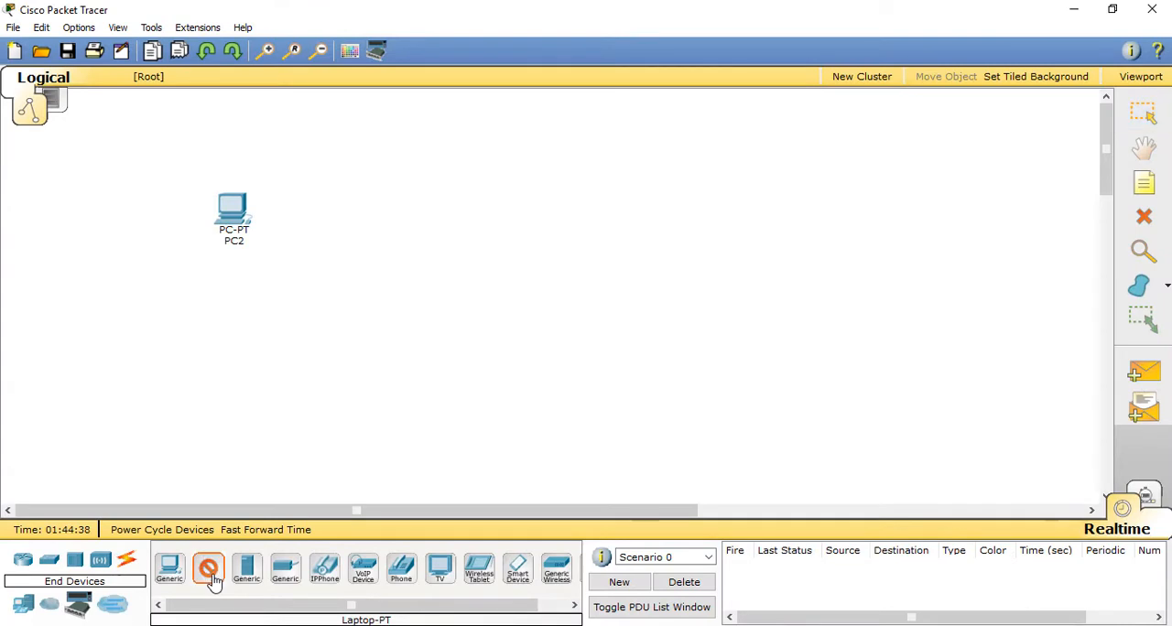
left_click(345, 341)
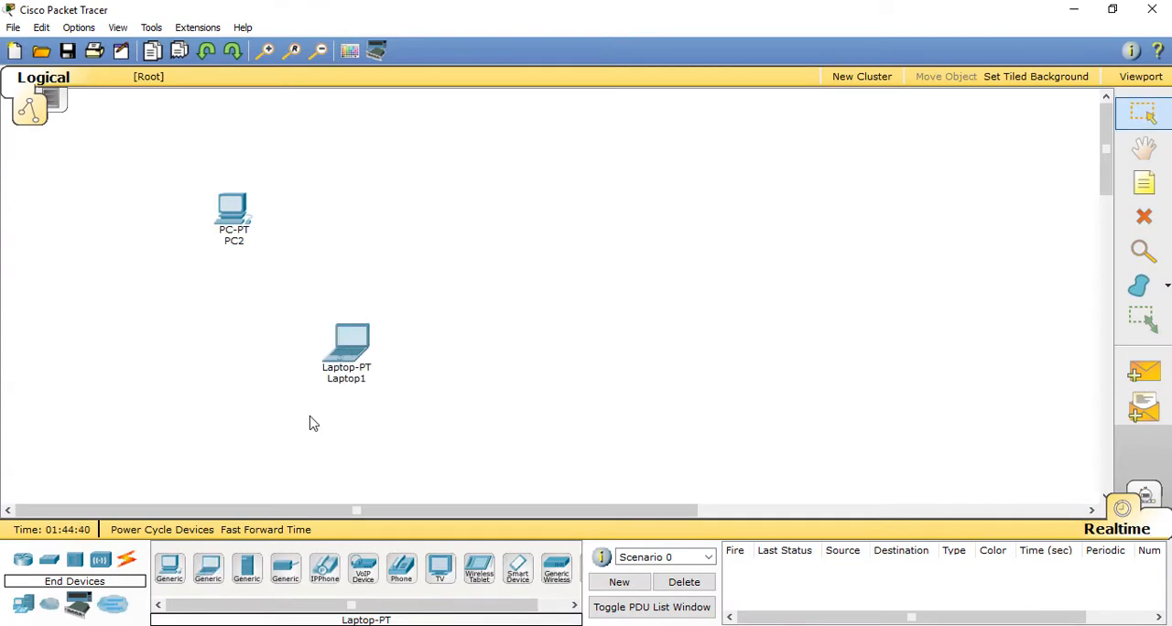
Step: Add a generic server to the right of the first PC and a second PC right of the laptop, and shift the laptop slightly down
left_click(248, 571)
left_click(504, 210)
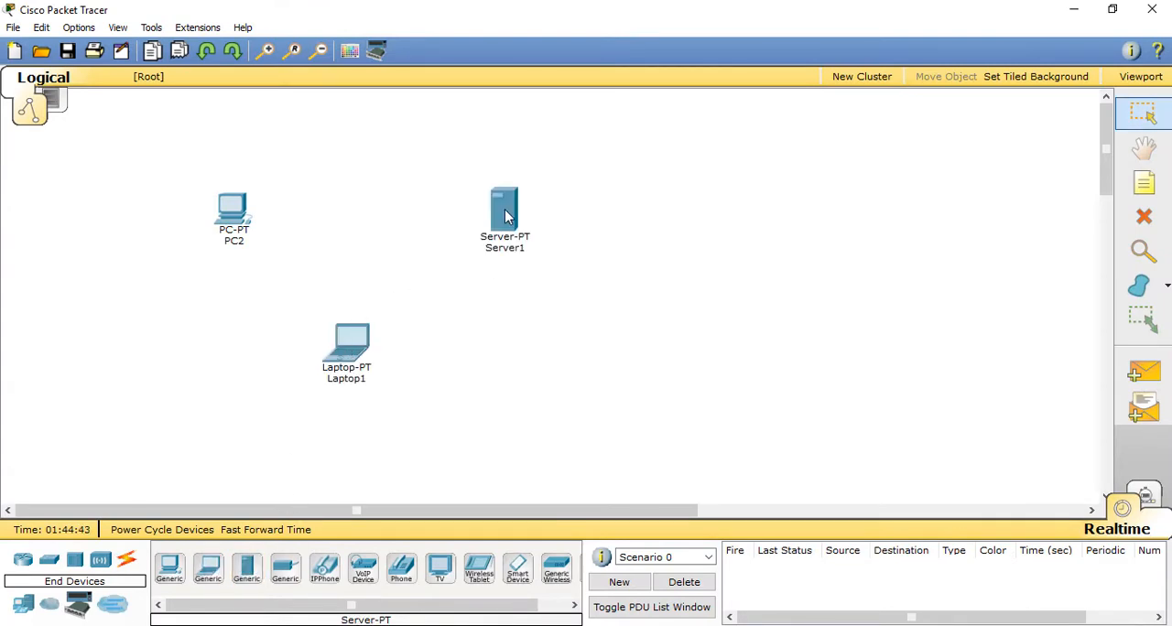
left_click(170, 568)
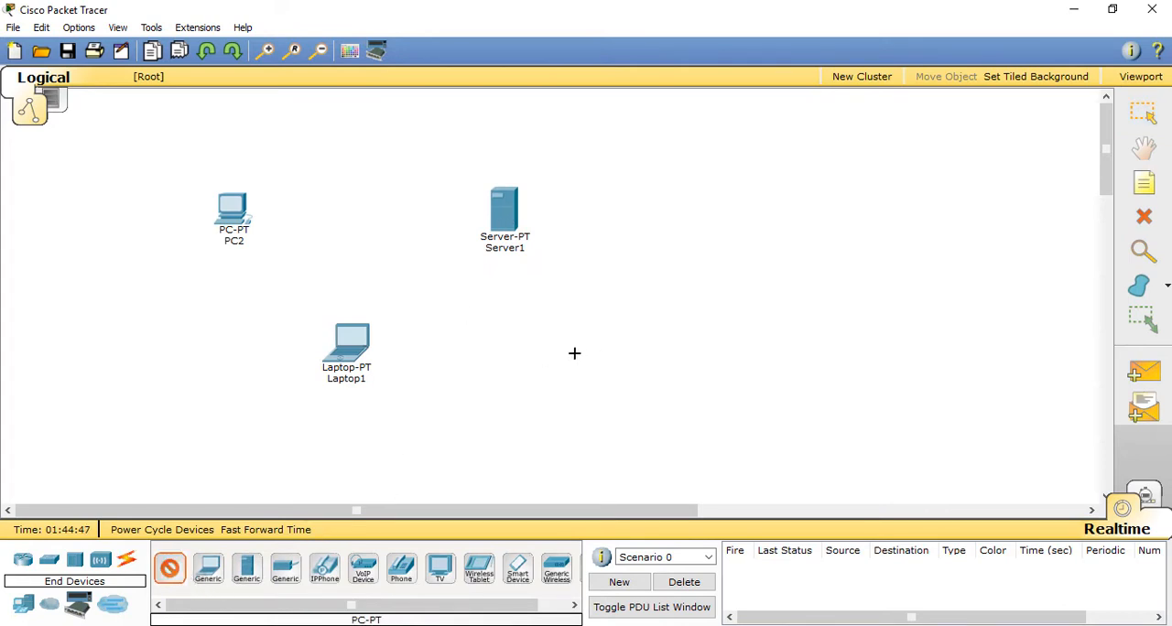
left_click(653, 355)
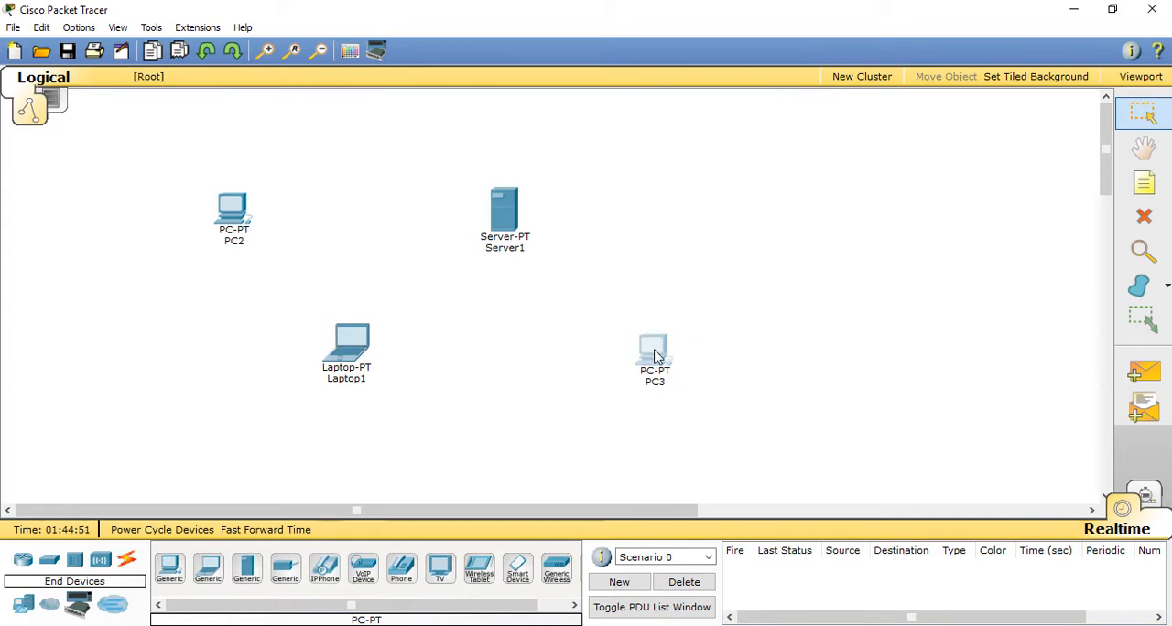
left_click_drag(354, 357, 352, 368)
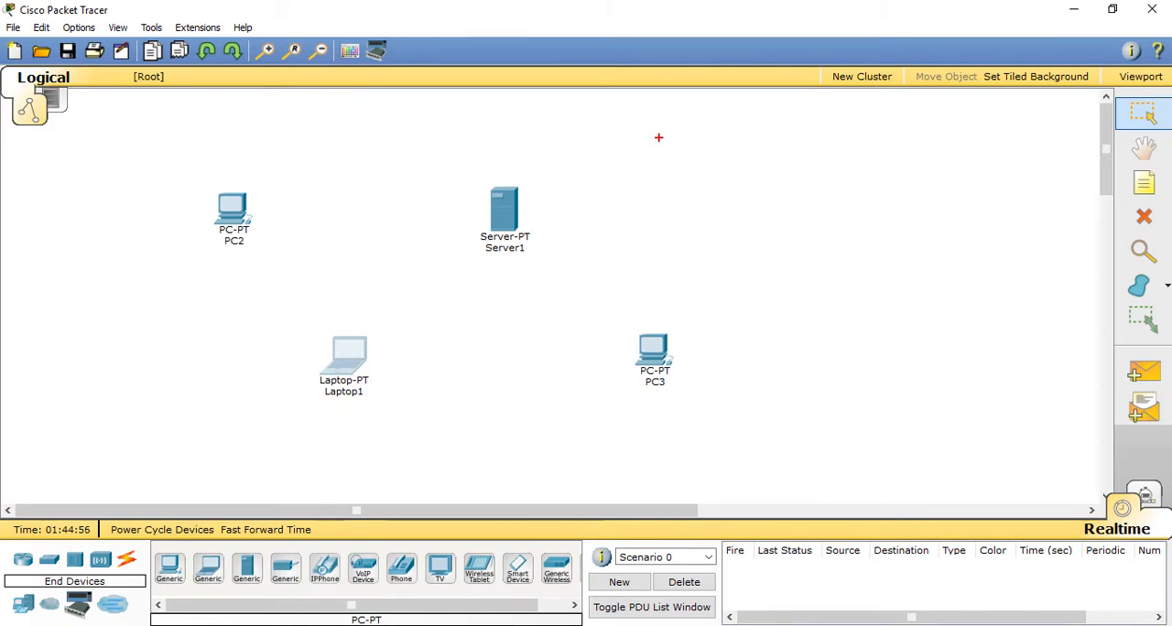
mouse_move(649, 136)
left_mouse_down()
mouse_move(686, 133)
mouse_move(667, 156)
mouse_move(722, 158)
mouse_move(769, 126)
mouse_move(801, 146)
left_mouse_up()
left_click_drag(701, 195, 760, 188)
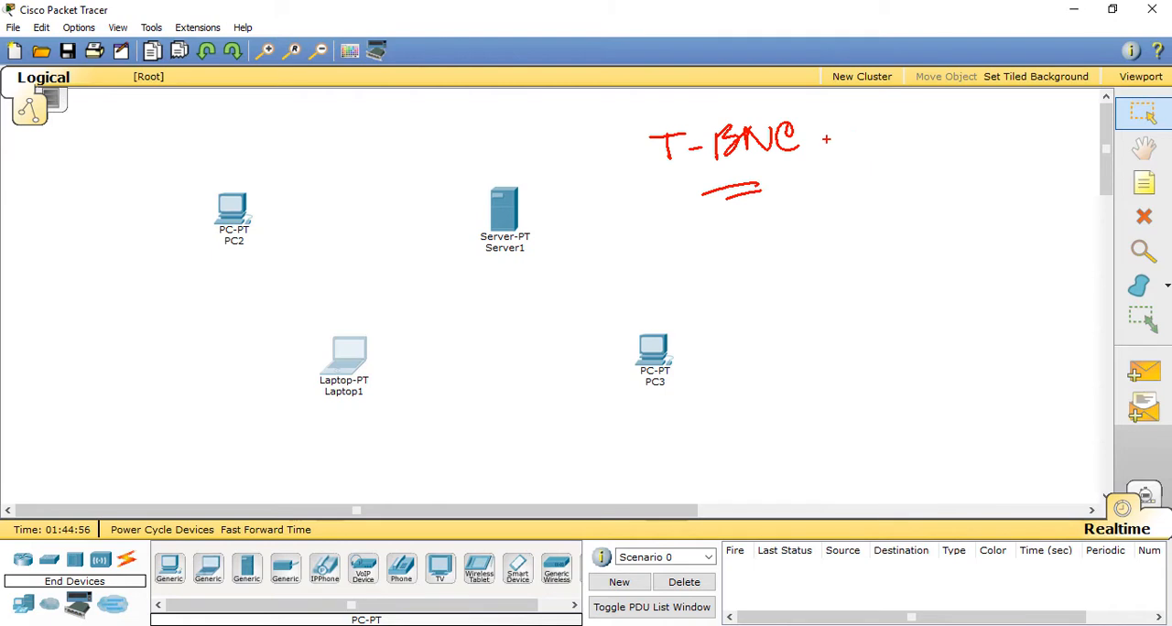
mouse_move(815, 128)
left_mouse_down()
mouse_move(661, 116)
mouse_move(829, 137)
mouse_move(767, 103)
left_mouse_up()
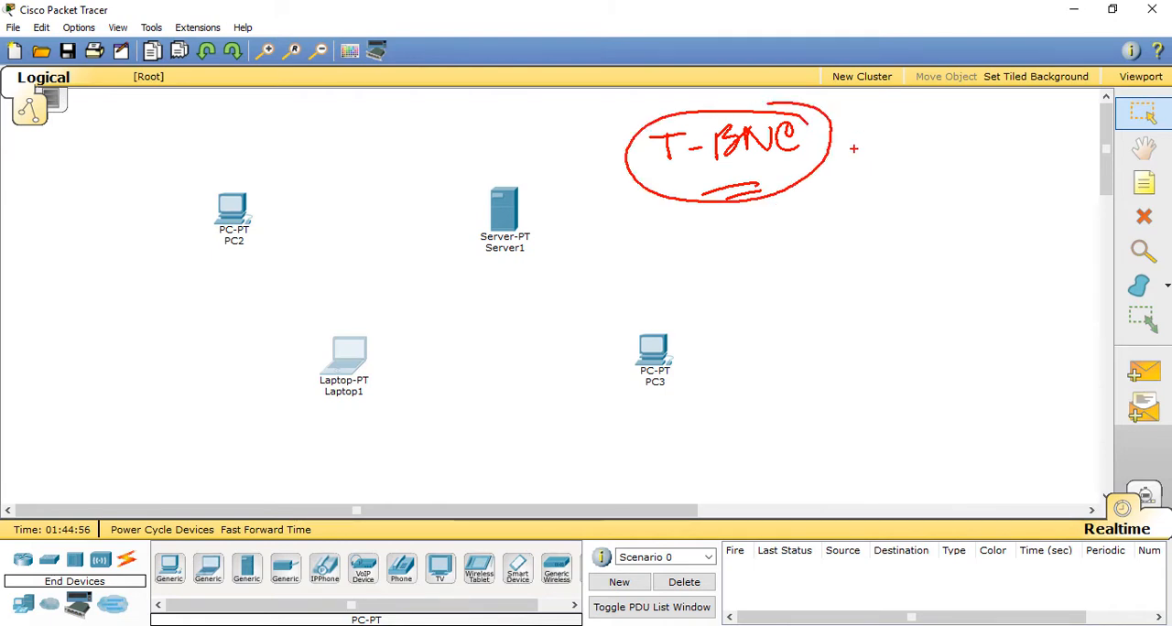
mouse_move(836, 142)
left_mouse_down()
mouse_move(878, 138)
mouse_move(901, 151)
left_mouse_up()
left_click_drag(888, 143, 920, 136)
mouse_move(916, 119)
left_mouse_down()
mouse_move(915, 144)
mouse_move(948, 119)
left_mouse_up()
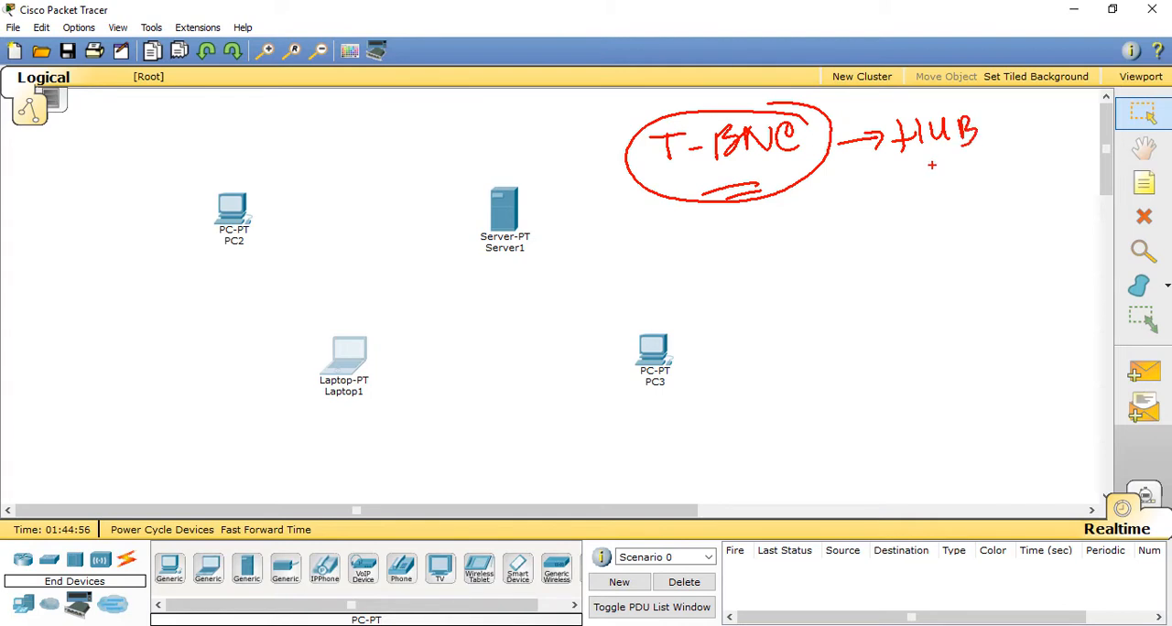
mouse_move(908, 171)
left_mouse_down()
mouse_move(967, 161)
mouse_move(900, 224)
mouse_move(928, 207)
left_mouse_up()
mouse_move(943, 196)
left_mouse_down()
mouse_move(936, 218)
mouse_move(945, 196)
left_mouse_up()
left_click_drag(962, 204, 978, 200)
left_click_drag(998, 190, 1002, 211)
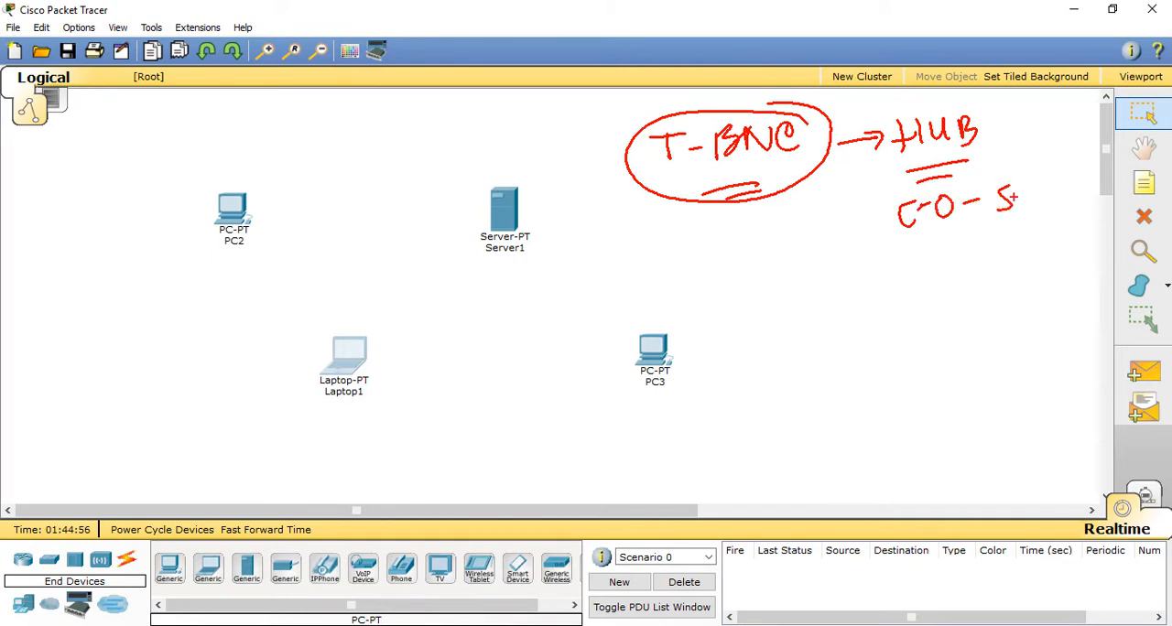
left_click(1036, 207)
left_click_drag(937, 243, 980, 233)
left_click_drag(949, 251, 987, 239)
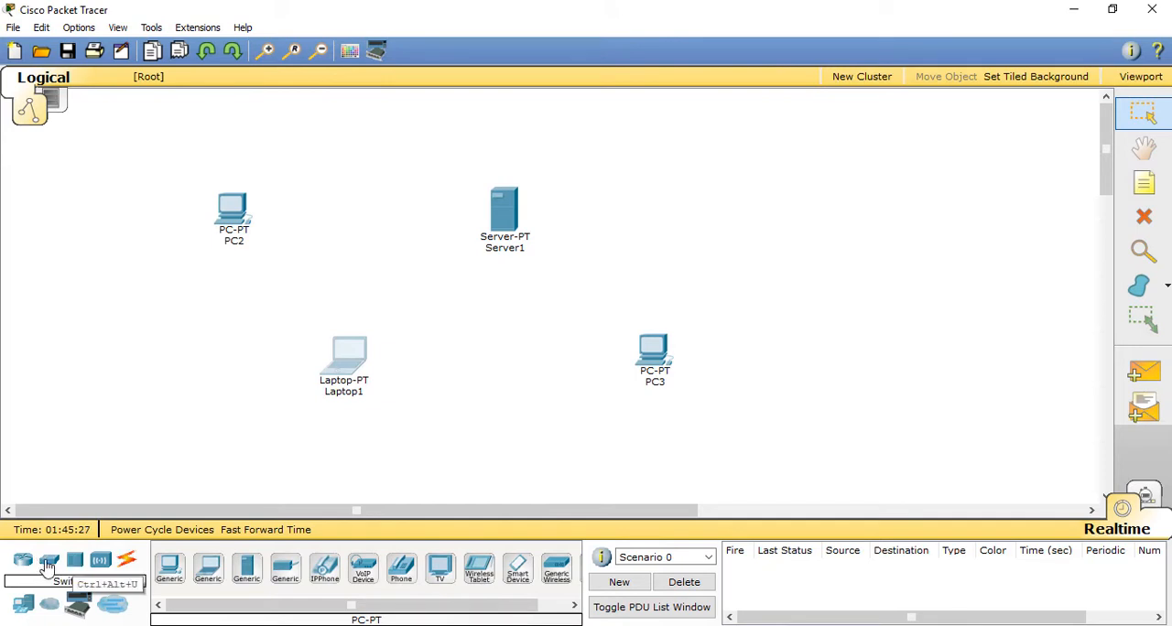
Step: Place a generic Hub-PT directly below PC2 and another one directly above the laptop
left_click(76, 566)
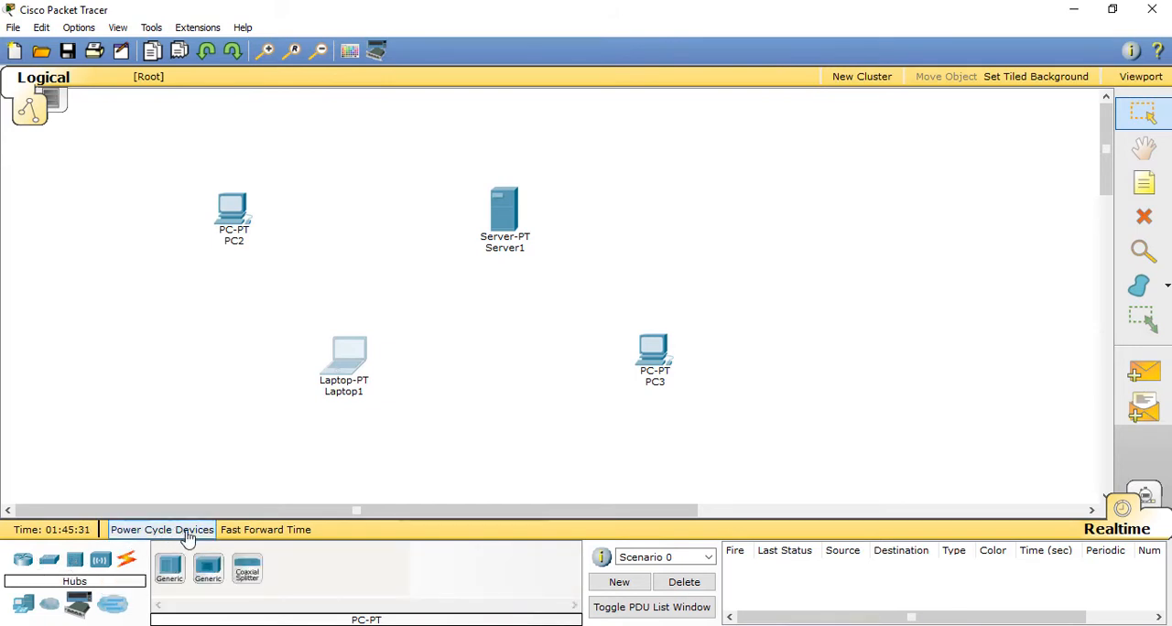
left_click(53, 569)
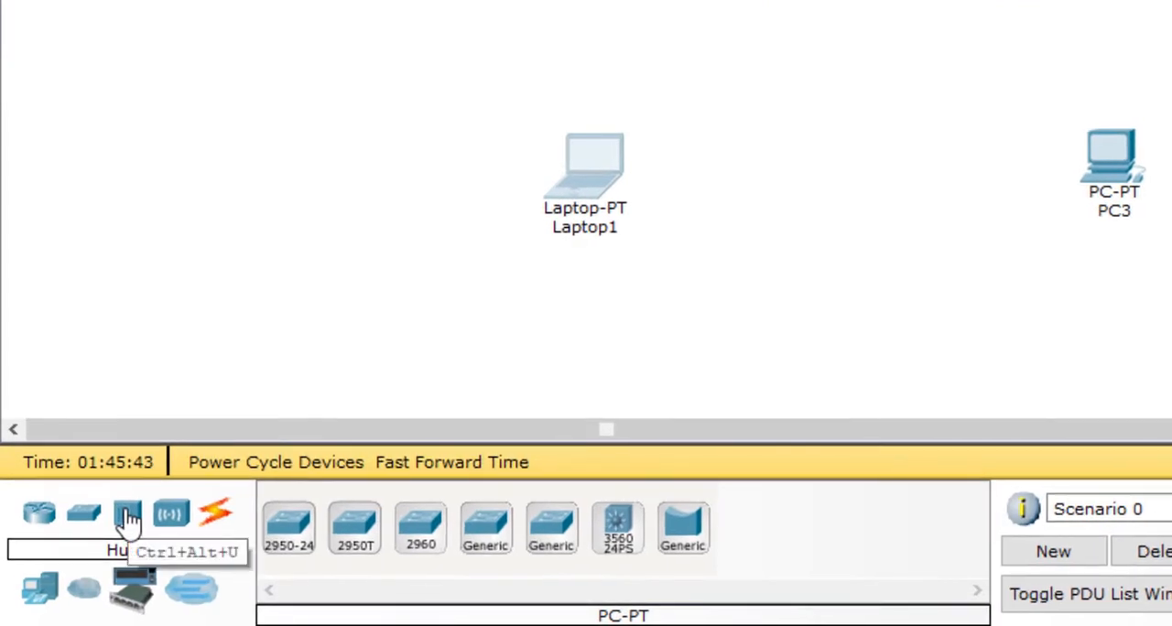
left_click(129, 517)
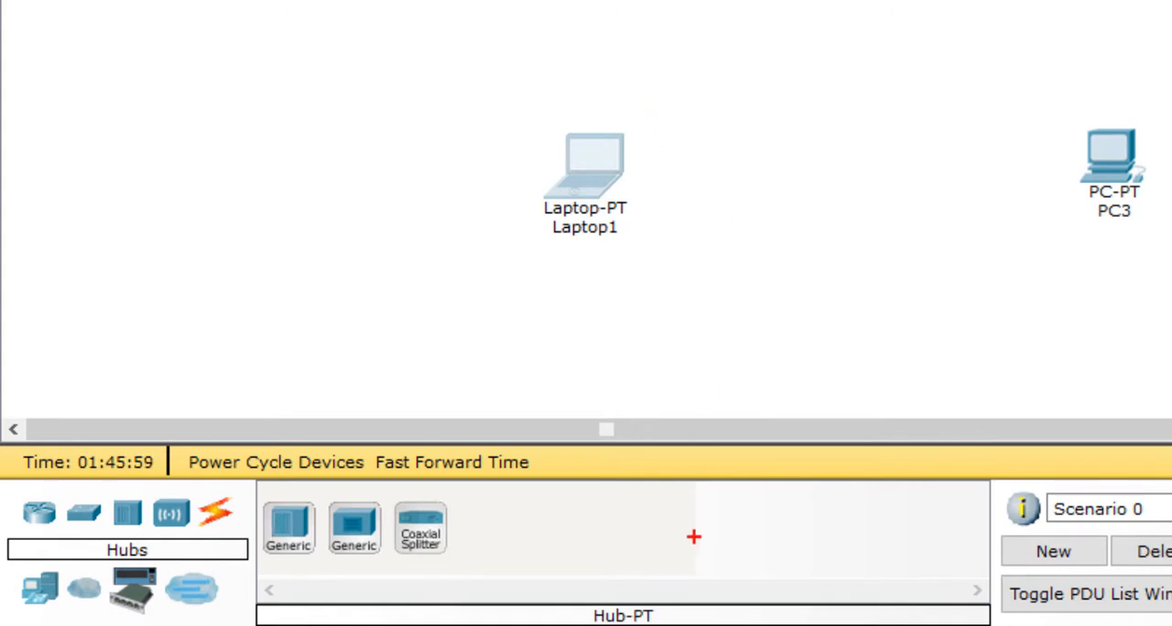
mouse_move(630, 579)
left_mouse_down()
mouse_move(591, 623)
mouse_move(607, 581)
left_mouse_up()
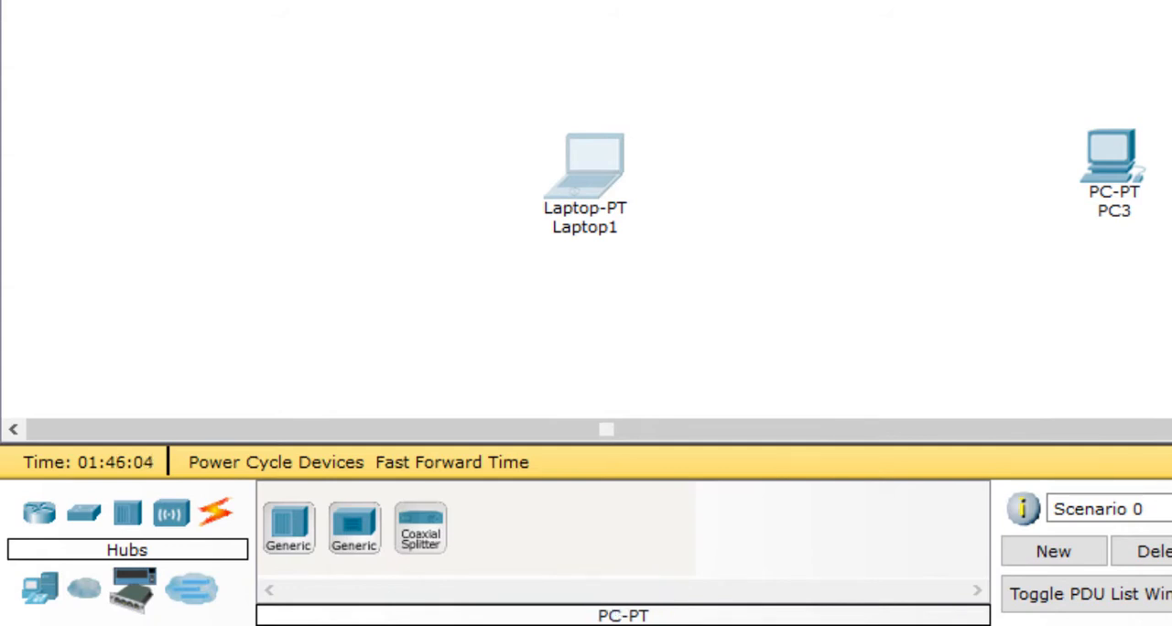
left_click(288, 536)
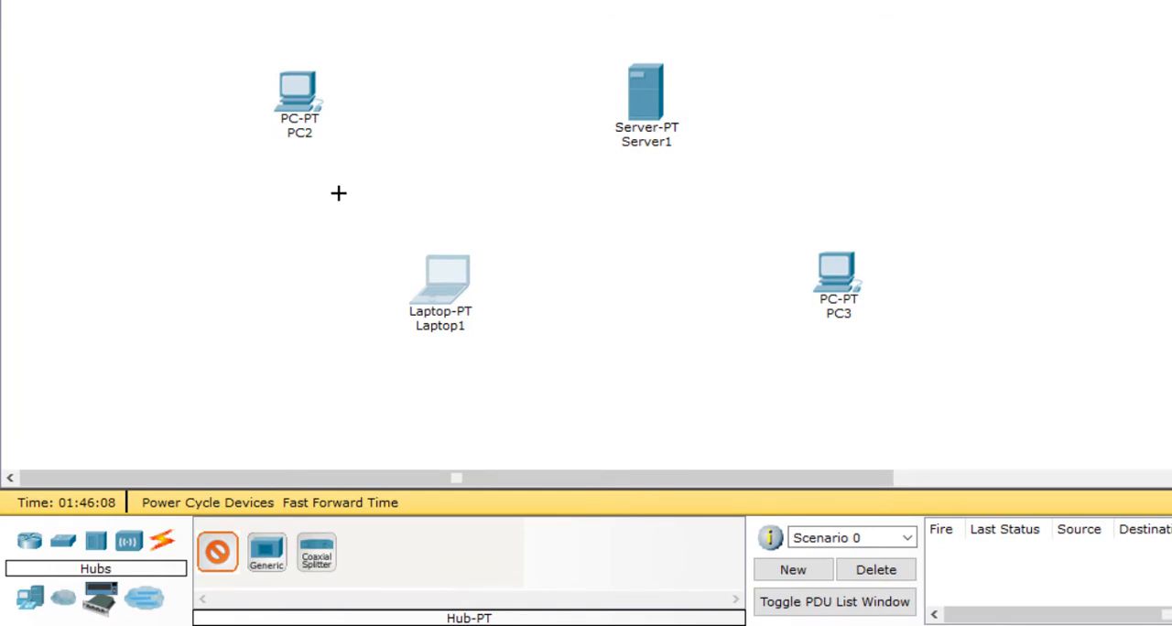
left_click(294, 166)
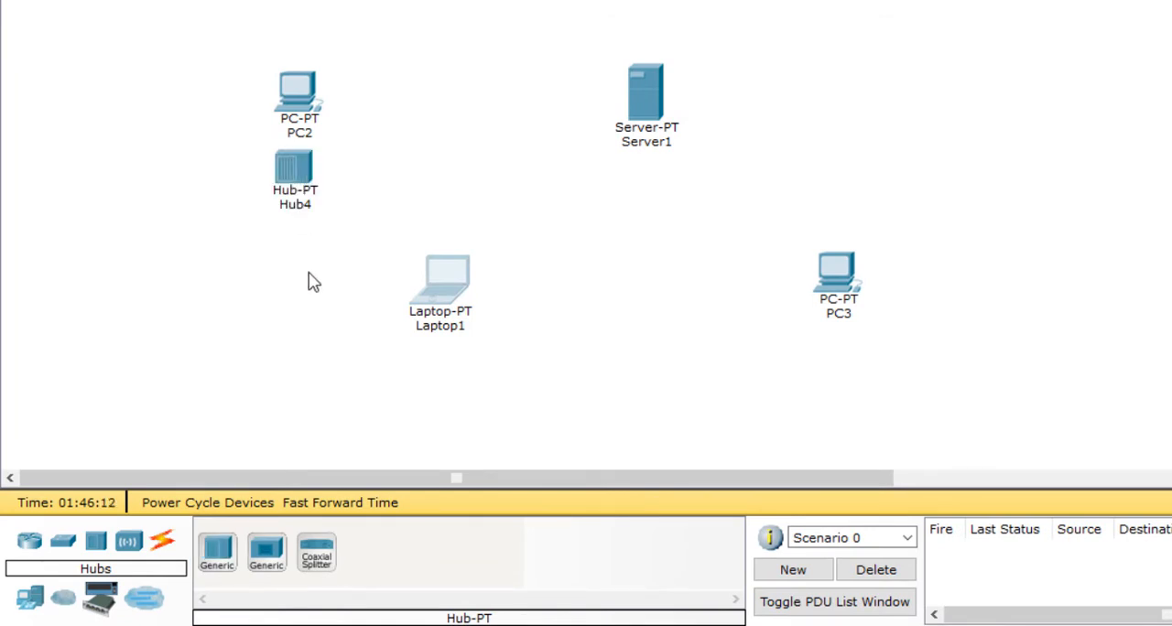
left_click(218, 554)
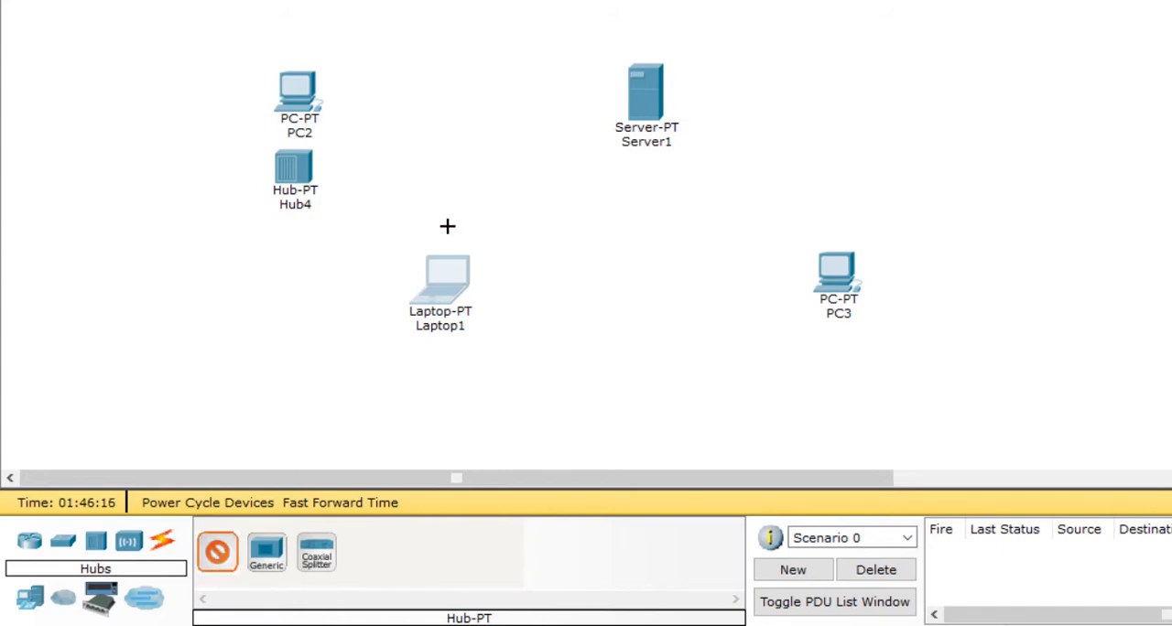
left_click(445, 171)
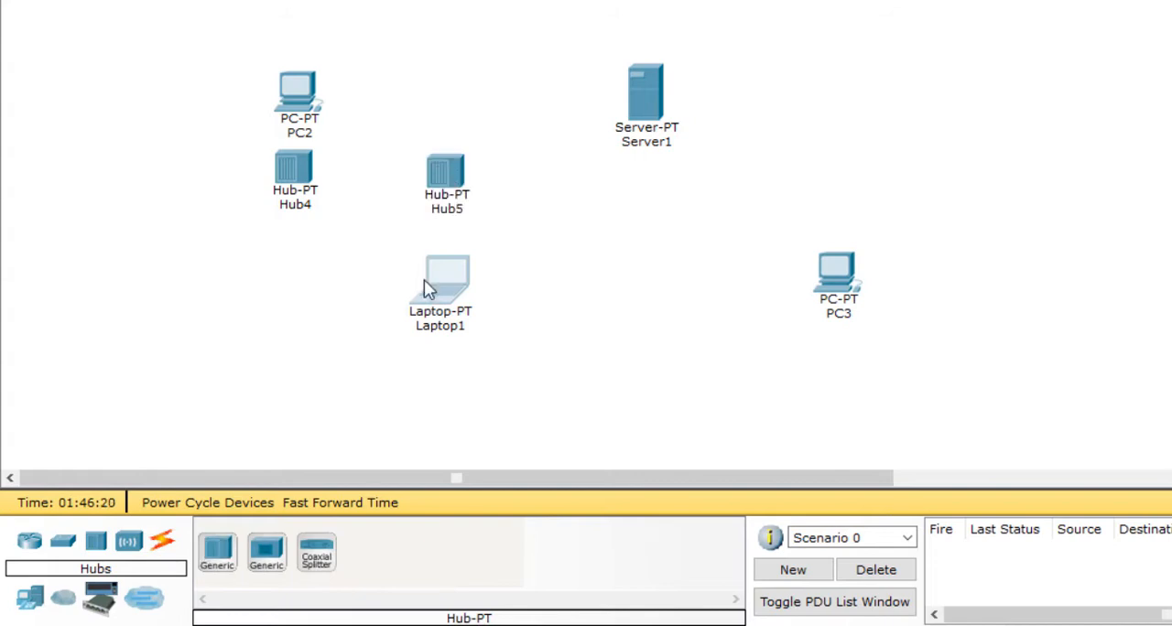
Step: Place a generic Hub-PT directly below the server and another one above PC3
left_click(218, 558)
left_click(644, 169)
left_click(217, 550)
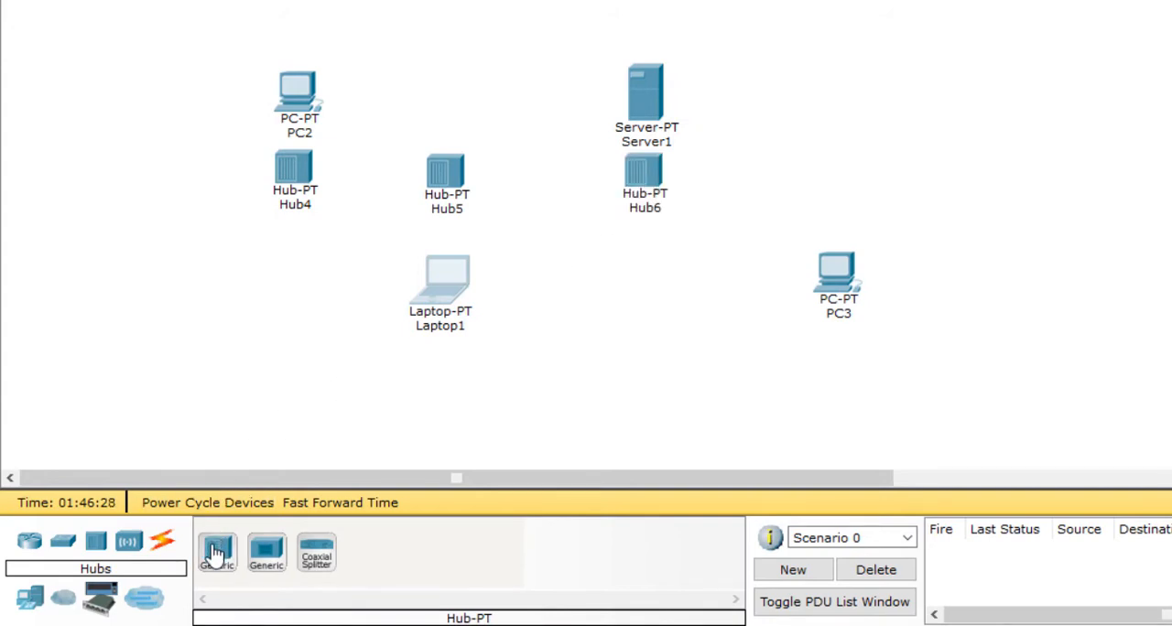
left_click(832, 178)
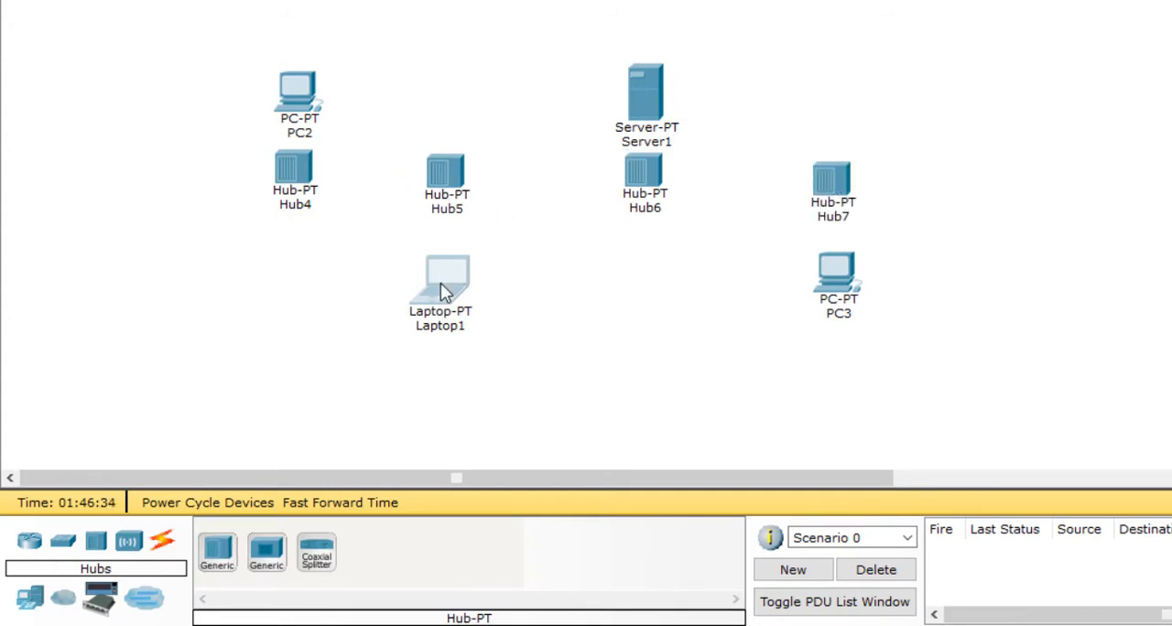
Step: Move the laptop up closer to its hub, and move the server and PC2 farther above their hubs
left_click_drag(441, 295, 444, 270)
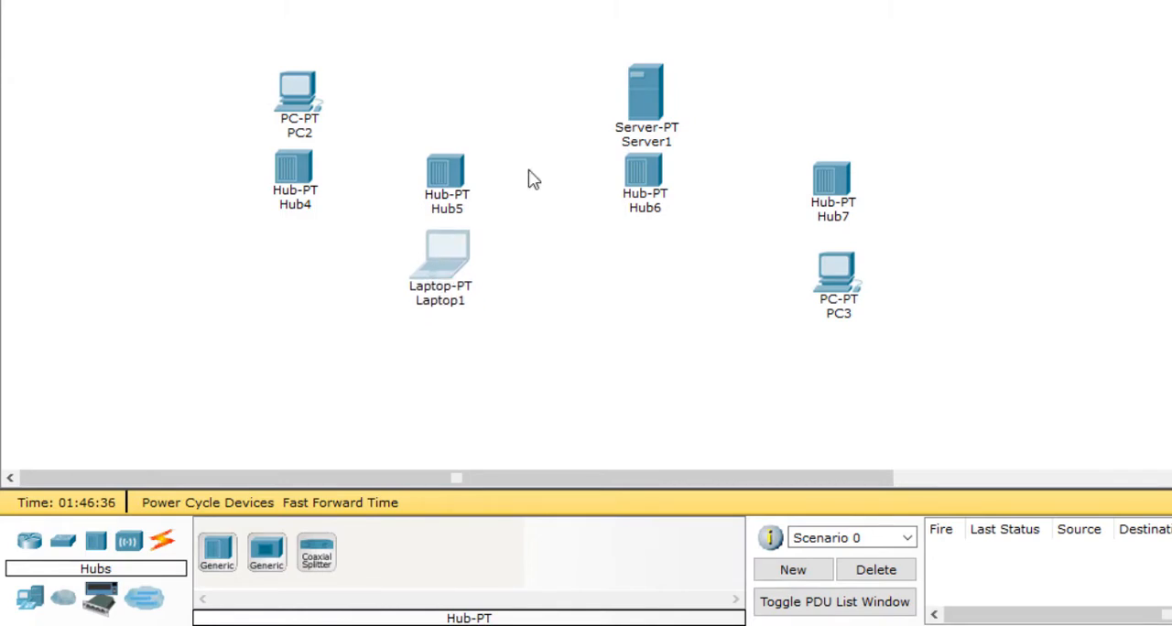
left_click_drag(652, 88, 652, 51)
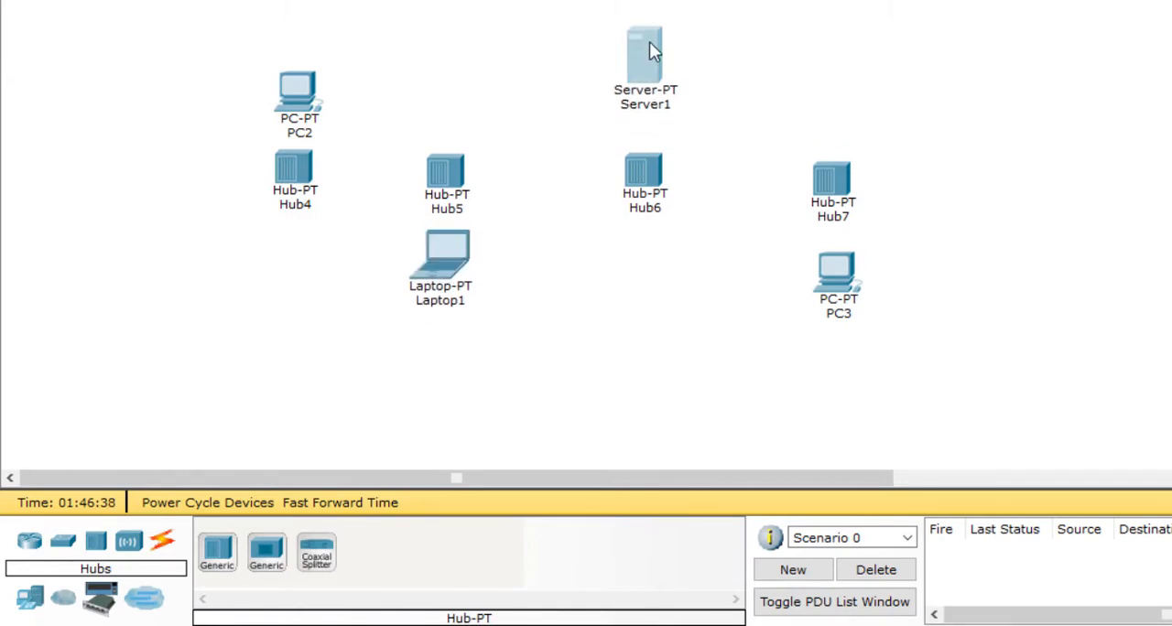
left_click_drag(306, 87, 299, 46)
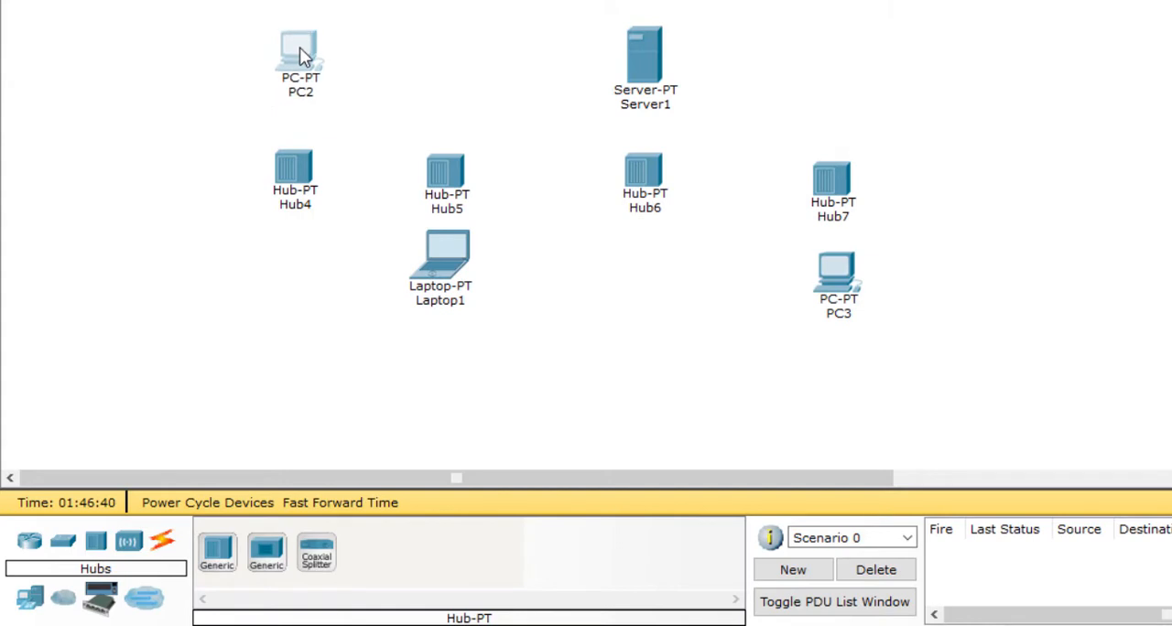
Step: Line up the hubs of the laptop, server and PC3 with Hub4 in one horizontal row, and move the laptop lower beneath its hub
left_click_drag(650, 181, 650, 174)
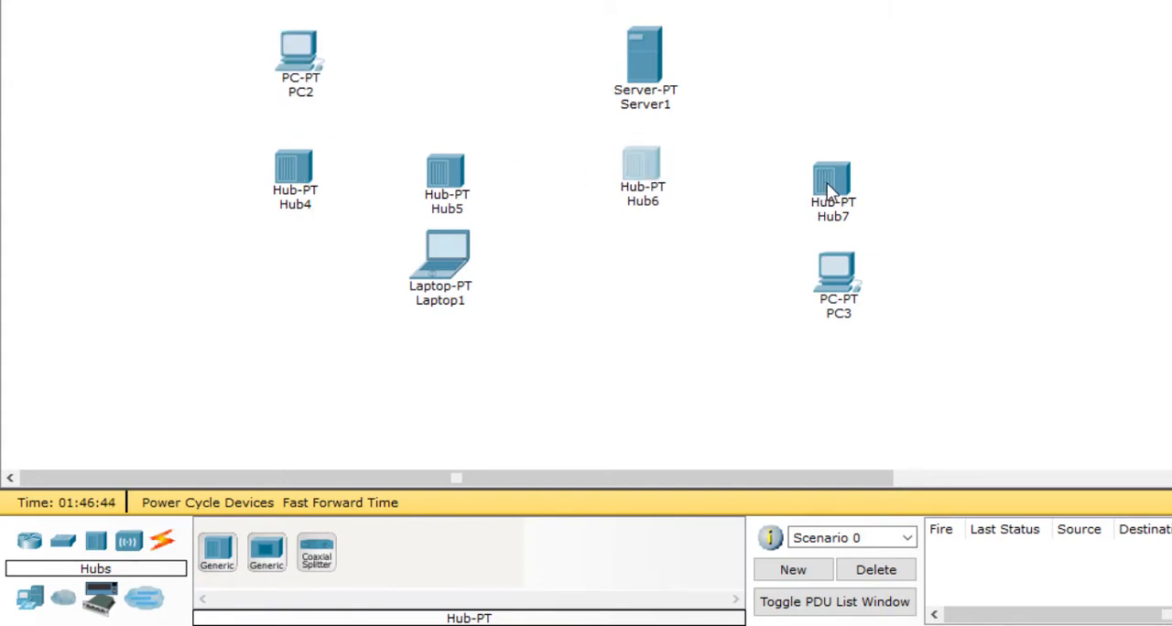
left_click_drag(825, 186, 828, 172)
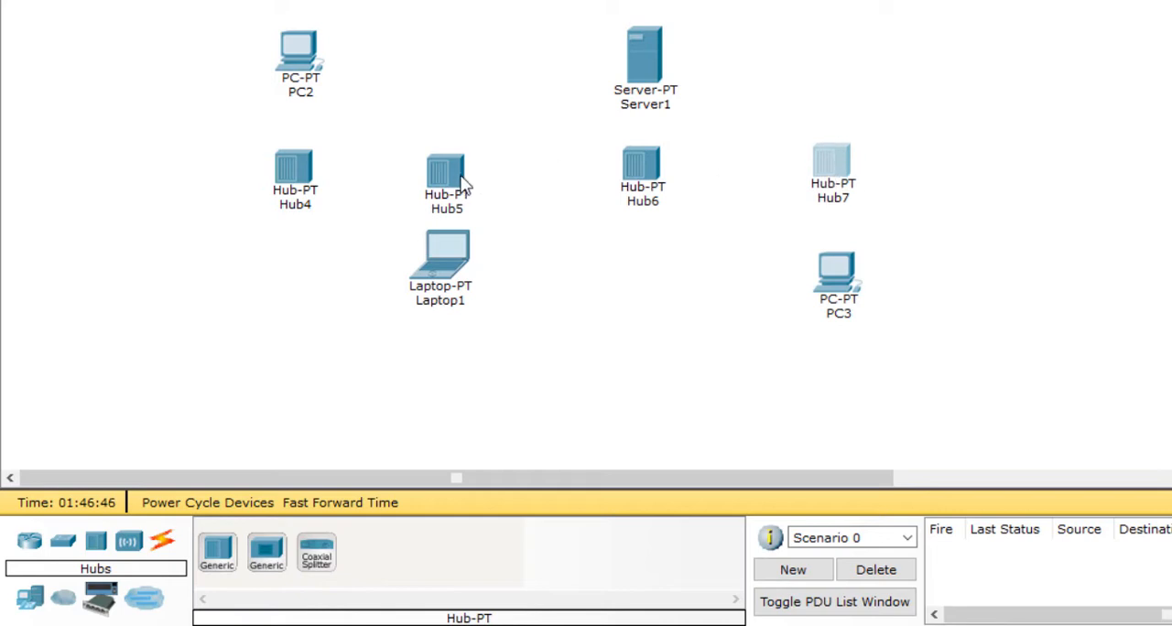
left_click_drag(452, 181, 454, 174)
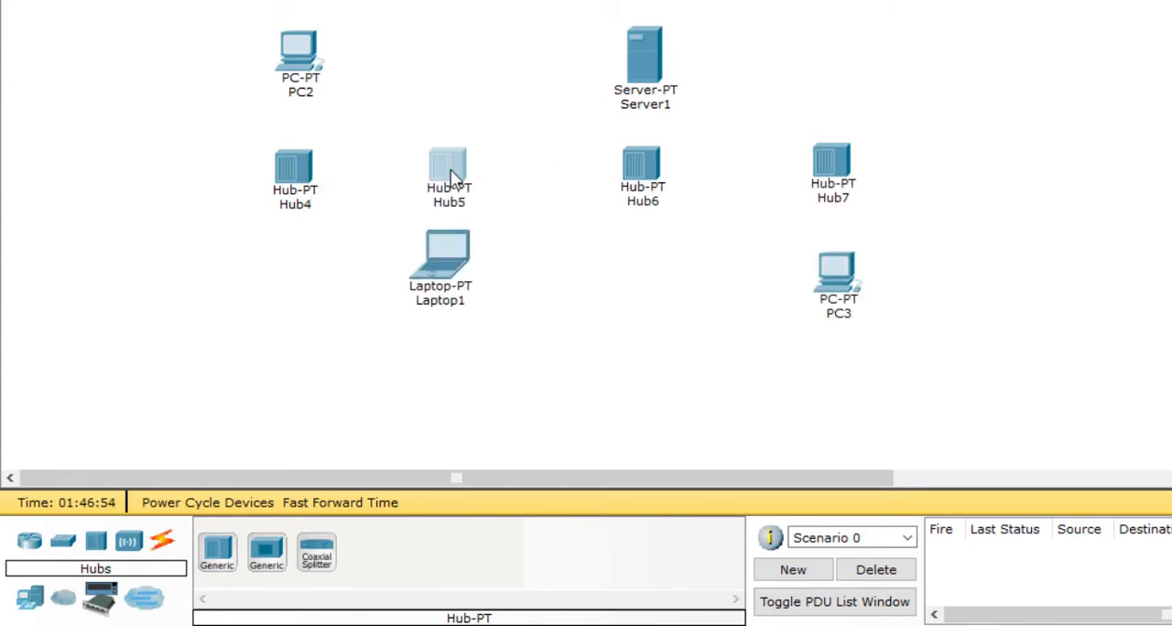
left_click_drag(451, 169, 451, 174)
left_click_drag(447, 256, 449, 290)
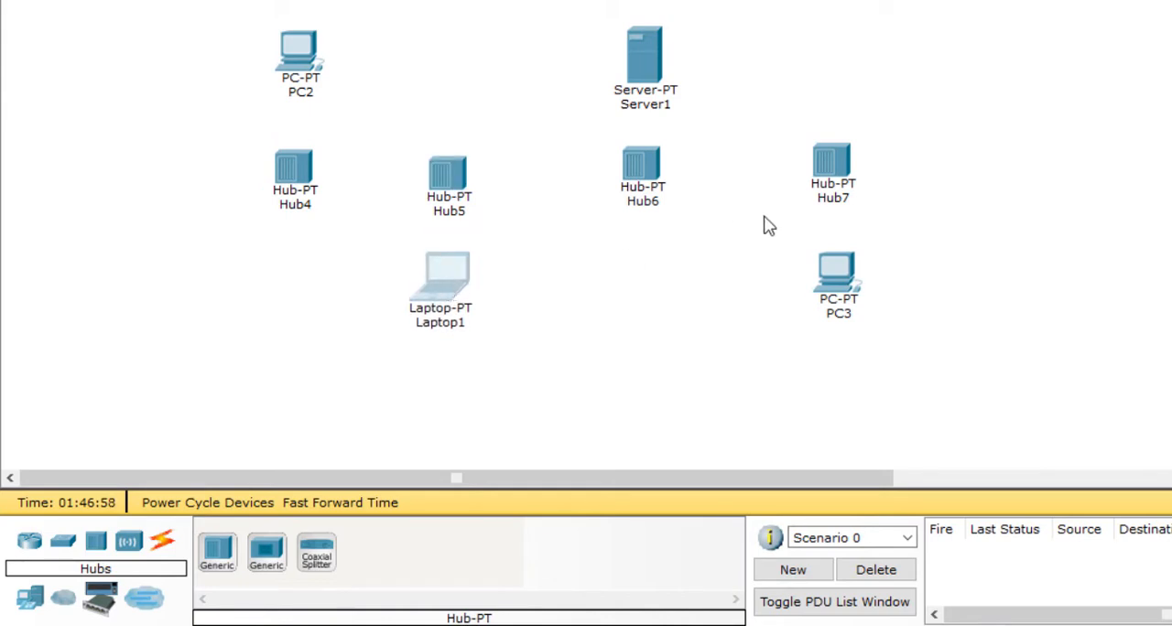
mouse_move(647, 164)
left_mouse_down()
mouse_move(647, 174)
mouse_move(634, 165)
left_mouse_up()
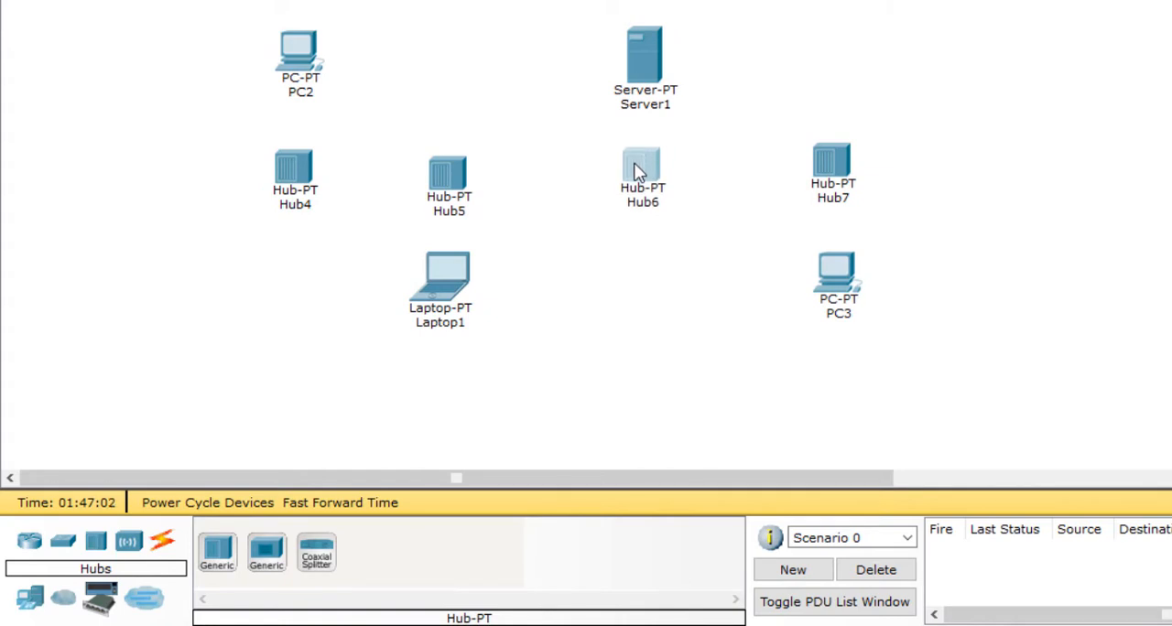
left_click_drag(841, 165, 841, 176)
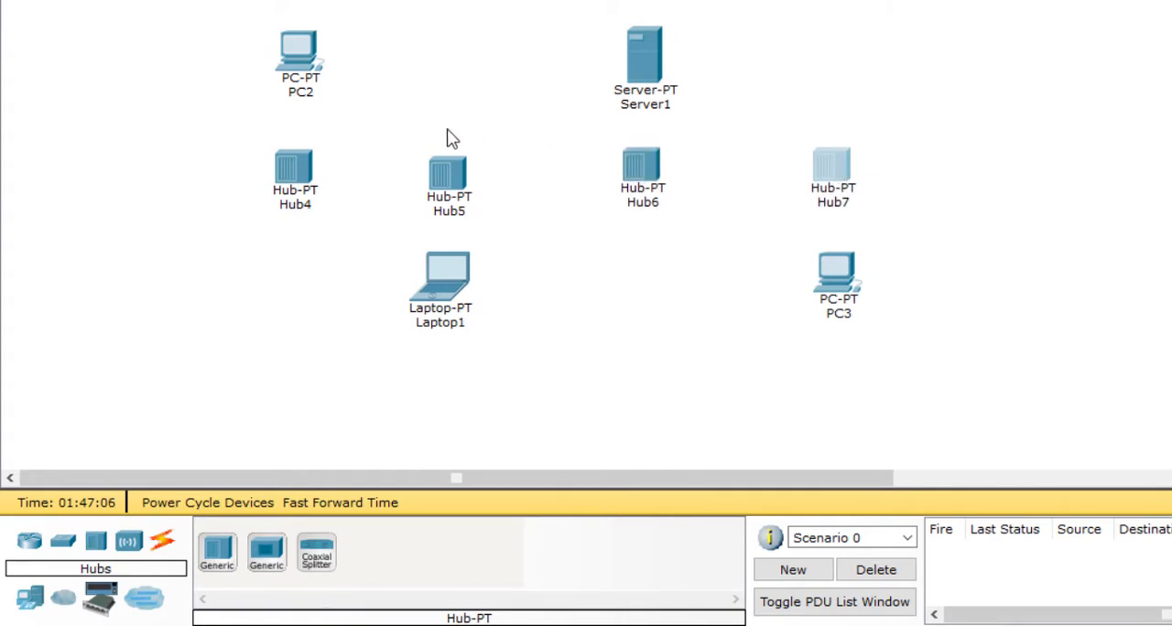
left_click(449, 177)
left_click_drag(449, 179, 448, 174)
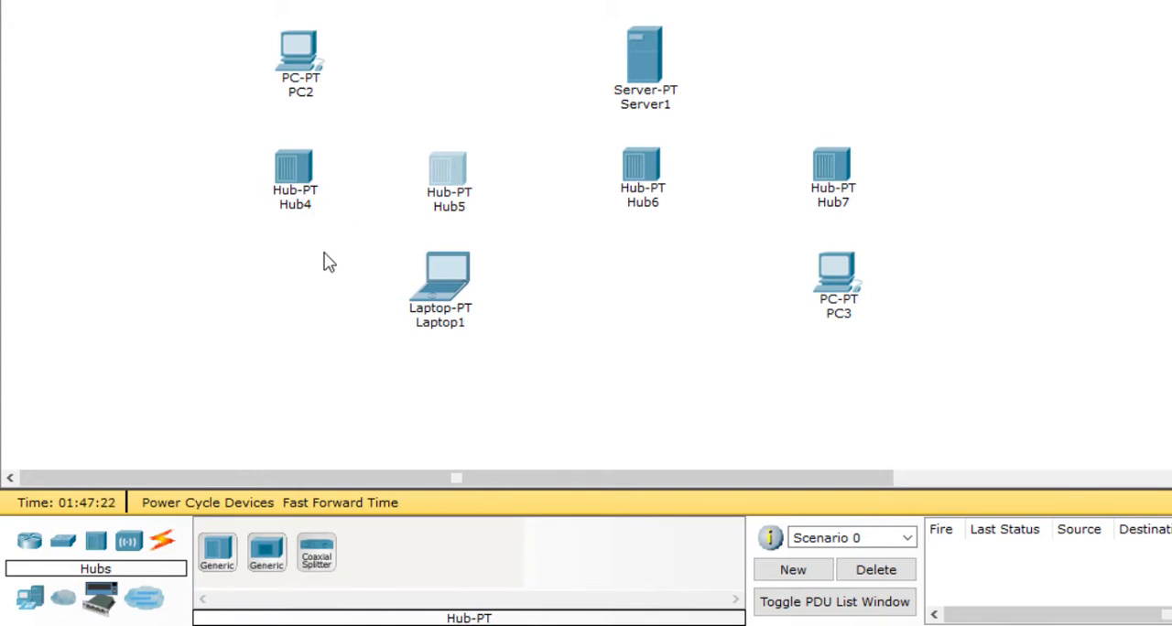
Step: Open Hub4 and check its global settings, returning to its physical device view
left_click(294, 170)
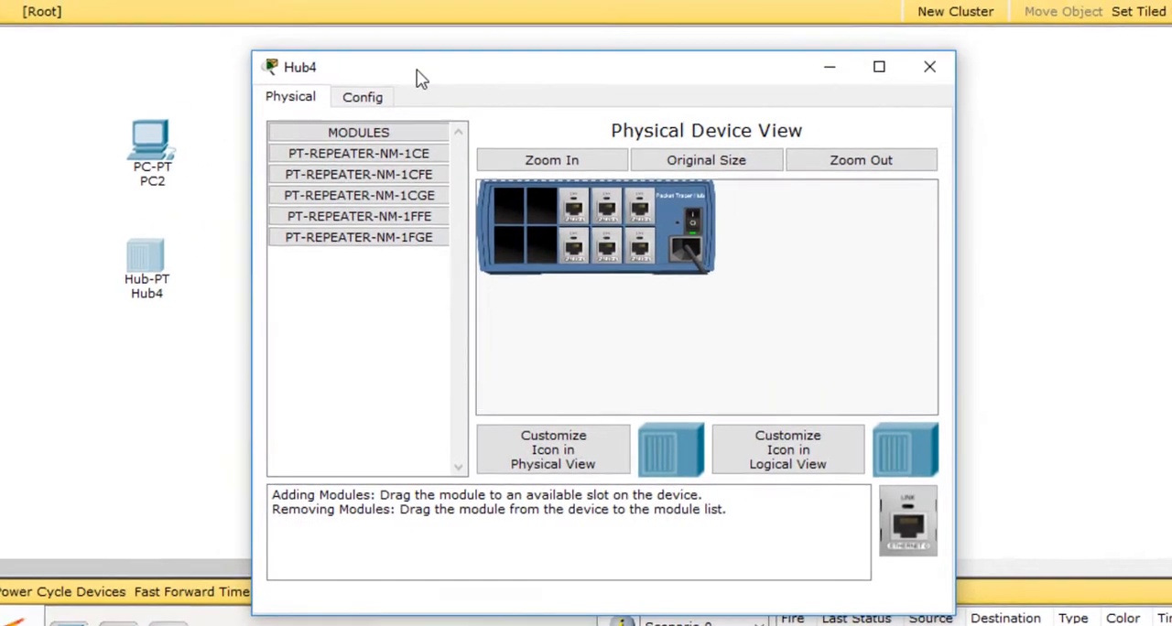
left_click_drag(417, 68, 471, 70)
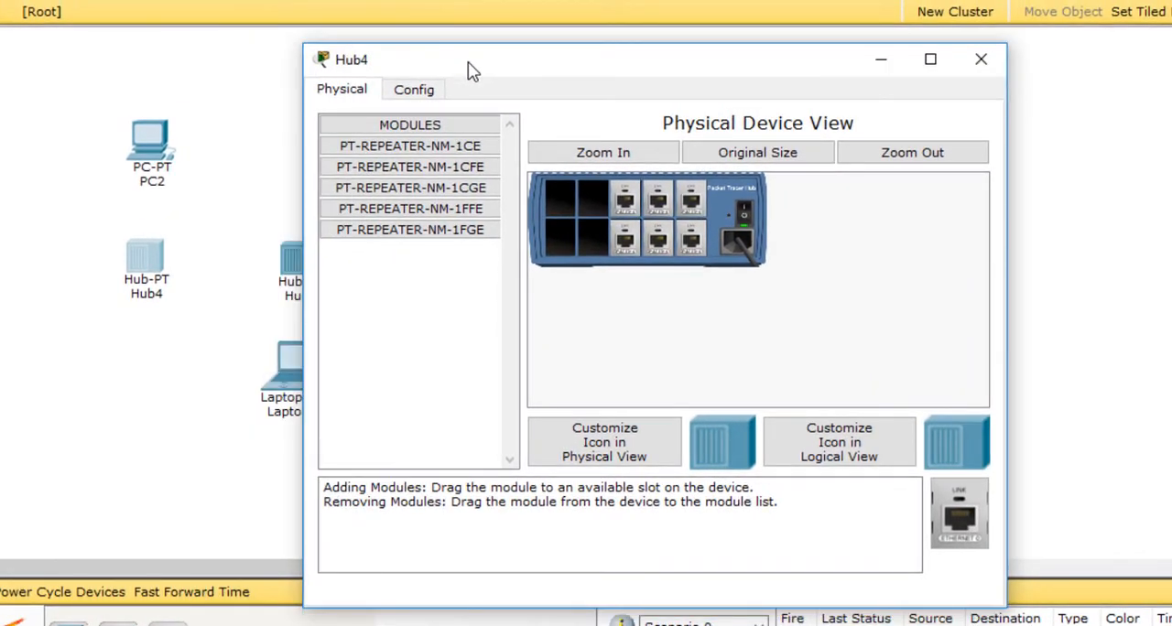
left_click(410, 95)
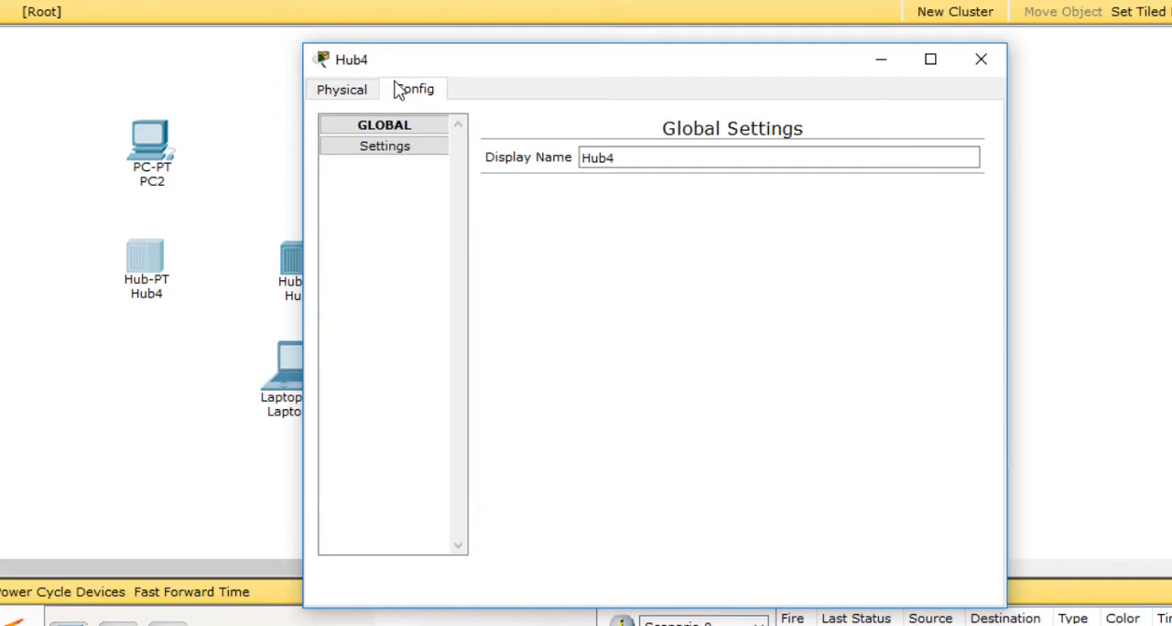
left_click(348, 95)
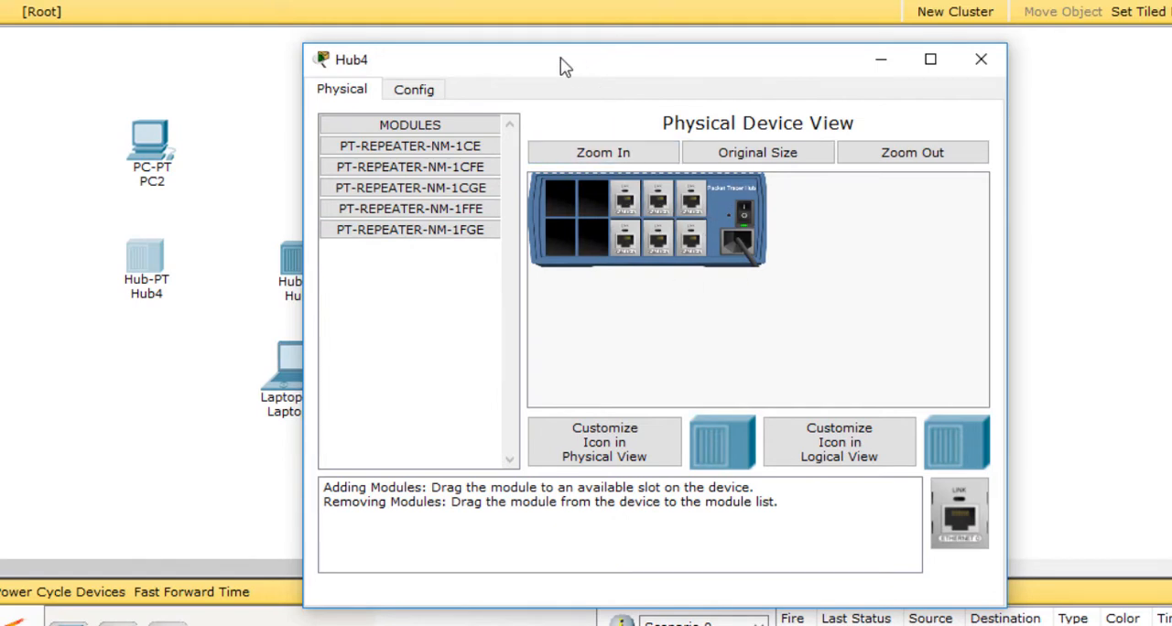
left_click_drag(566, 67, 638, 74)
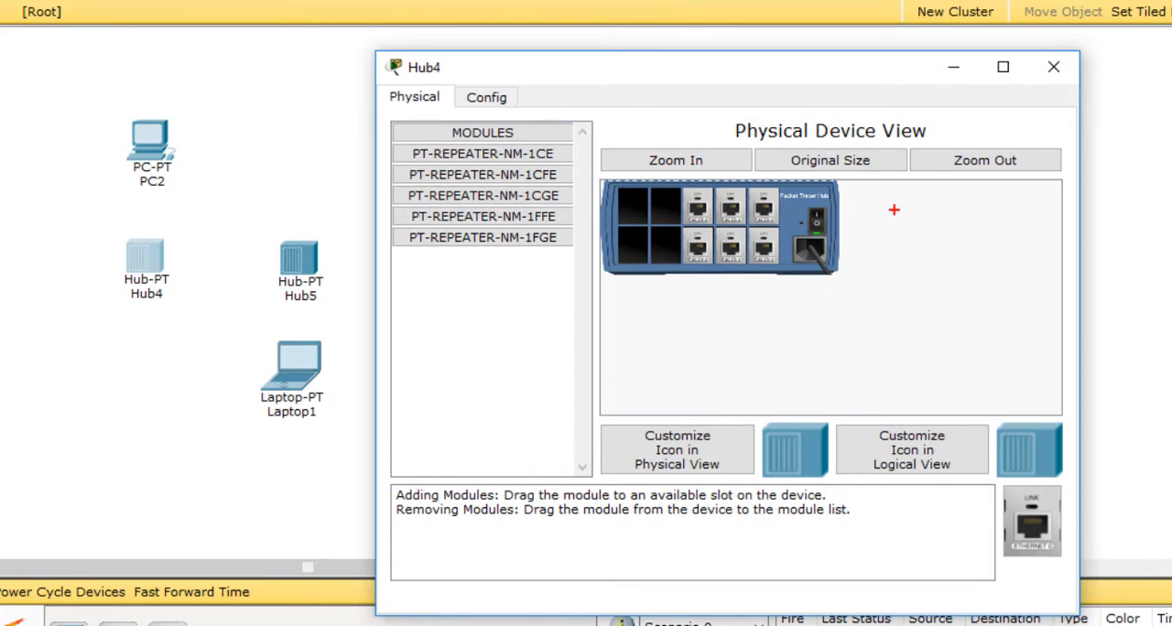
left_click_drag(912, 209, 988, 201)
mouse_move(912, 207)
left_mouse_down()
mouse_move(988, 228)
mouse_move(1038, 201)
left_mouse_up()
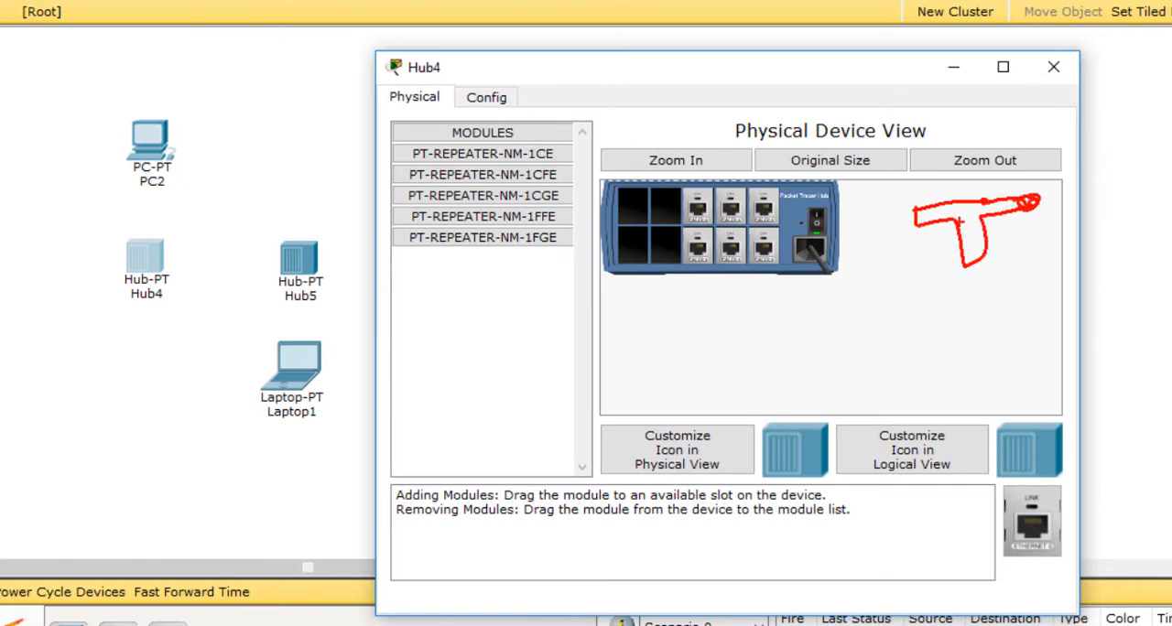
left_click_drag(909, 217, 925, 215)
left_click_drag(981, 249, 960, 260)
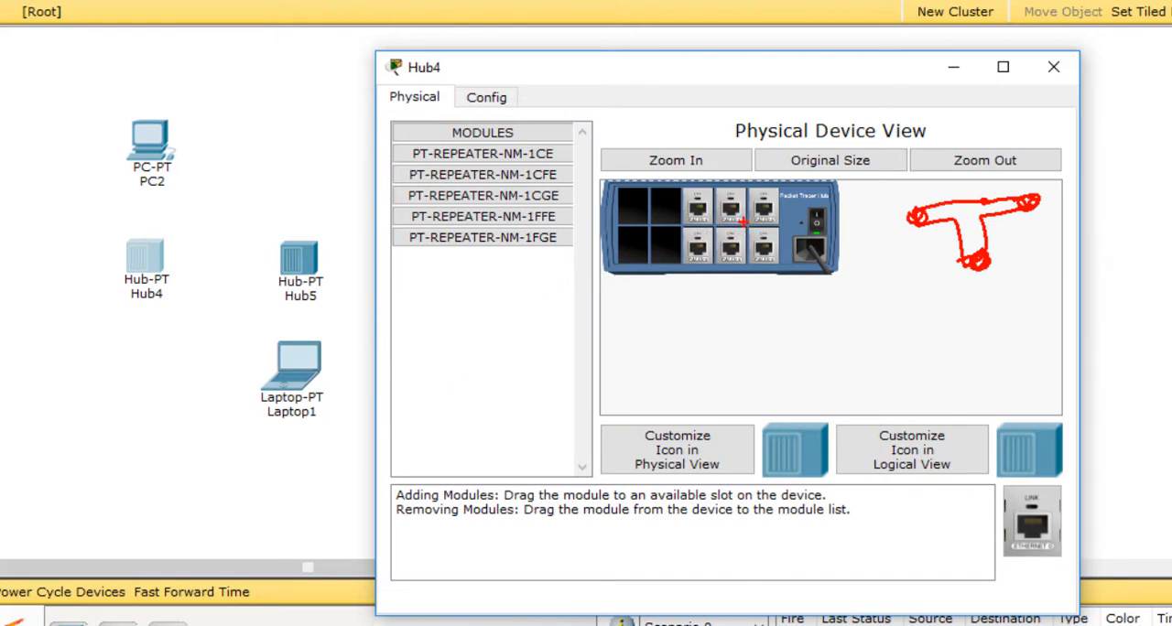
key("Escape")
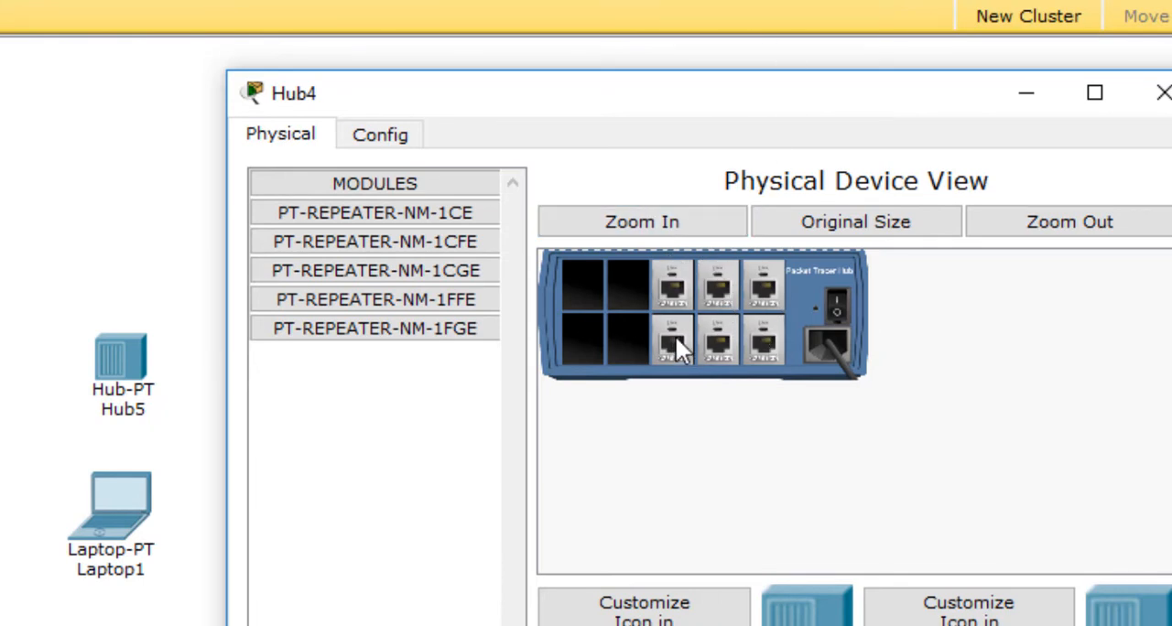
Step: With Hub4 powered off, remove three of its six port modules so that three ports remain, and close its window
left_click_drag(675, 339, 353, 240)
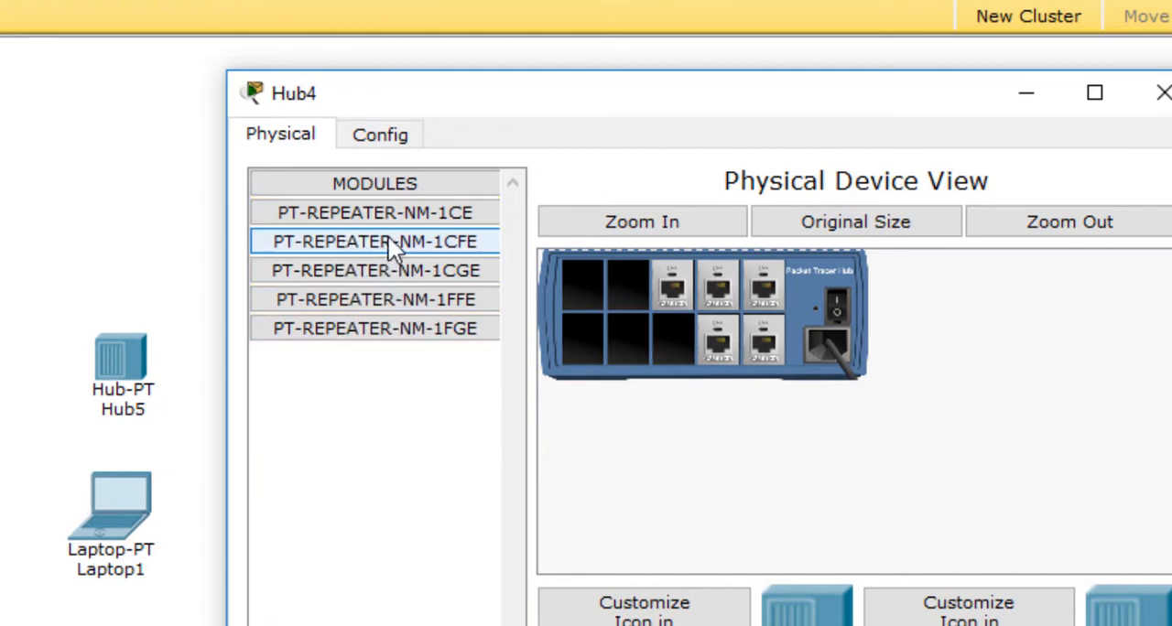
left_click_drag(672, 285, 395, 254)
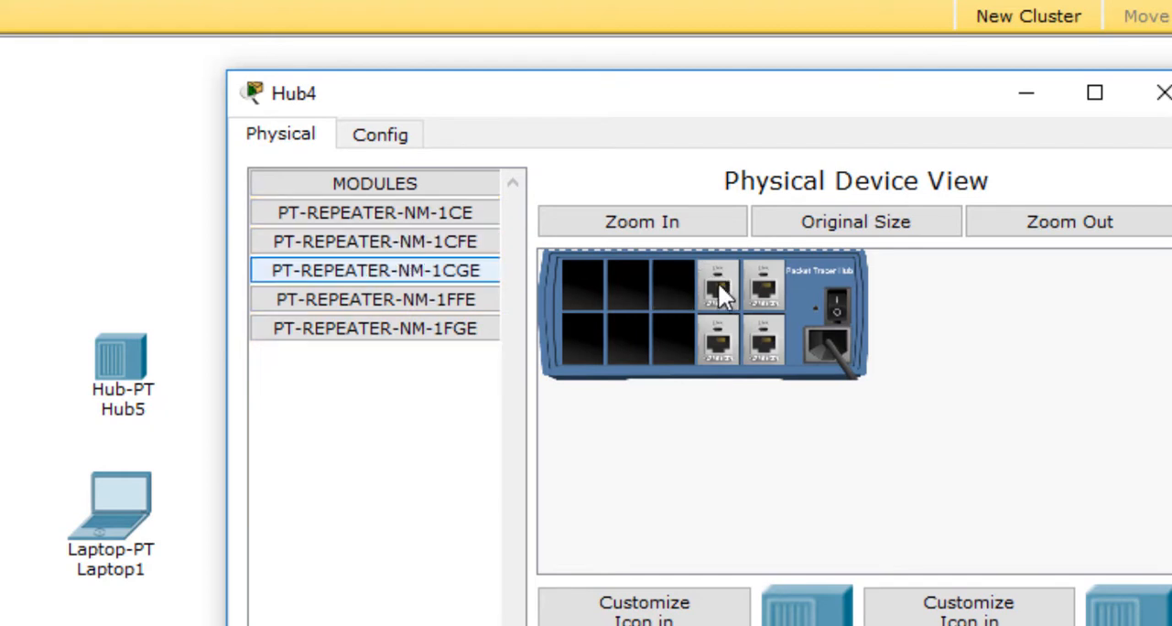
left_click_drag(718, 282, 377, 244)
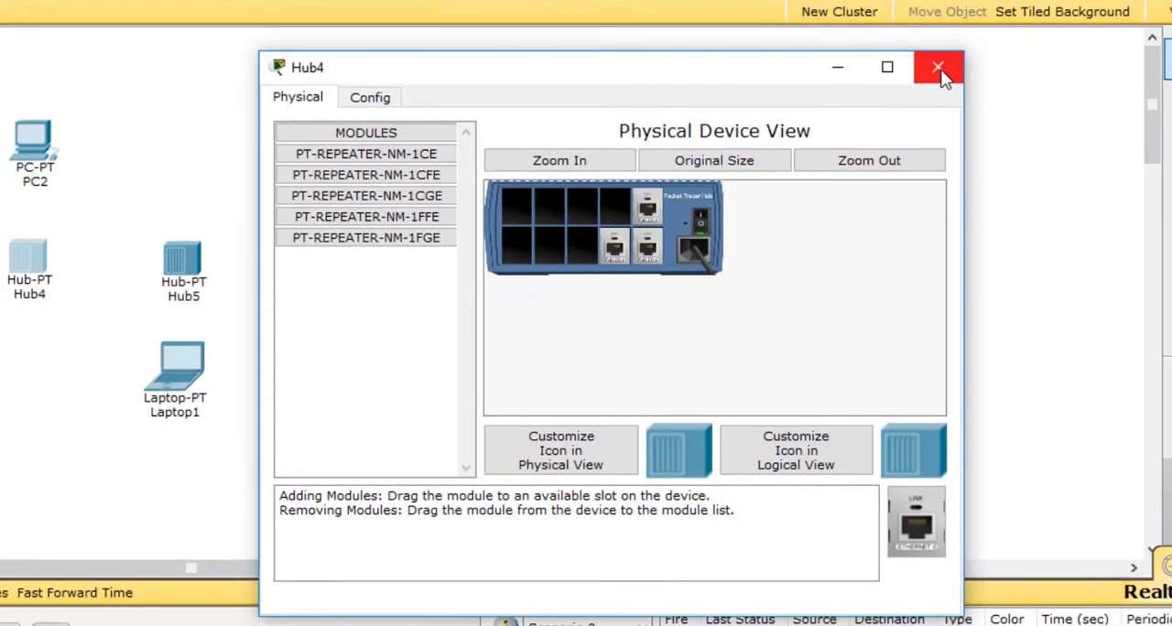
left_click(941, 70)
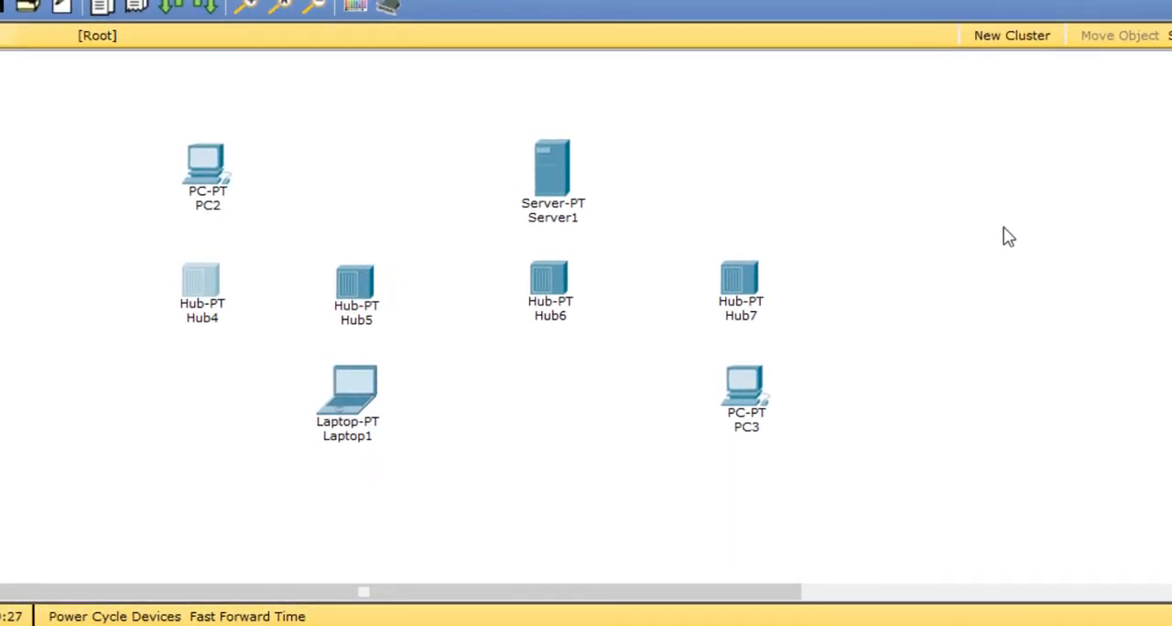
Step: With Hub5 powered off, remove three of its six port modules so that three ports remain, and close its window
left_click(364, 291)
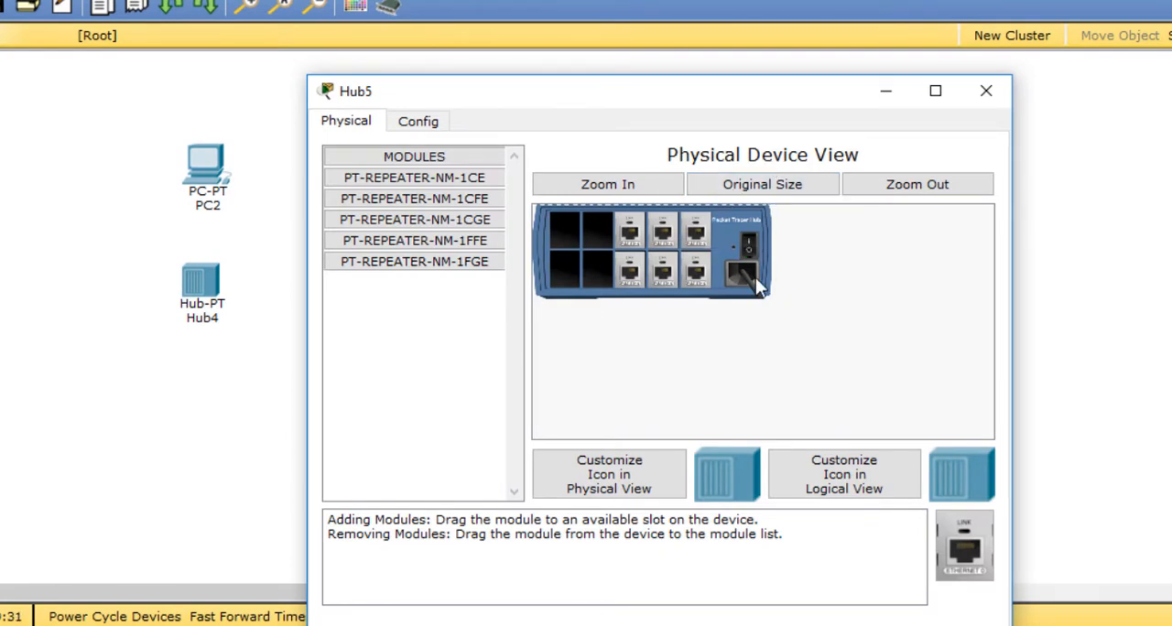
left_click_drag(627, 268, 441, 240)
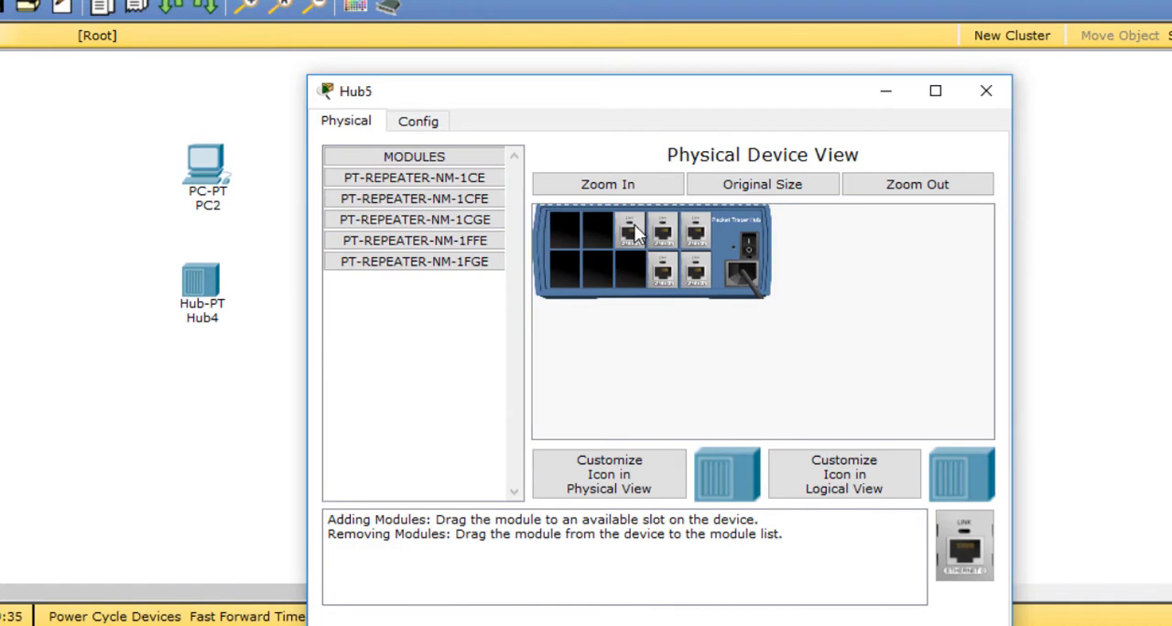
left_click_drag(632, 233, 453, 213)
left_click_drag(664, 238, 499, 222)
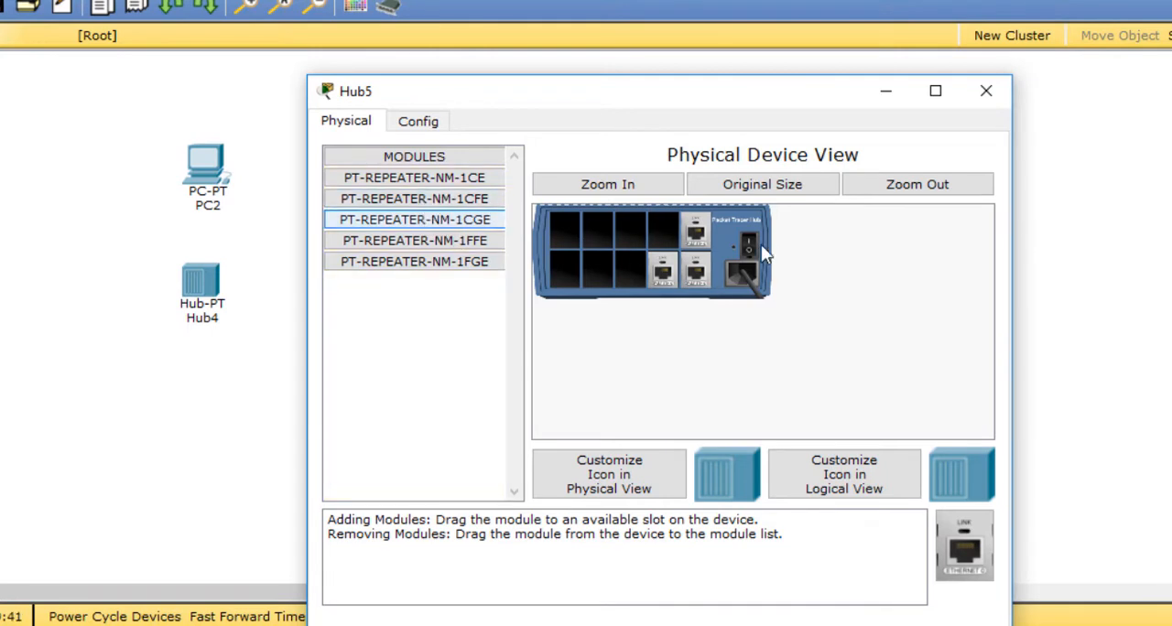
left_click(994, 95)
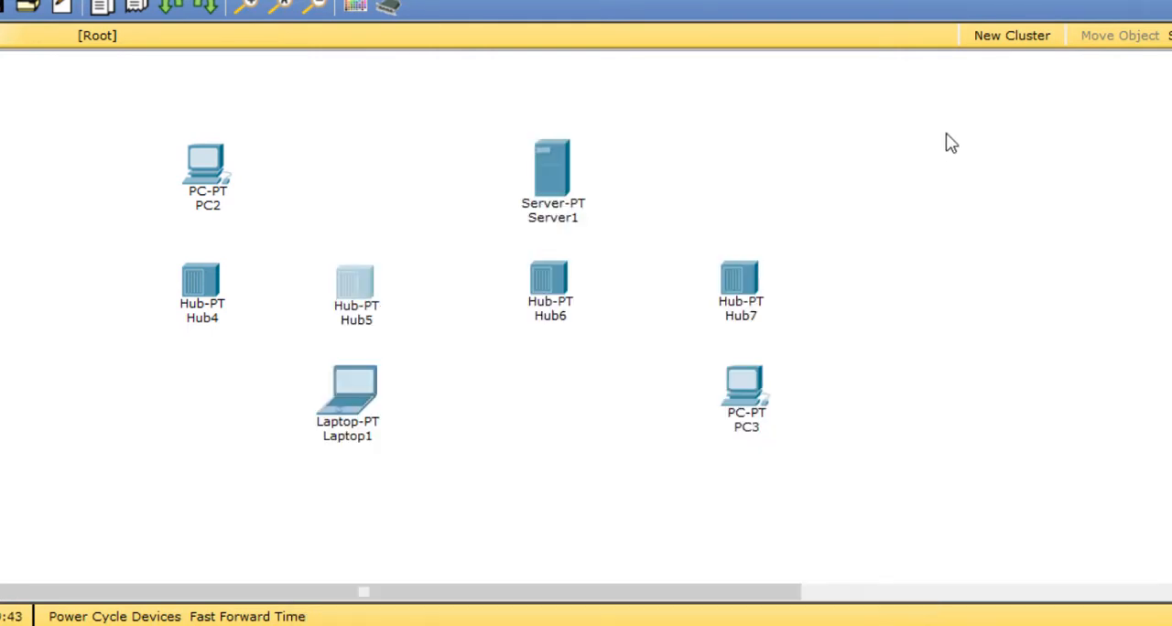
Step: Power off Hub6 and remove three of its six port modules so that three ports remain, closing its window
left_click(553, 282)
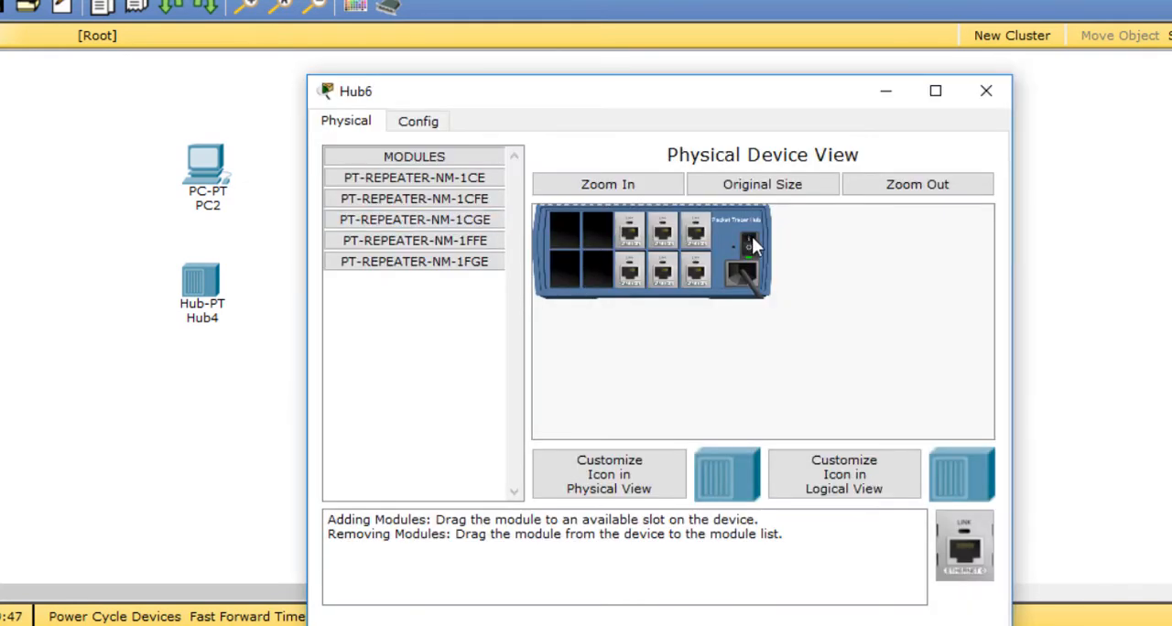
left_click(752, 238)
left_click_drag(631, 272, 441, 204)
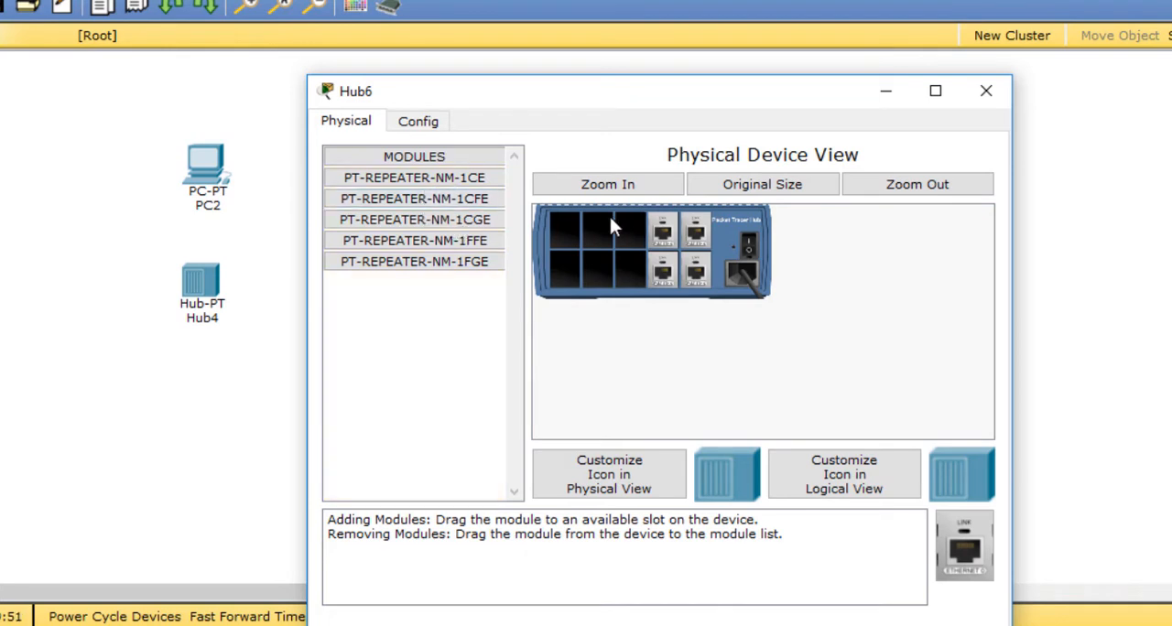
left_click_drag(663, 230, 441, 204)
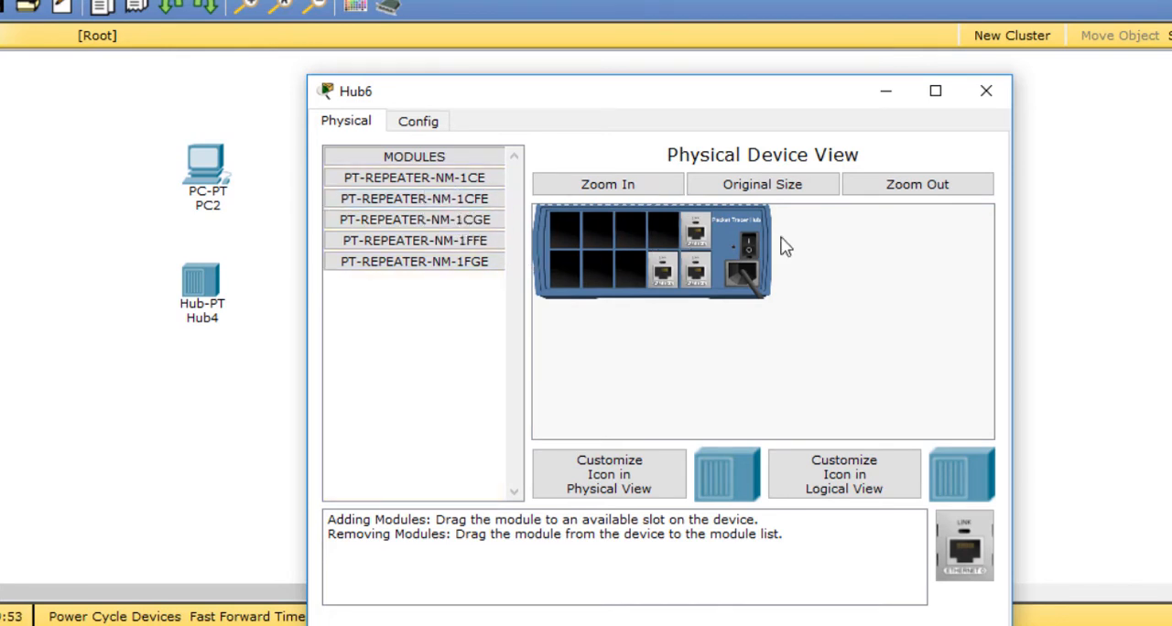
left_click(986, 90)
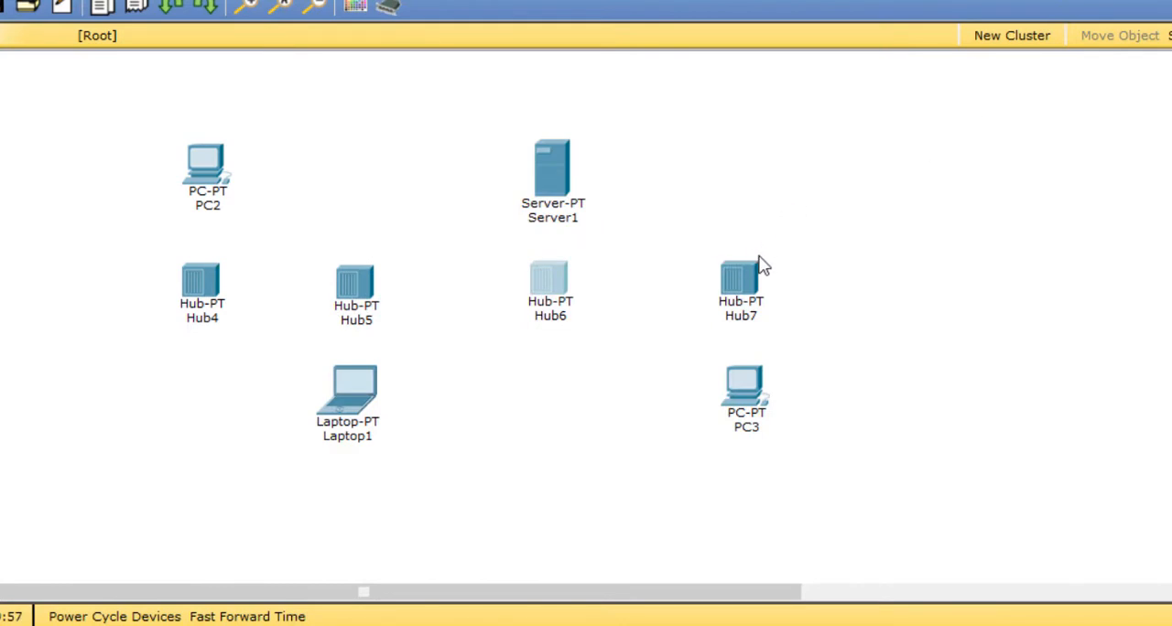
Step: Remove three of Hub7's six port modules while it is powered off, and leave it powered on with its window closed
left_click(747, 288)
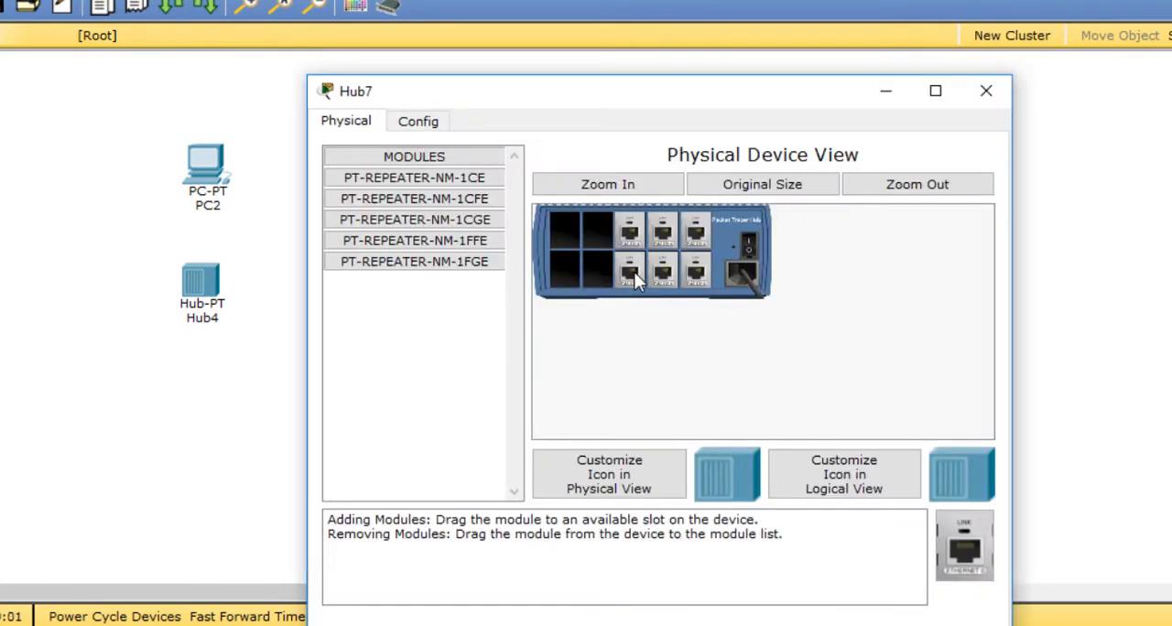
left_click_drag(634, 272, 427, 233)
left_click_drag(628, 234, 508, 227)
left_click_drag(667, 234, 465, 198)
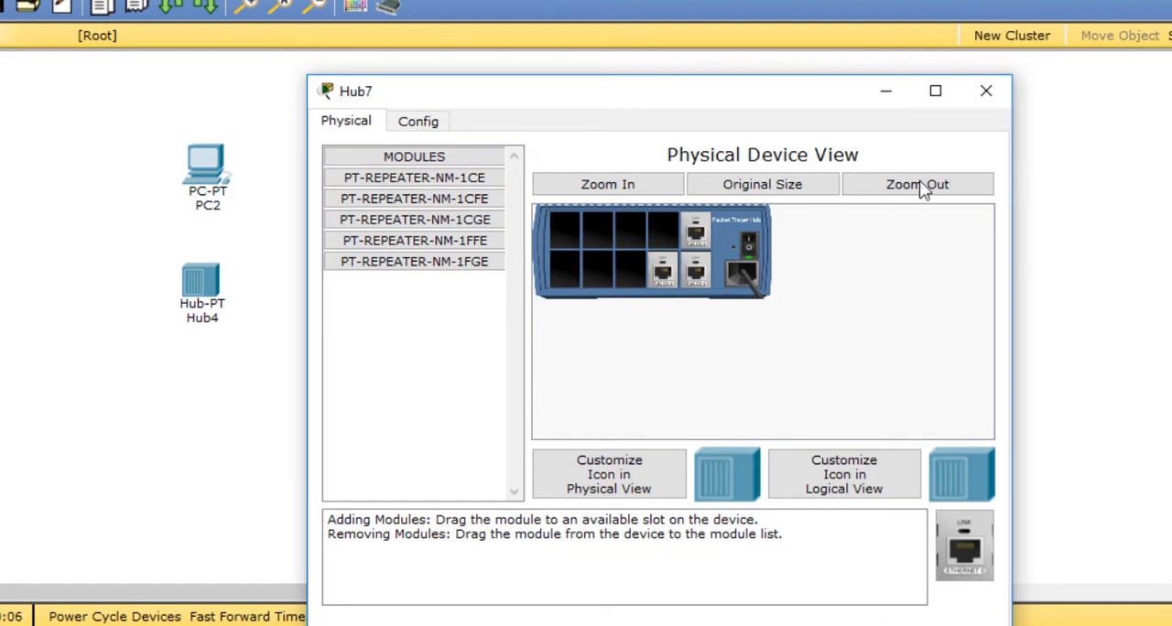
left_click(988, 95)
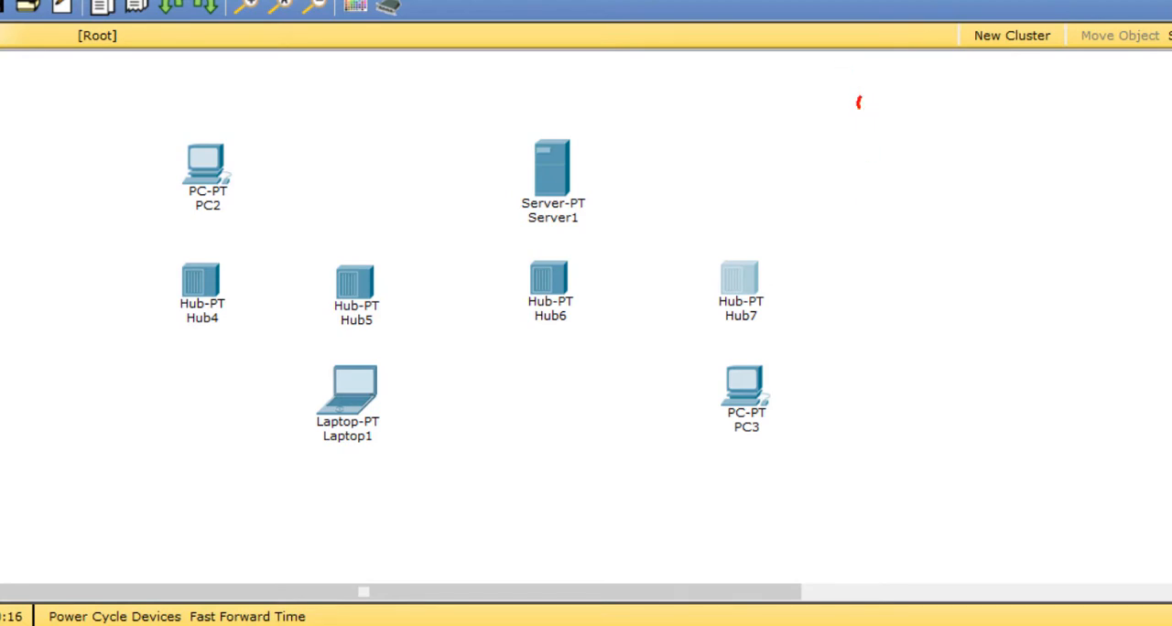
mouse_move(858, 101)
left_mouse_down()
mouse_move(899, 128)
mouse_move(952, 112)
mouse_move(1070, 118)
mouse_move(1093, 141)
left_mouse_up()
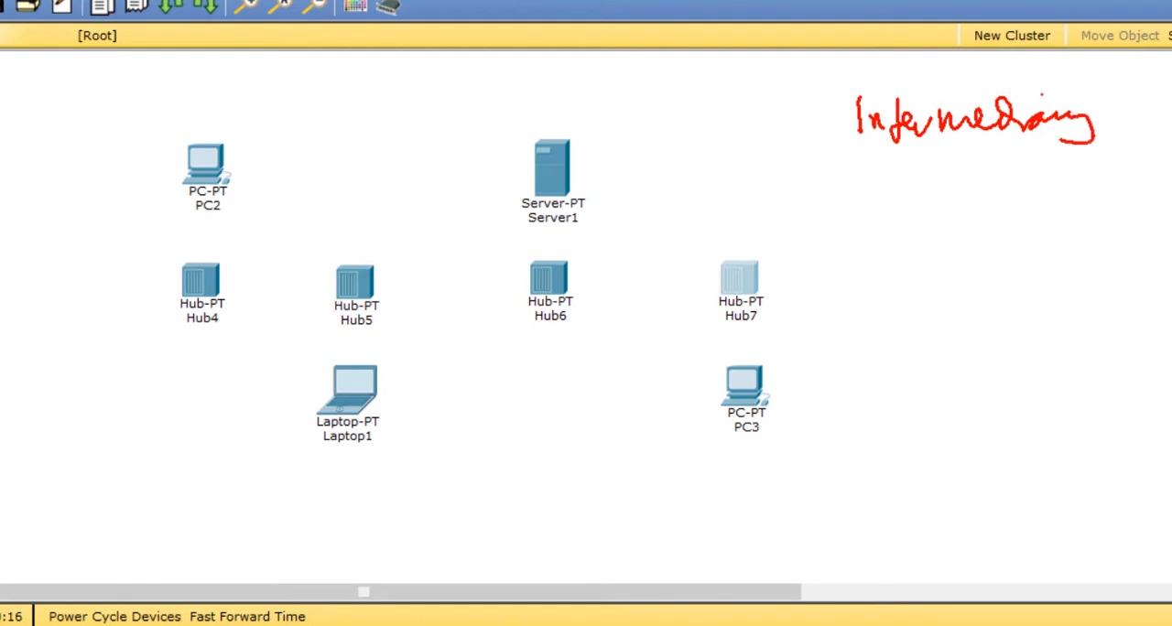
left_click_drag(857, 171, 1088, 160)
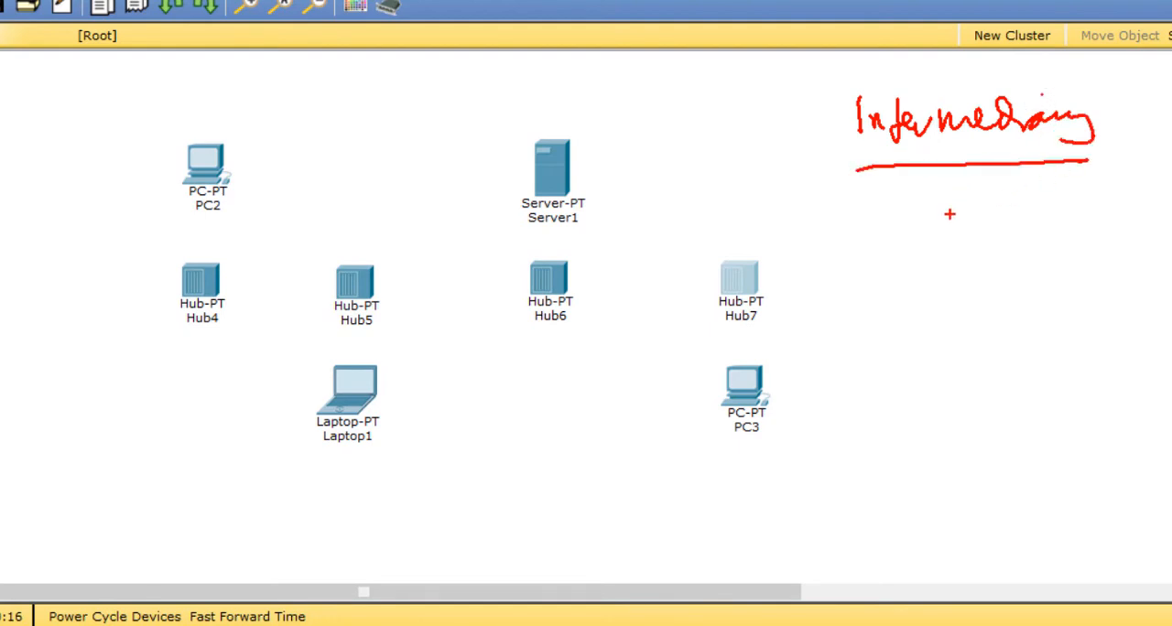
mouse_move(954, 190)
left_mouse_down()
mouse_move(956, 244)
mouse_move(968, 218)
mouse_move(978, 240)
mouse_move(1020, 202)
mouse_move(1048, 229)
left_mouse_up()
mouse_move(1081, 188)
left_mouse_down()
mouse_move(913, 257)
mouse_move(1081, 179)
left_mouse_up()
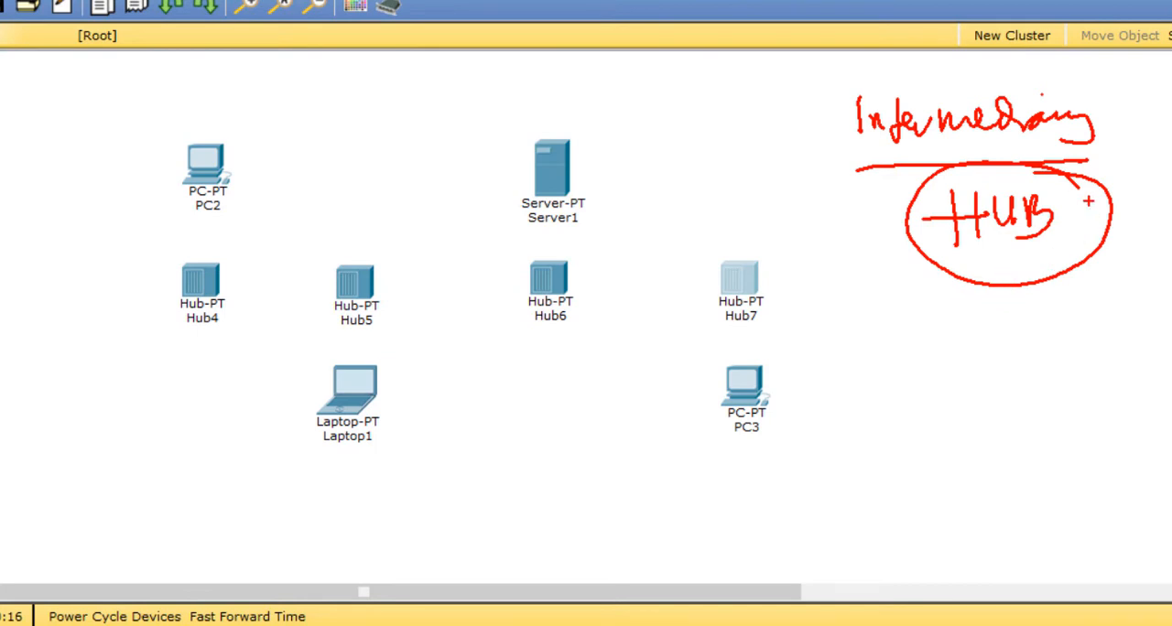
left_click_drag(1096, 189, 1102, 227)
left_click_drag(1078, 213, 1125, 213)
mouse_move(1155, 197)
left_mouse_down()
mouse_move(1151, 233)
mouse_move(1144, 220)
left_mouse_up()
left_click_drag(1169, 199, 1164, 225)
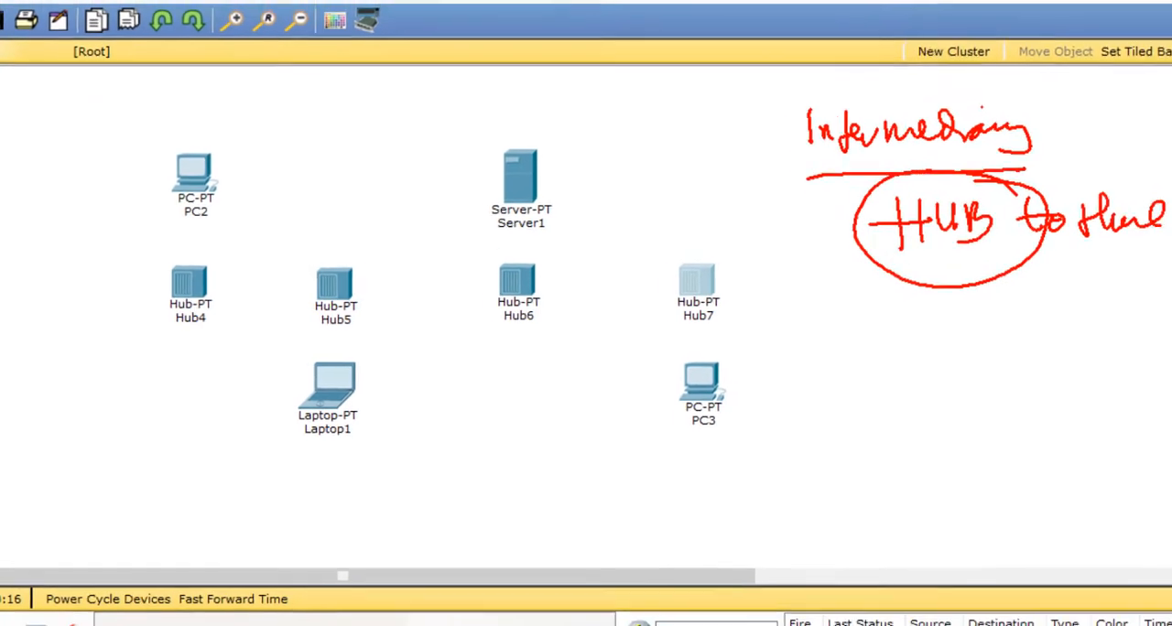
left_click_drag(908, 269, 984, 264)
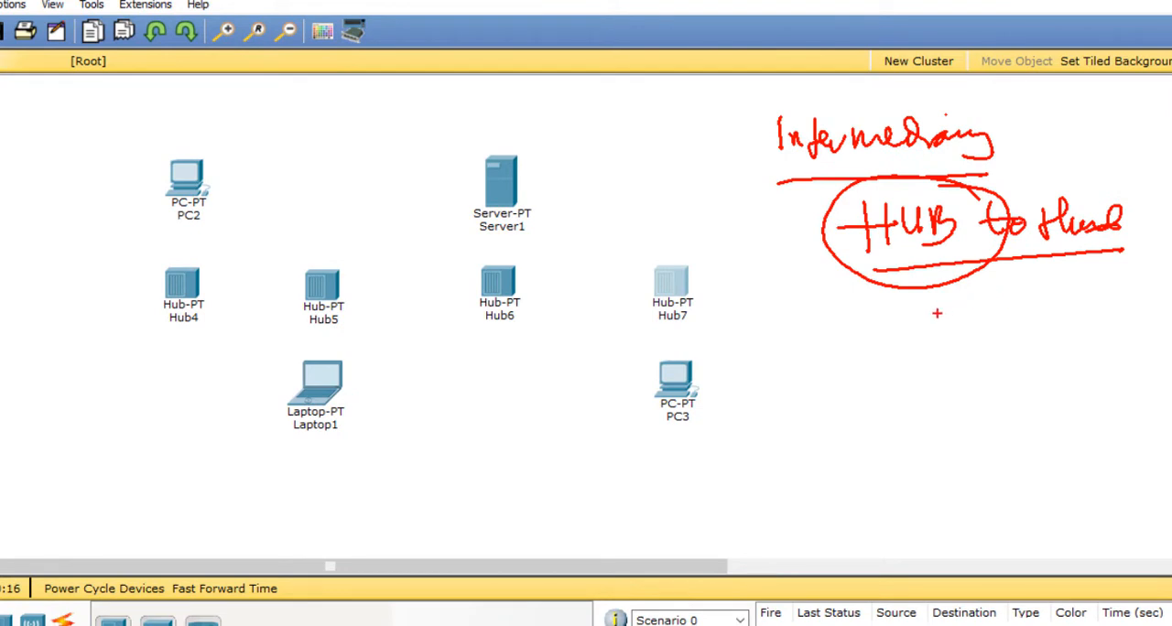
left_click_drag(944, 317, 952, 328)
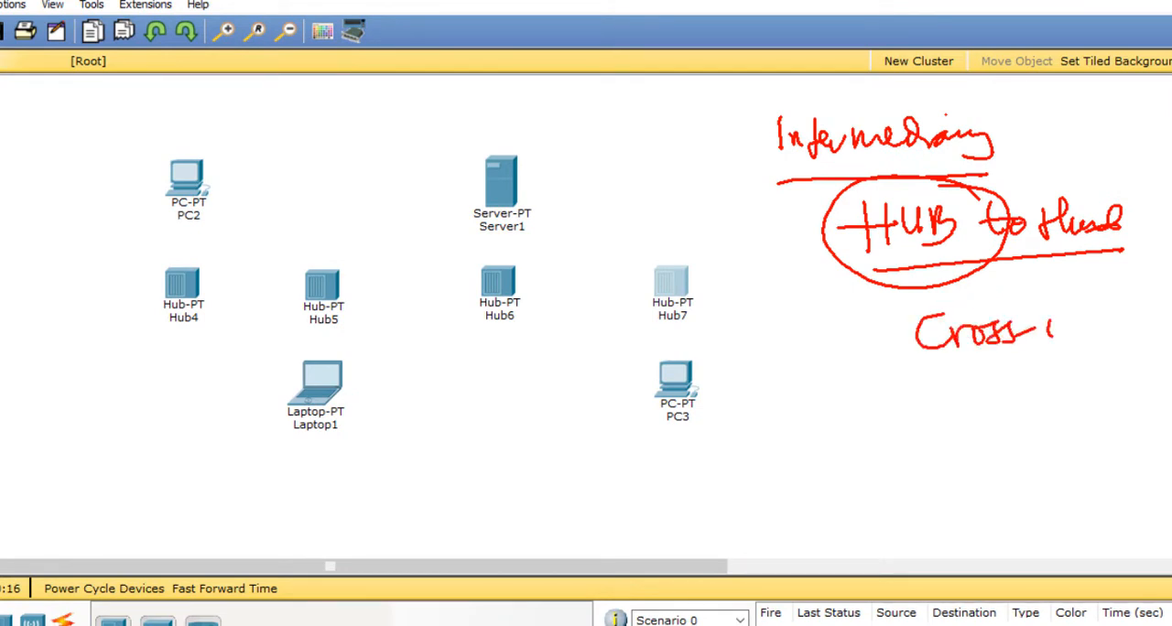
left_click_drag(1116, 320, 1137, 314)
left_click_drag(984, 374, 1084, 359)
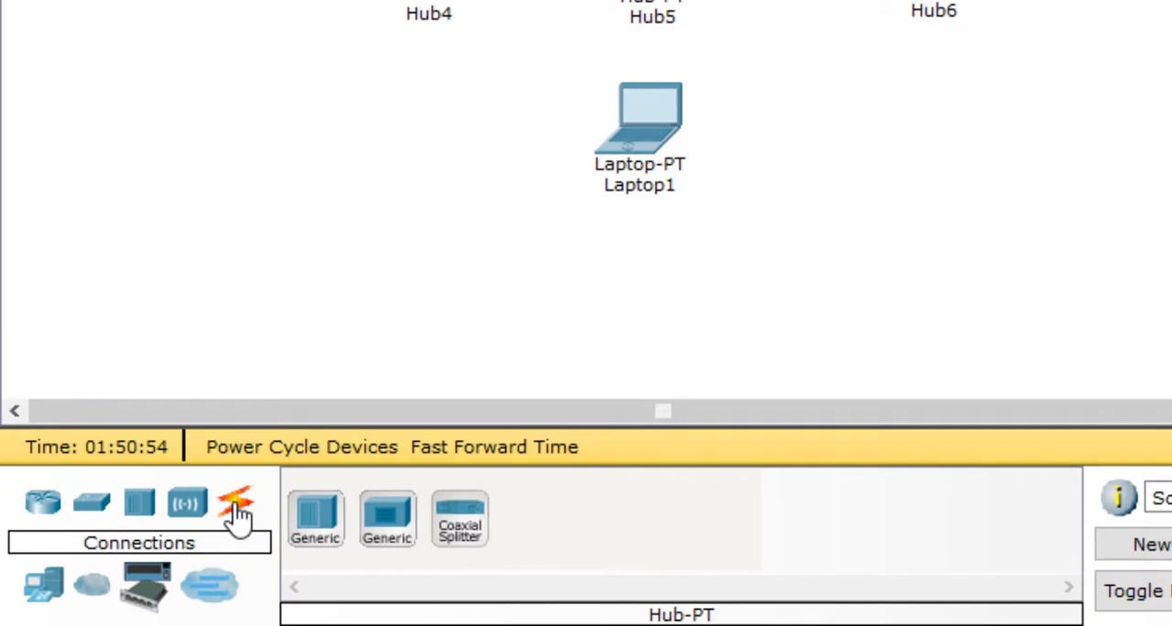
Step: Connect Hub4's Port 0 to Hub5's Port 0 with a Copper Cross-Over cable
left_click(236, 513)
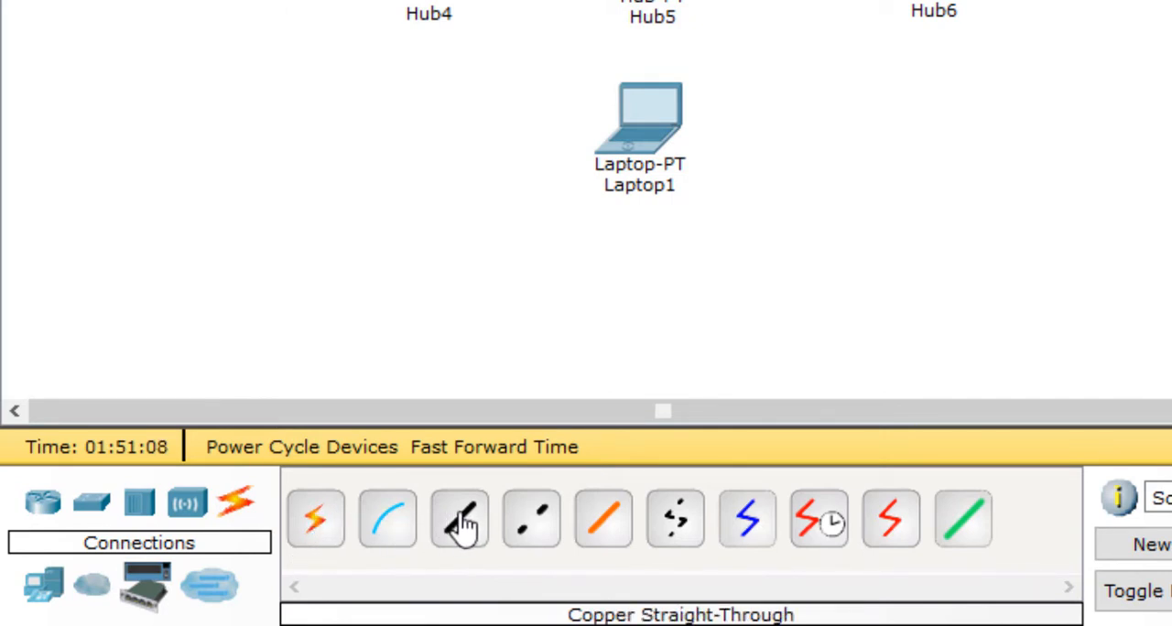
left_click(526, 527)
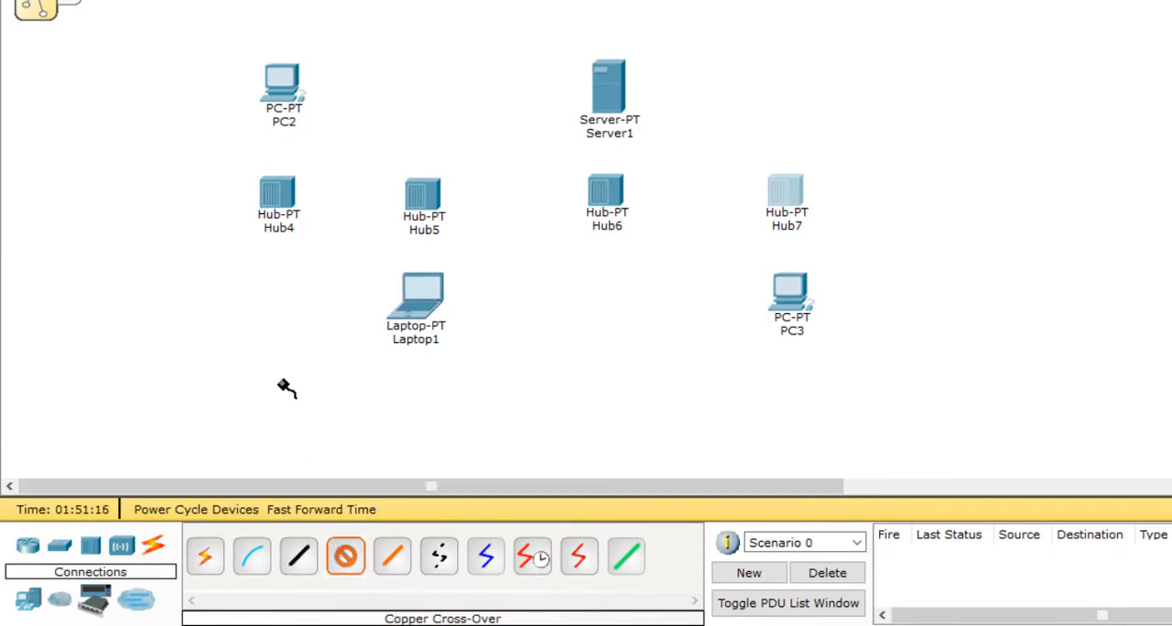
left_click(284, 196)
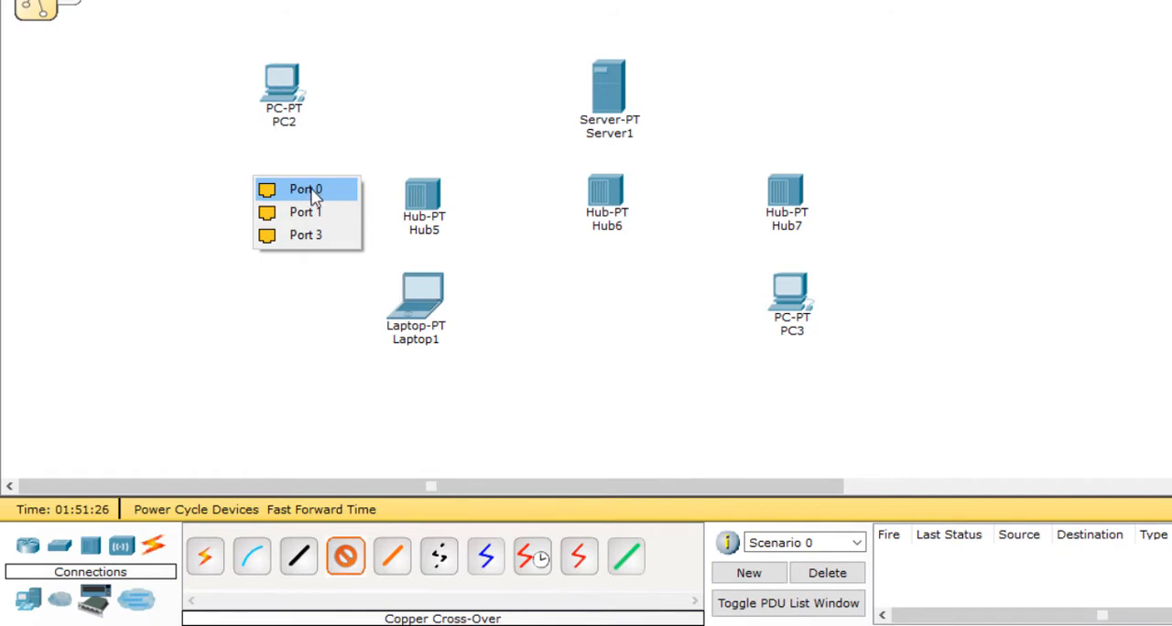
left_click(321, 190)
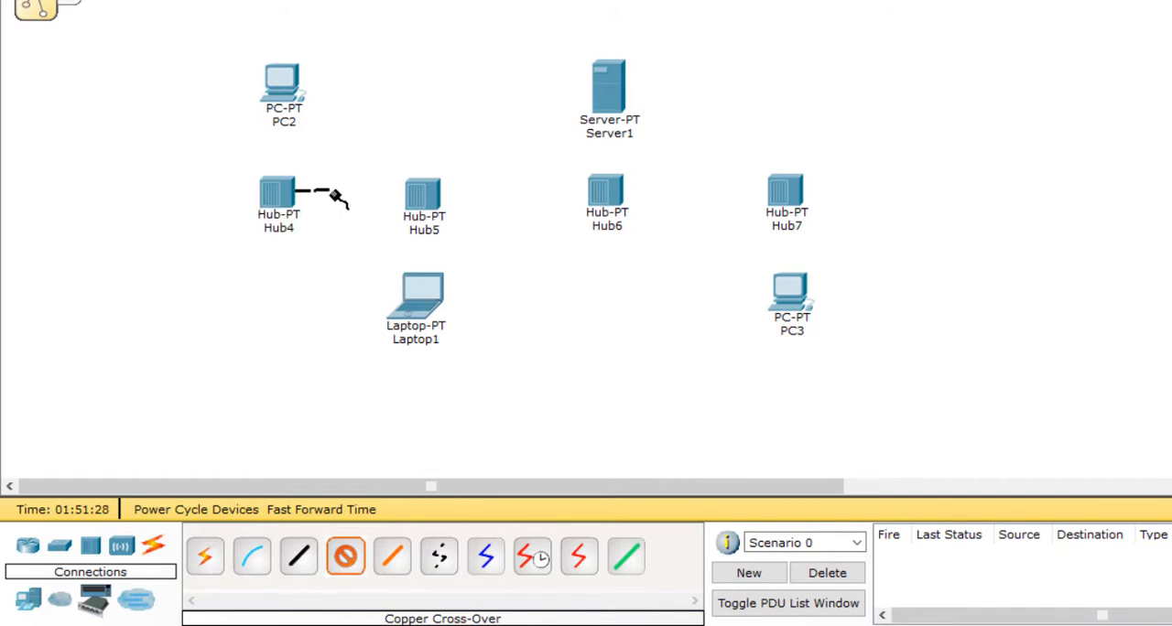
left_click(423, 196)
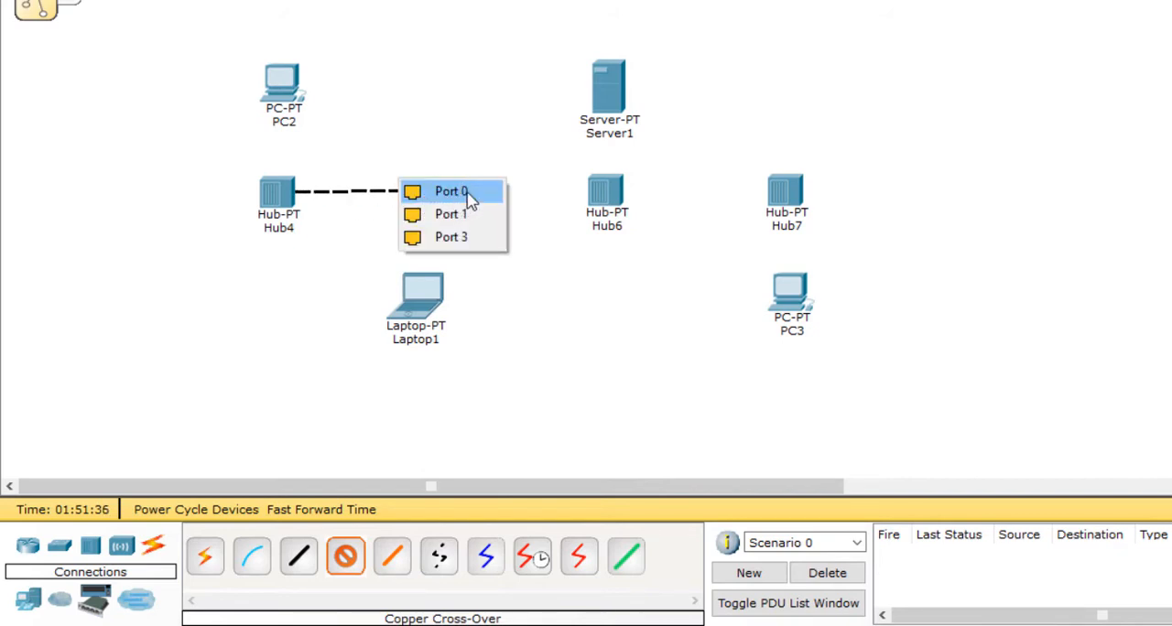
left_click(450, 192)
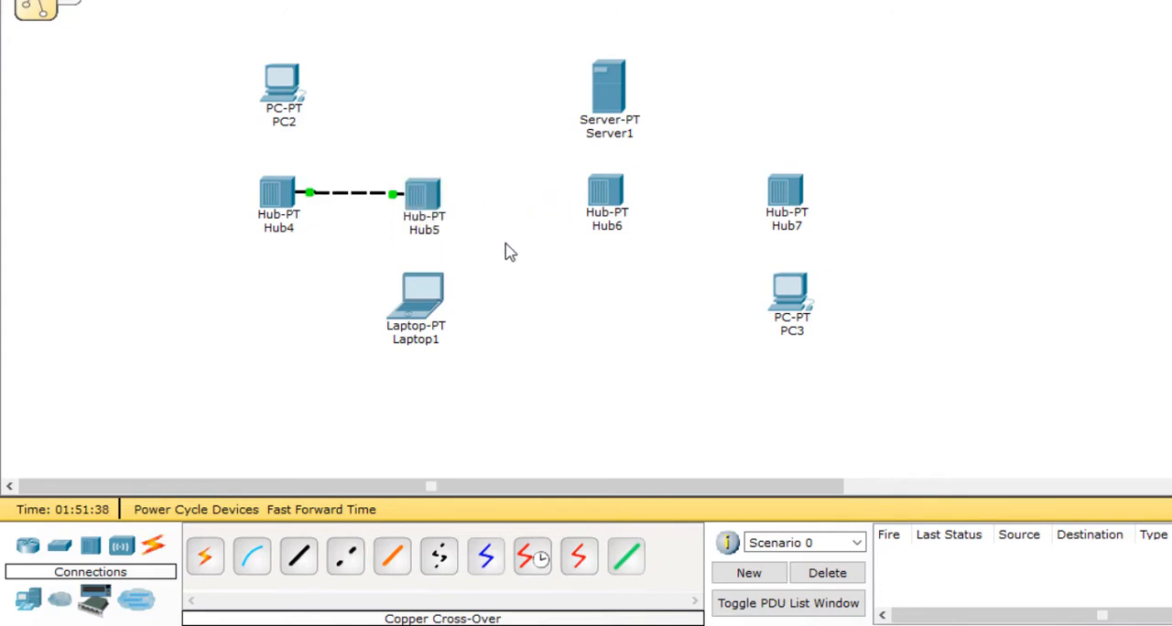
Step: Connect Hub5's Port 1 to Hub6's Port 0 with a Copper Cross-Over cable
left_click(347, 562)
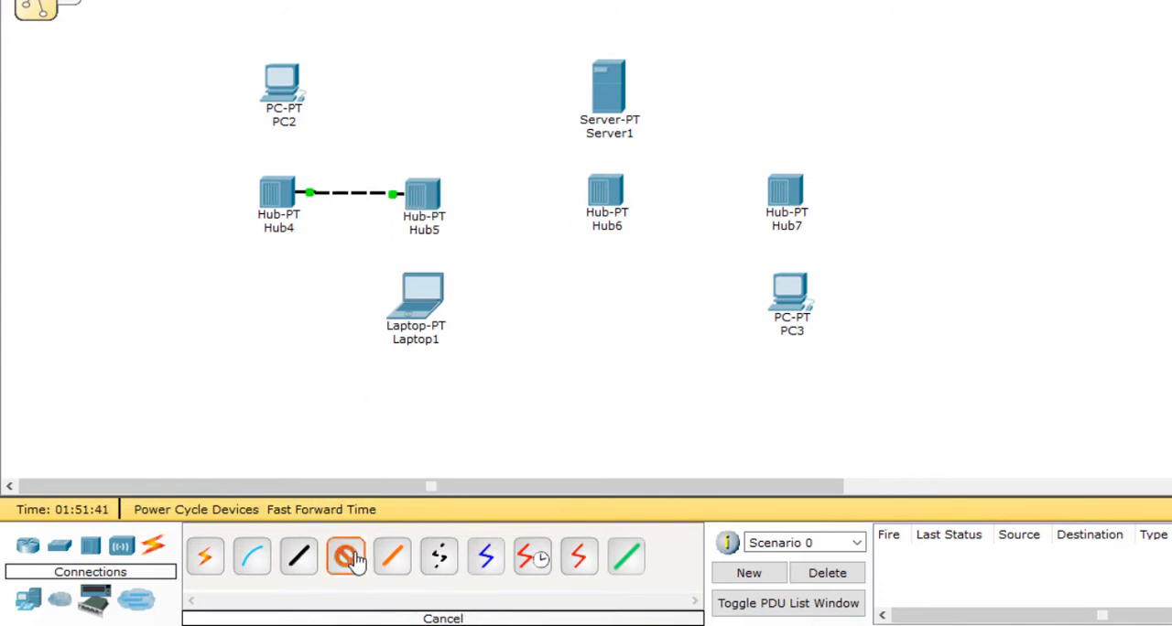
left_click(430, 194)
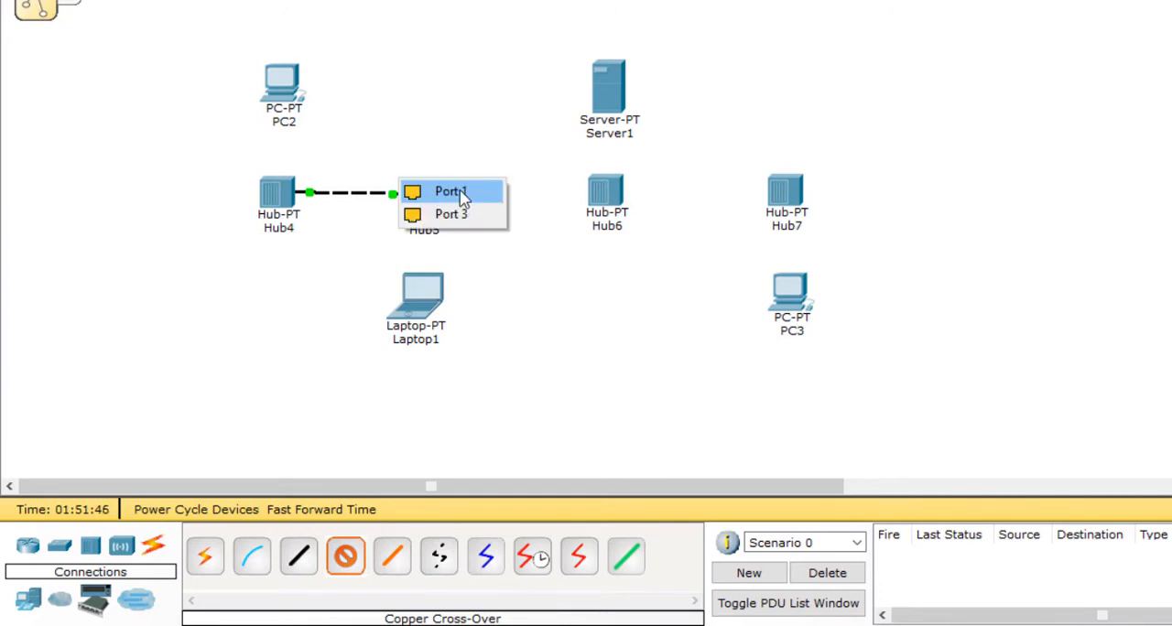
left_click(436, 194)
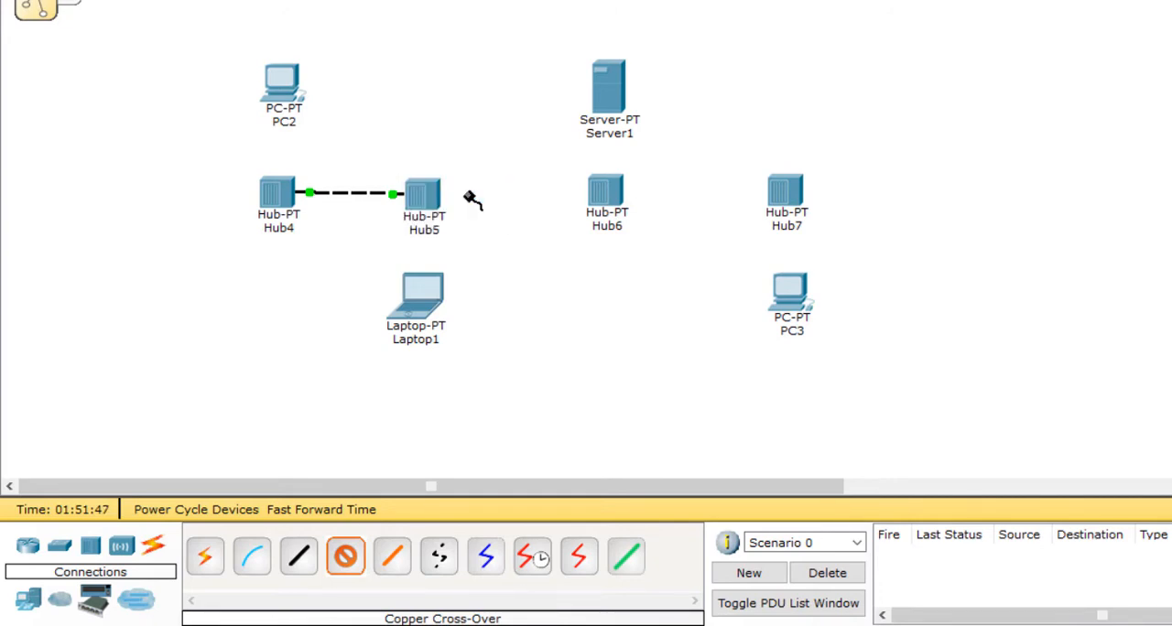
left_click(612, 195)
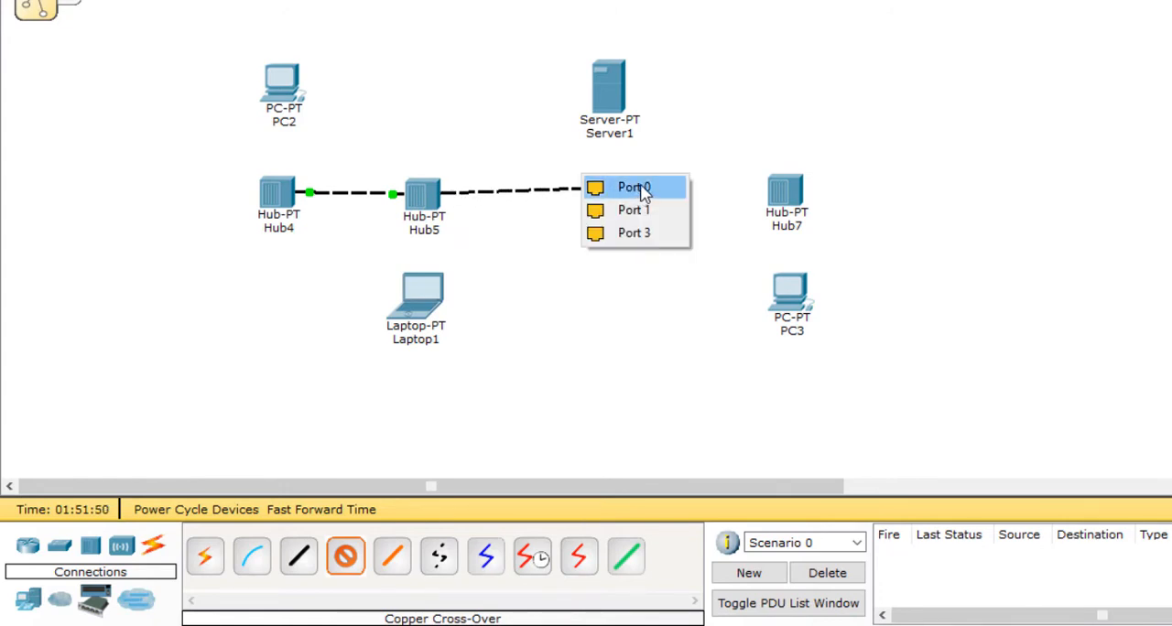
left_click(645, 188)
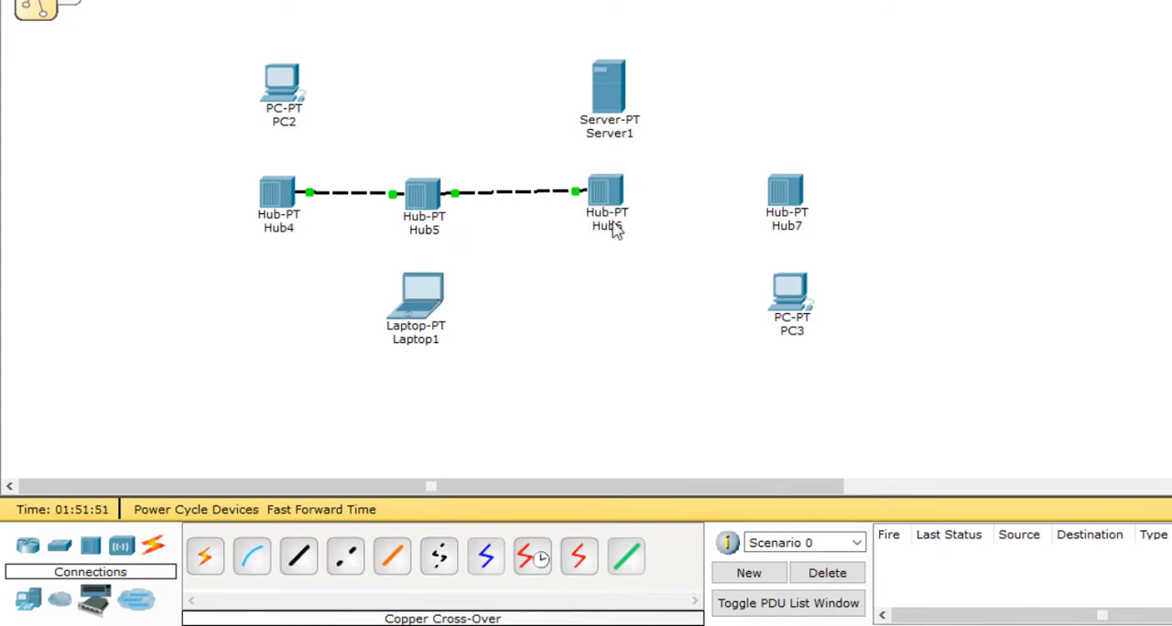
Step: Connect Hub6's Port 1 to Hub7 with a Copper Cross-Over cable
left_click(348, 562)
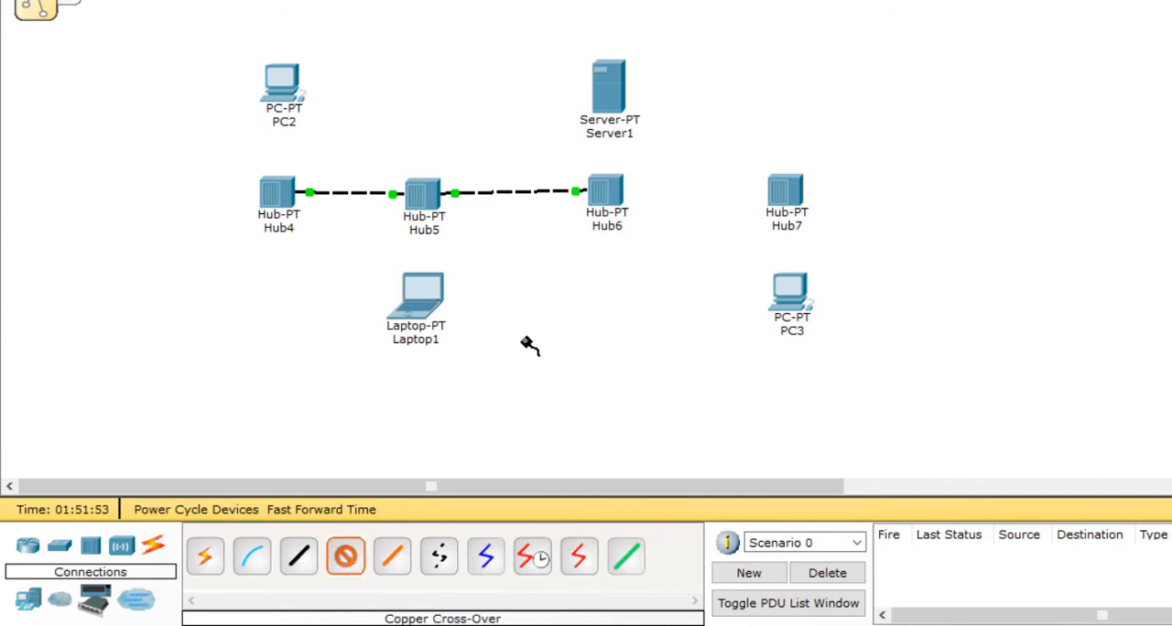
left_click(612, 194)
left_click(641, 185)
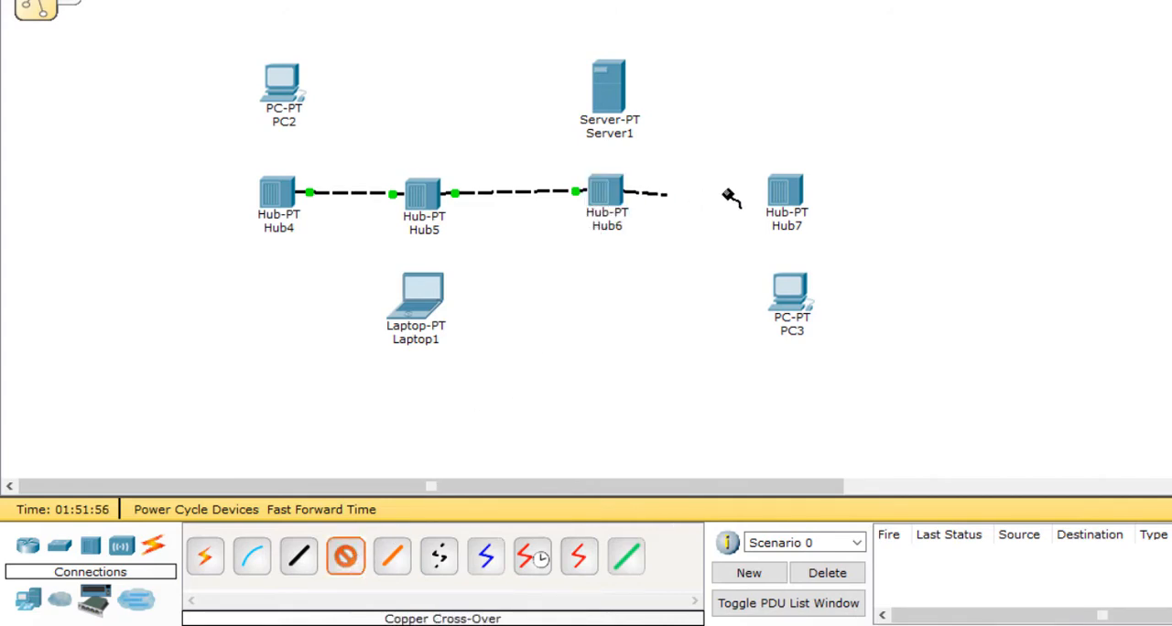
left_click(786, 191)
left_click(814, 187)
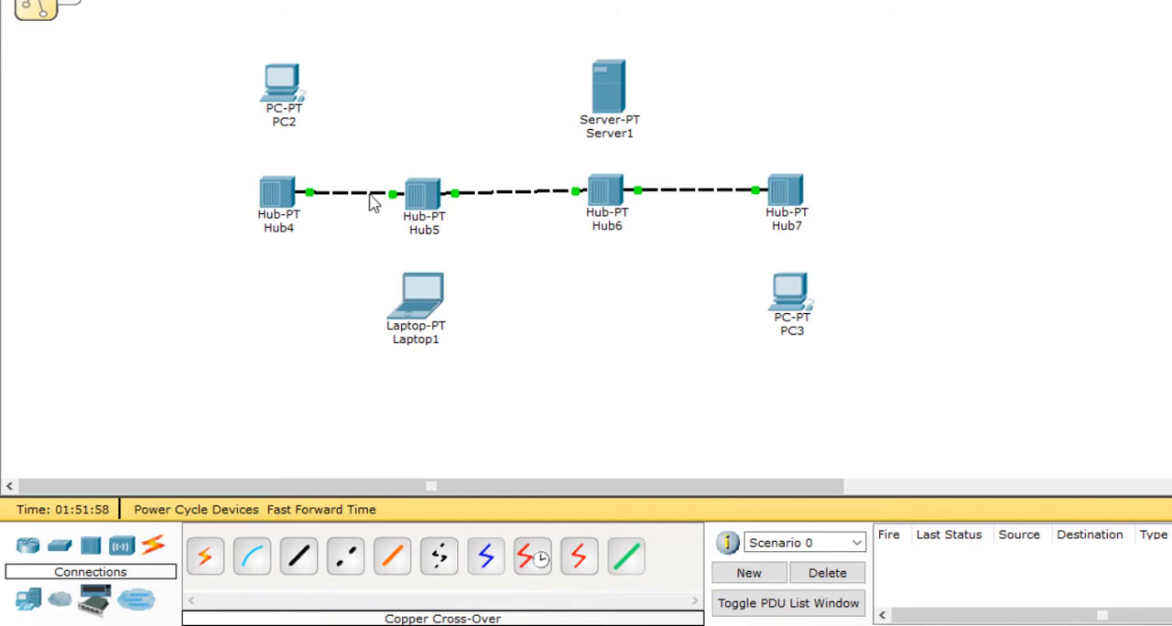
Step: Align Hub5 and Hub7 with Hub4 and Hub6 so that the four hubs form a straight horizontal row
left_click_drag(426, 200, 444, 194)
left_click_drag(608, 188, 610, 194)
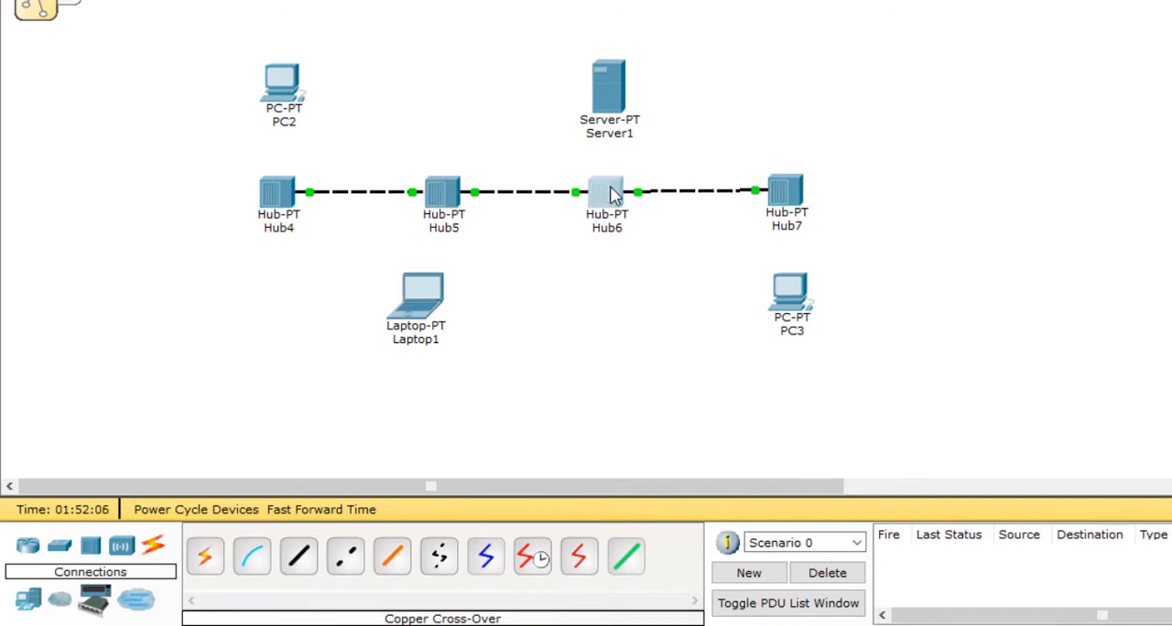
left_click(790, 195)
left_click_drag(789, 195, 790, 199)
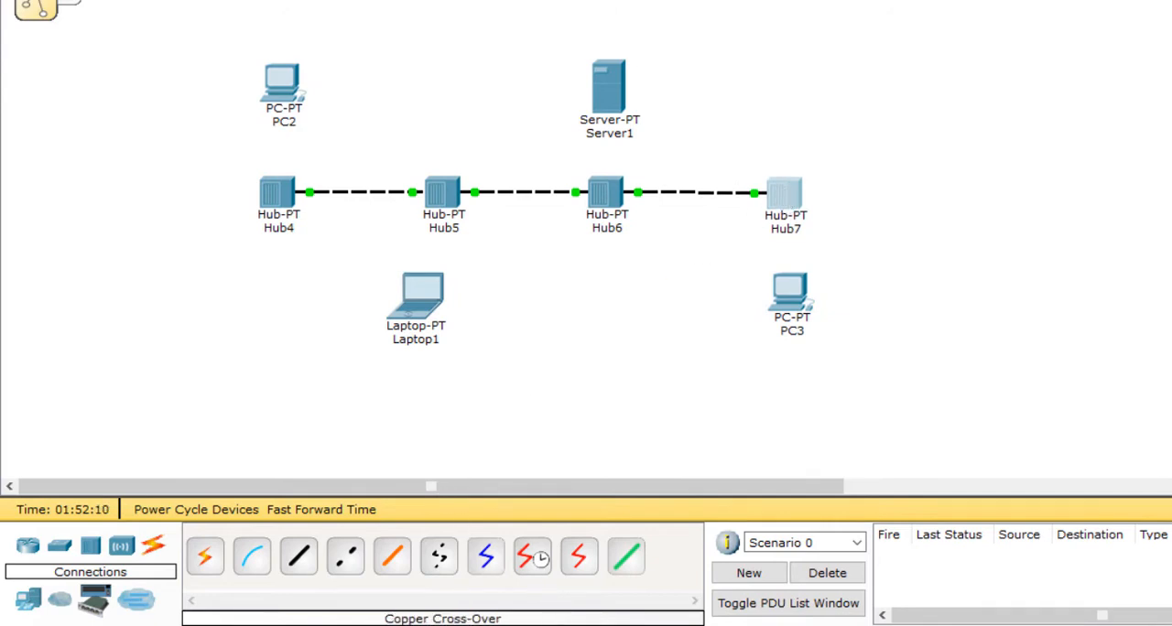
Step: Review the bus topology slide's cable rules for hub-to-hub and hub-to-PC links, and switch back to Packet Tracer
left_click(557, 584)
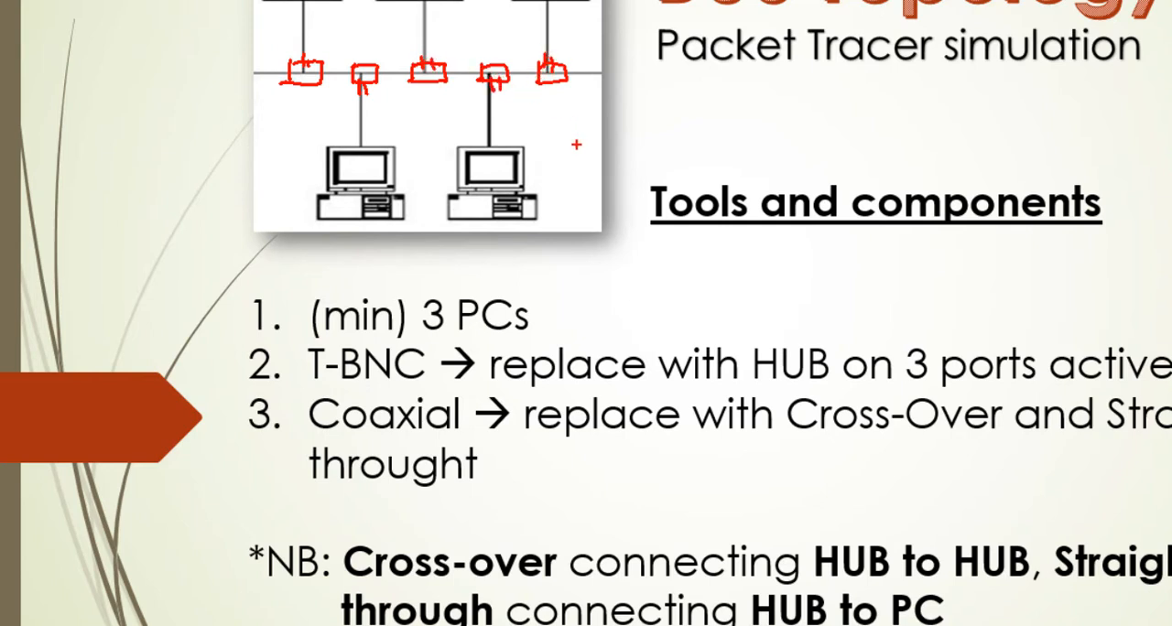
key("Escape")
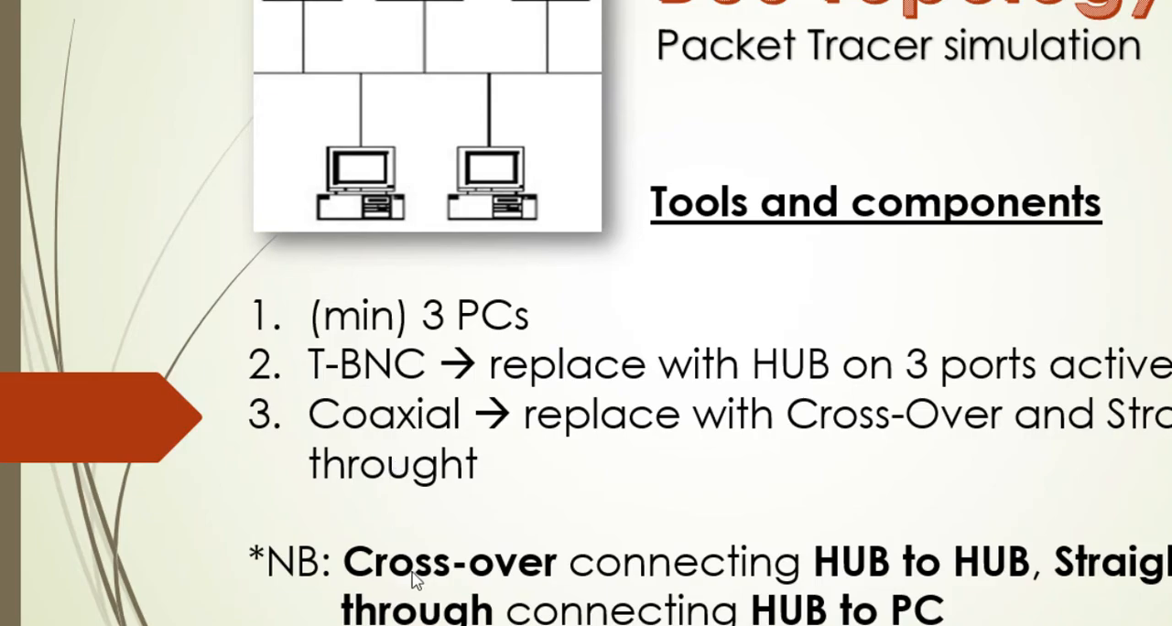
key("super")
left_click(409, 625)
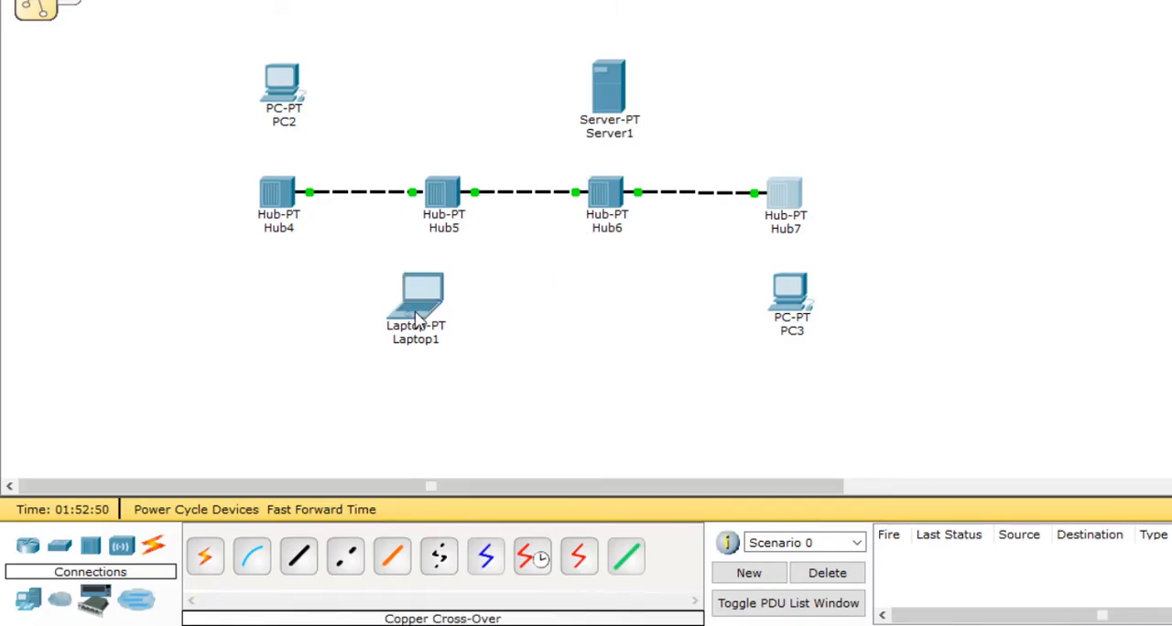
Step: Move Laptop1 directly beneath Hub5 and PC3 directly beneath Hub7
left_click_drag(428, 314, 440, 323)
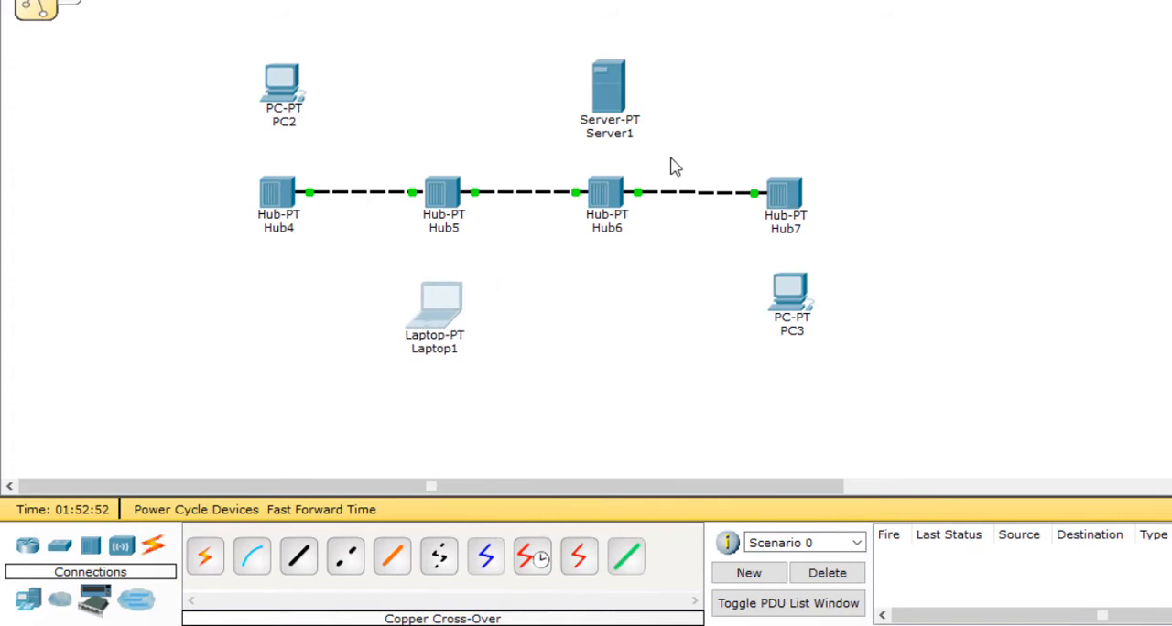
left_click_drag(783, 312, 778, 310)
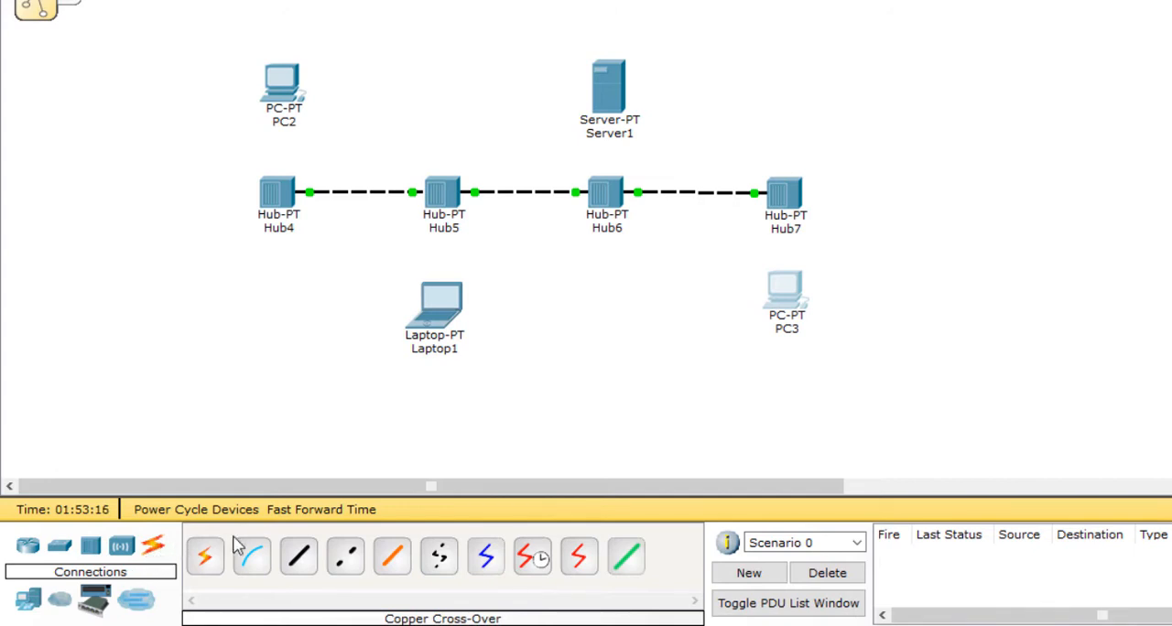
Step: Try to connect Hub4's Port 1 to PC2's FastEthernet0 with a Copper Straight-Through cable, and undo the link
left_click(304, 562)
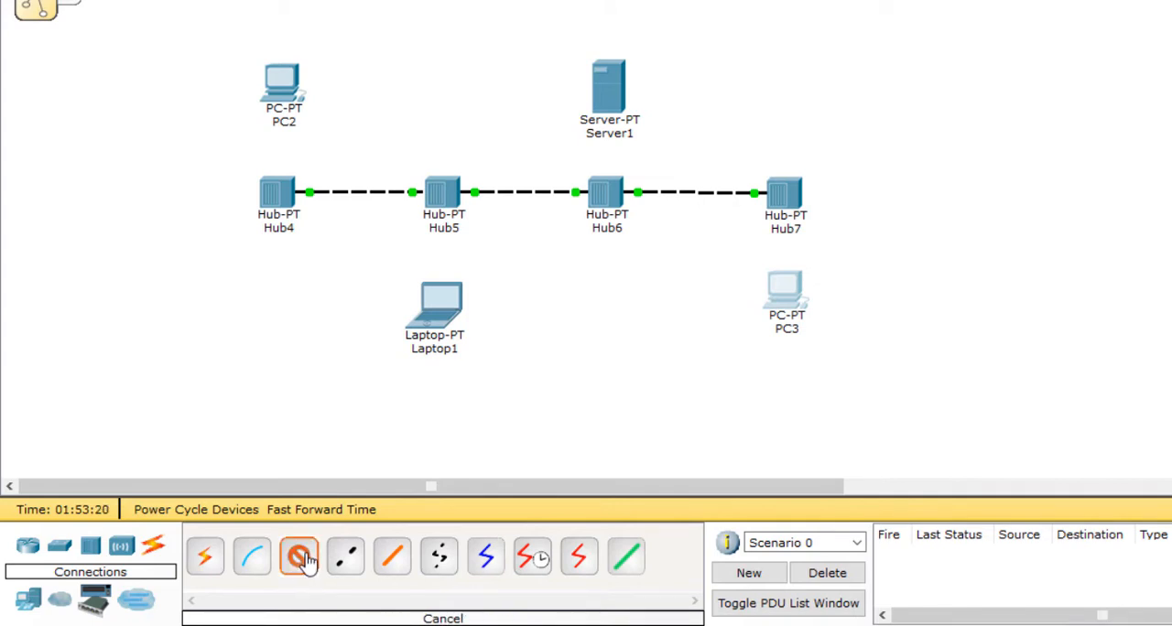
left_click(281, 192)
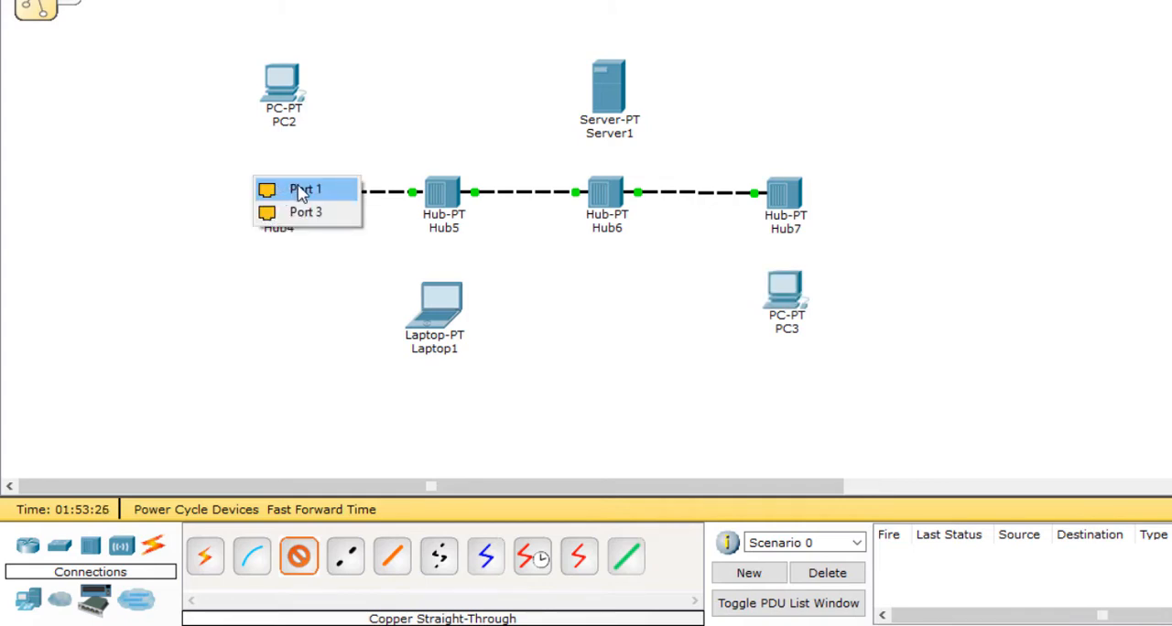
left_click(297, 190)
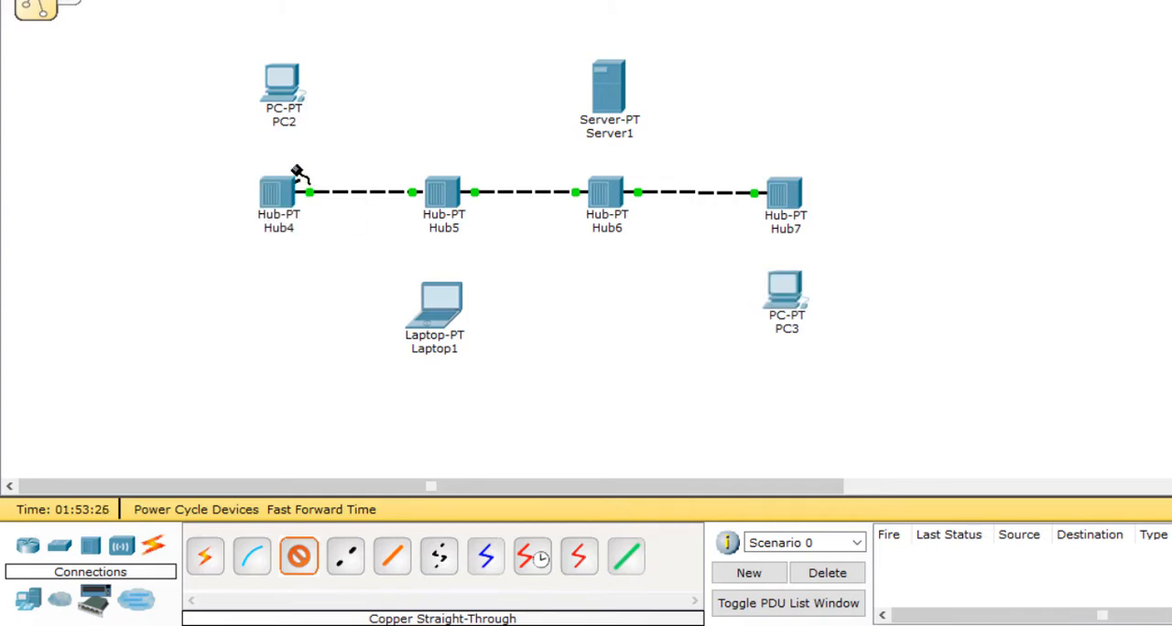
left_click(281, 85)
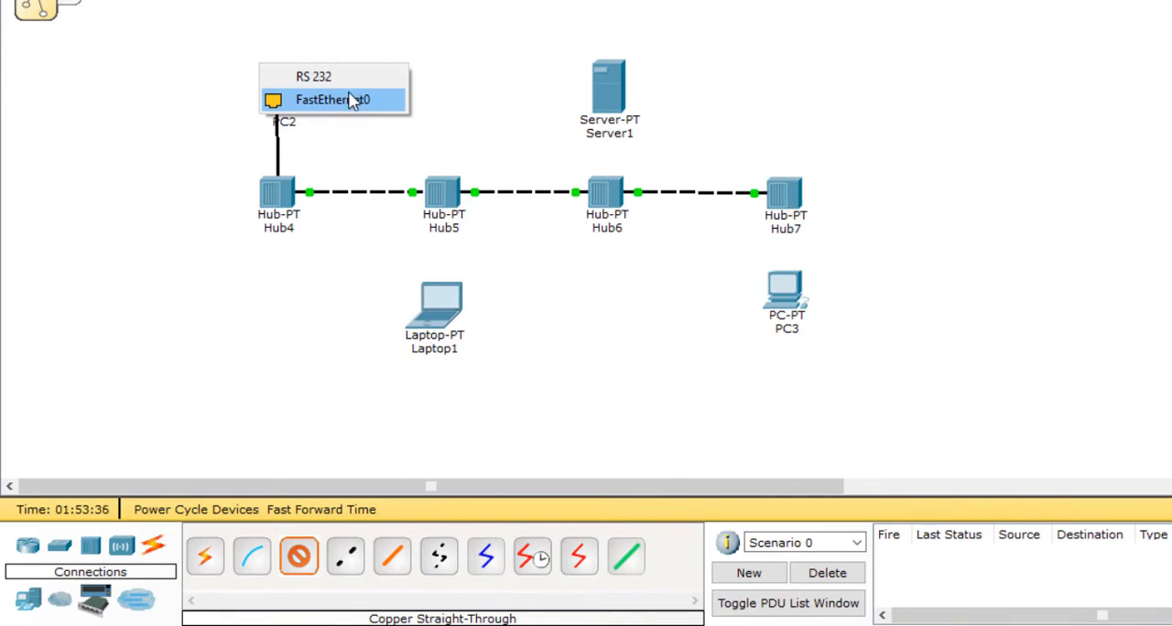
left_click(382, 99)
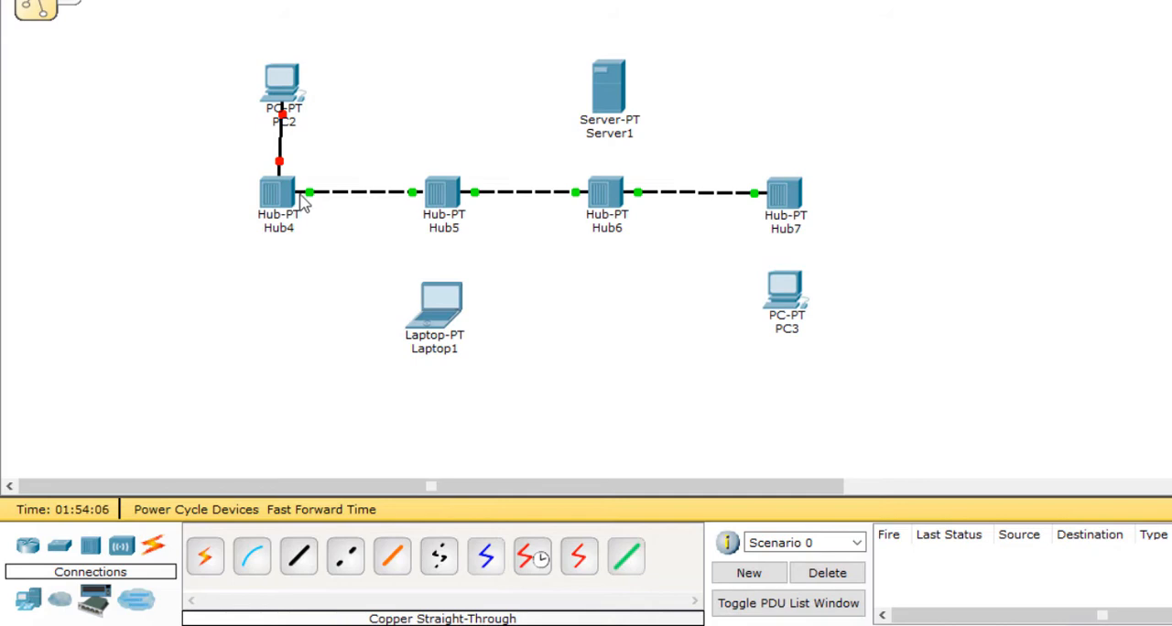
key("ctrl+z")
Step: Align PC2 above Hub4 and connect Hub4's Port 1 to PC2's FastEthernet0 with a Copper Straight-Through cable
mouse_move(305, 194)
left_click_drag(286, 86, 282, 84)
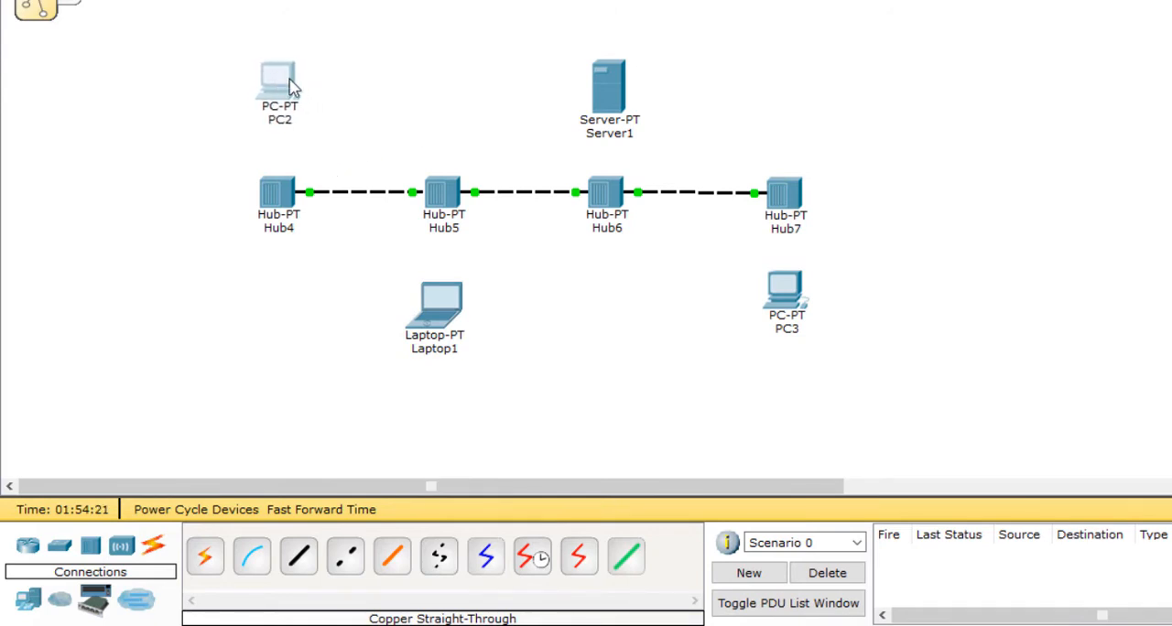
left_click(302, 558)
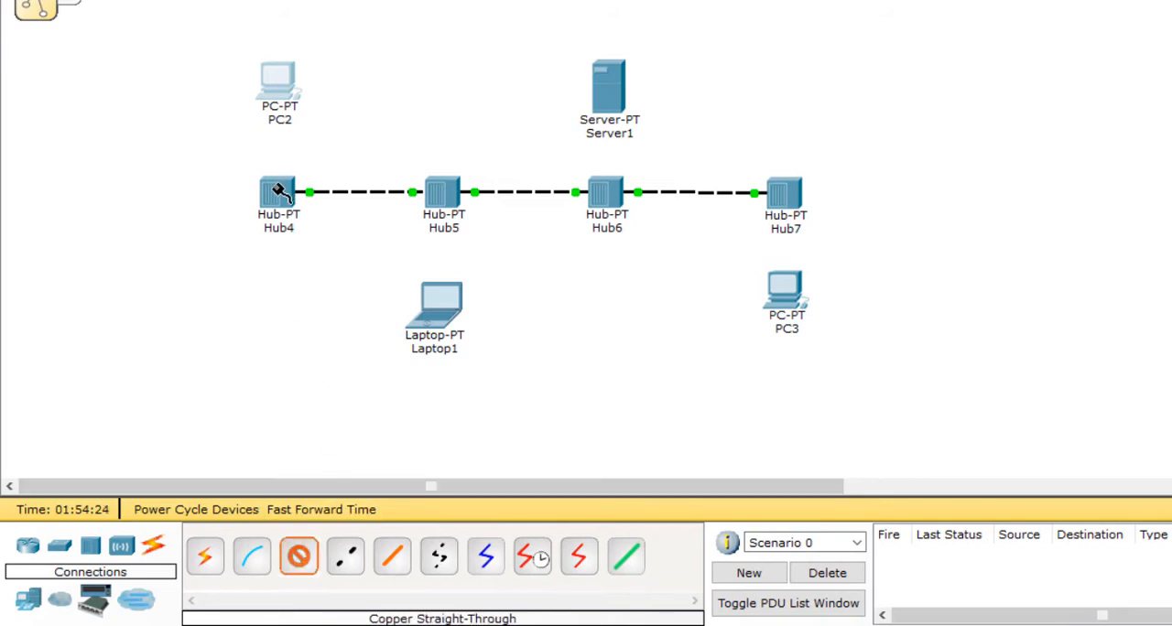
left_click(277, 196)
left_click(310, 194)
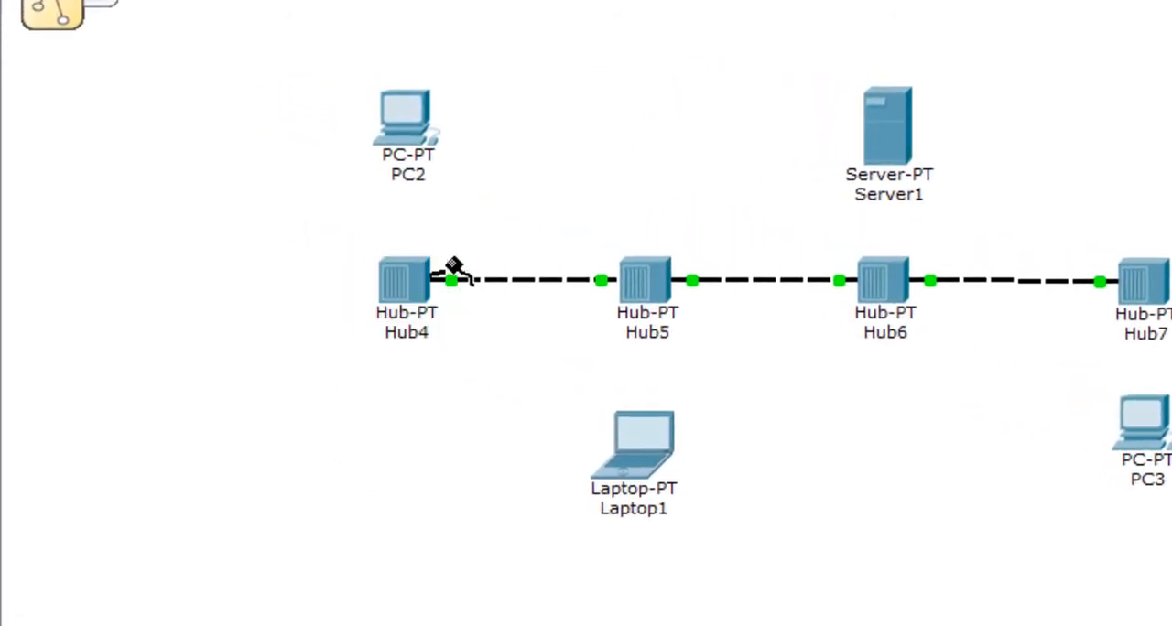
left_click(410, 125)
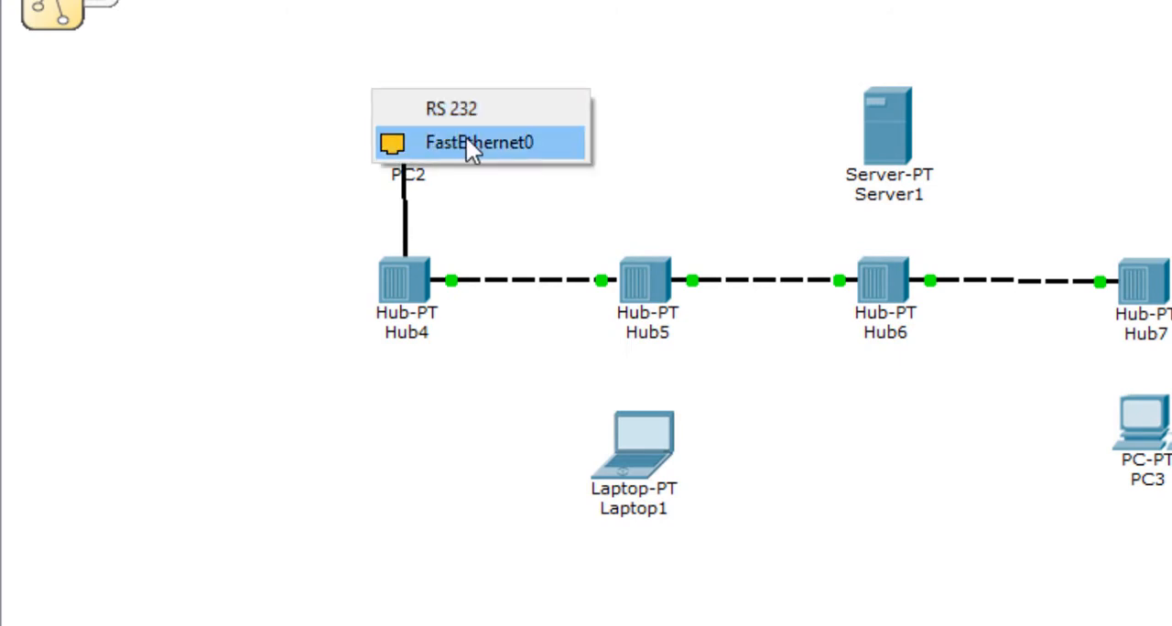
left_click(495, 146)
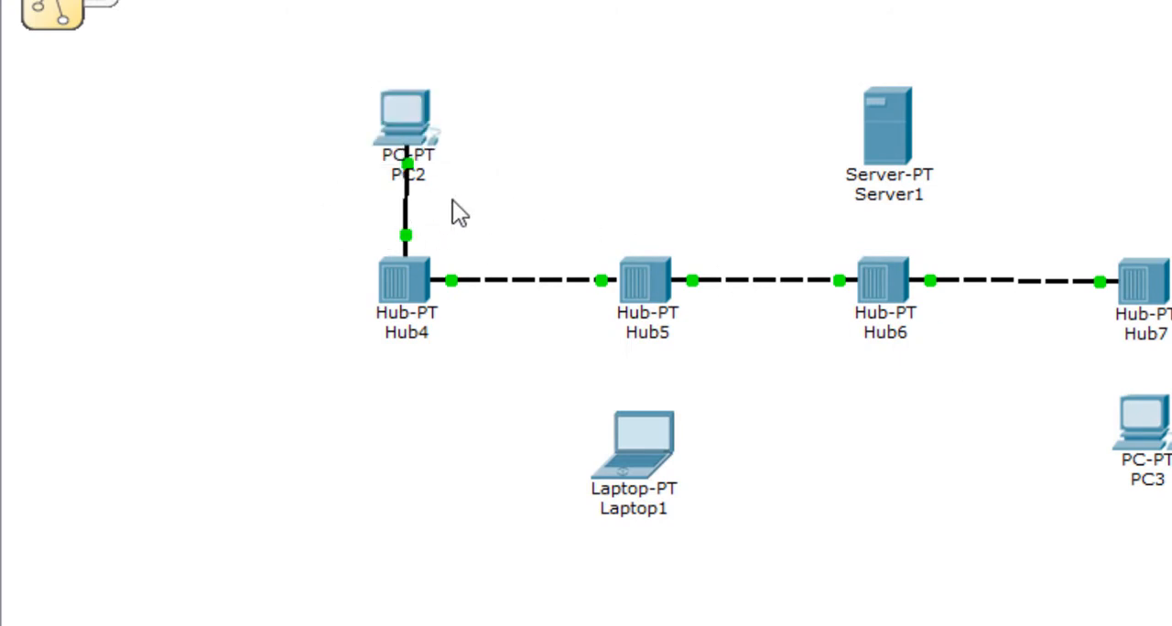
Step: Connect Hub5's remaining free port to Laptop1 with a Copper Straight-Through cable
left_click(300, 557)
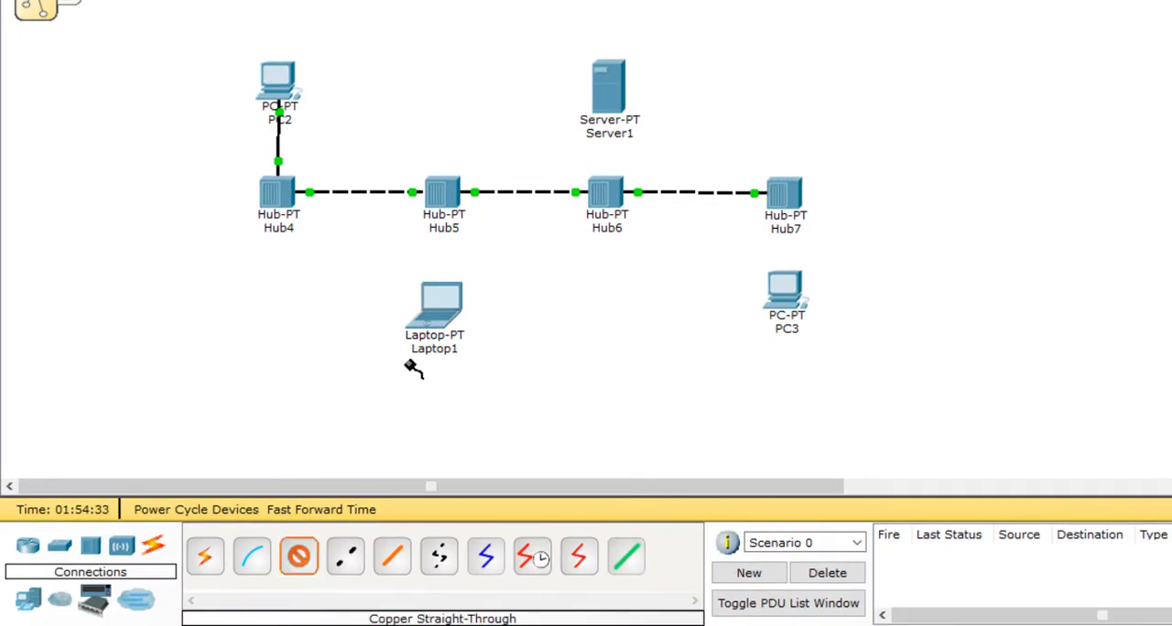
left_click(443, 194)
left_click(471, 192)
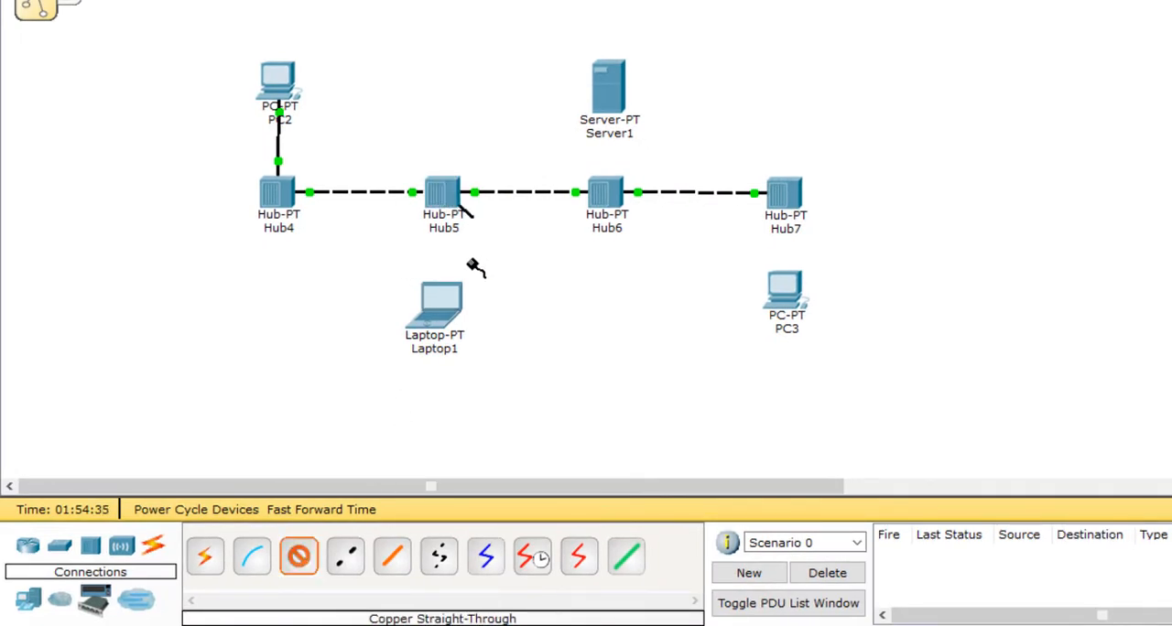
left_click(447, 307)
left_click(467, 317)
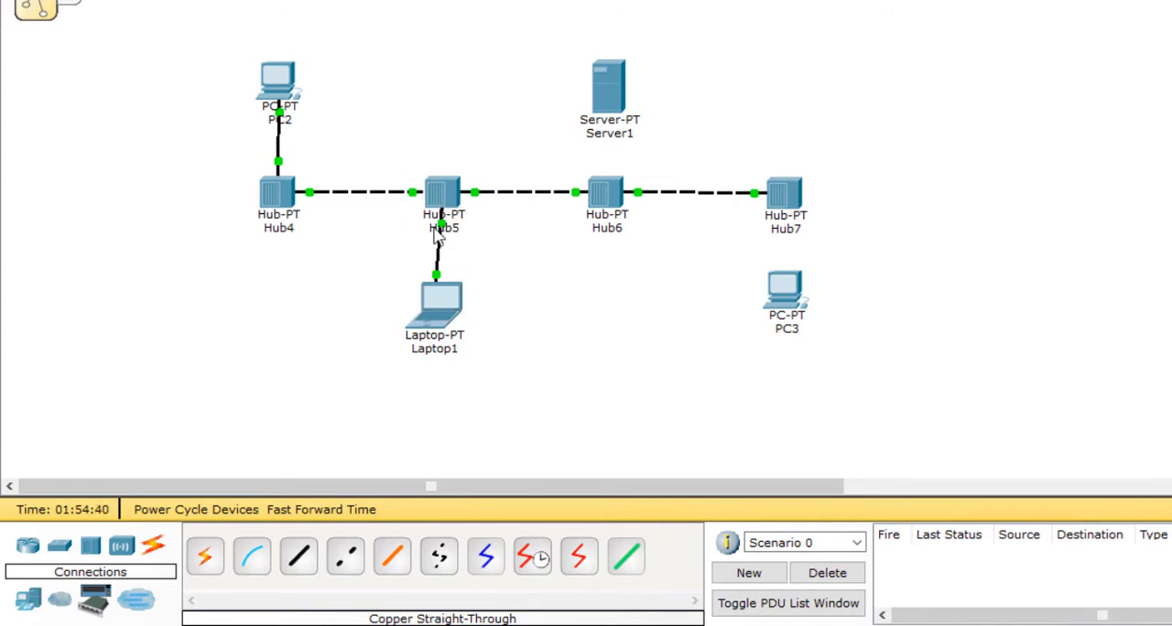
Step: Connect Hub6's Port 3 to Server1 with a Copper Straight-Through cable
left_click(298, 555)
left_click(607, 190)
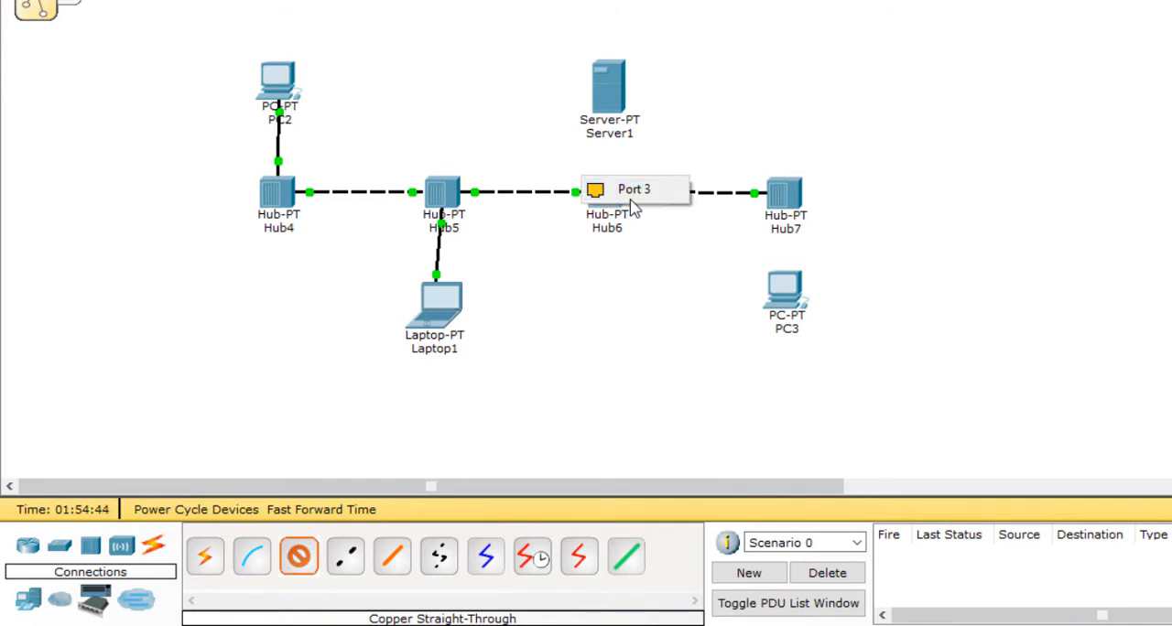
left_click(646, 191)
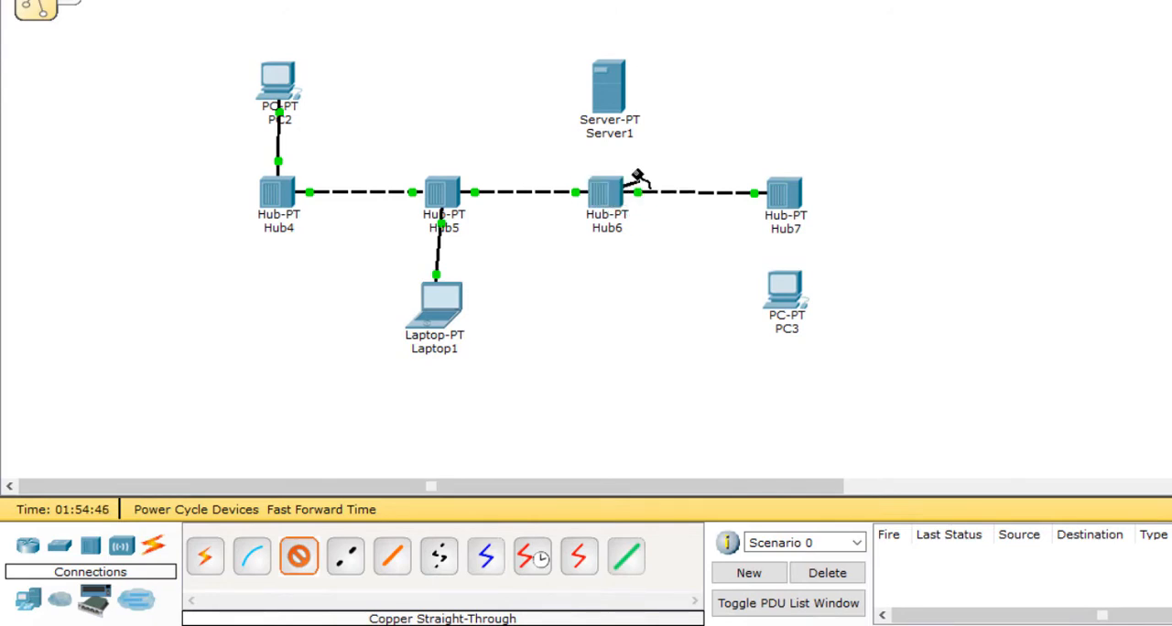
left_click(611, 90)
left_click(625, 81)
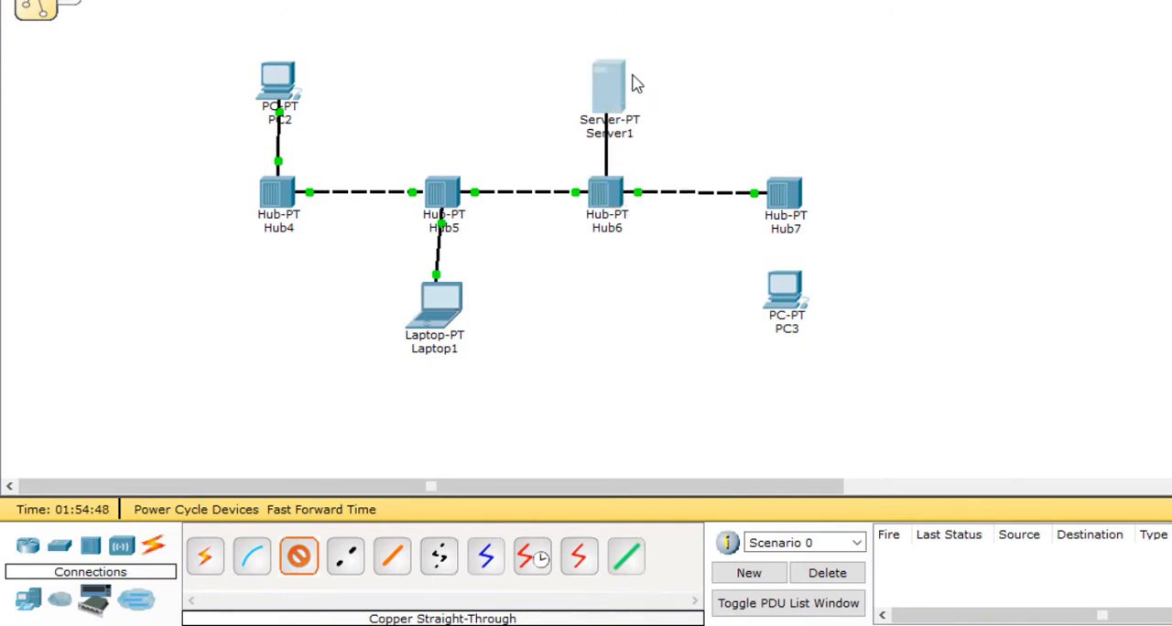
Step: Connect Hub7's Port 1 to PC3's FastEthernet0 with a Copper Straight-Through cable
left_click(300, 554)
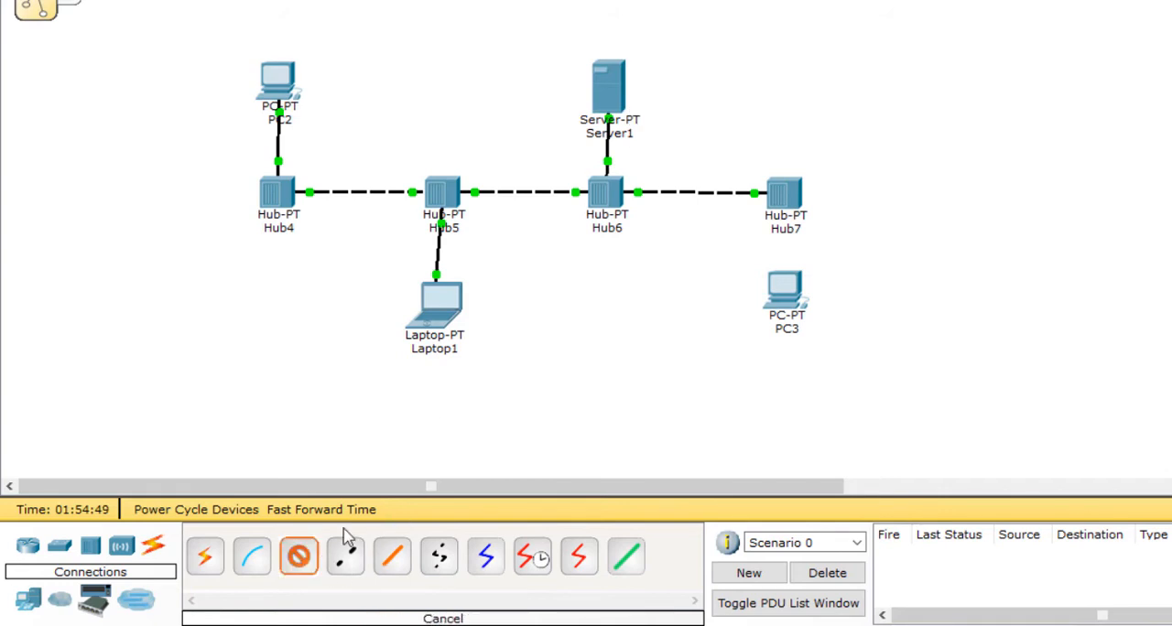
left_click(779, 192)
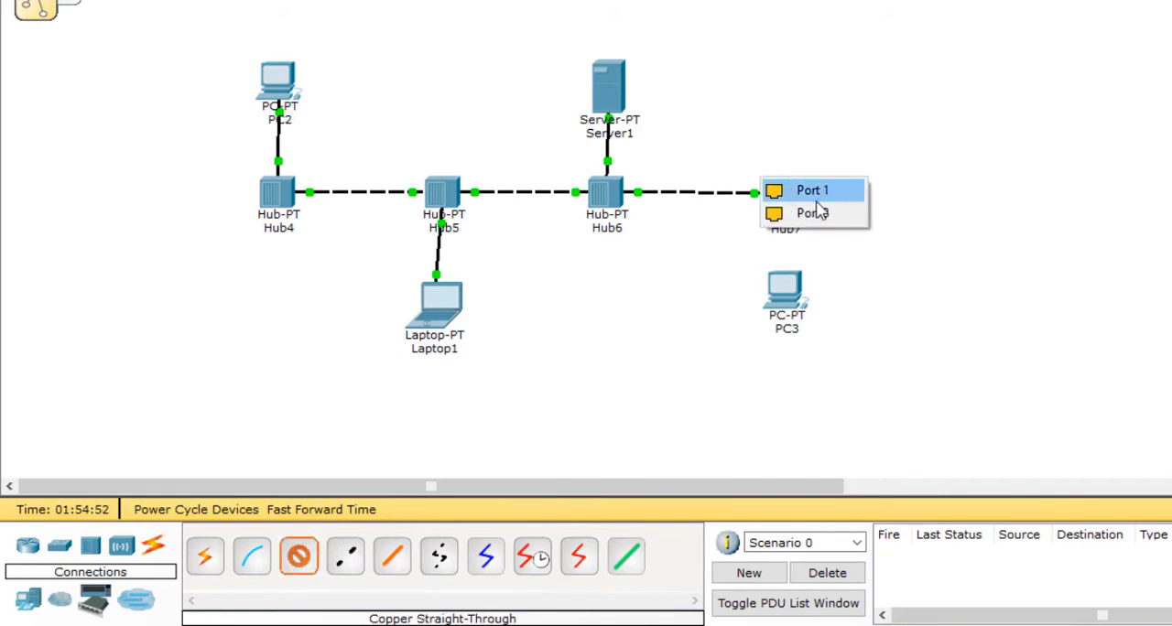
left_click(808, 189)
left_click(791, 284)
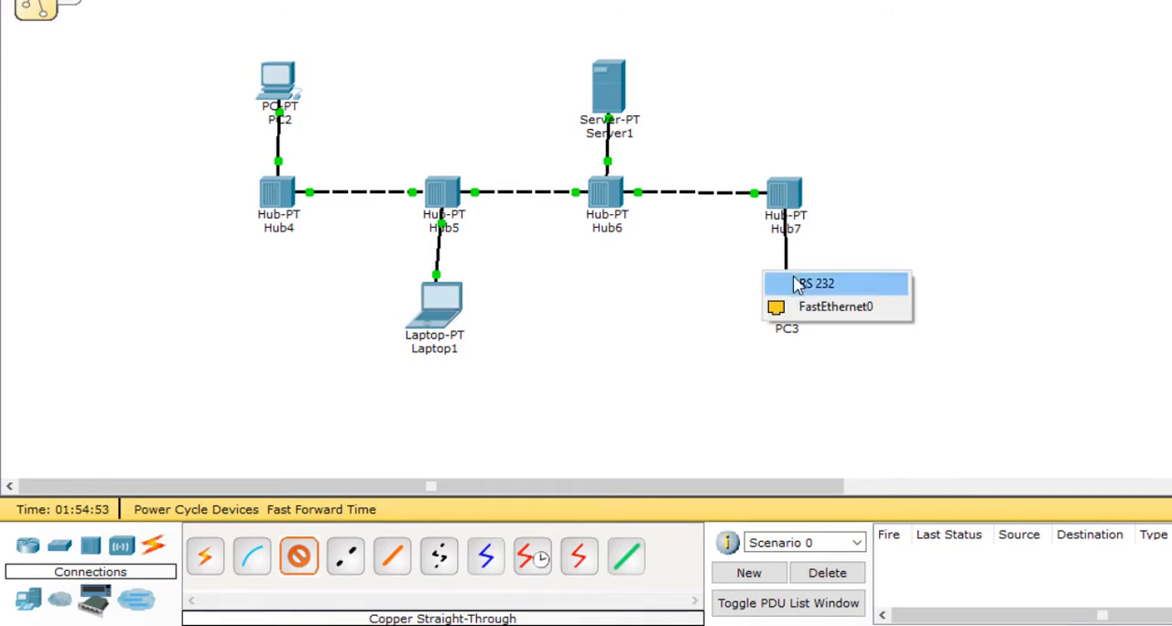
left_click(819, 303)
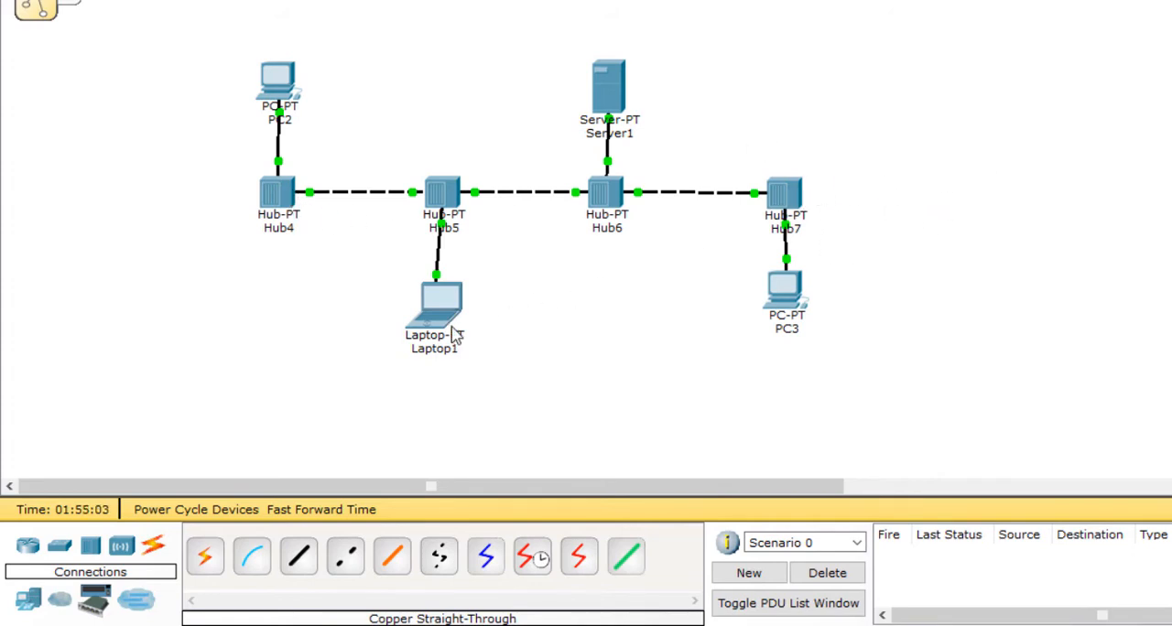
Step: Straighten the vertical links by aligning Laptop1, PC2, Server1 and PC3 with their hubs and nudging Hub7 level with the other hubs
left_click_drag(438, 324, 455, 309)
left_click_drag(795, 298, 795, 298)
left_click_drag(446, 314, 443, 314)
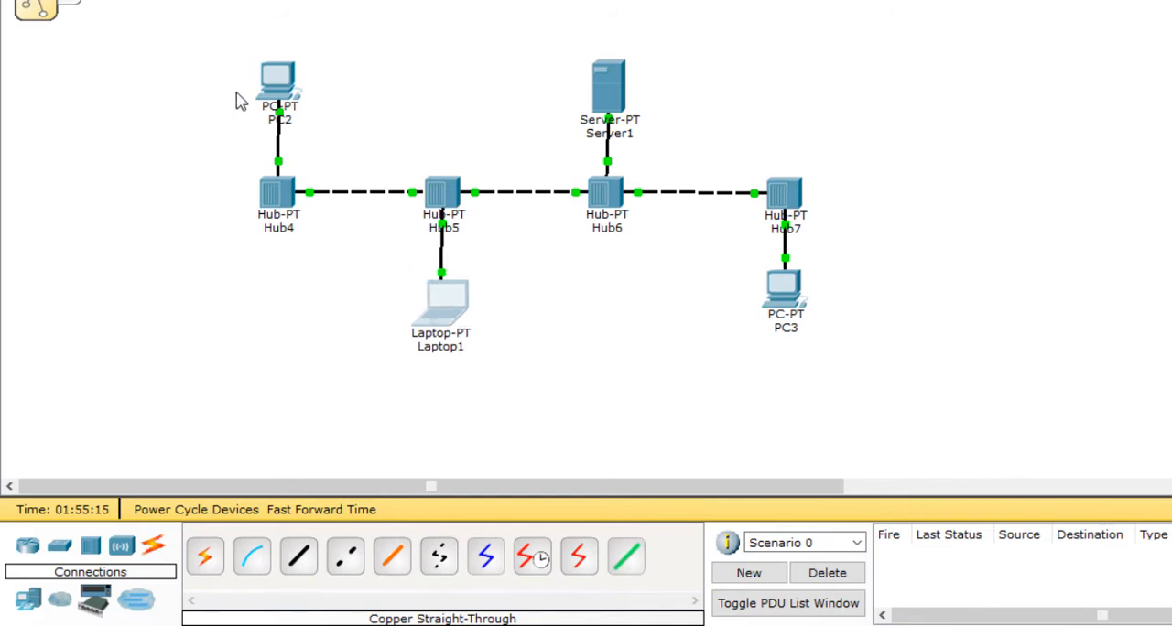
left_click_drag(277, 87, 278, 86)
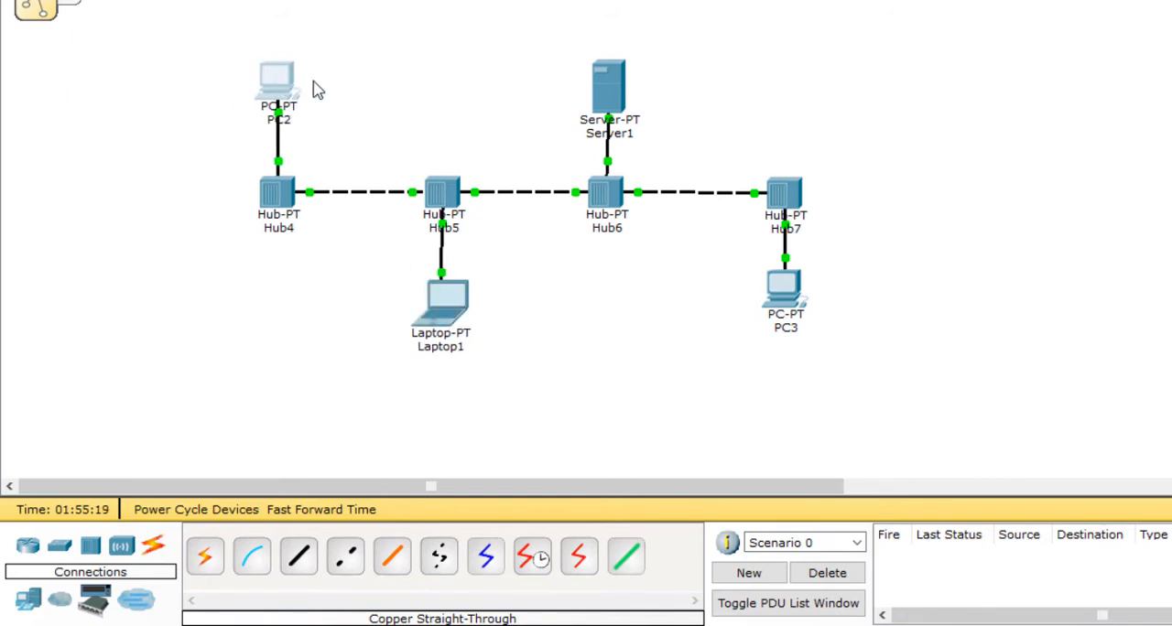
left_click_drag(612, 85, 606, 95)
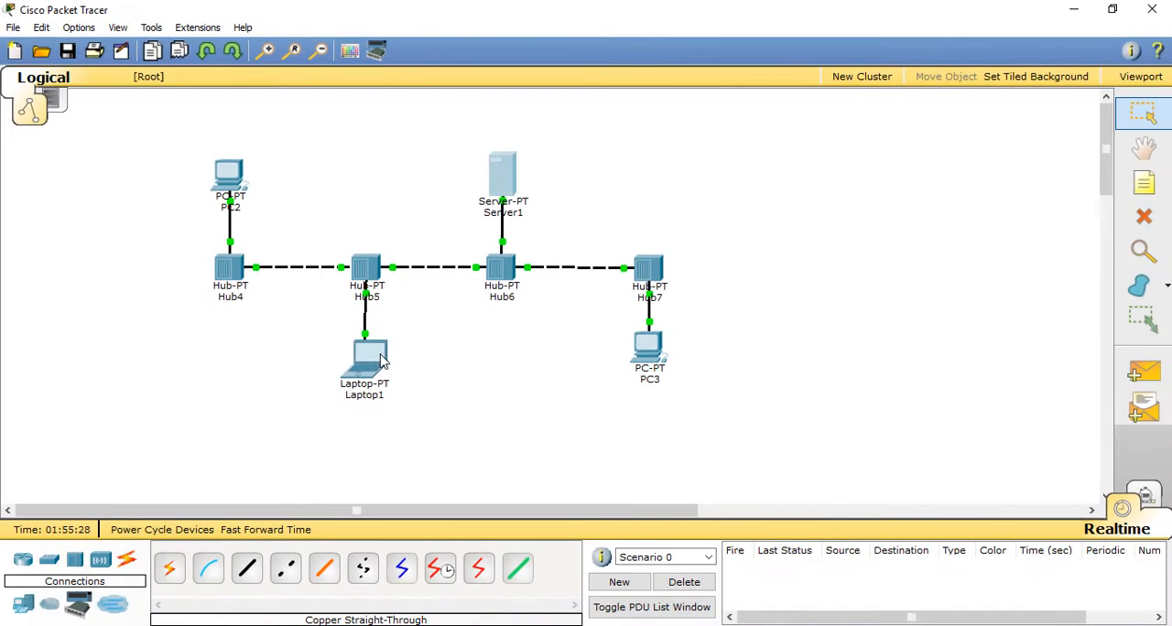
left_click_drag(400, 346, 375, 364)
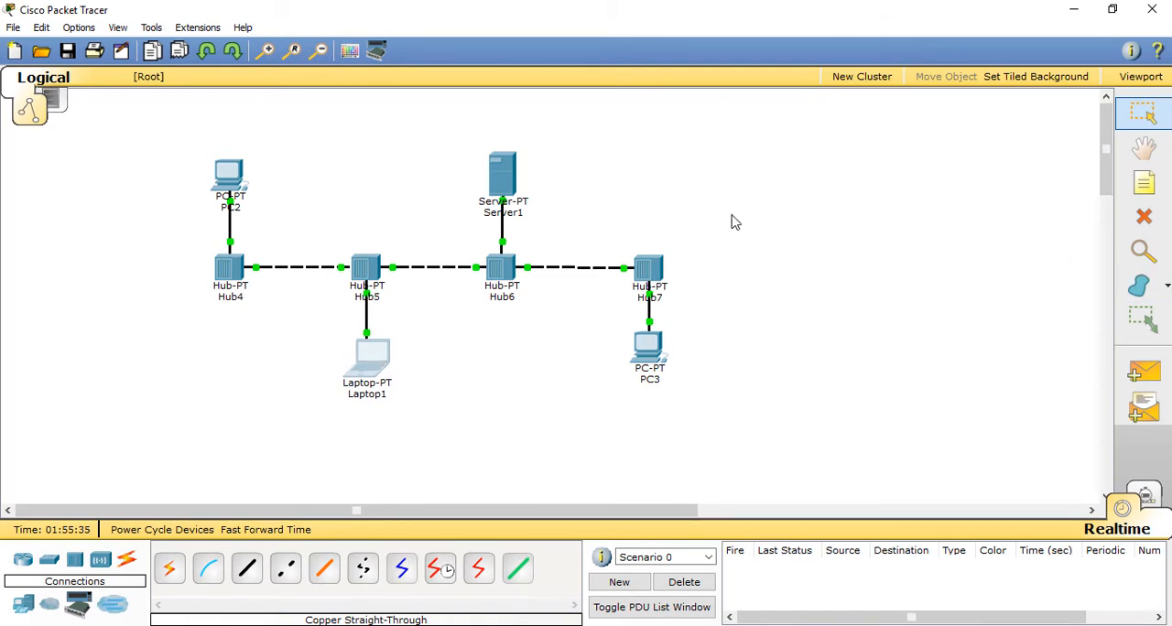
left_click_drag(646, 272, 650, 272)
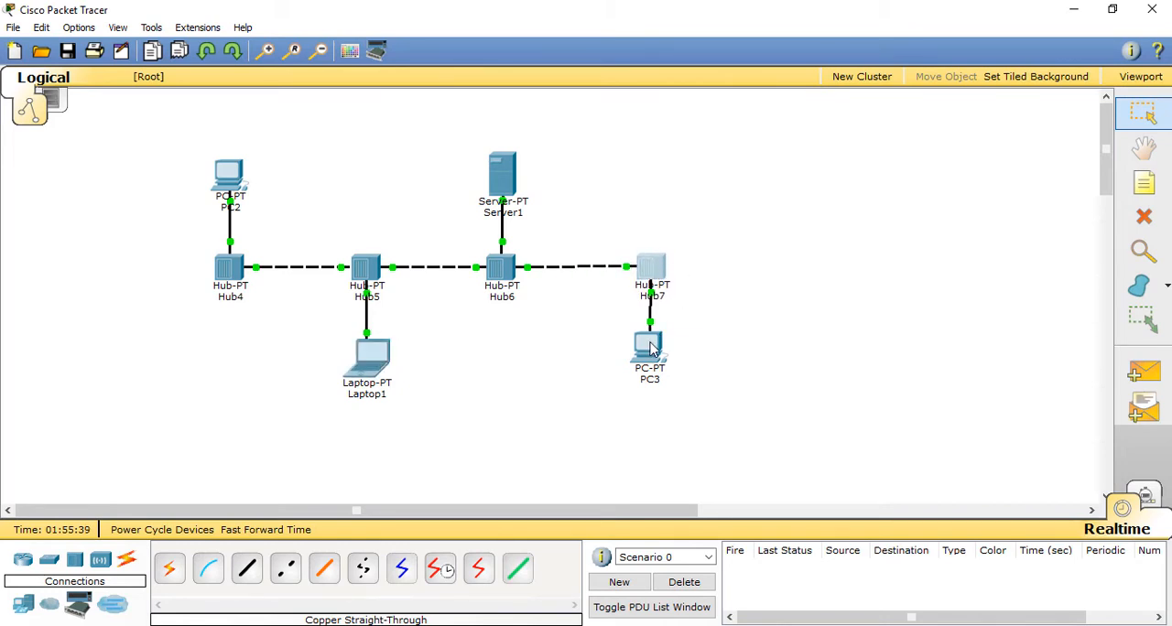
left_click_drag(650, 348, 652, 355)
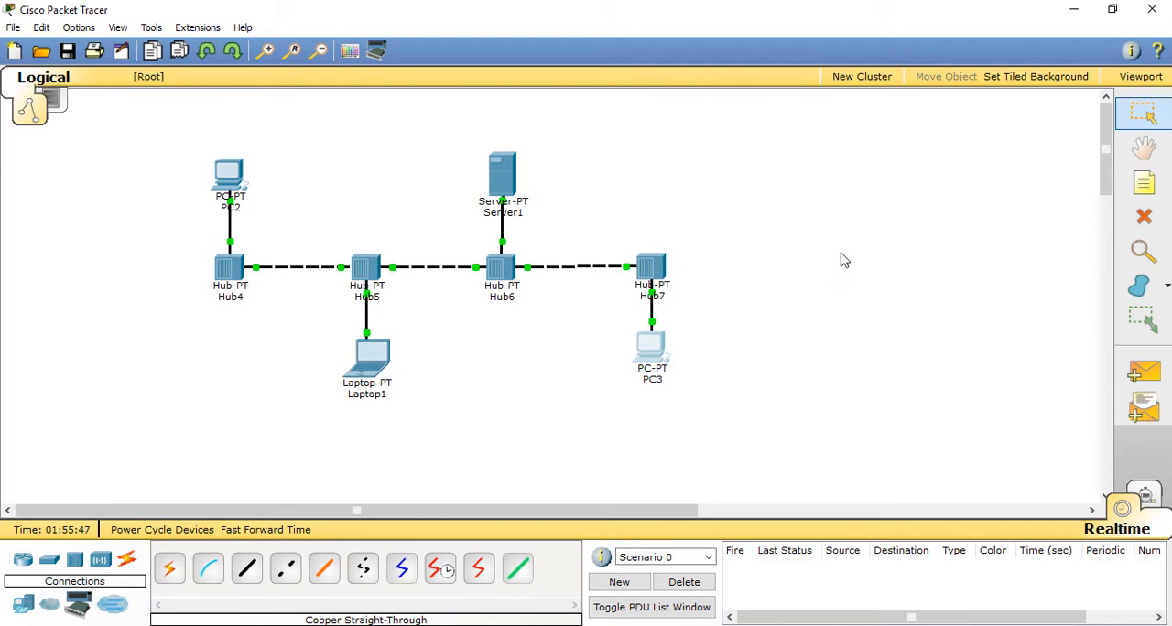
Step: Try to send a simple PDU from PC3 to PC2, and leave the PDU tool
left_click(1145, 376)
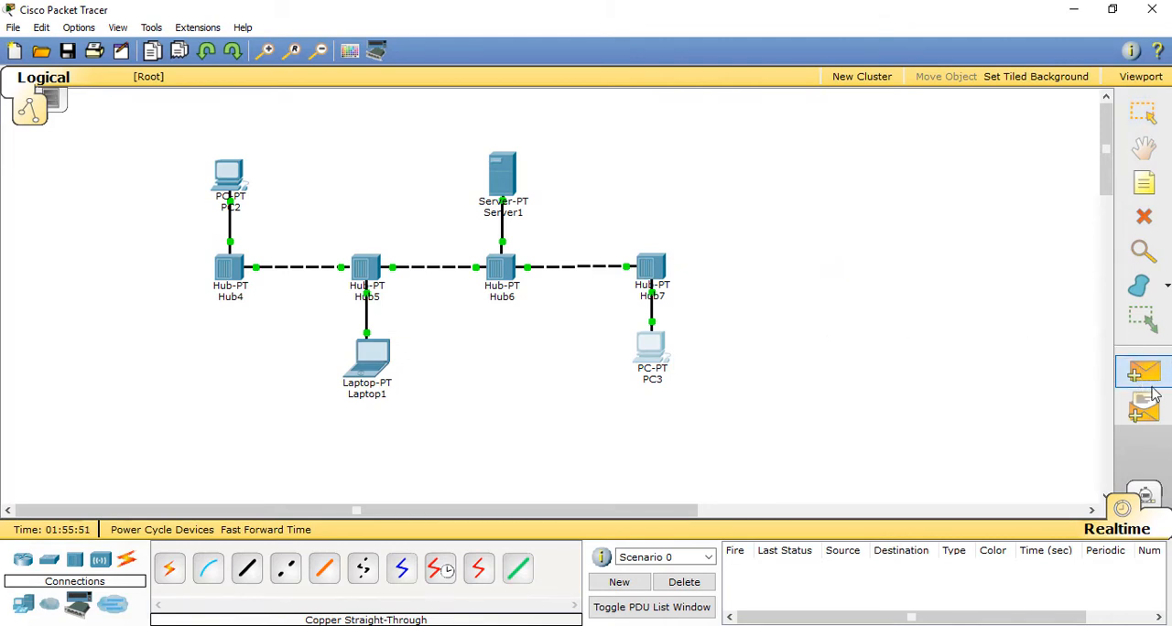
left_click(654, 350)
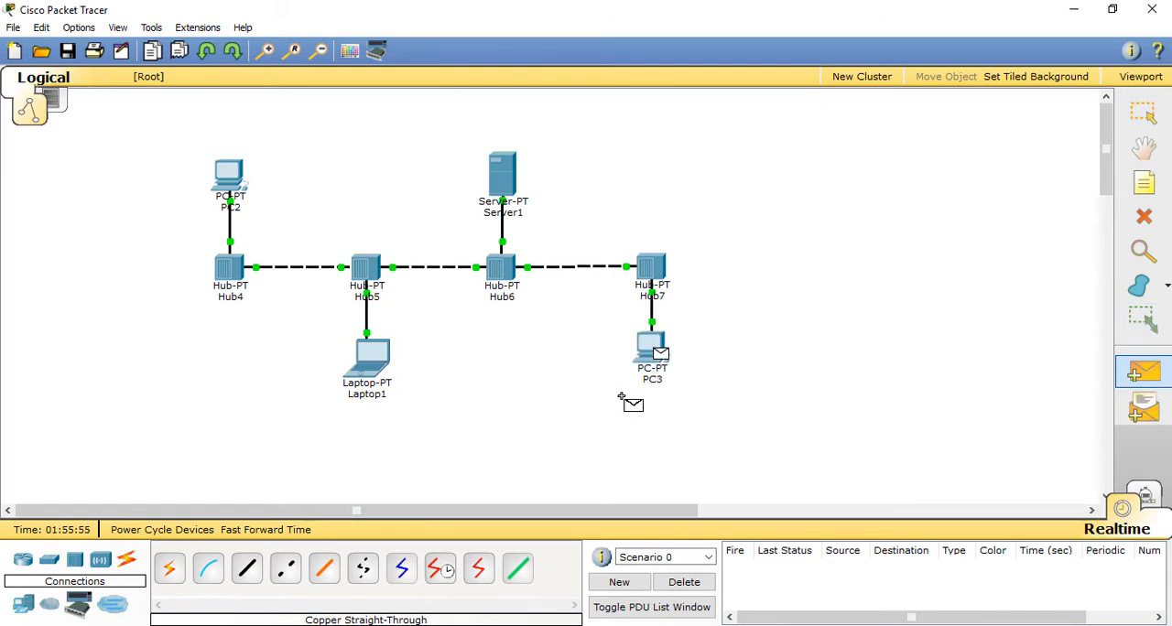
left_click(233, 172)
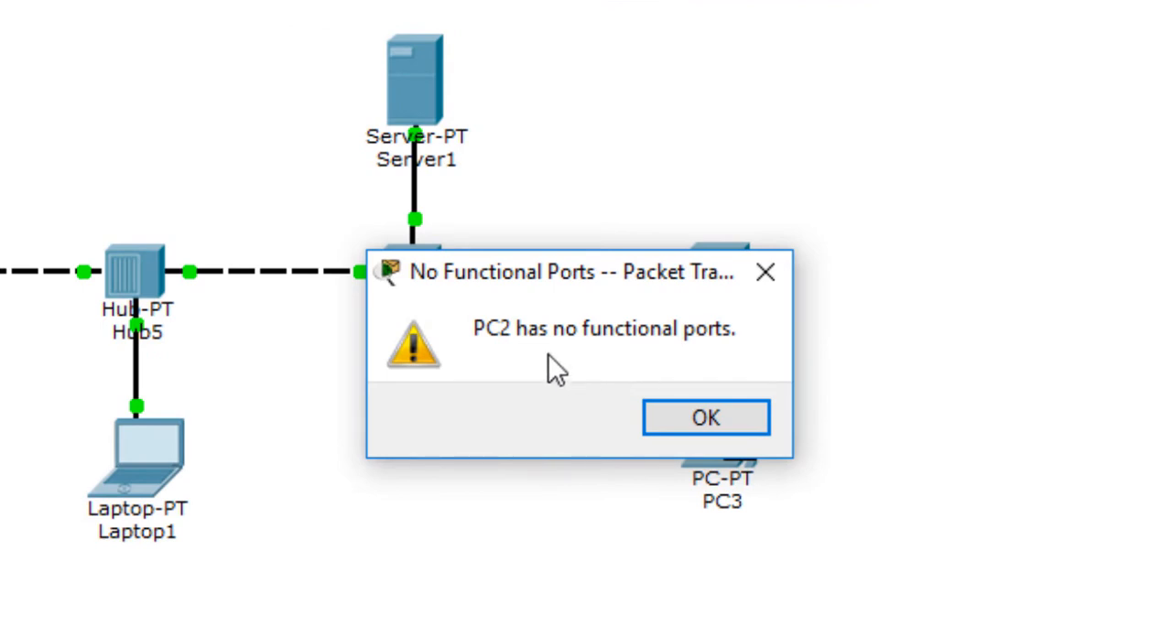
left_click_drag(560, 267, 735, 5)
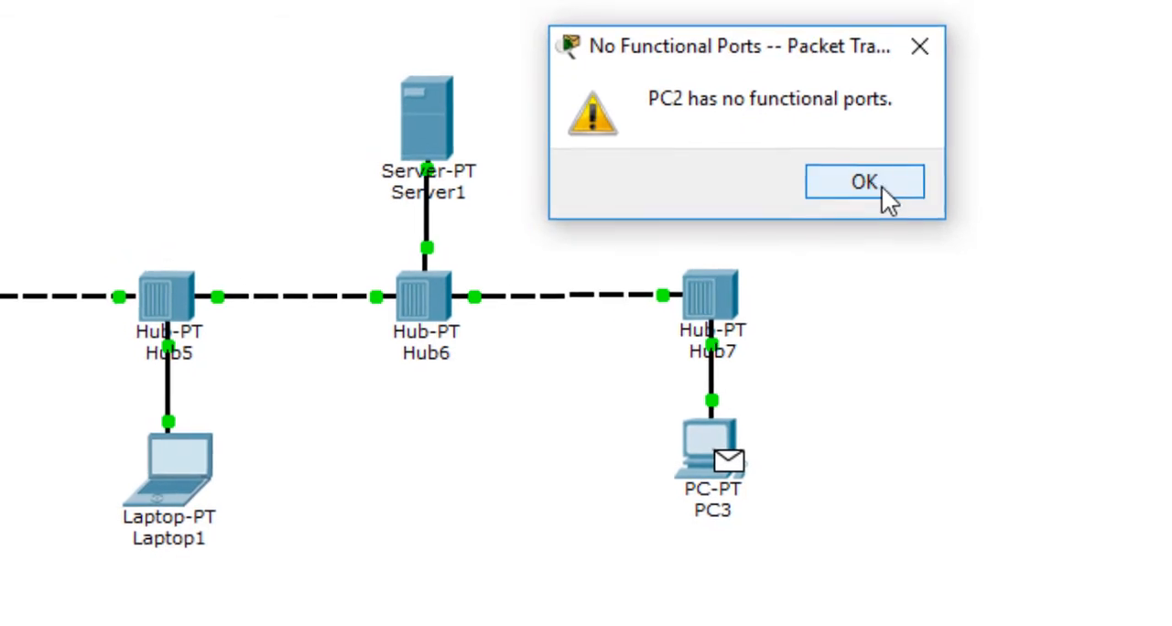
left_click(901, 155)
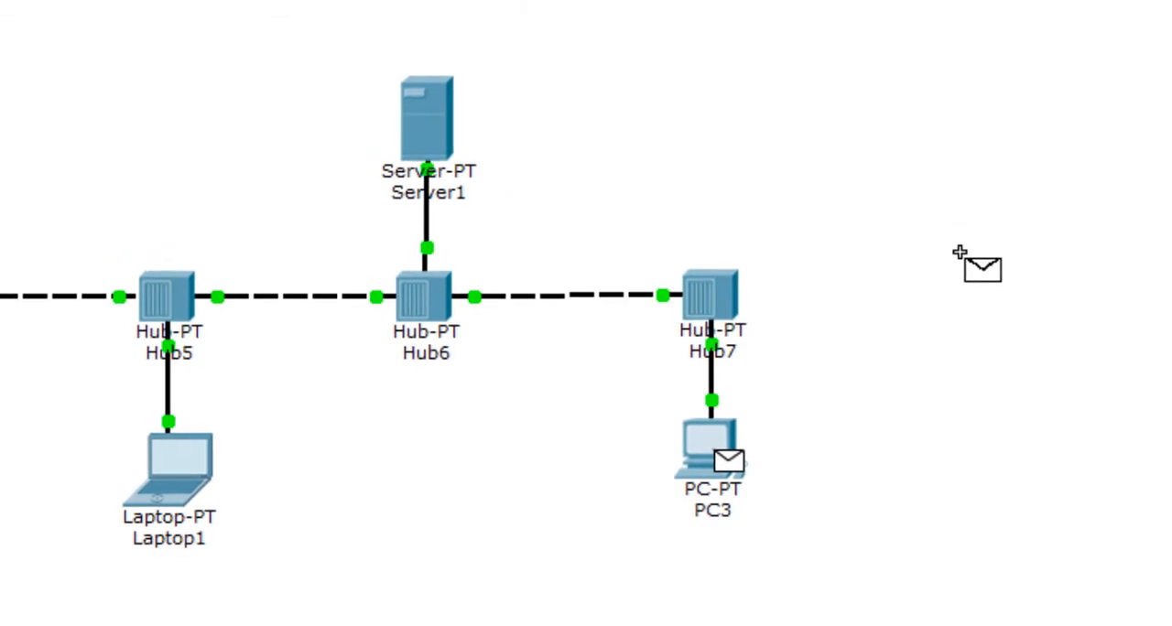
key("Escape")
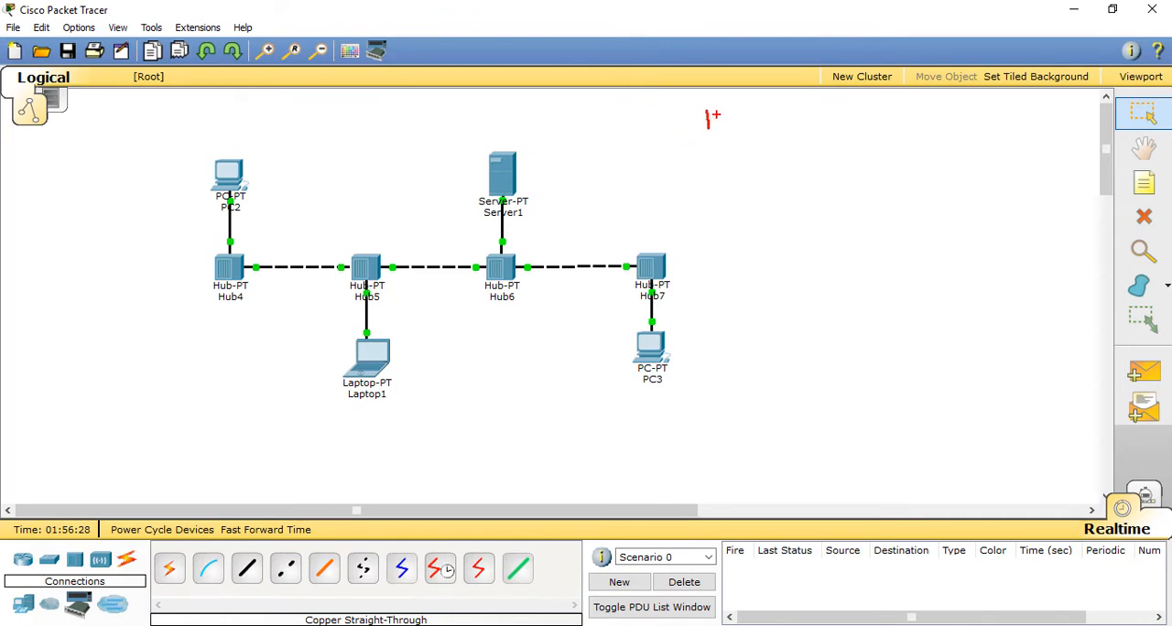
mouse_move(725, 114)
left_mouse_down()
mouse_move(720, 133)
mouse_move(778, 122)
left_mouse_up()
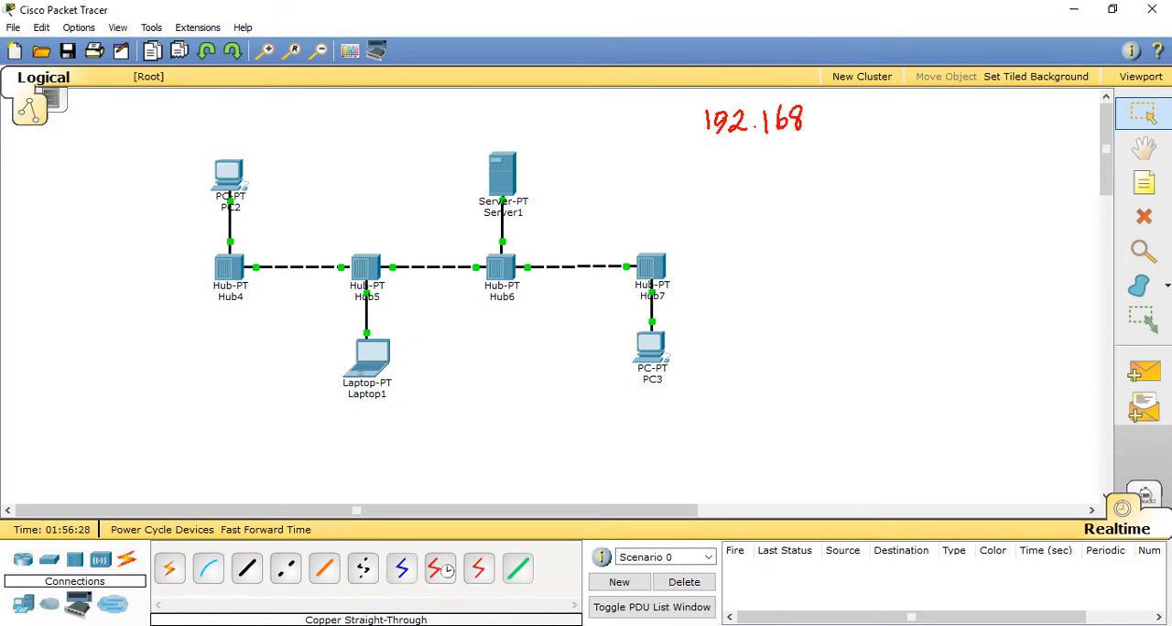
left_click(810, 128)
left_click(854, 125)
left_click_drag(882, 109, 886, 132)
left_click_drag(735, 162, 857, 147)
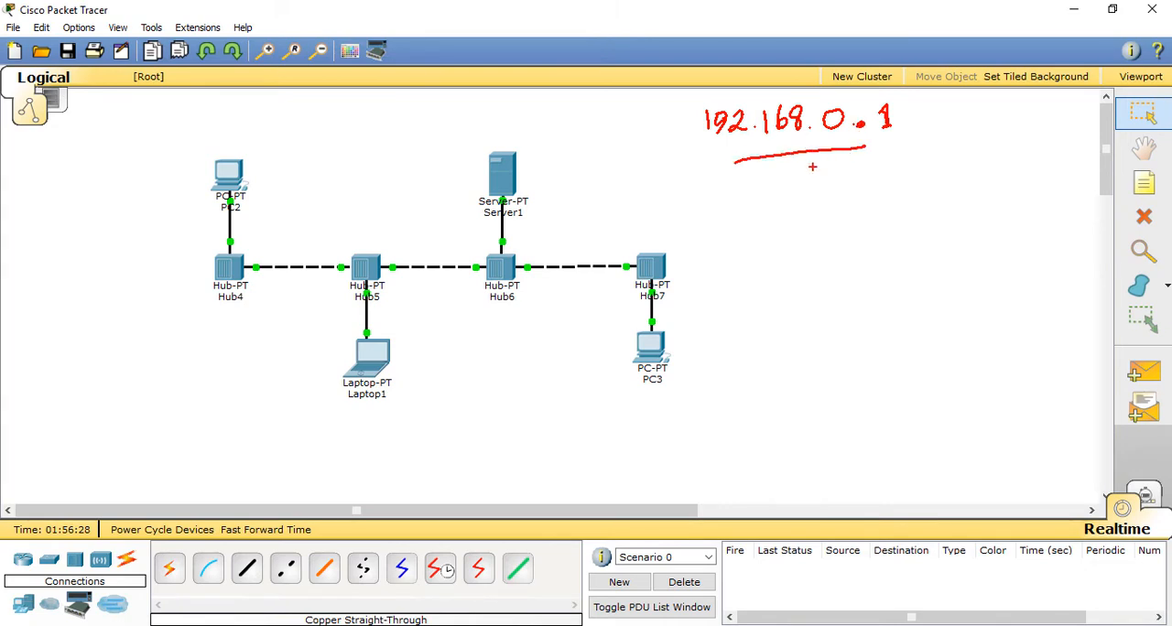
left_click_drag(775, 171, 852, 158)
left_click(228, 132)
left_click_drag(214, 118, 242, 135)
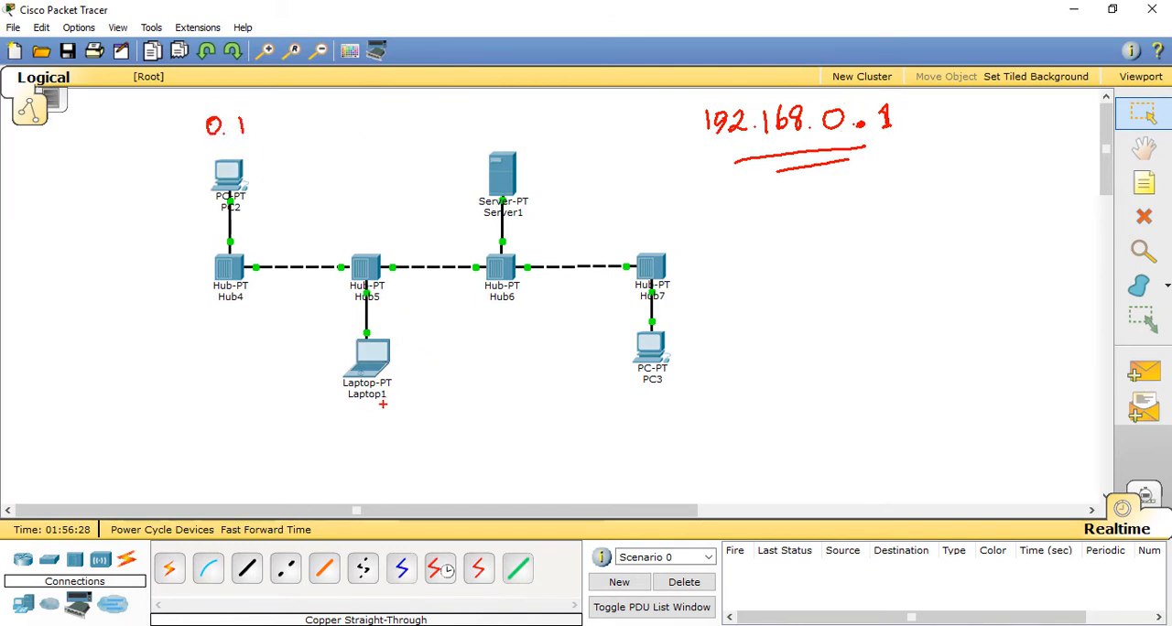
left_click_drag(367, 411, 419, 418)
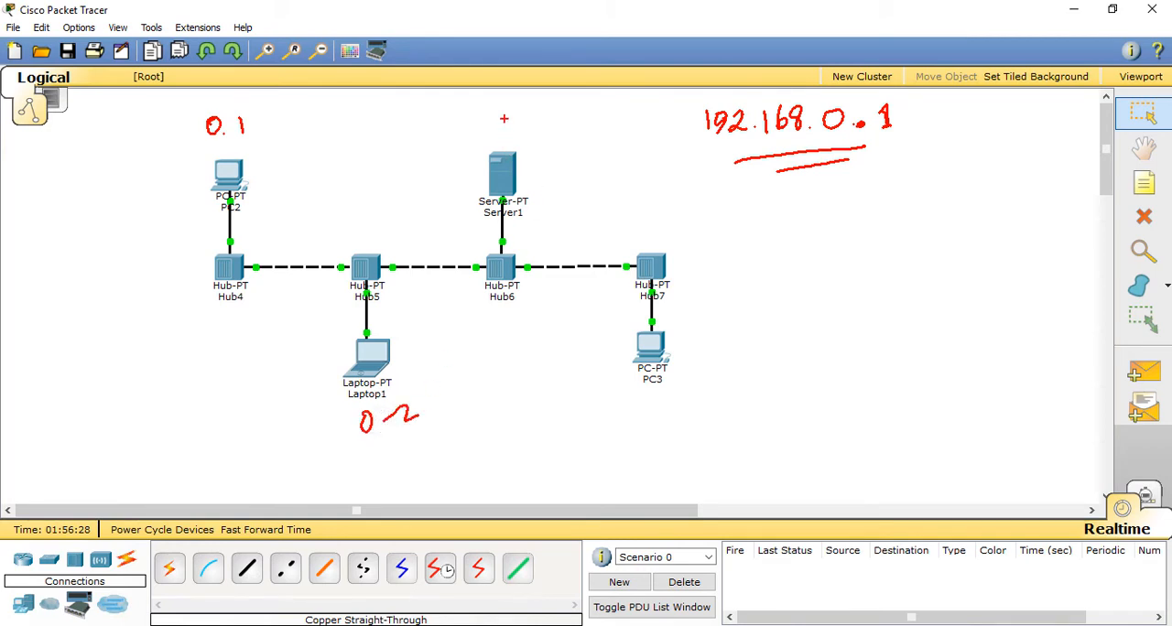
mouse_move(659, 397)
left_mouse_down()
mouse_move(710, 411)
mouse_move(707, 421)
mouse_move(708, 404)
left_mouse_up()
left_click(680, 413)
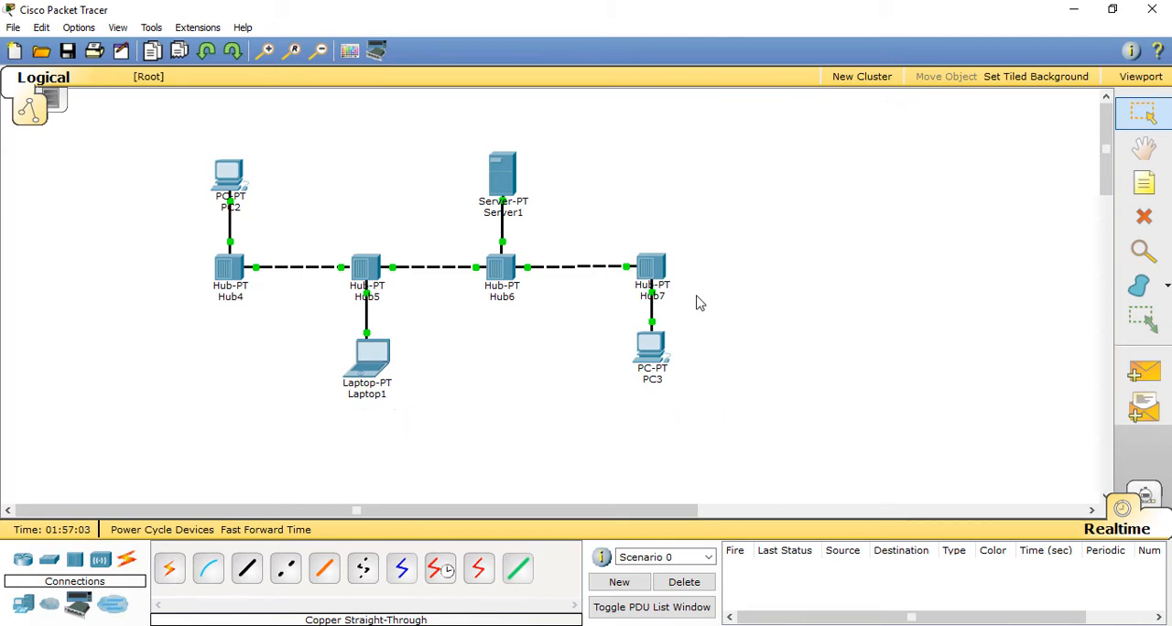
Step: Set PC2's static IP address to 192.168.0.1 with subnet mask 255.255.255.0, and close its device window
left_click(230, 176)
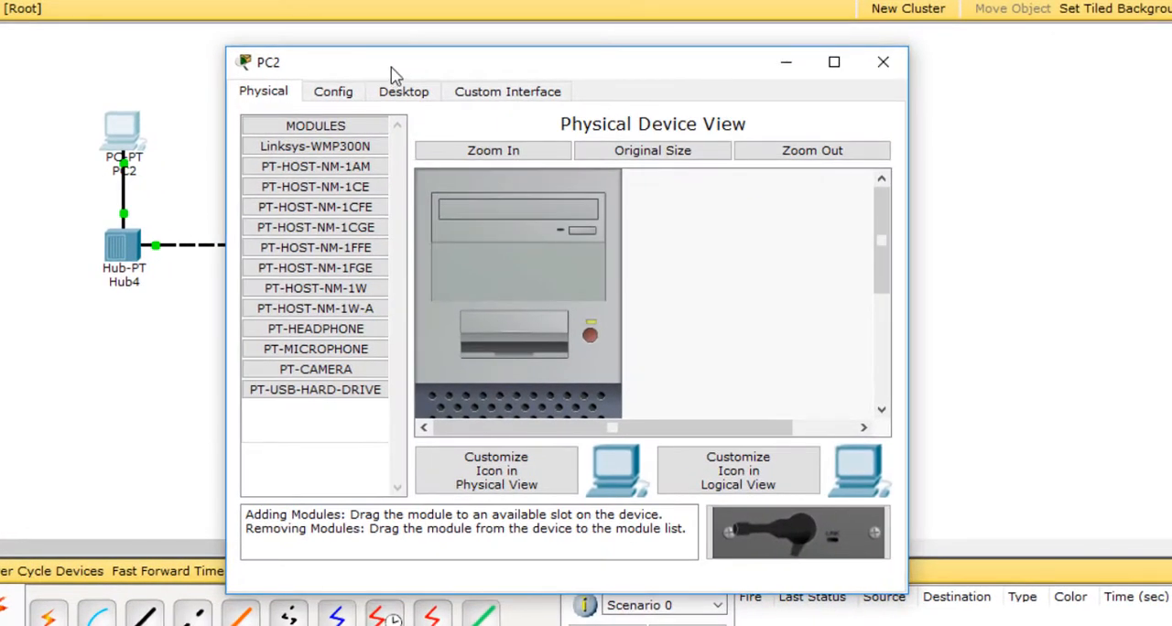
left_click_drag(406, 65, 425, 53)
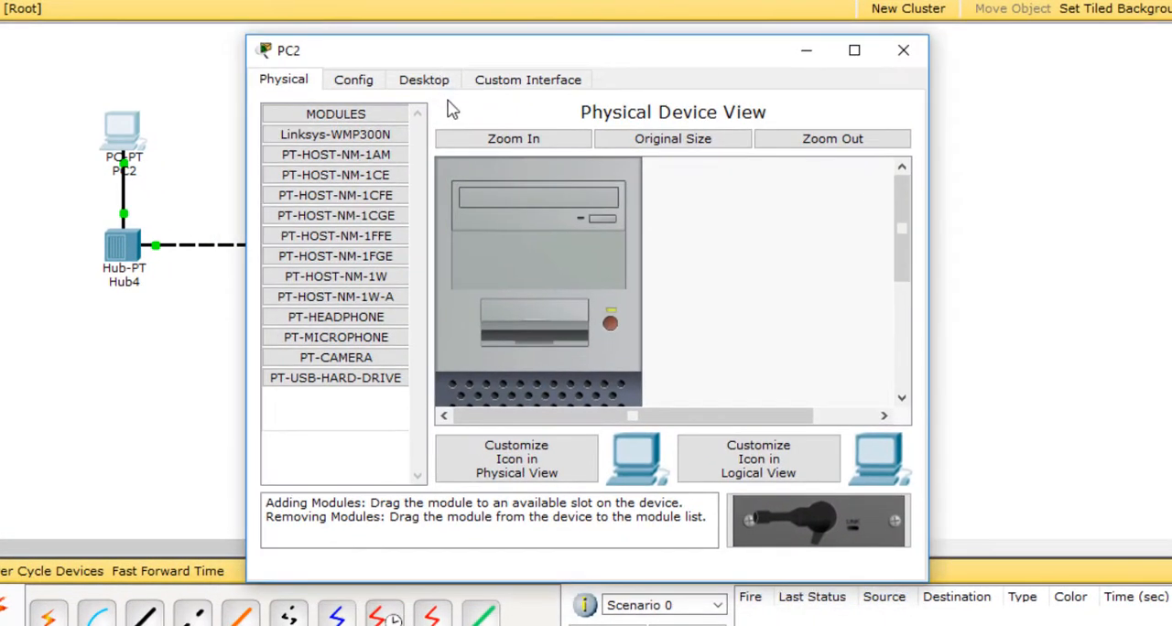
left_click(438, 84)
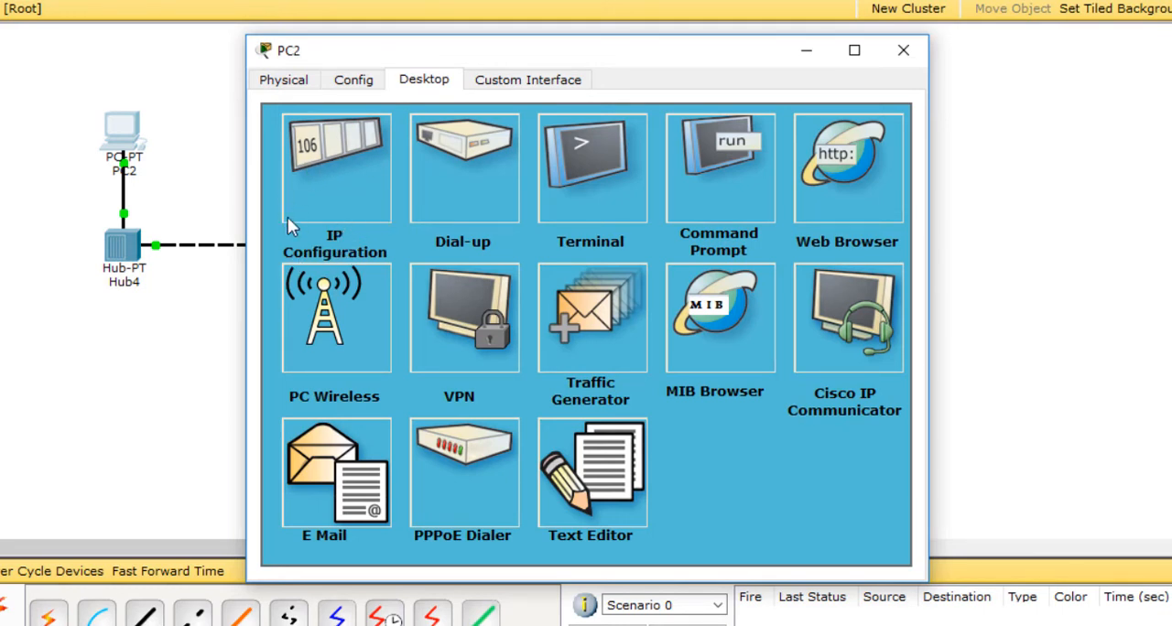
left_click(342, 199)
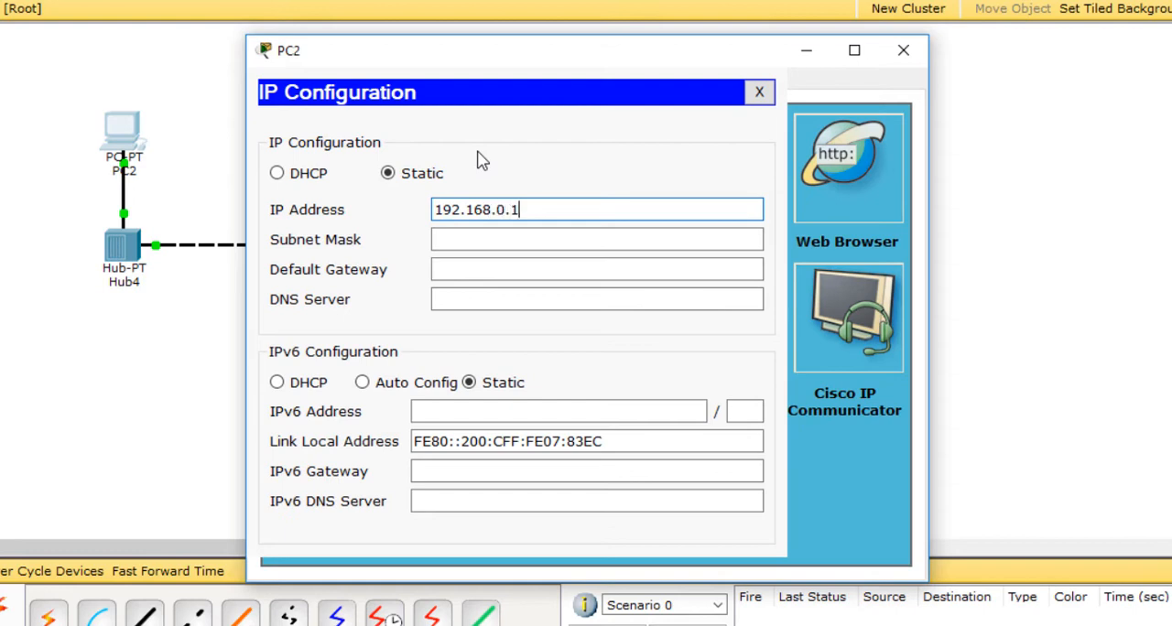
left_click(497, 246)
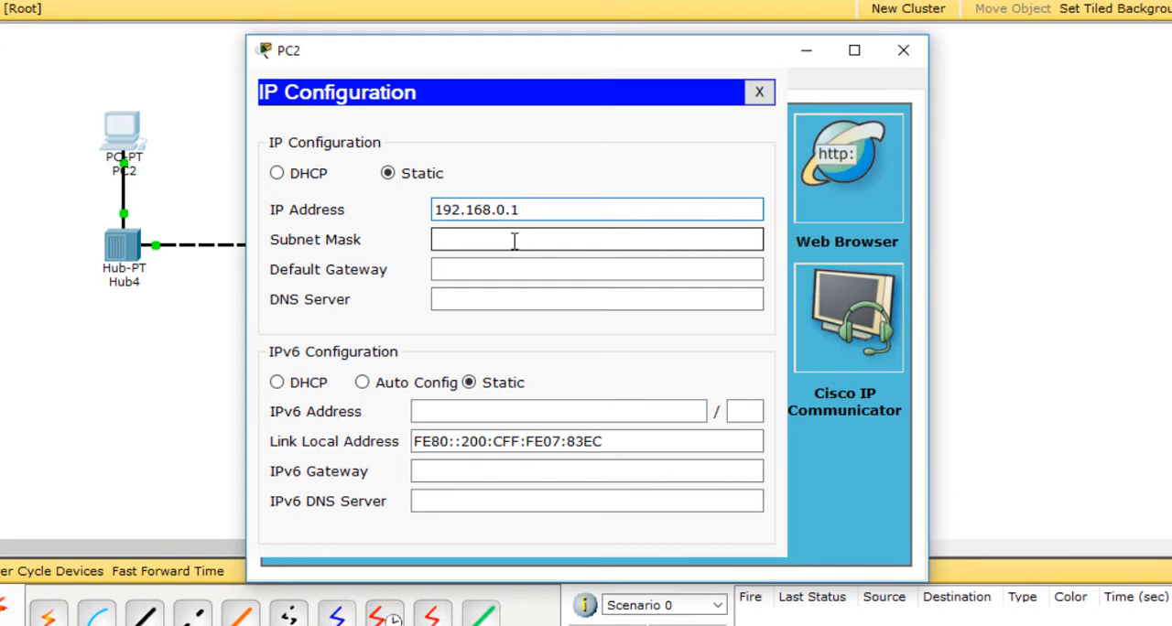
left_click(508, 240)
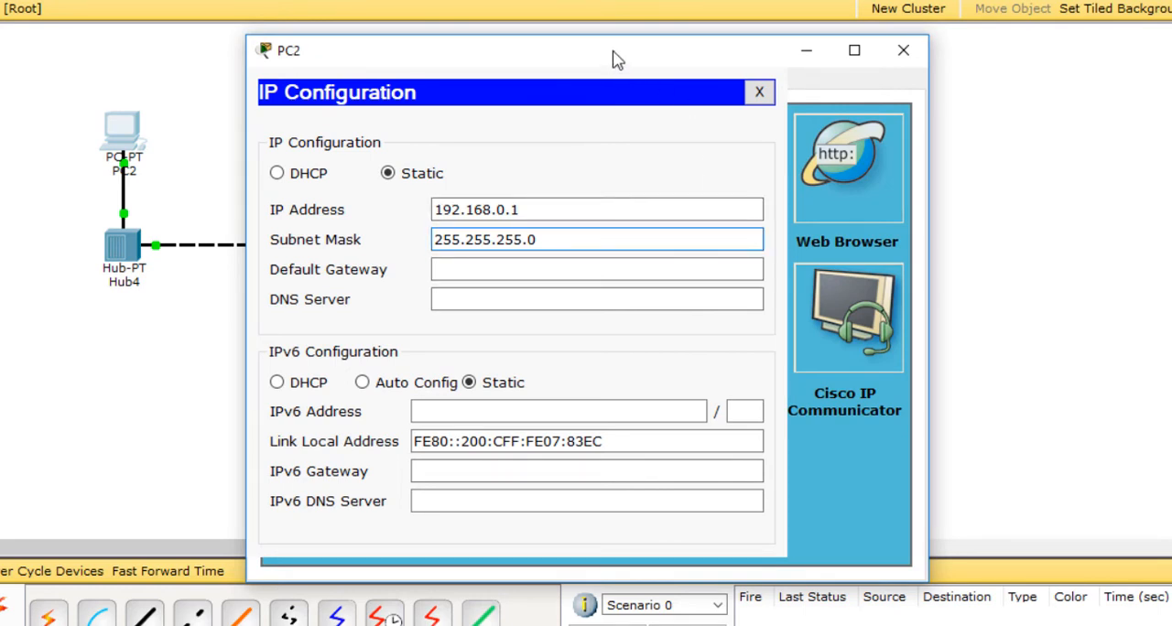
left_click_drag(614, 57, 565, 23)
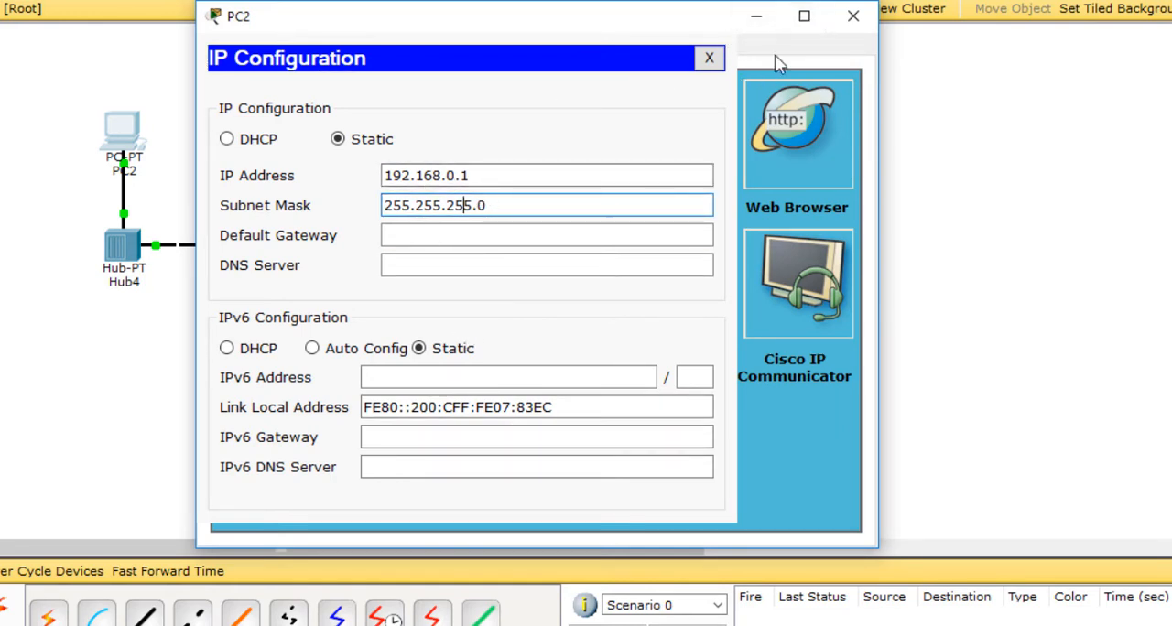
left_click(854, 20)
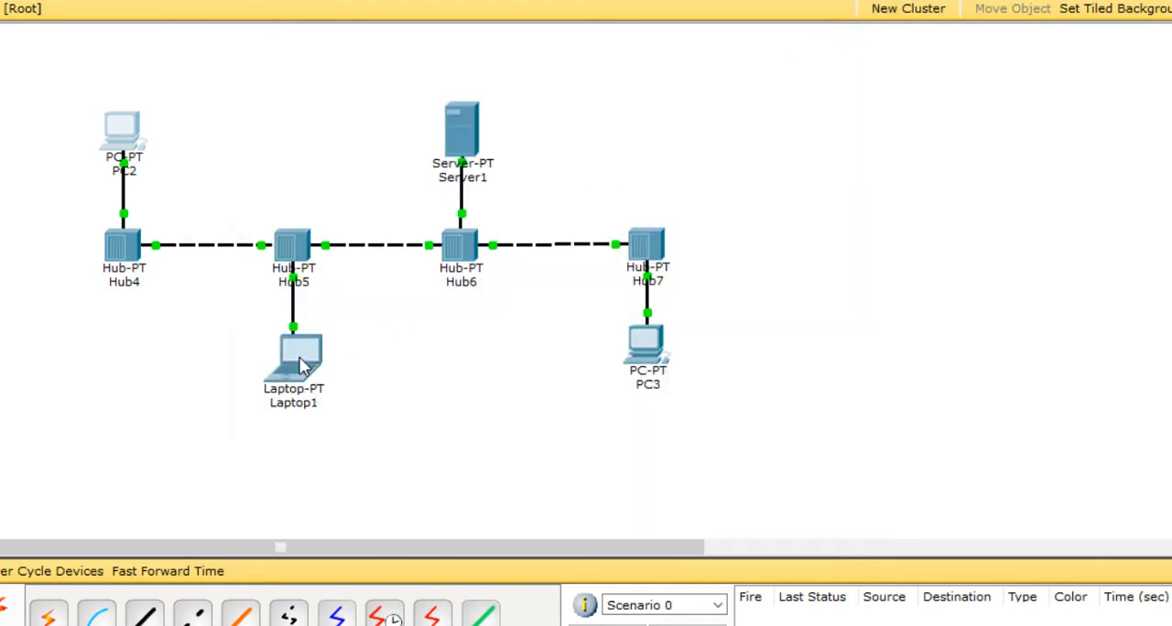
Step: Set Laptop1's static IP address to 192.168.0.2 with subnet mask 255.255.255.0, and close its device window
left_click(304, 364)
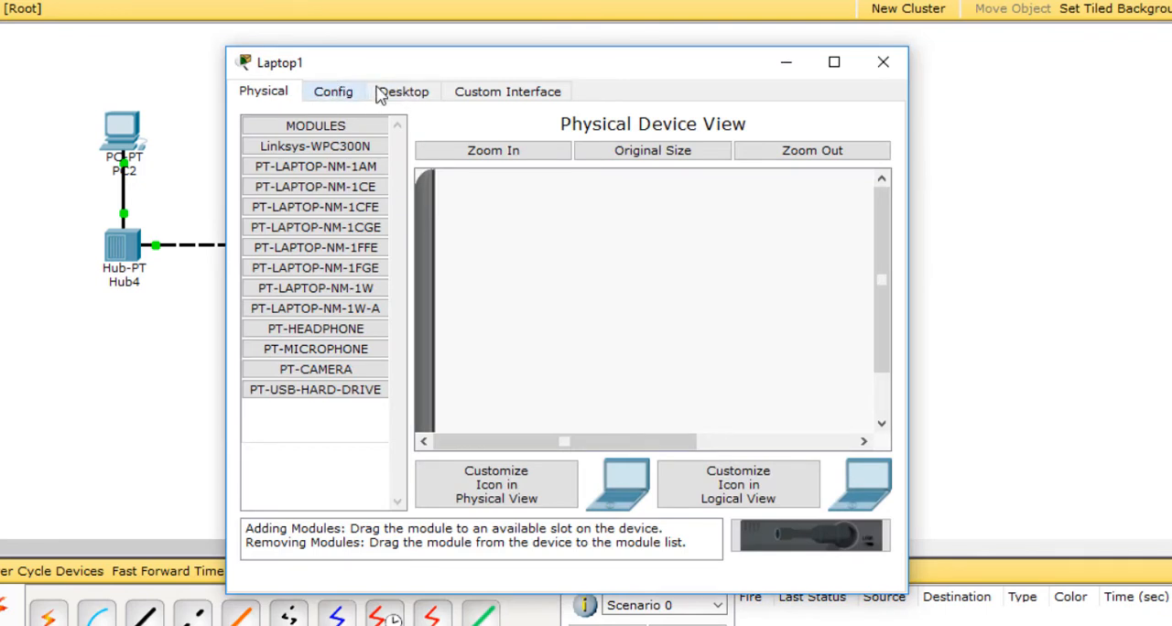
left_click(417, 95)
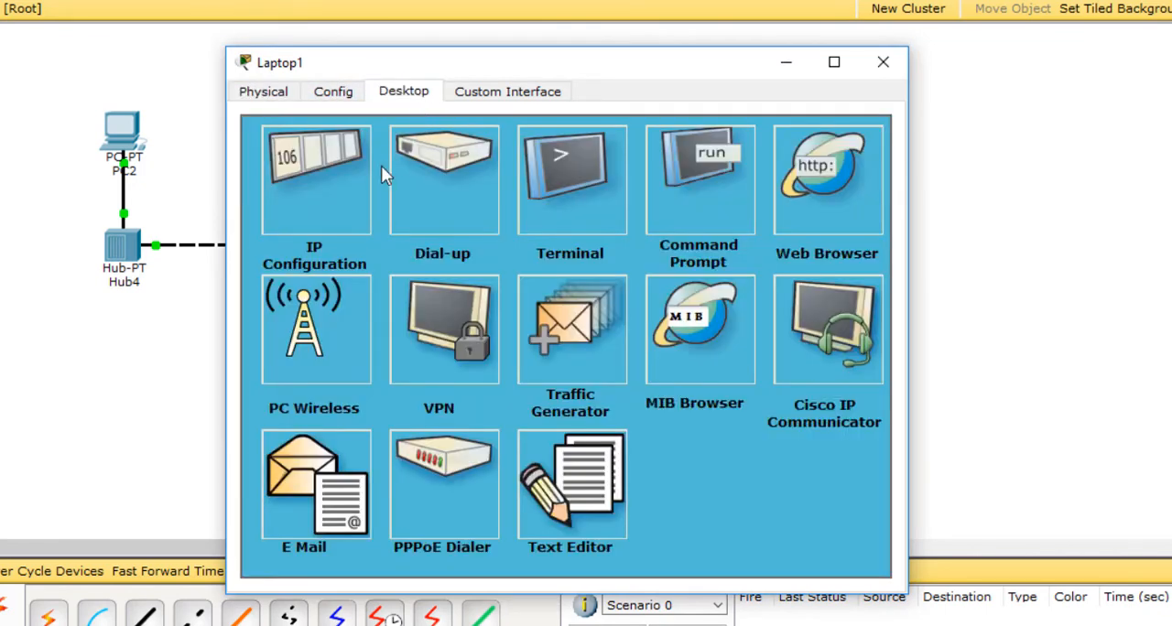
left_click(329, 183)
left_click(446, 220)
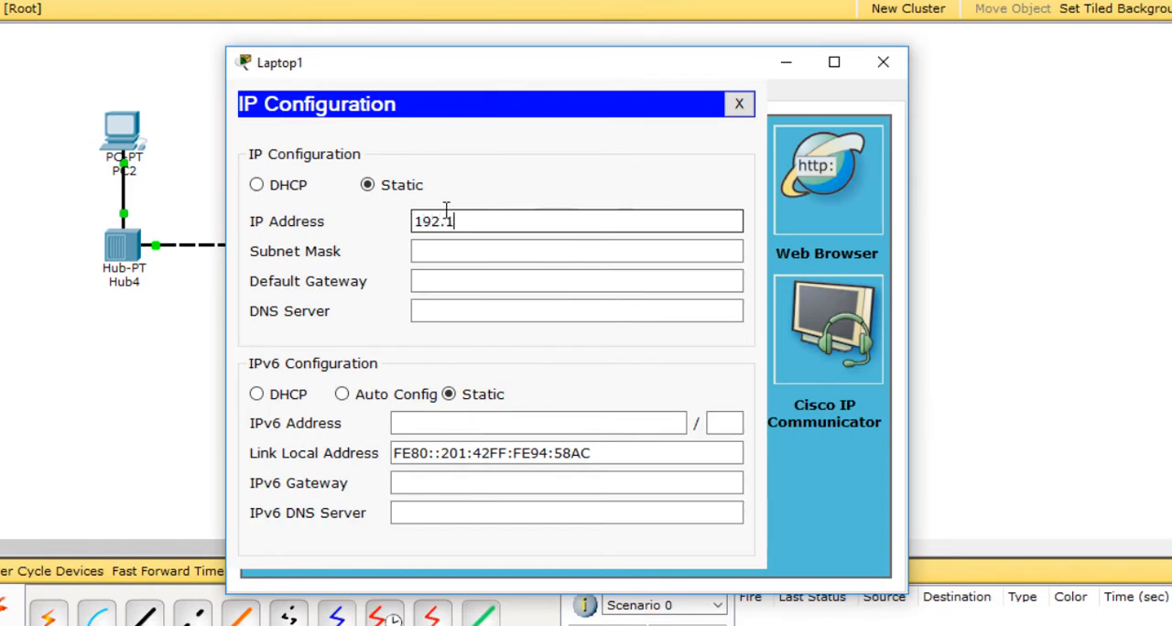
type("192.168.0.2")
left_click(466, 251)
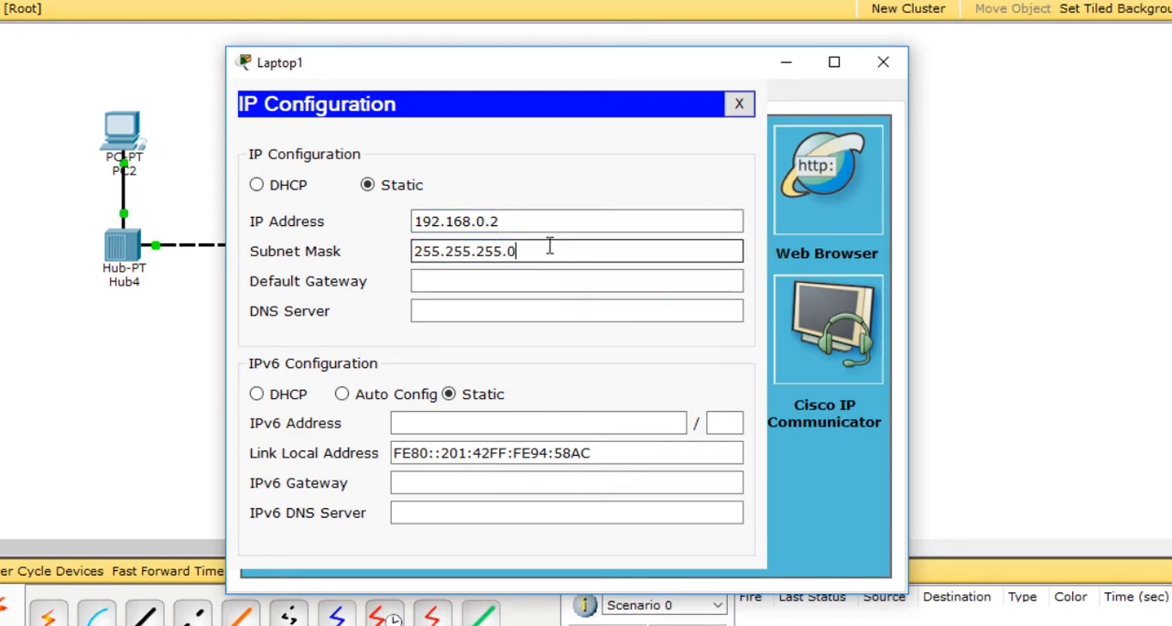
left_click(884, 62)
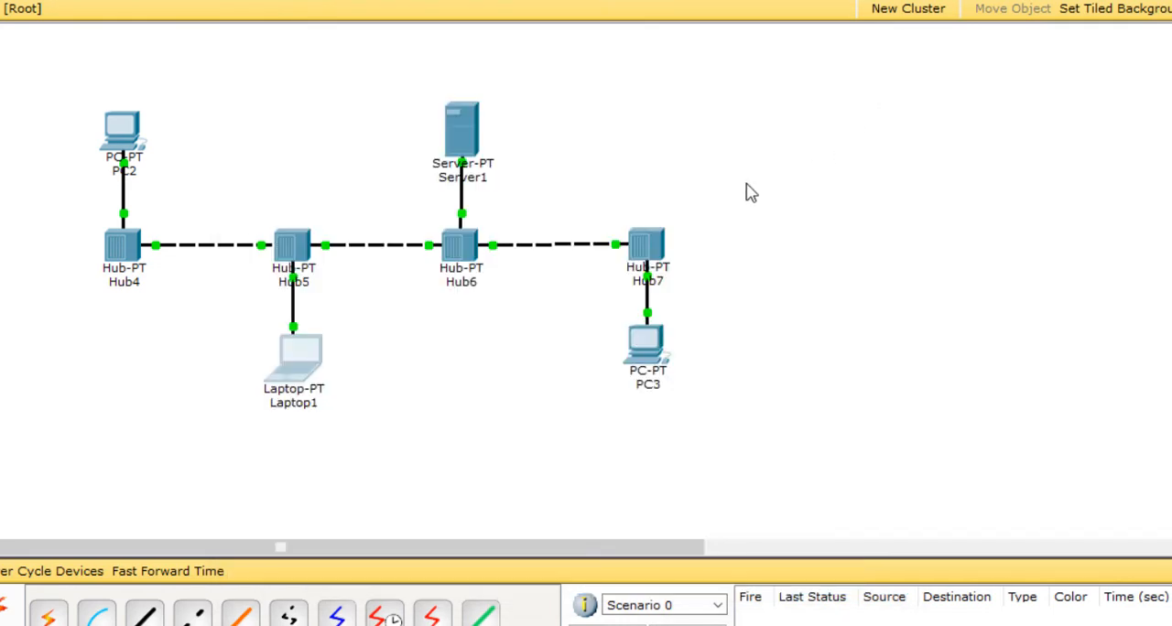
Step: Set Server1's static IP address to 192.168.0.3 with subnet mask 255.255.255.0, and close its device window
left_click(464, 133)
left_click(420, 97)
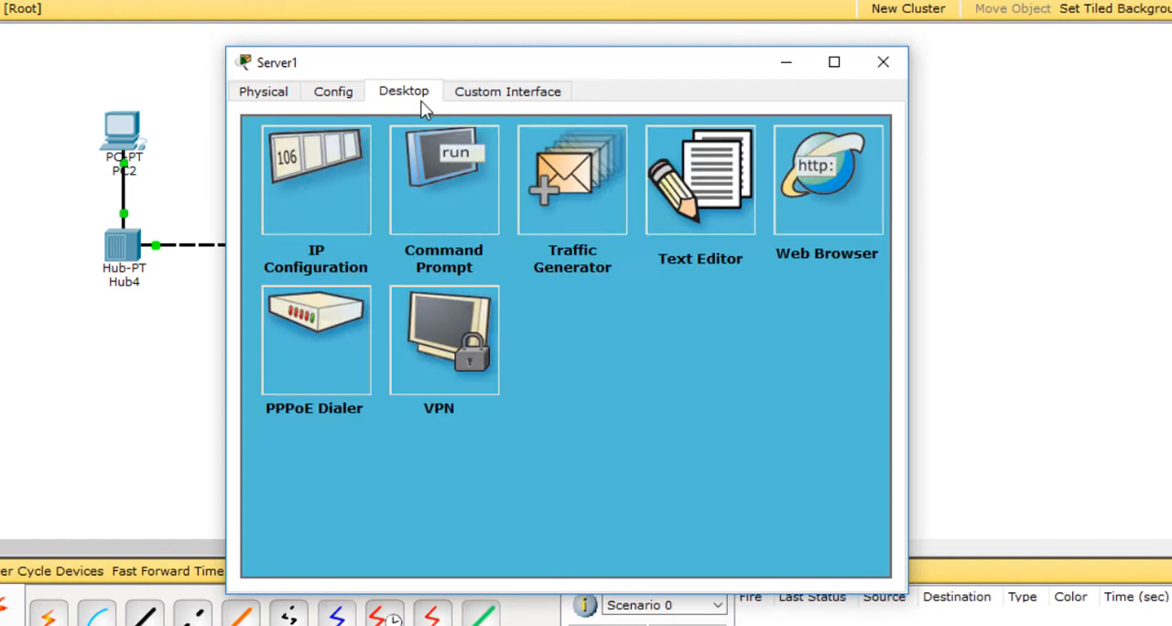
left_click(314, 181)
left_click(492, 280)
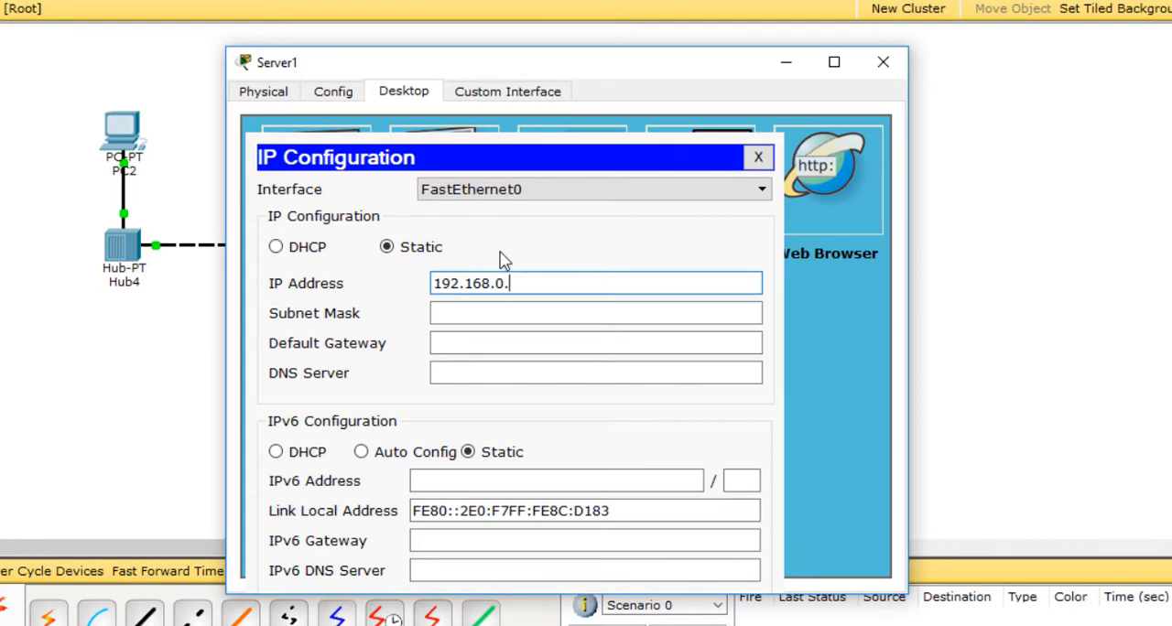
type("192.168.0.3")
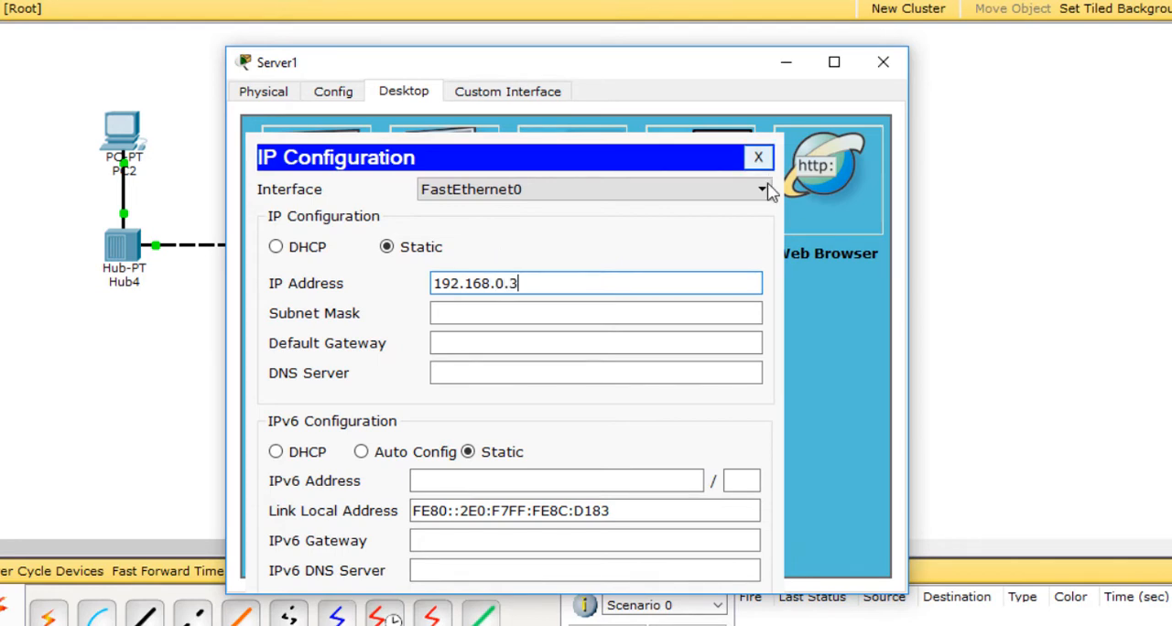
left_click(650, 313)
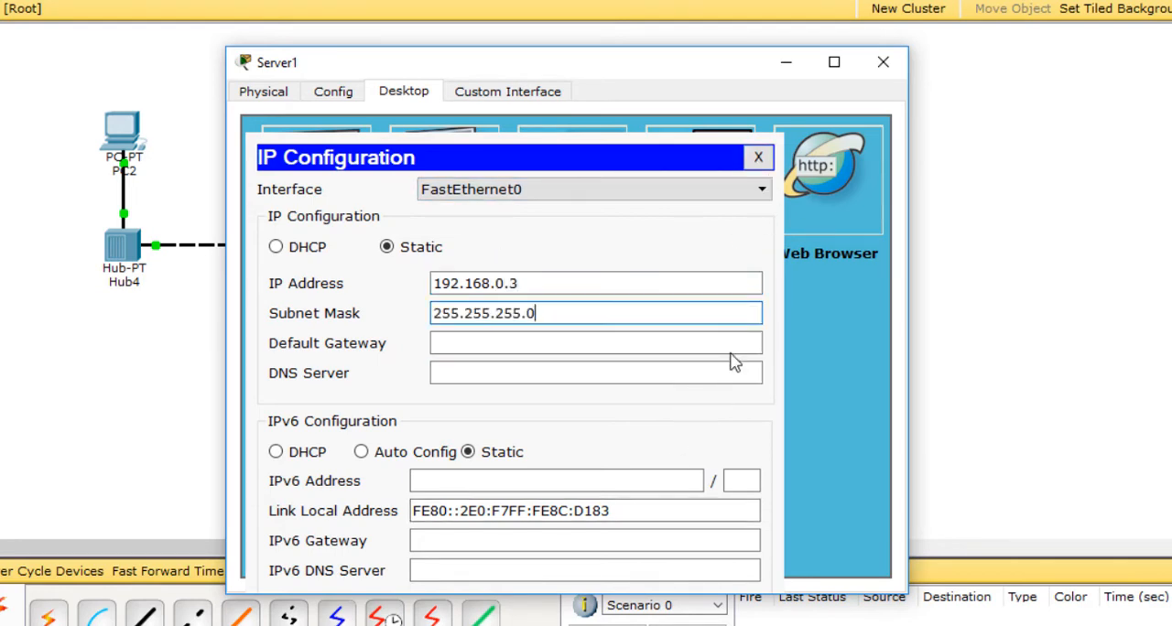
left_click(882, 61)
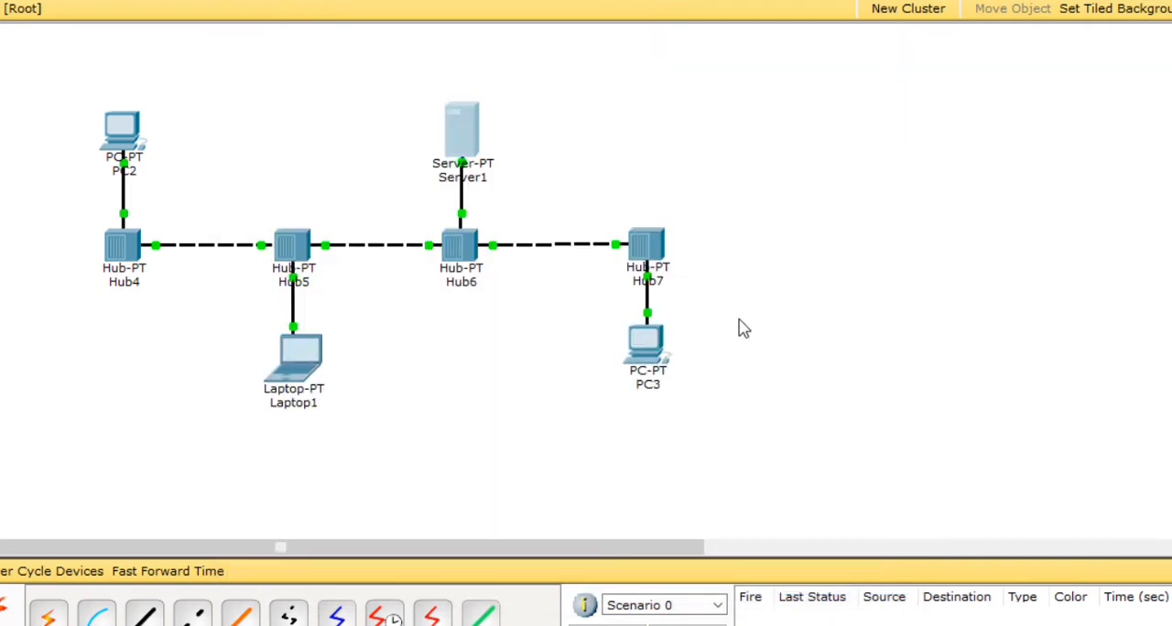
Step: Set PC3's static IP address to 192.168.0.4 with subnet mask 255.255.255.0, and close its device window
left_click(647, 354)
left_click(411, 100)
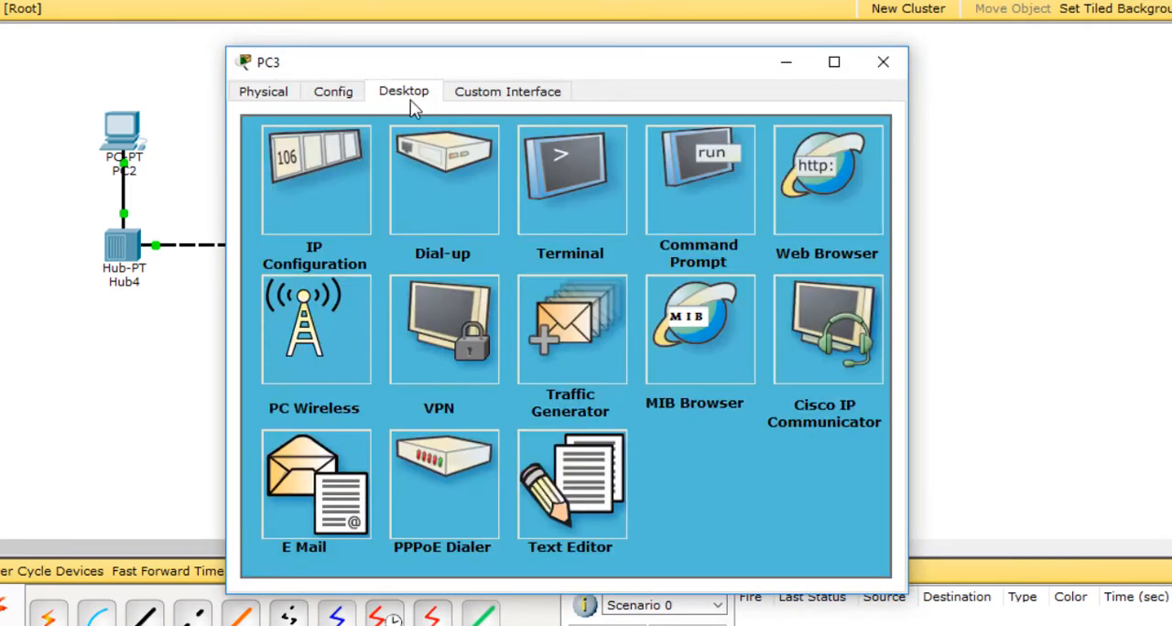
left_click(331, 213)
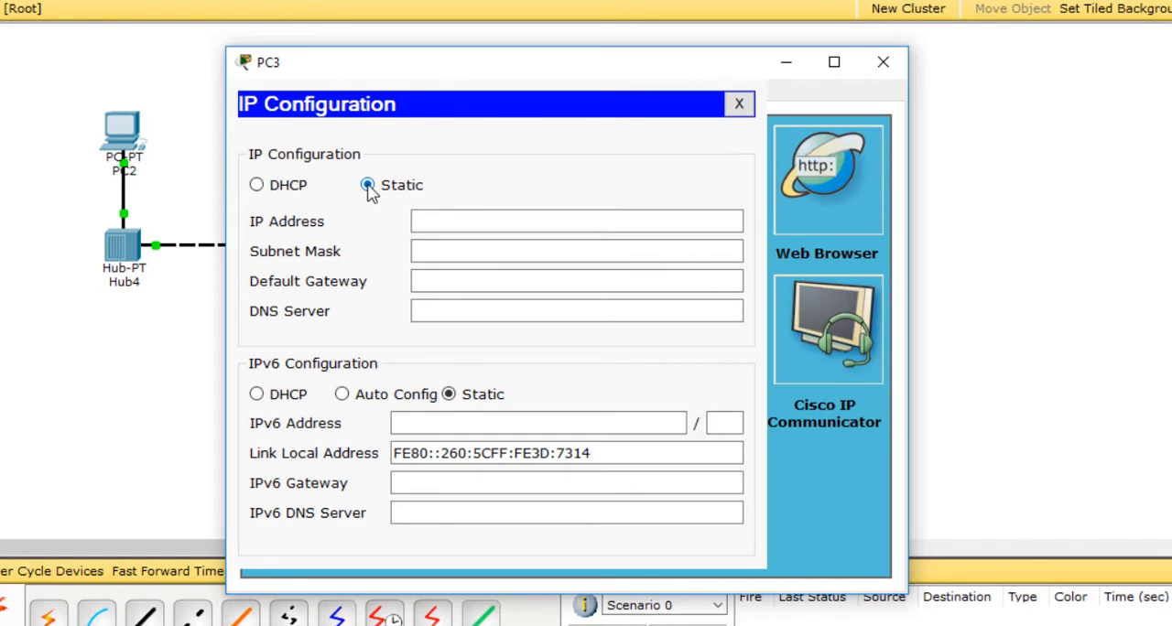
left_click(450, 217)
type("192.168")
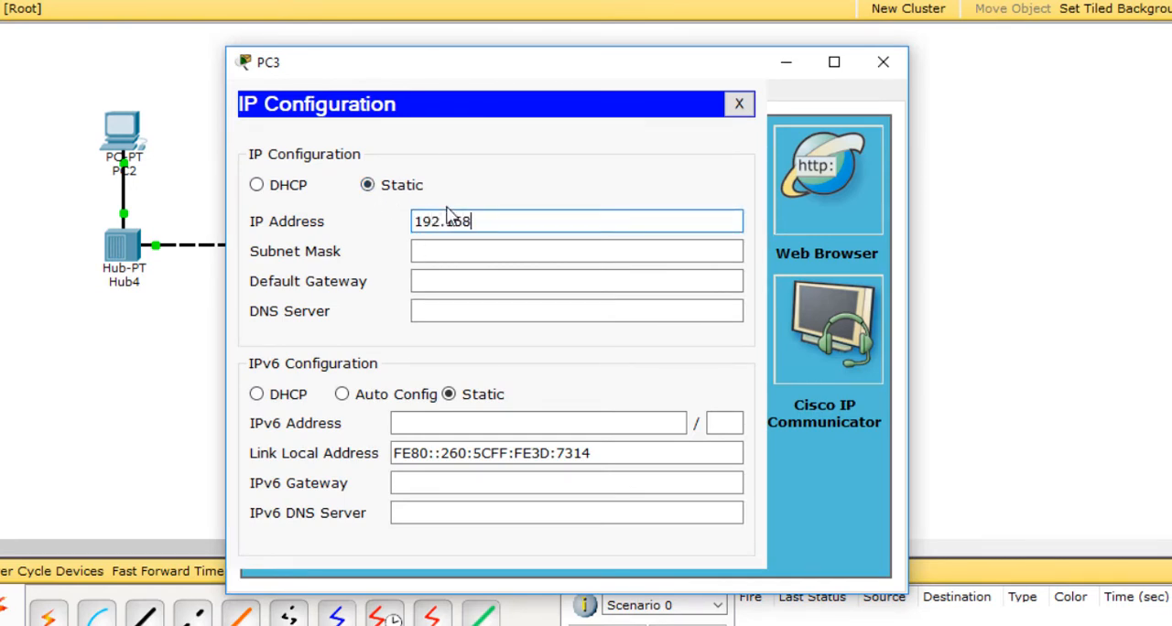
type(".0.4")
left_click(591, 252)
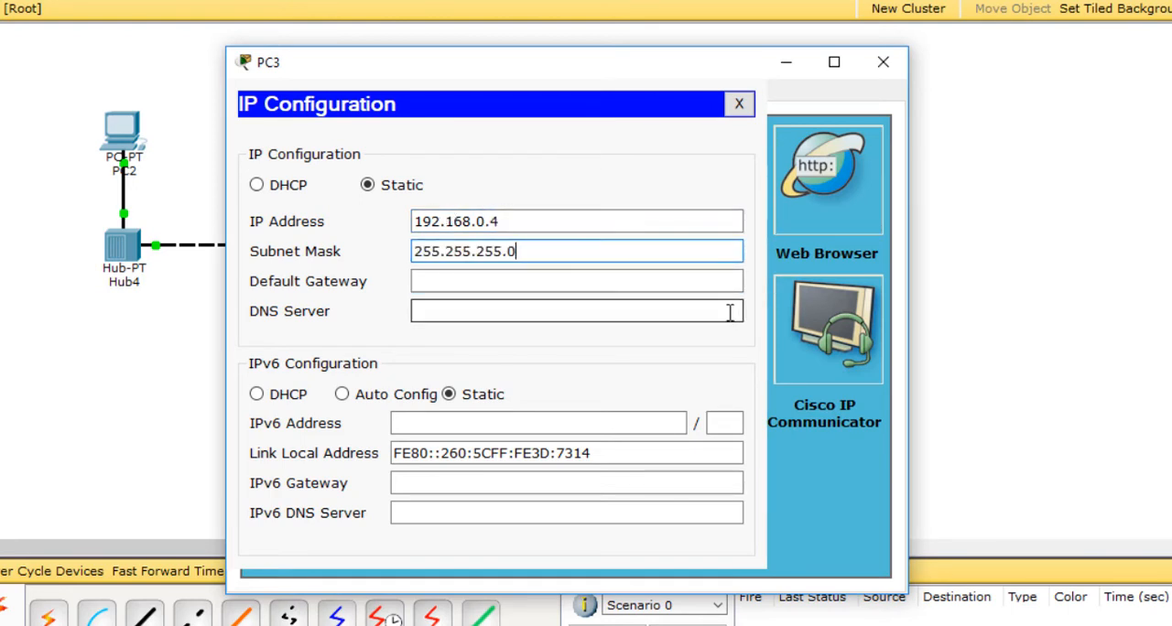
left_click(881, 64)
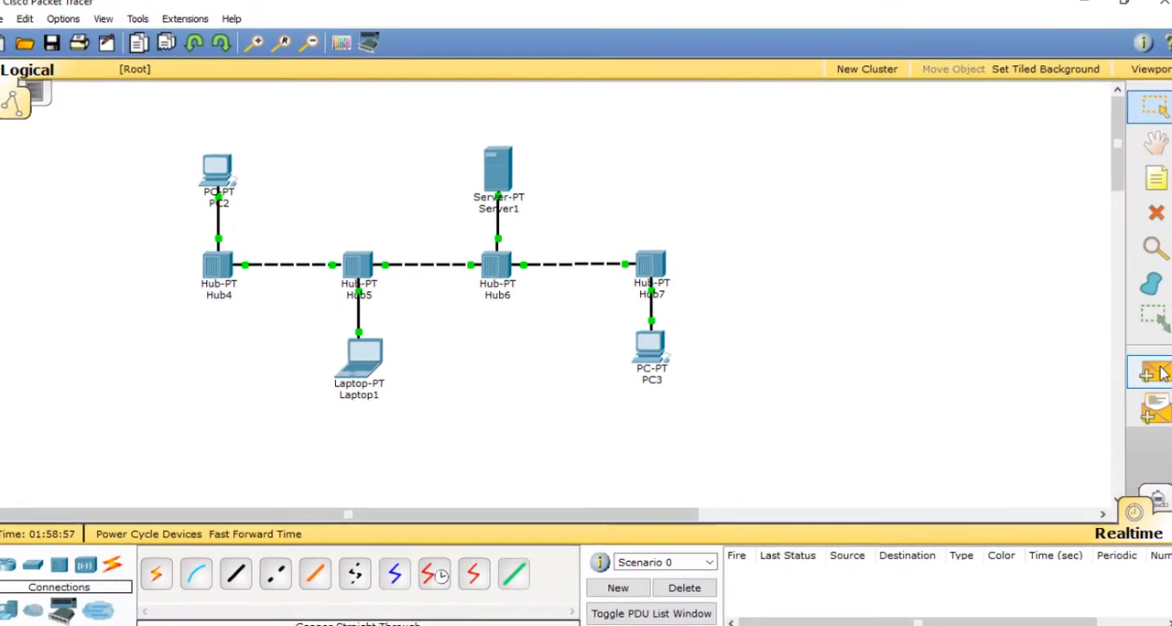
Step: Send a simple PDU from PC2 to PC3 to test communication across the hubs
left_click(1147, 375)
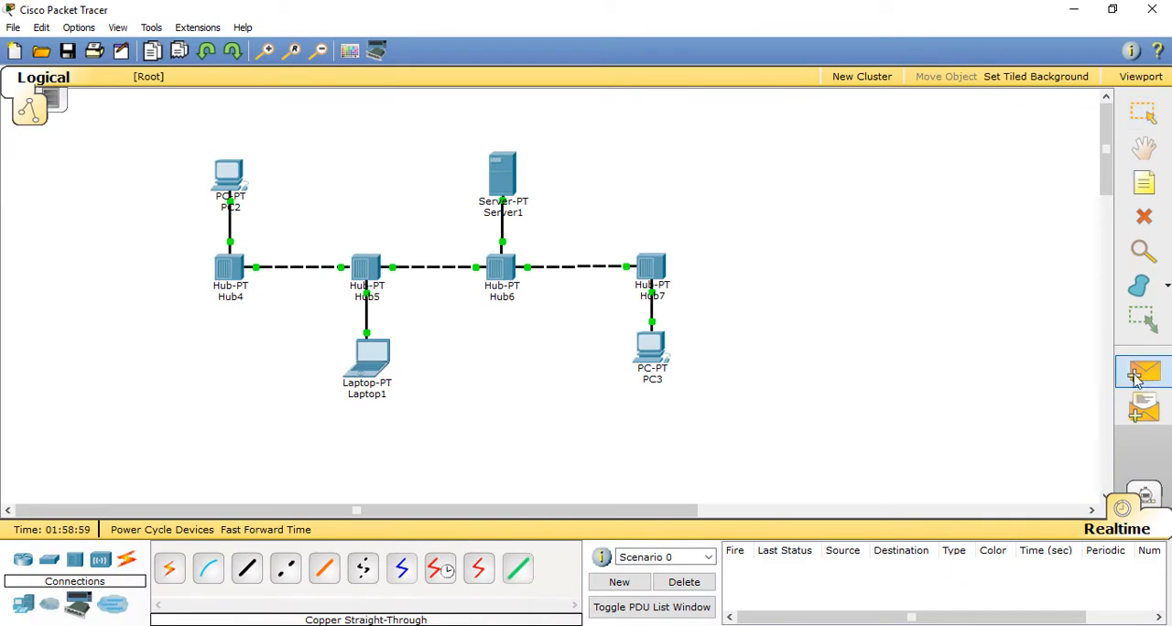
left_click(234, 179)
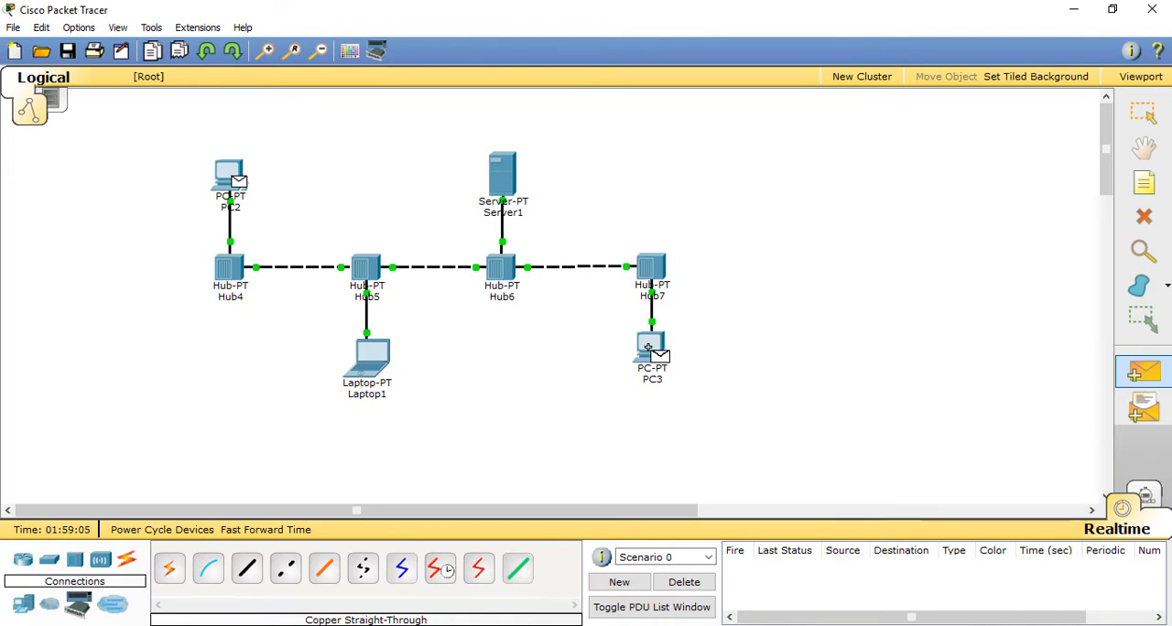
left_click(232, 174)
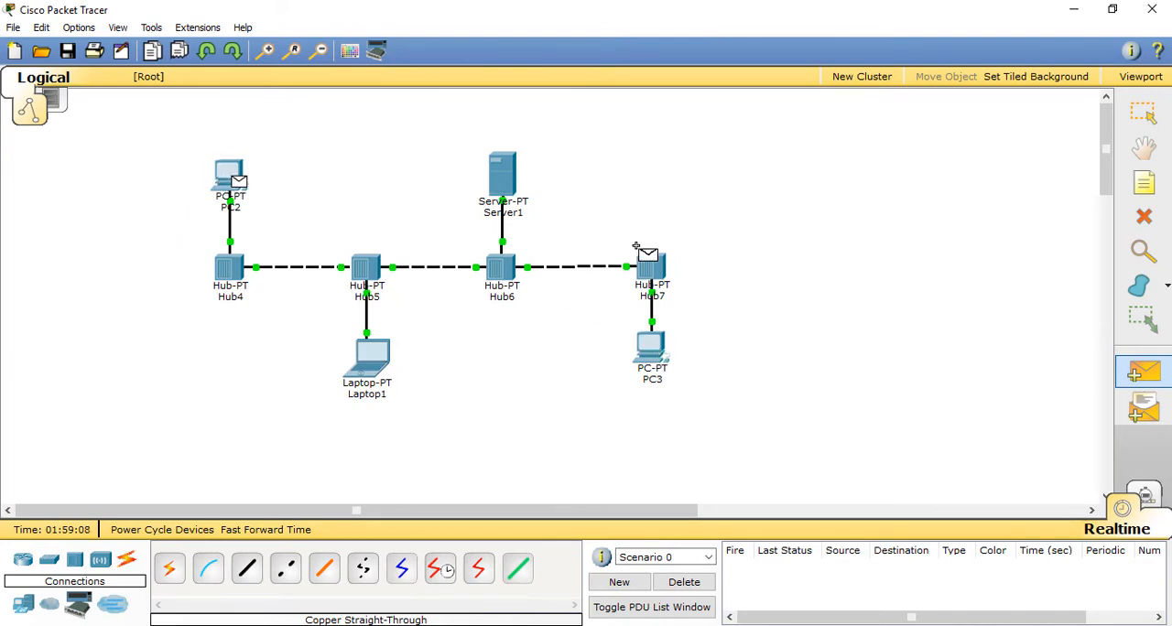
left_click(658, 349)
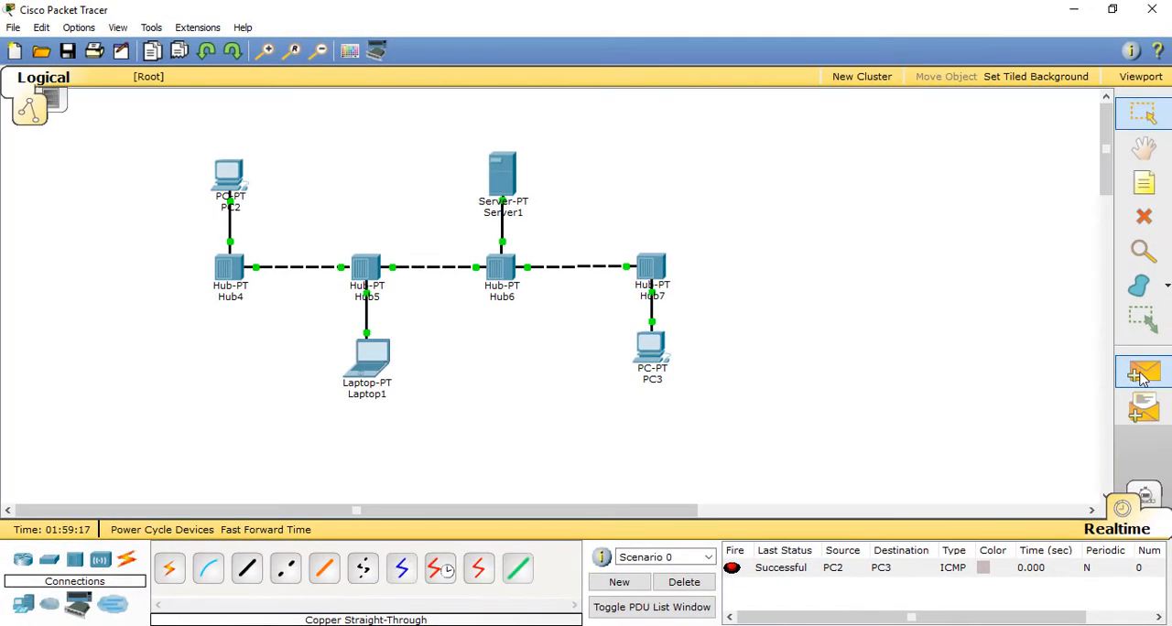
Step: Send a simple PDU from PC3 back to PC2, and delete Scenario 0 to clear the PDU list
left_click(1139, 374)
left_click(657, 350)
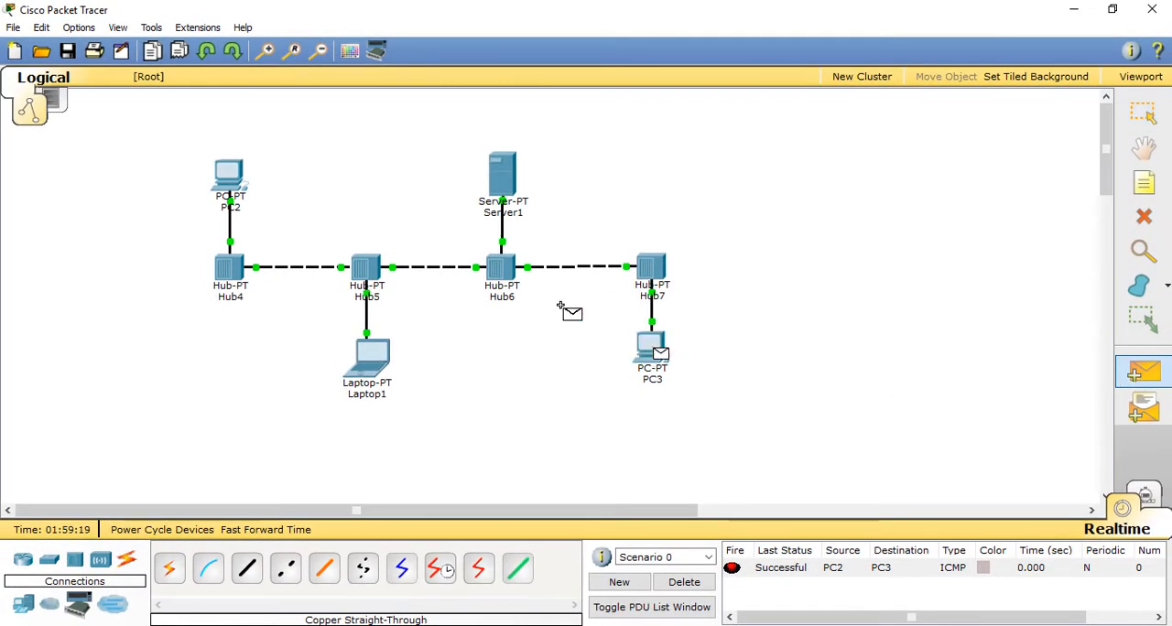
left_click(233, 177)
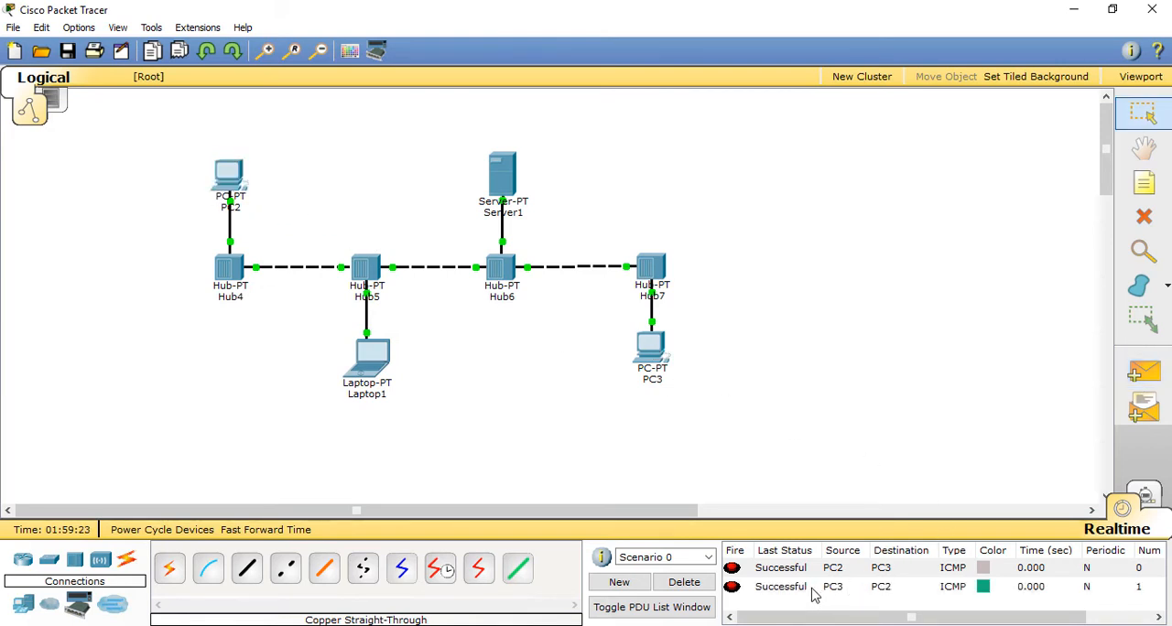
left_click(693, 584)
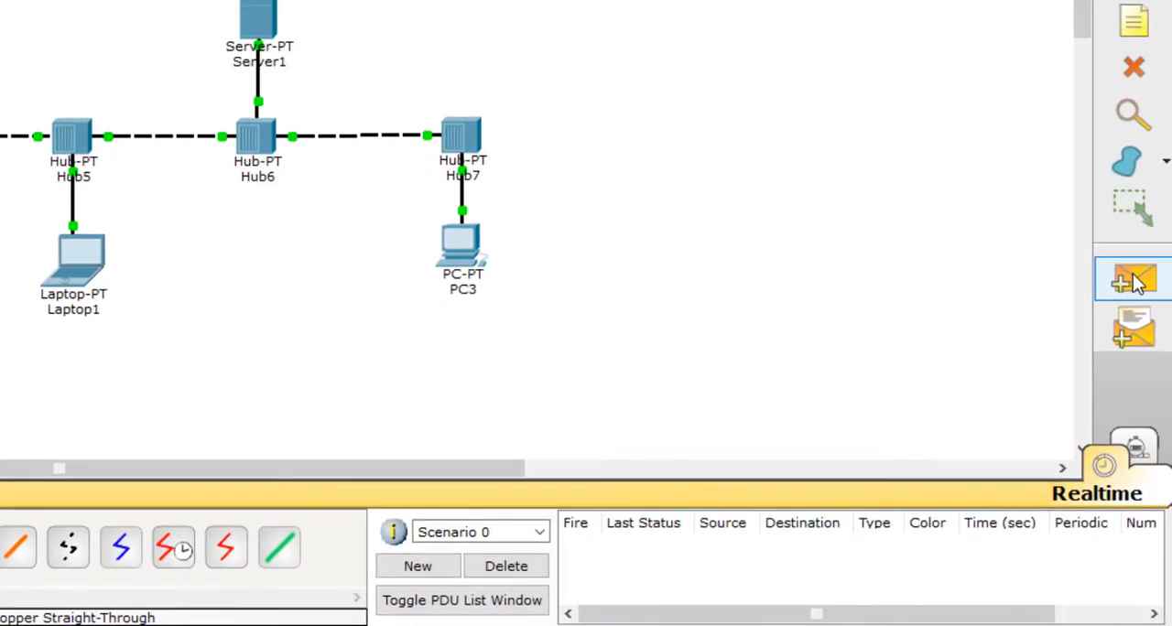
Step: Send a simple PDU from Laptop1 to PC3 to test their communication
left_click(1128, 300)
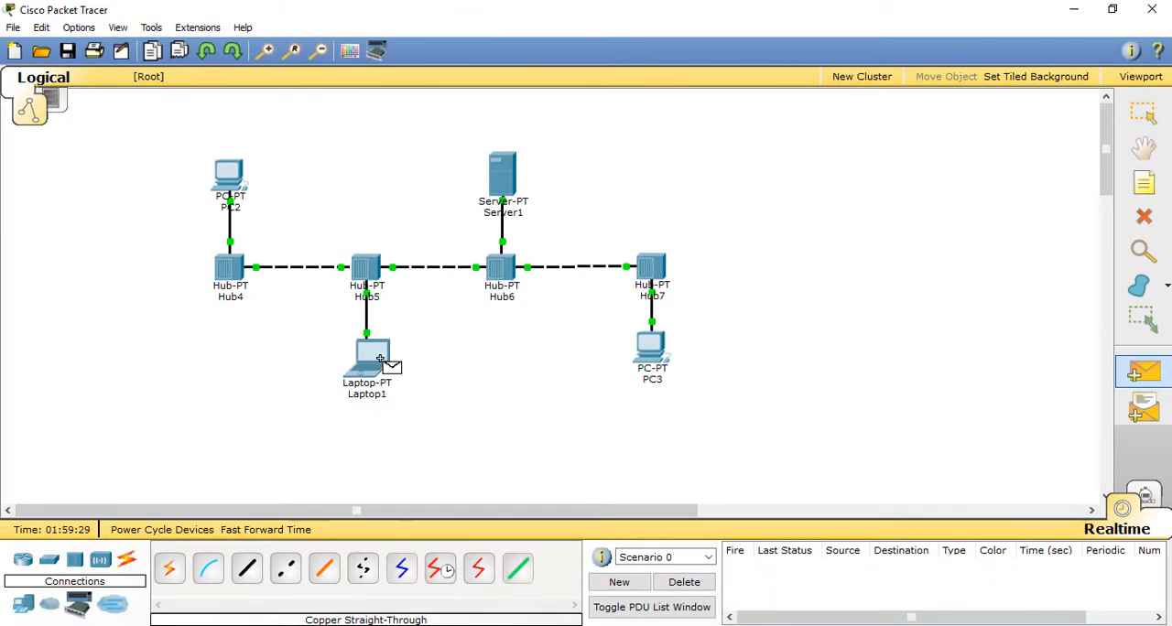
left_click(373, 364)
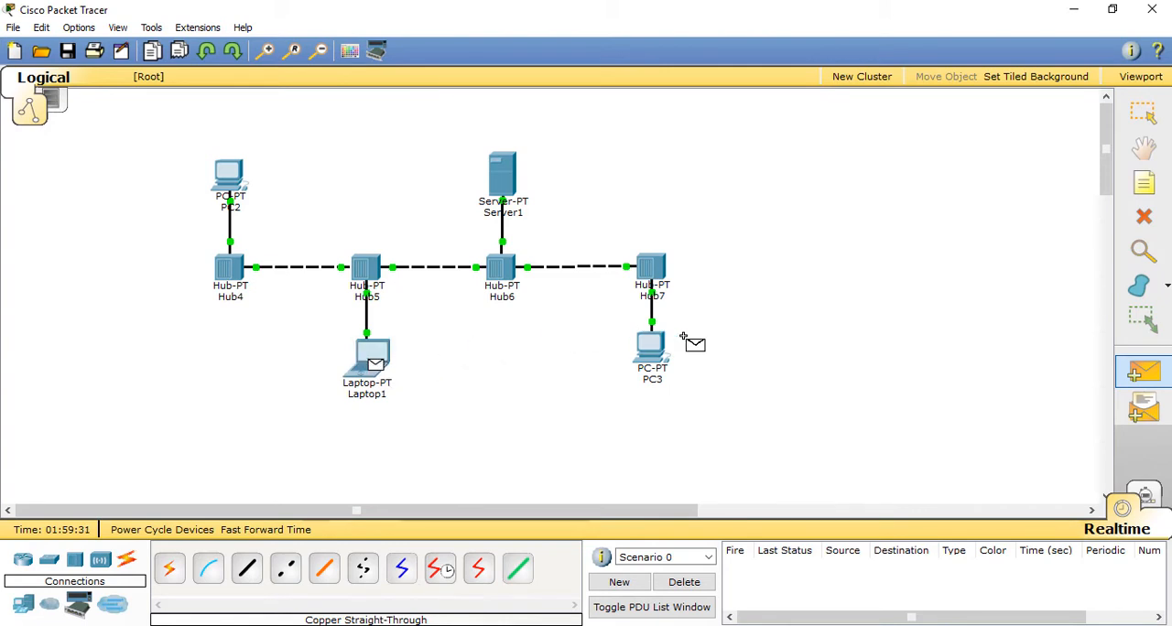
left_click(664, 363)
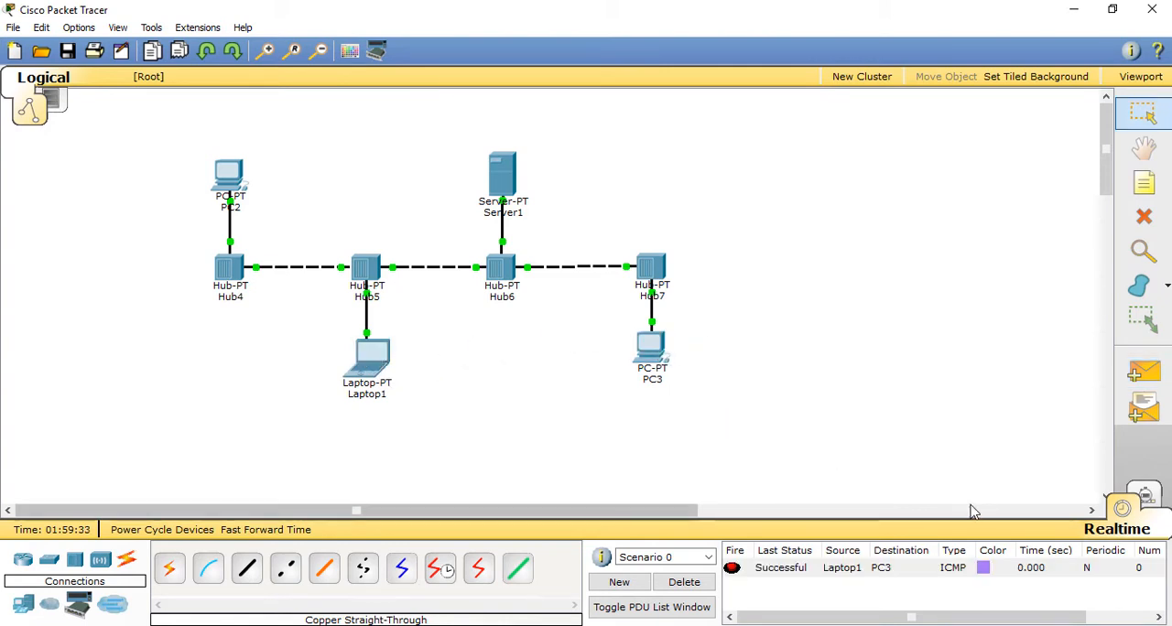
Step: Send a simple PDU from PC2 to Server1, and delete Scenario 0 to empty the PDU list
left_click(1141, 374)
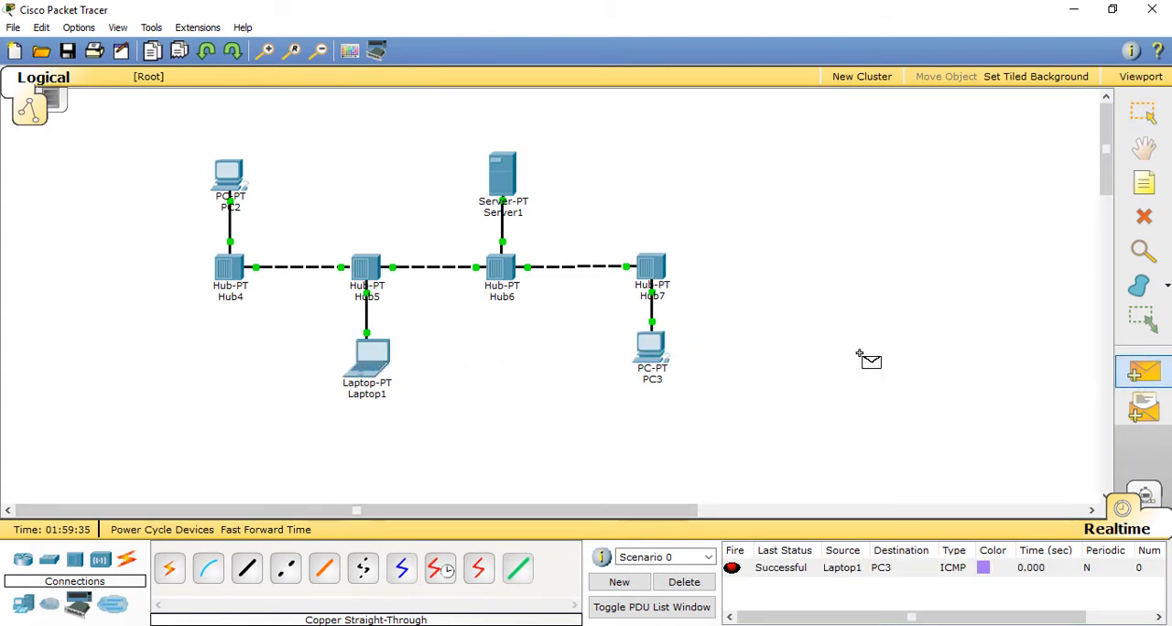
left_click(232, 174)
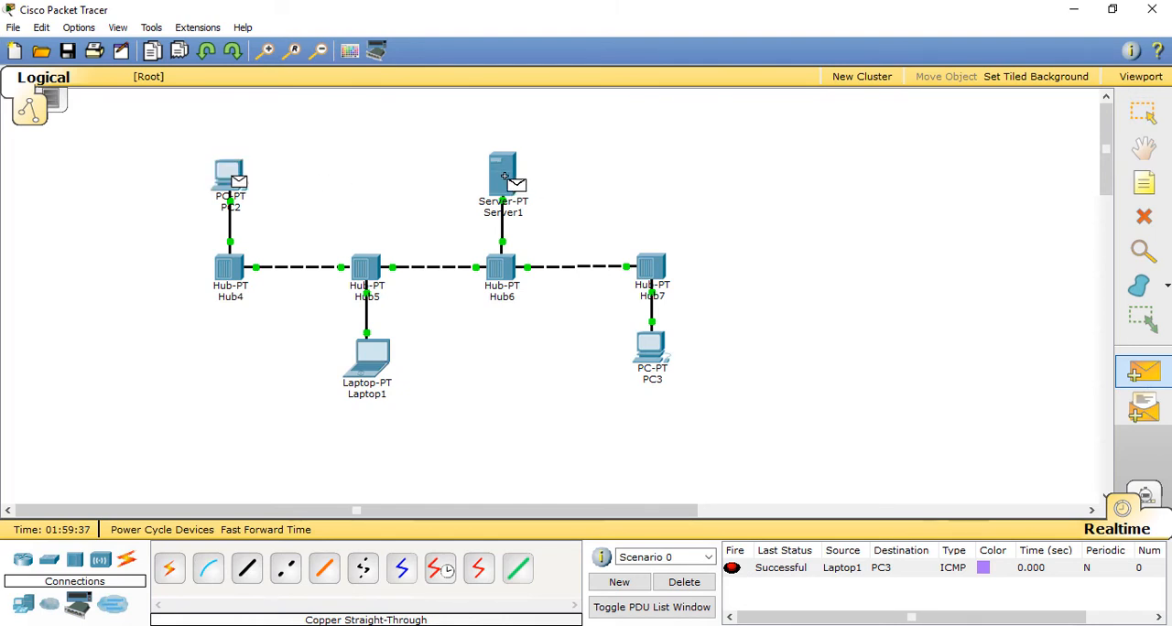
left_click(505, 179)
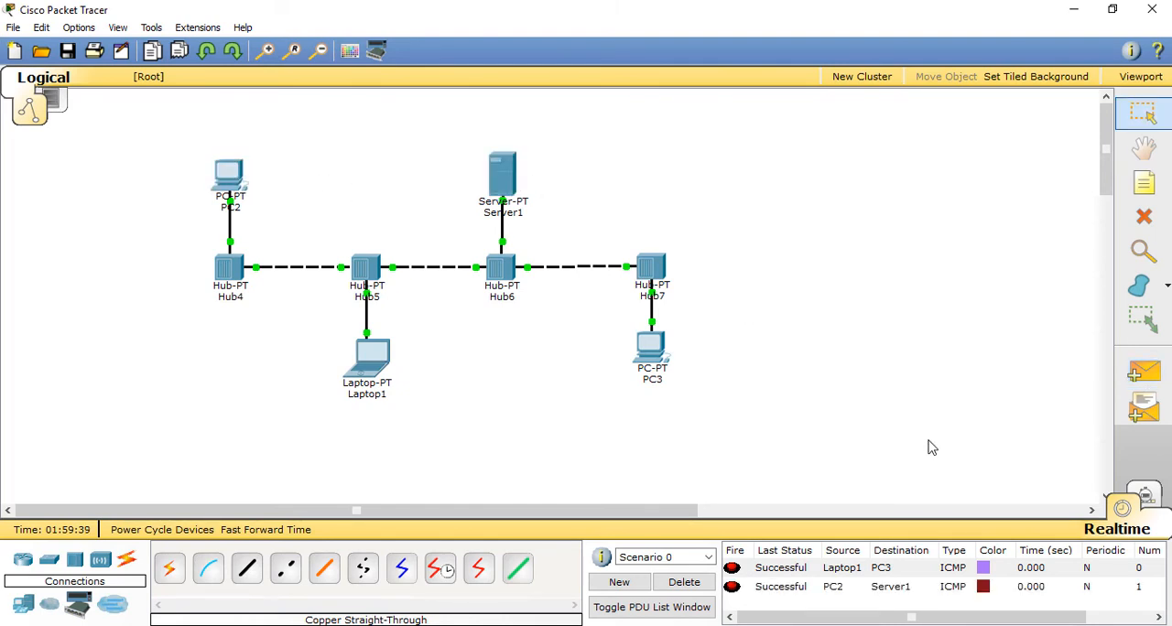
left_click(703, 584)
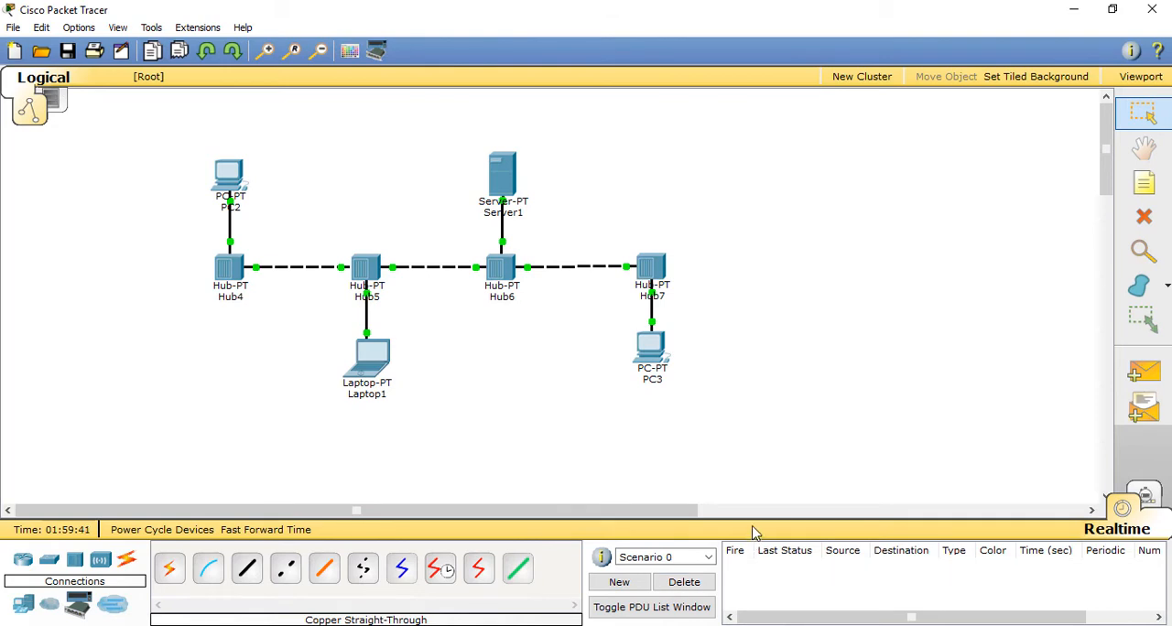
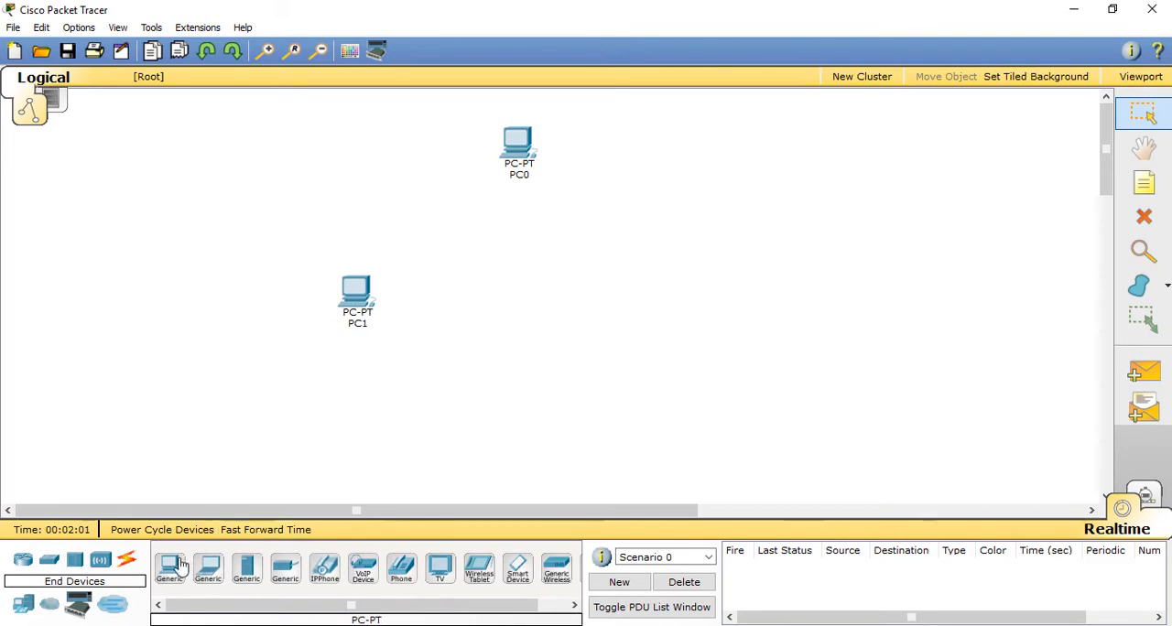
Step: Add two generic PCs, one below and one to the right, to form a diamond with PC0 and PC1, and align PC2 under PC0
left_click(169, 567)
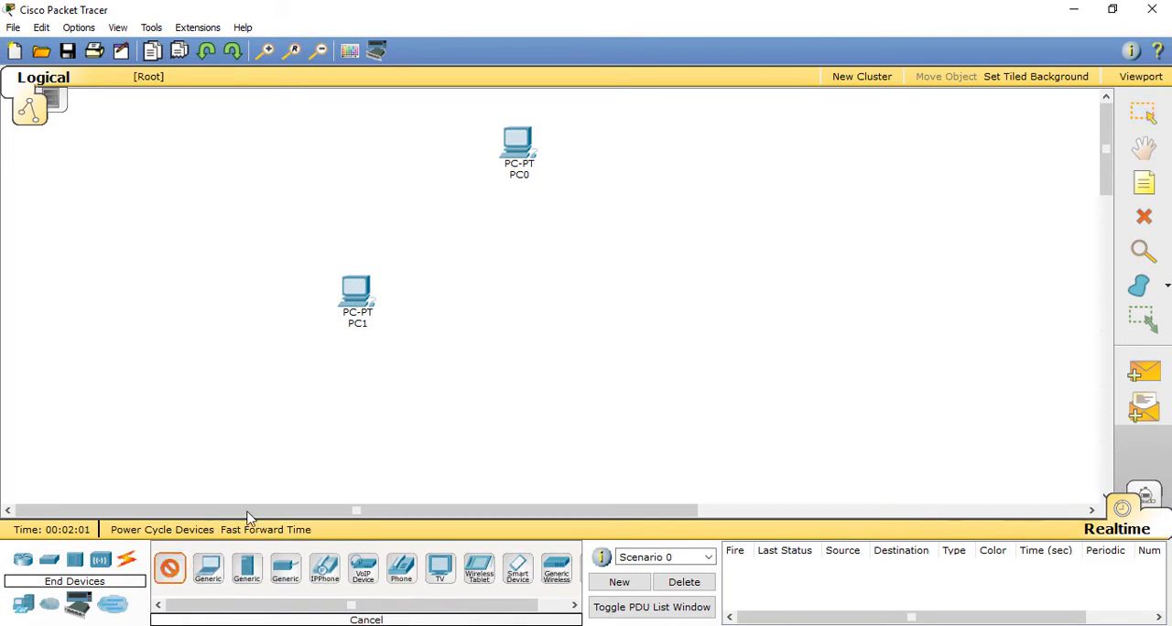
left_click(515, 431)
left_click(170, 567)
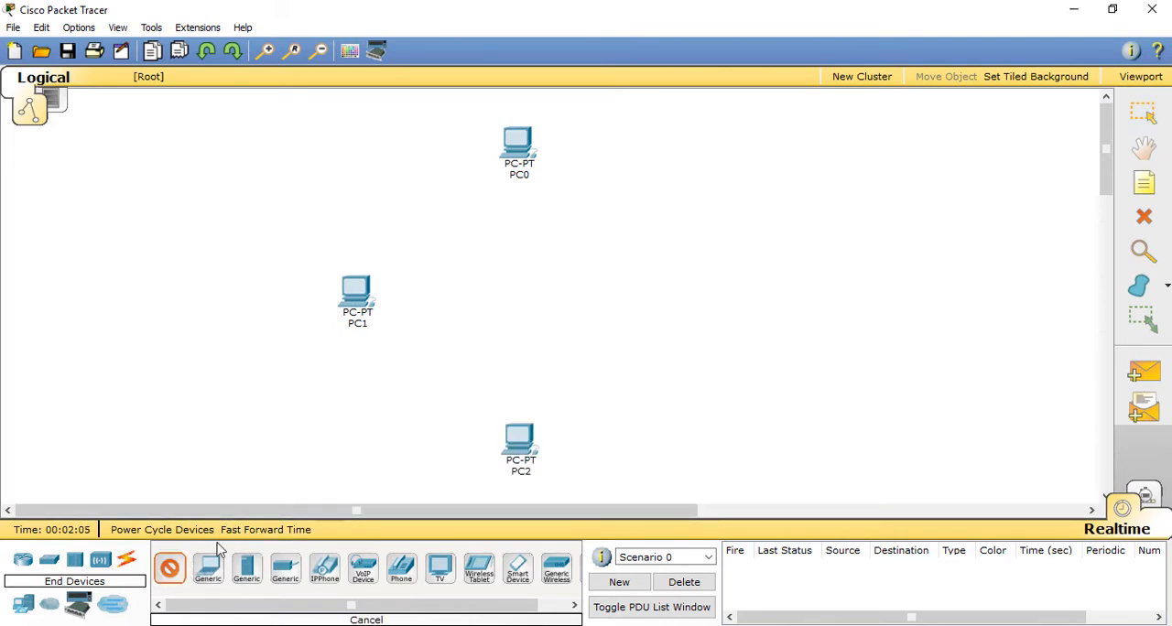
left_click(668, 289)
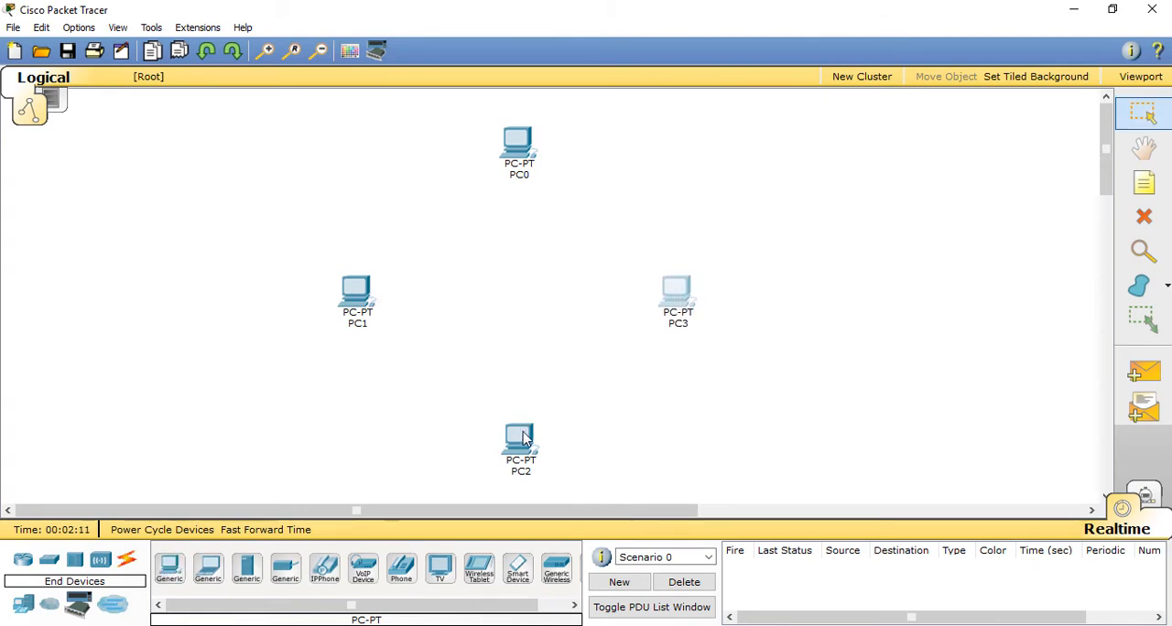
left_click_drag(524, 440, 518, 440)
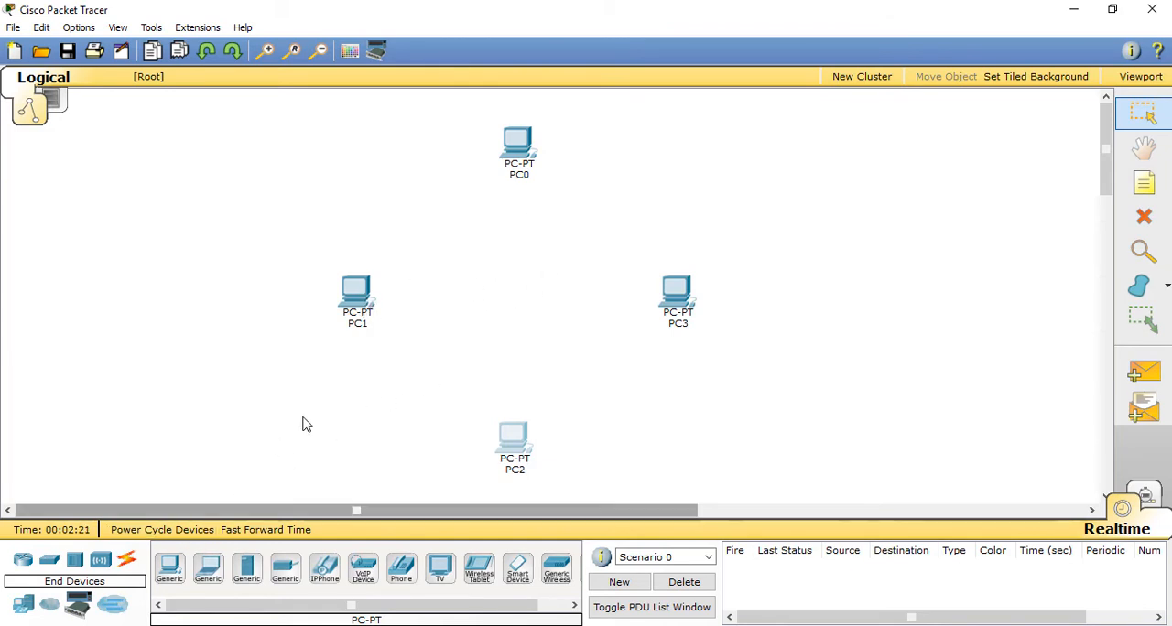
Step: Place four generic hubs on the inner side of PC0, PC1, PC2 and PC3, and shift PC2 down for more spacing
left_click(75, 559)
left_click(170, 568)
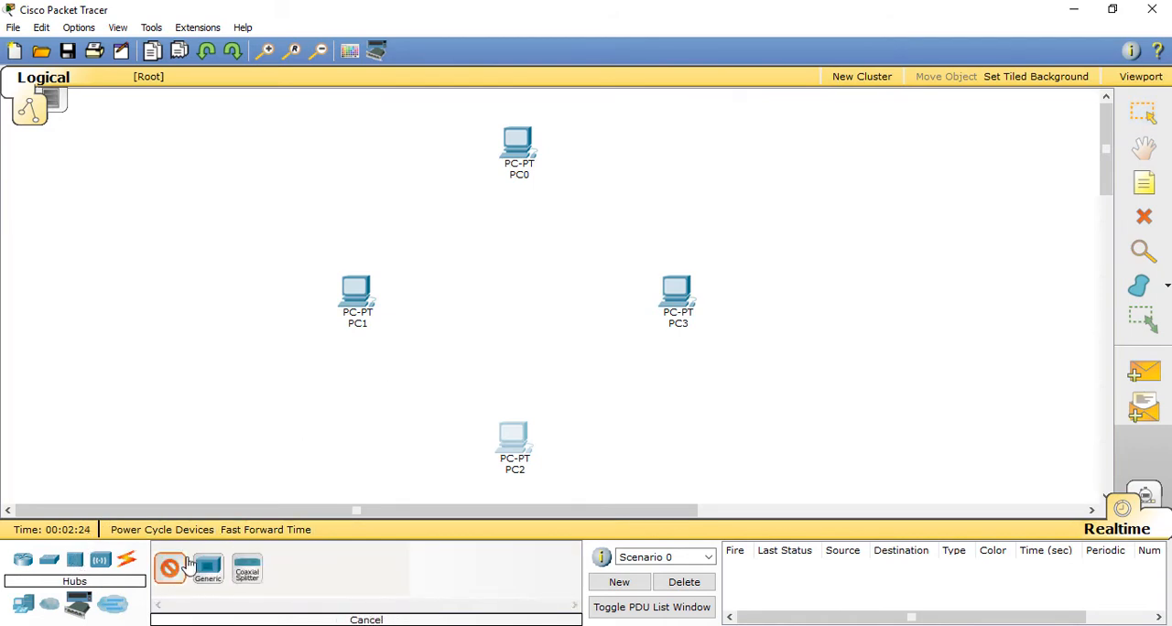
left_click(518, 212)
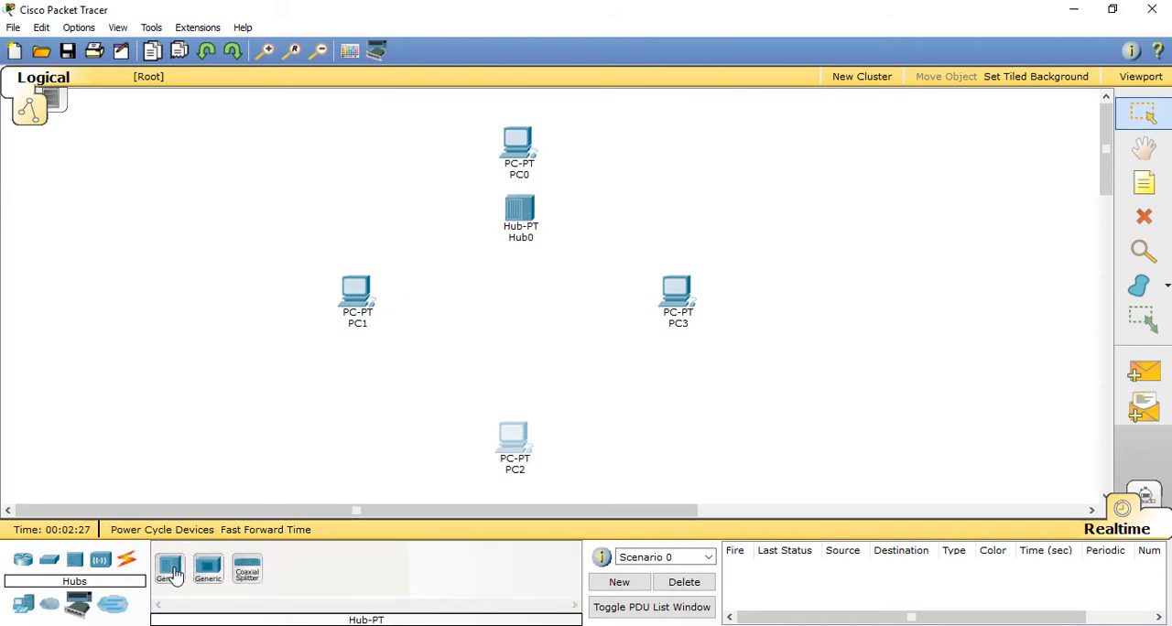
left_click(170, 568)
left_click(430, 291)
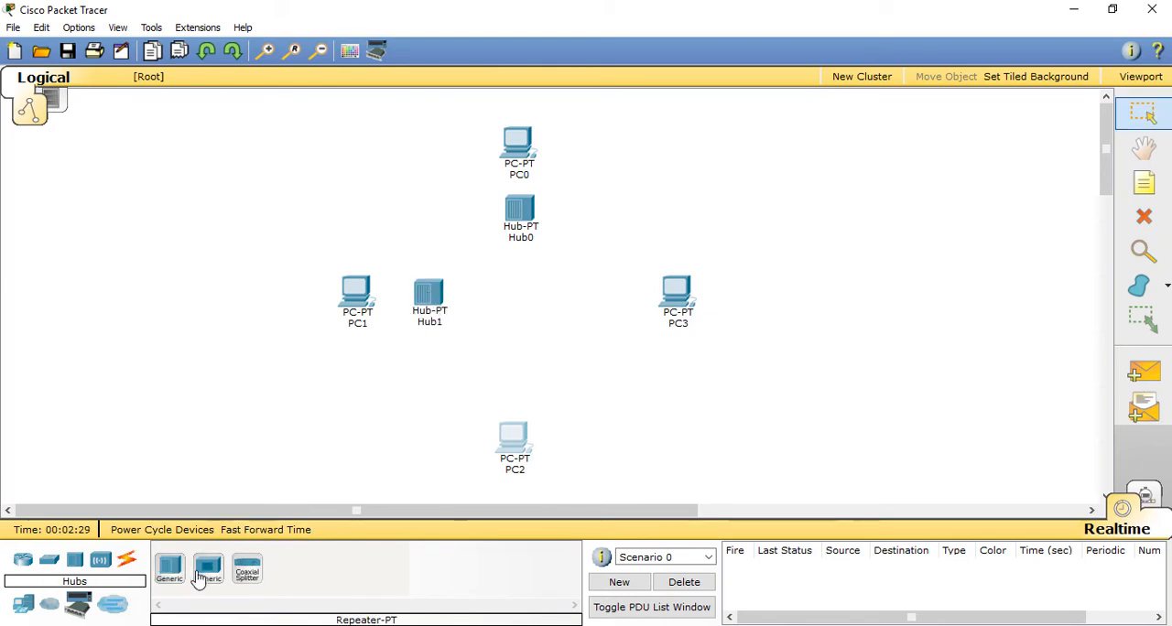
left_click(520, 388)
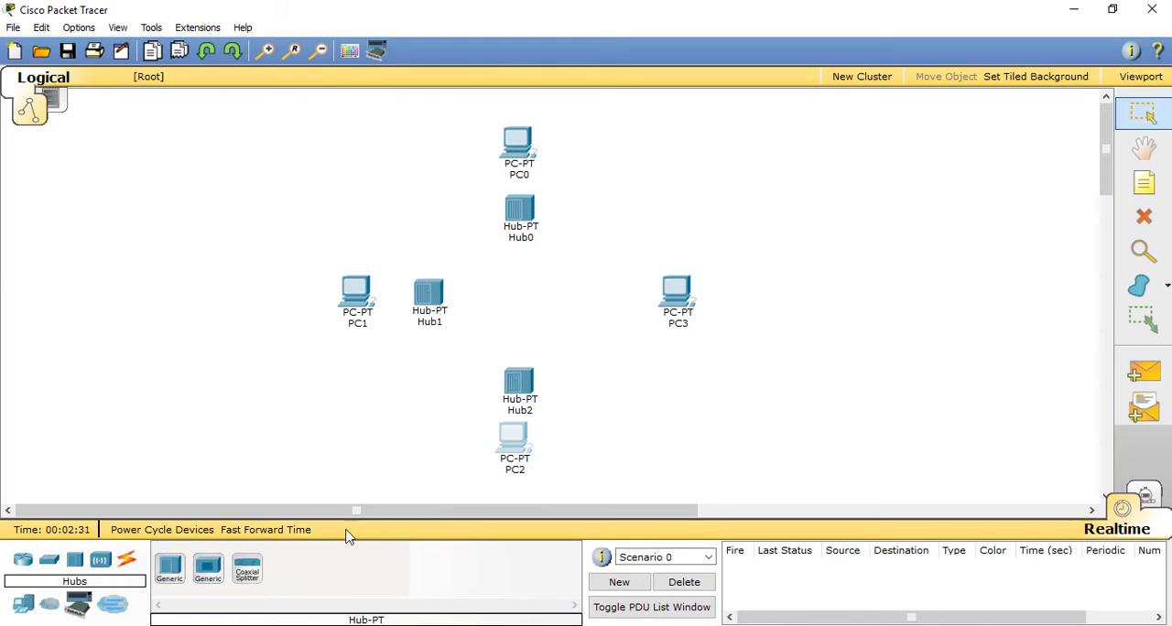
left_click(170, 568)
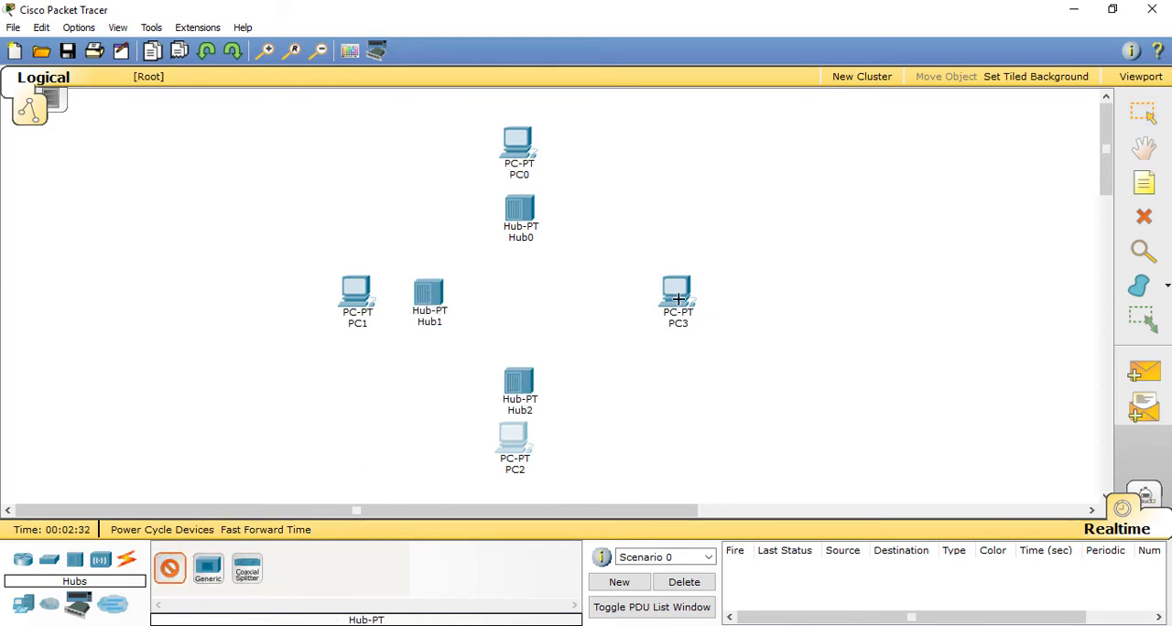
left_click(610, 296)
left_click_drag(517, 449, 523, 464)
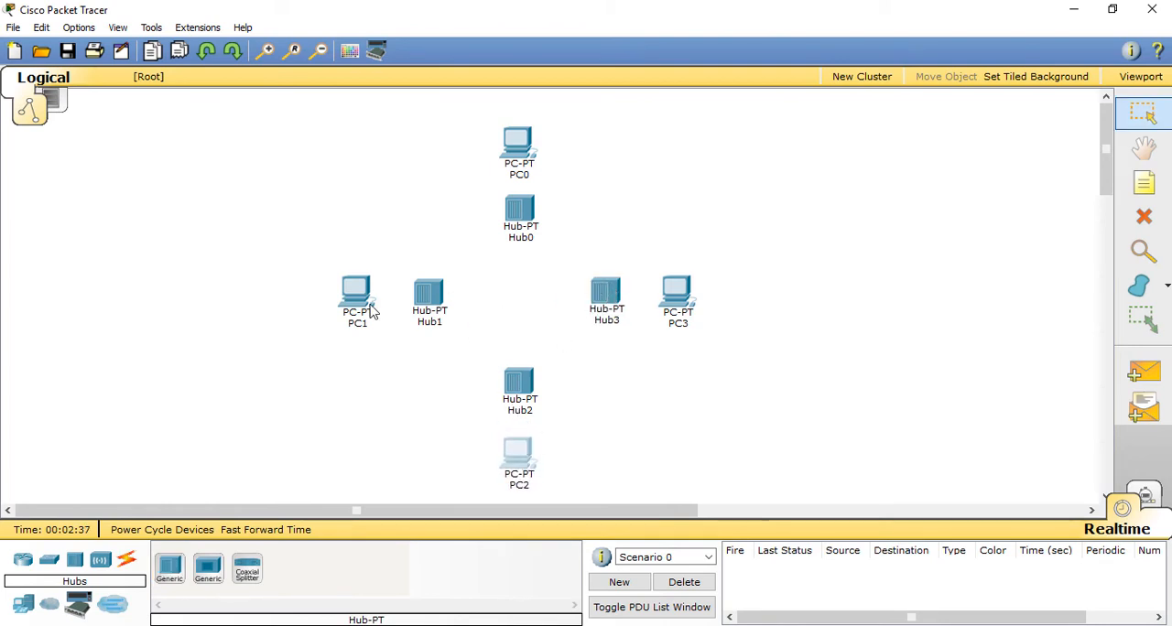
Step: Remove three of the six port modules from Hub0 so that three ports are left
left_click(522, 214)
left_click(840, 119)
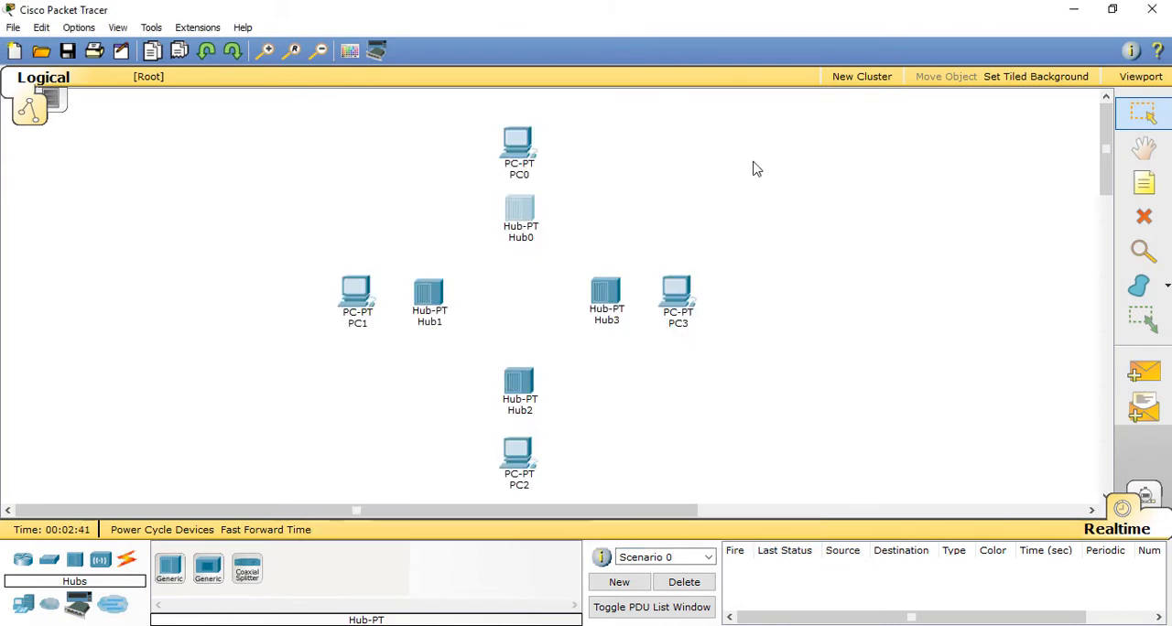
left_click(525, 213)
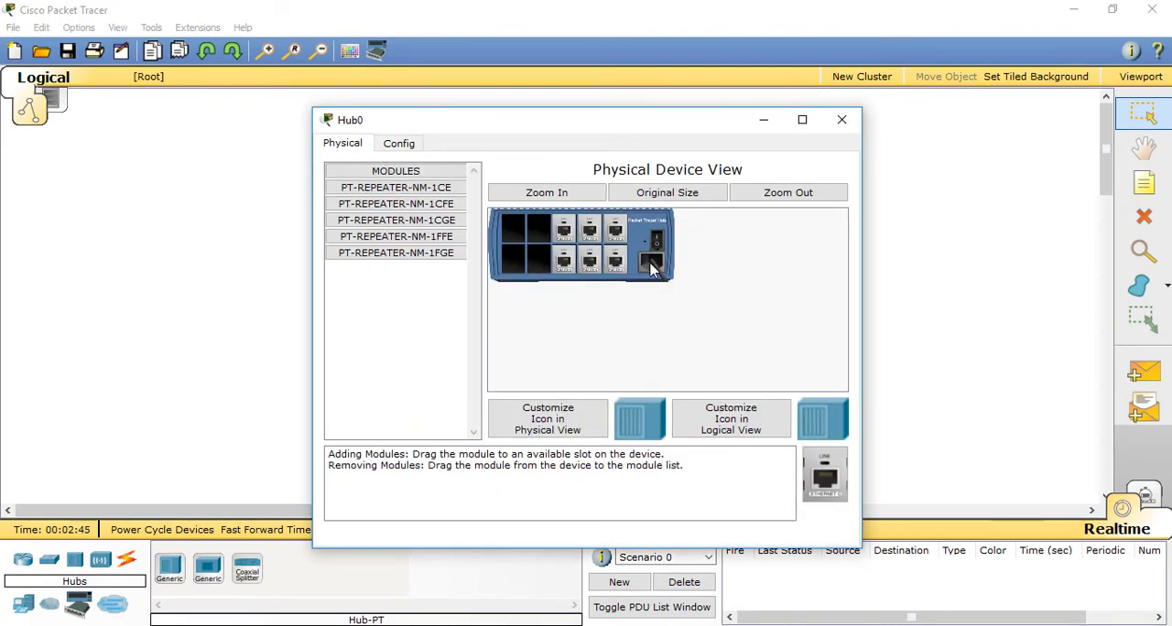
left_click_drag(564, 265, 412, 234)
left_click_drag(563, 233, 411, 220)
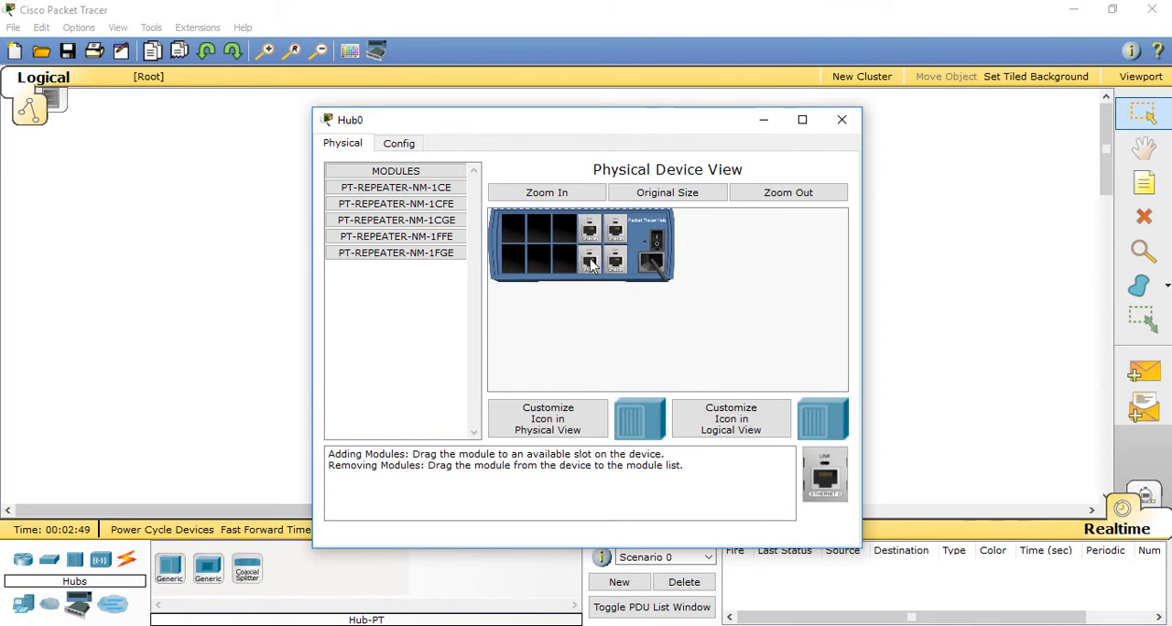
left_click_drag(592, 264, 403, 224)
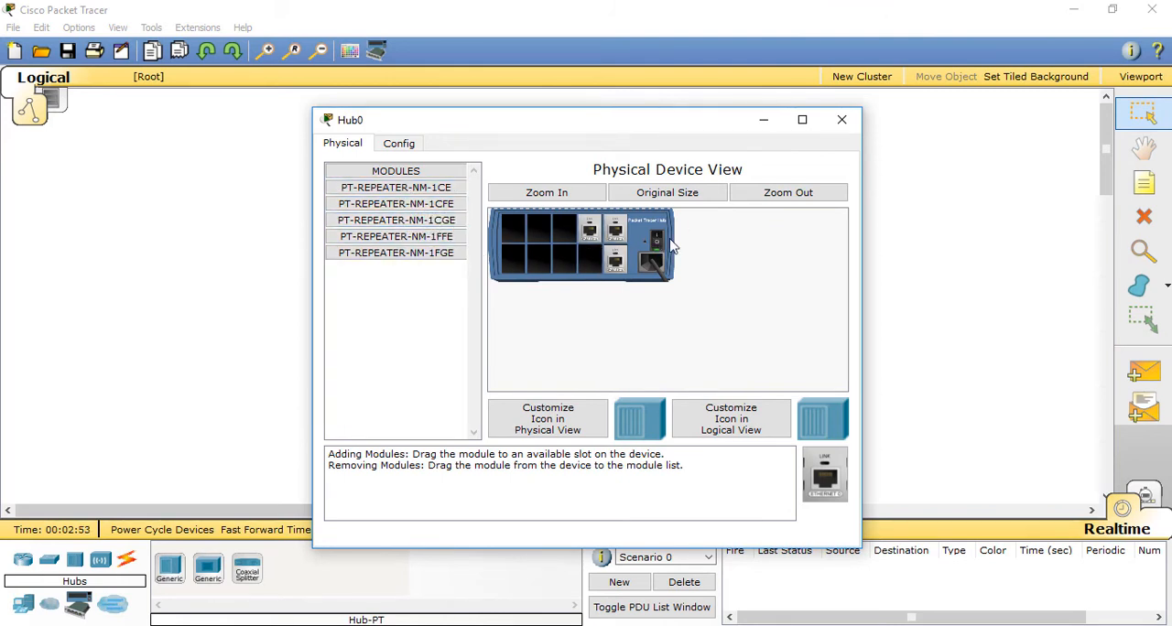
left_click(841, 119)
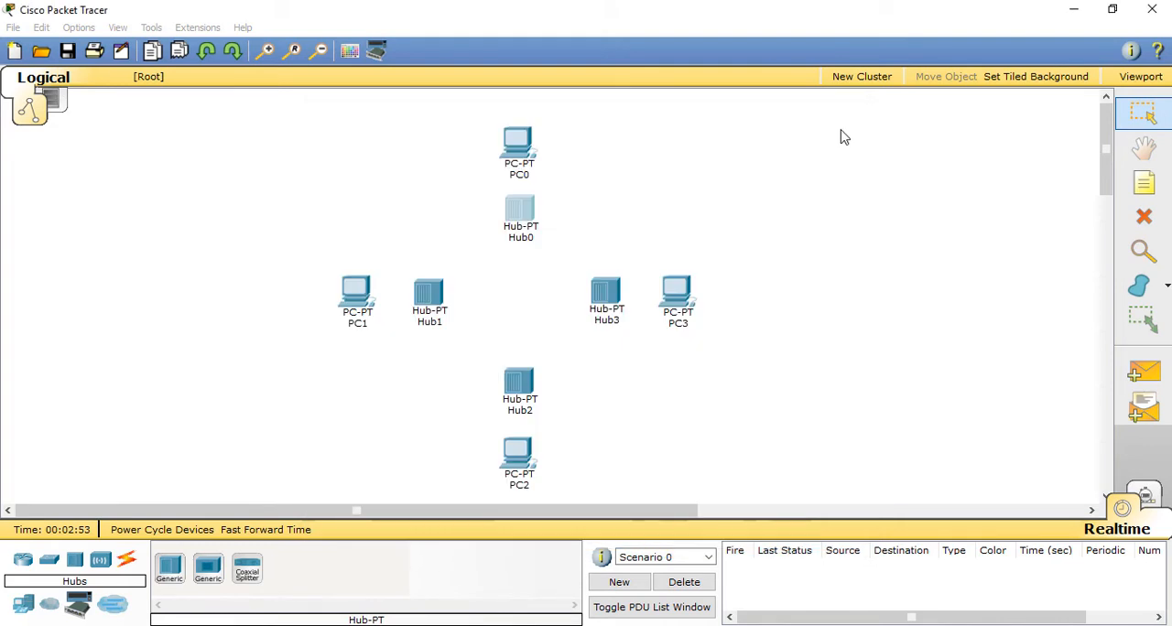
Step: Remove three port modules from Hub1 so that it keeps three ports
left_click(429, 291)
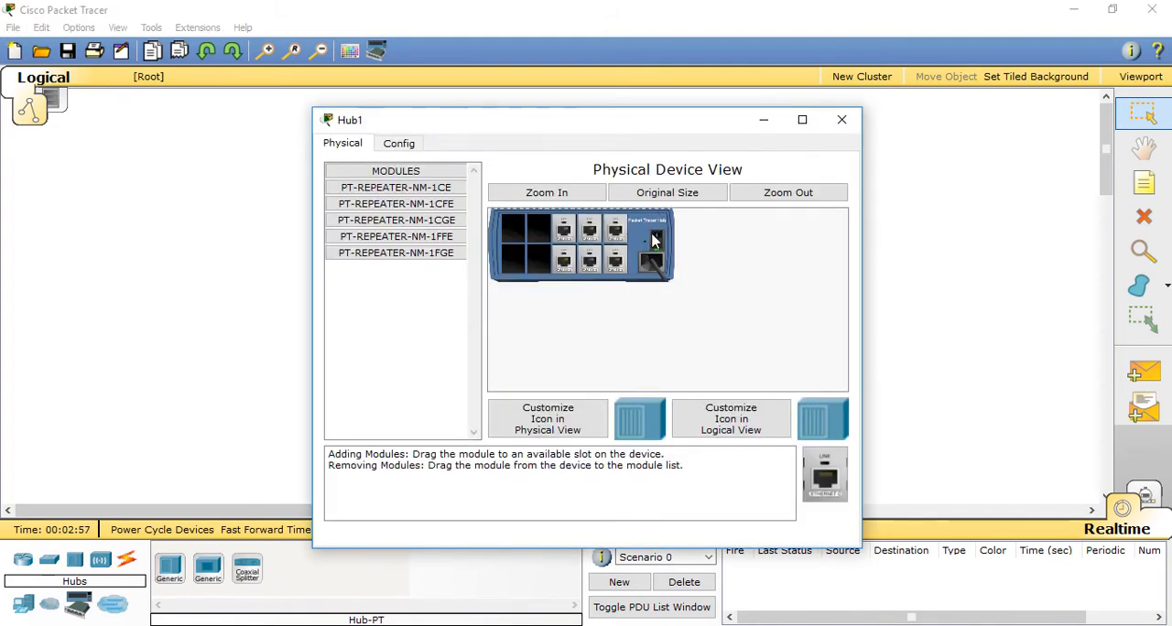
left_click_drag(573, 270, 424, 234)
left_click_drag(571, 234, 430, 219)
left_click_drag(589, 261, 423, 223)
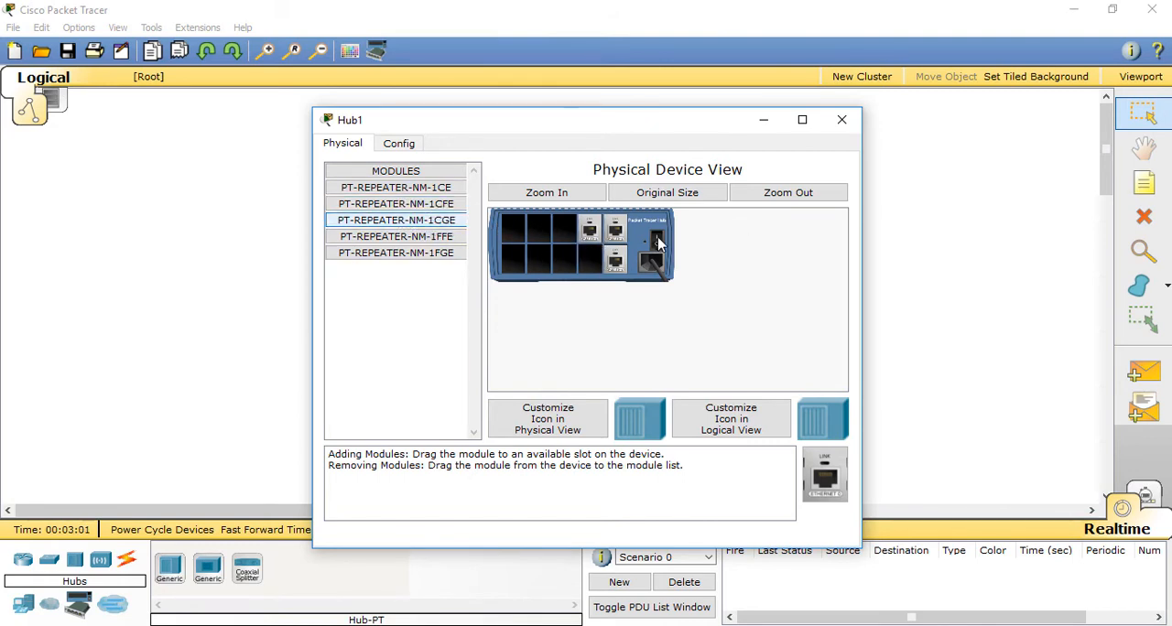
left_click(842, 121)
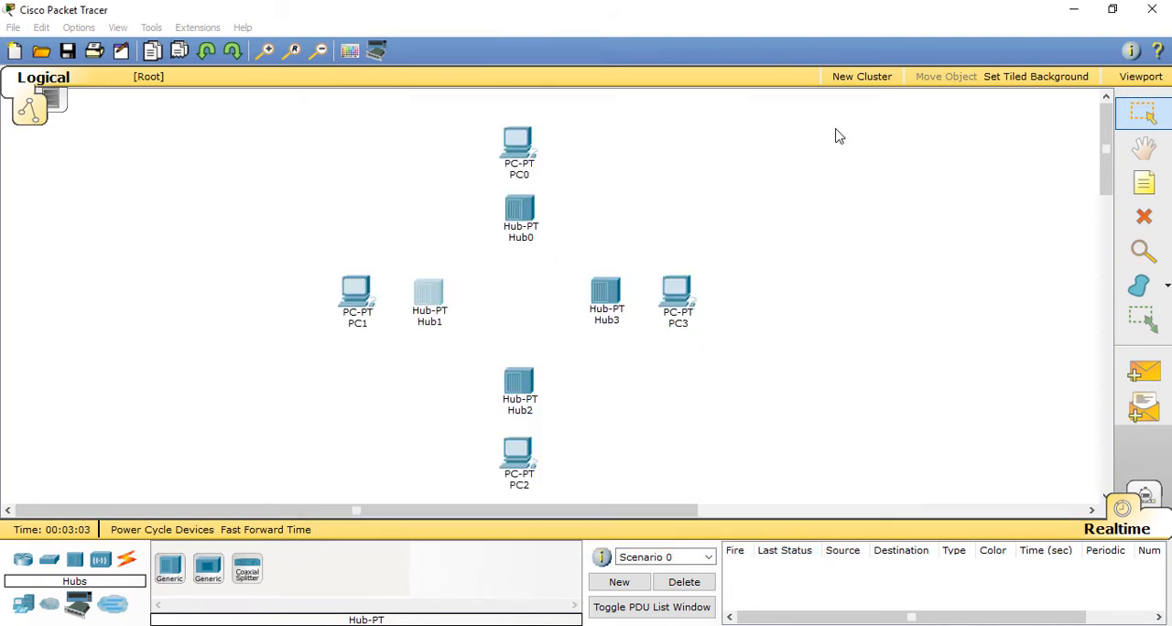
Step: Reduce Hub2 to three ports by removing three of its port modules
left_click(520, 384)
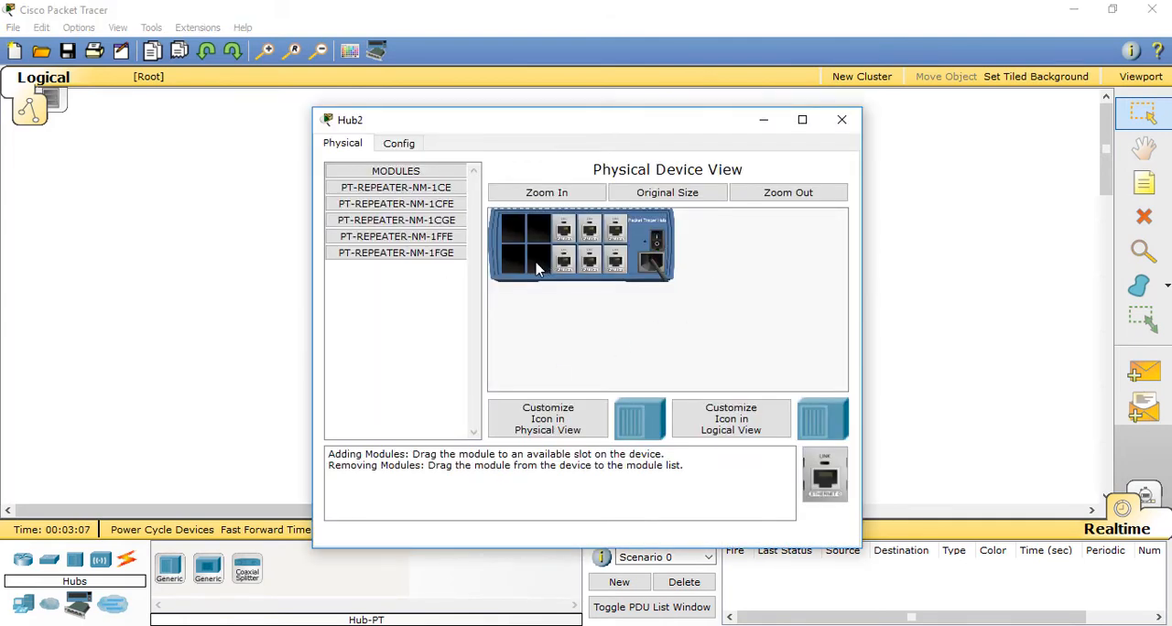
left_click_drag(560, 263, 442, 220)
left_click_drag(562, 231, 445, 220)
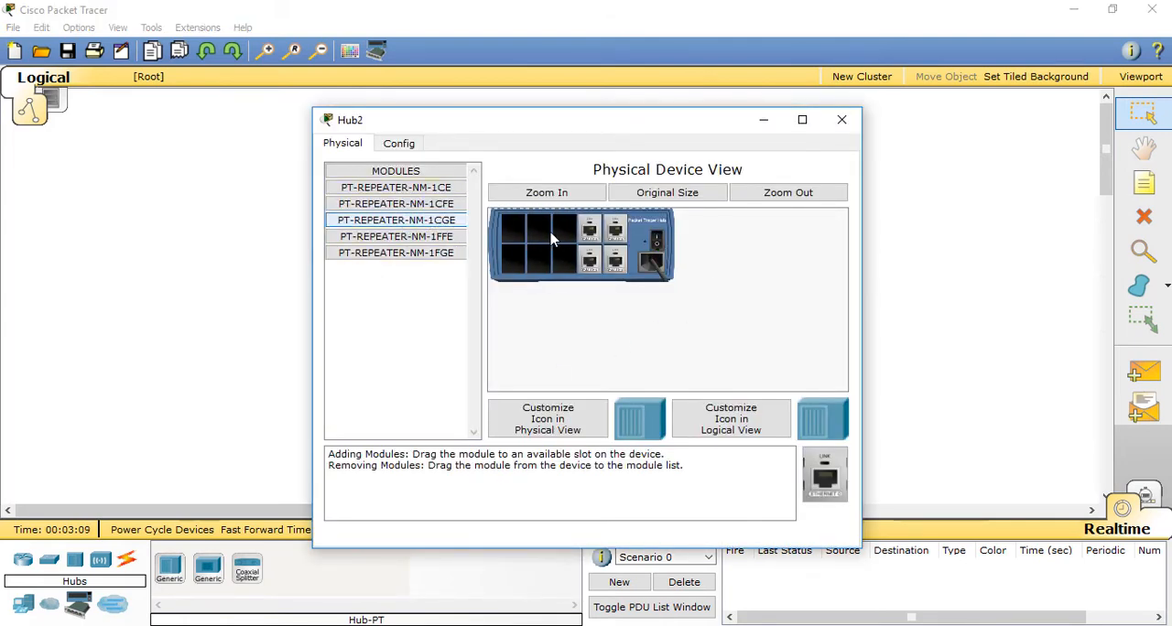
left_click_drag(589, 261, 421, 229)
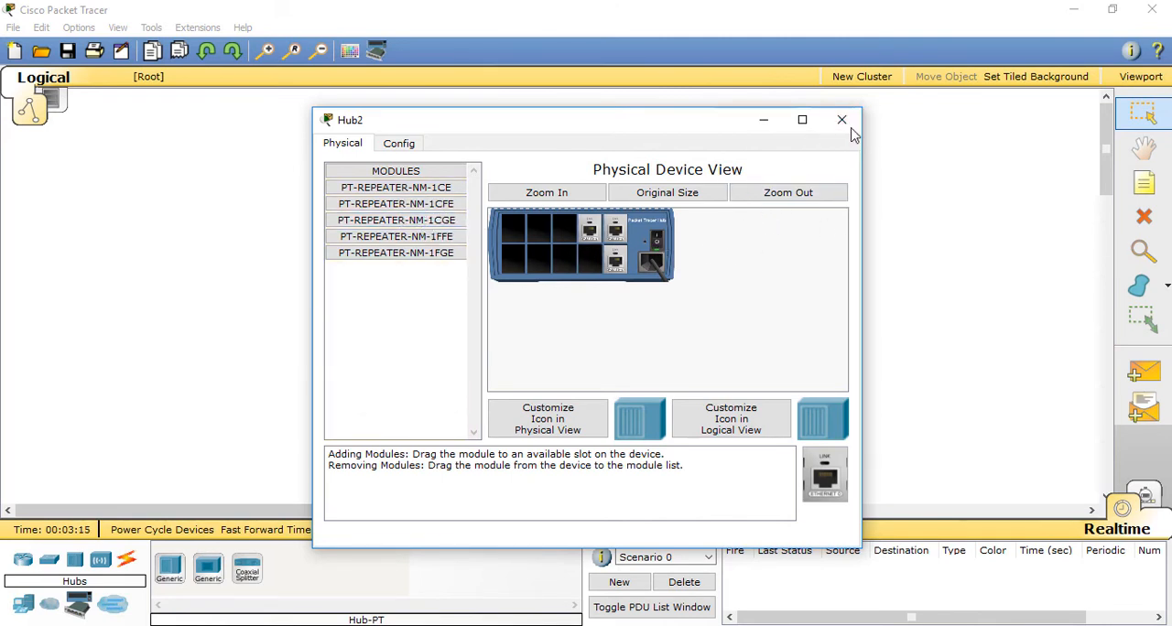
left_click(842, 120)
Step: Reduce Hub3 to three ports by taking out three of its port modules
left_click(606, 307)
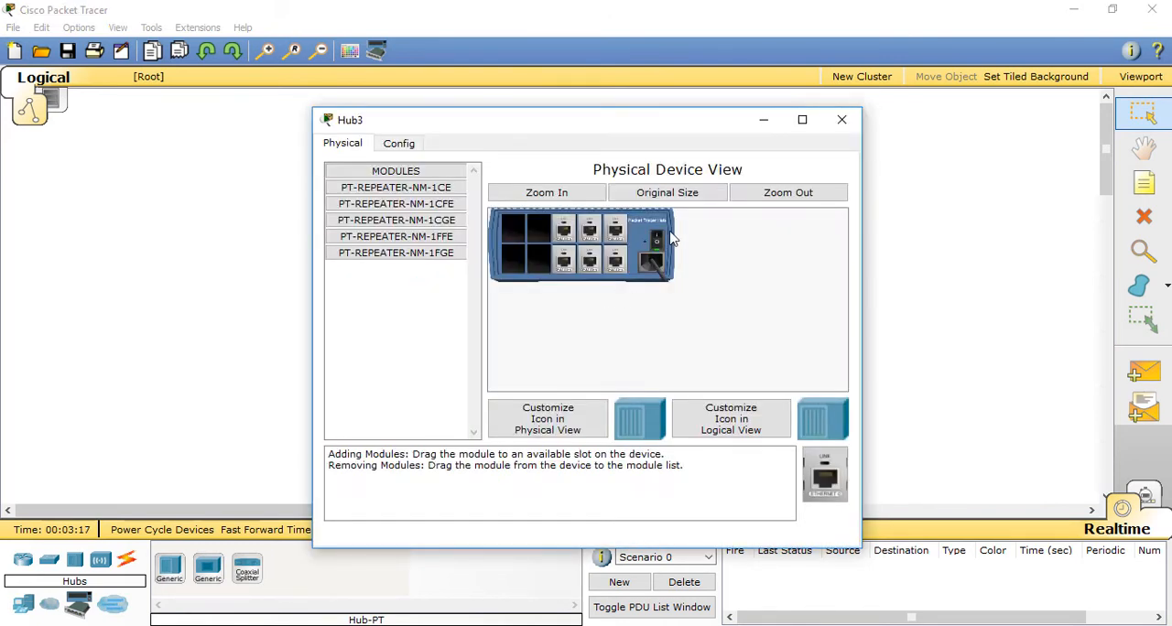
left_click_drag(560, 260, 425, 226)
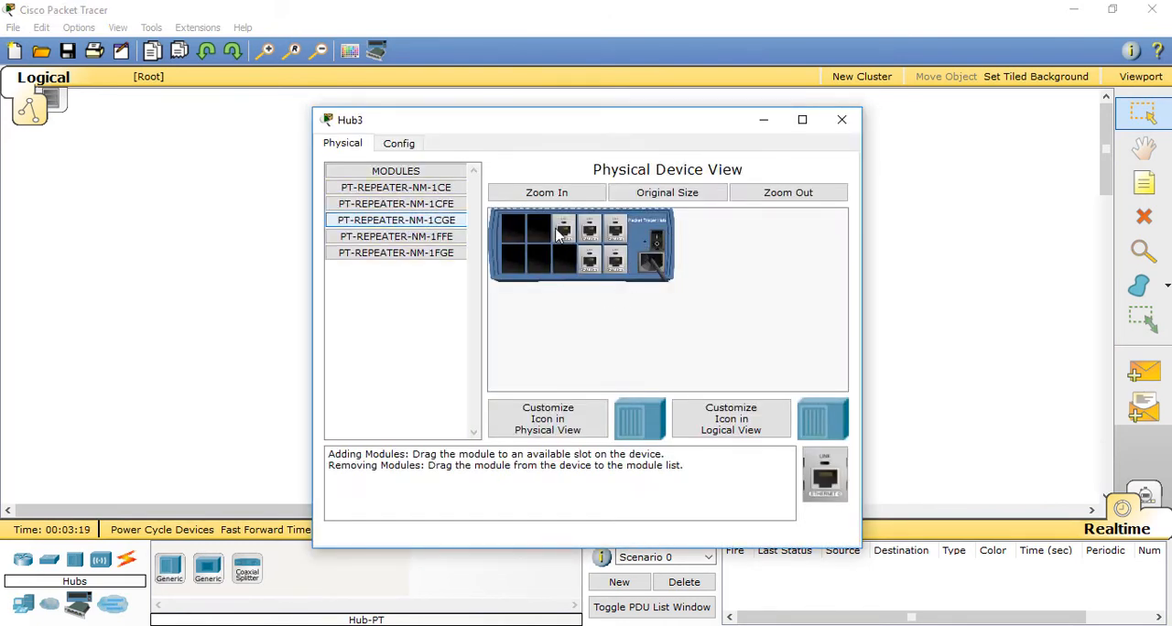
left_click_drag(561, 227, 424, 210)
left_click_drag(593, 256, 407, 222)
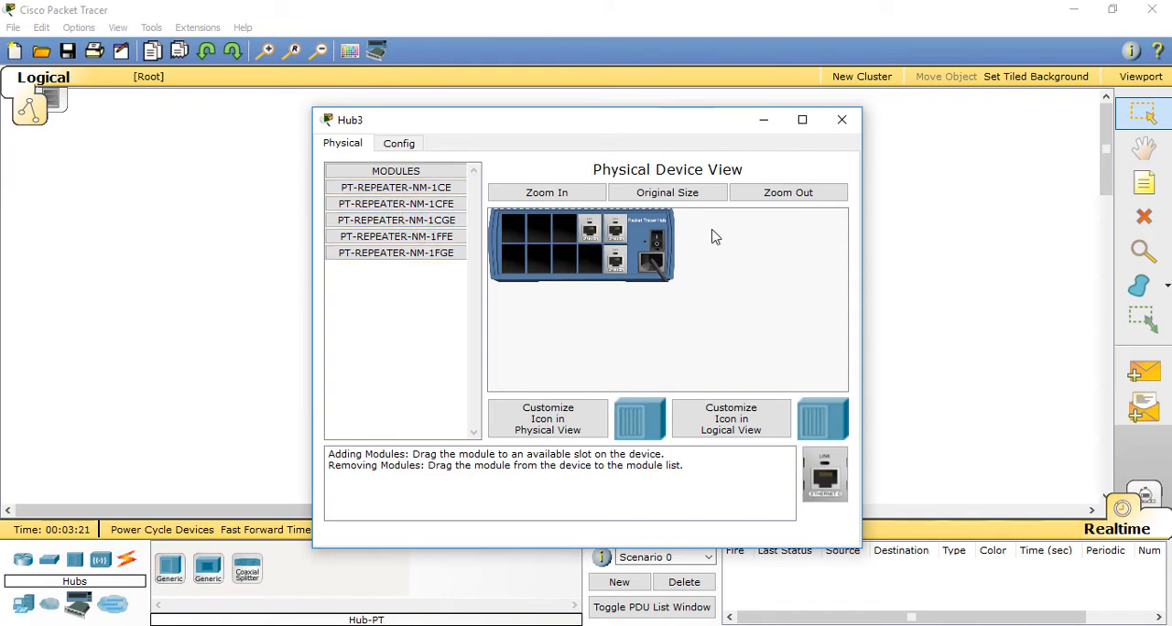
left_click(841, 120)
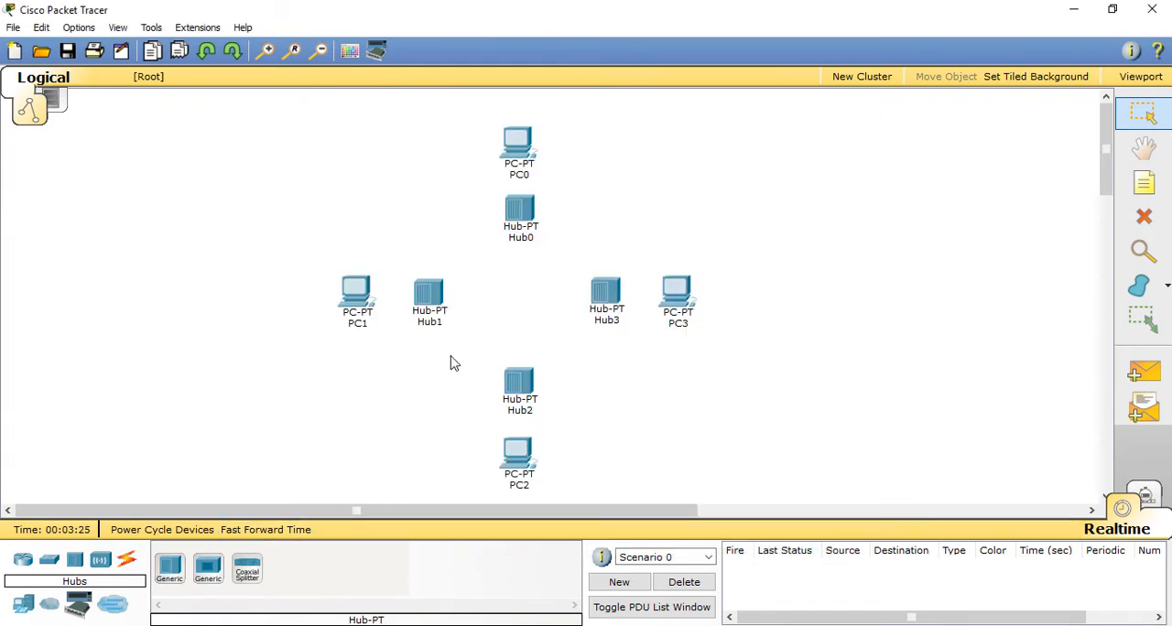
Step: Connect Port 0 of Hub1 to Hub0 with a copper cross-over cable
left_click(129, 560)
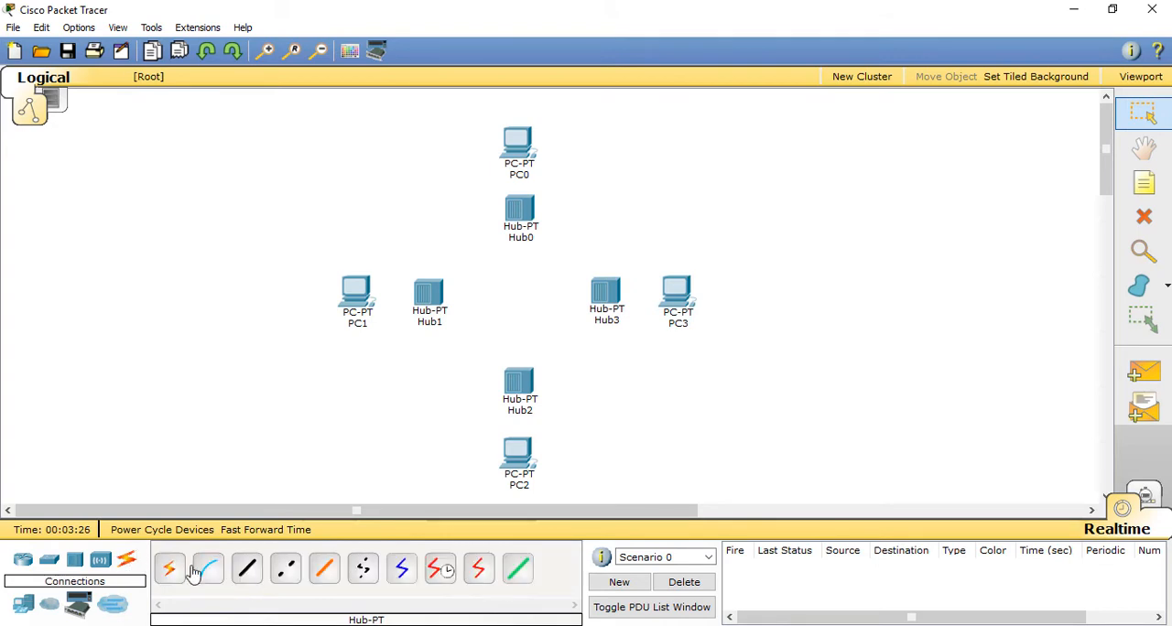
left_click(285, 569)
left_click(430, 293)
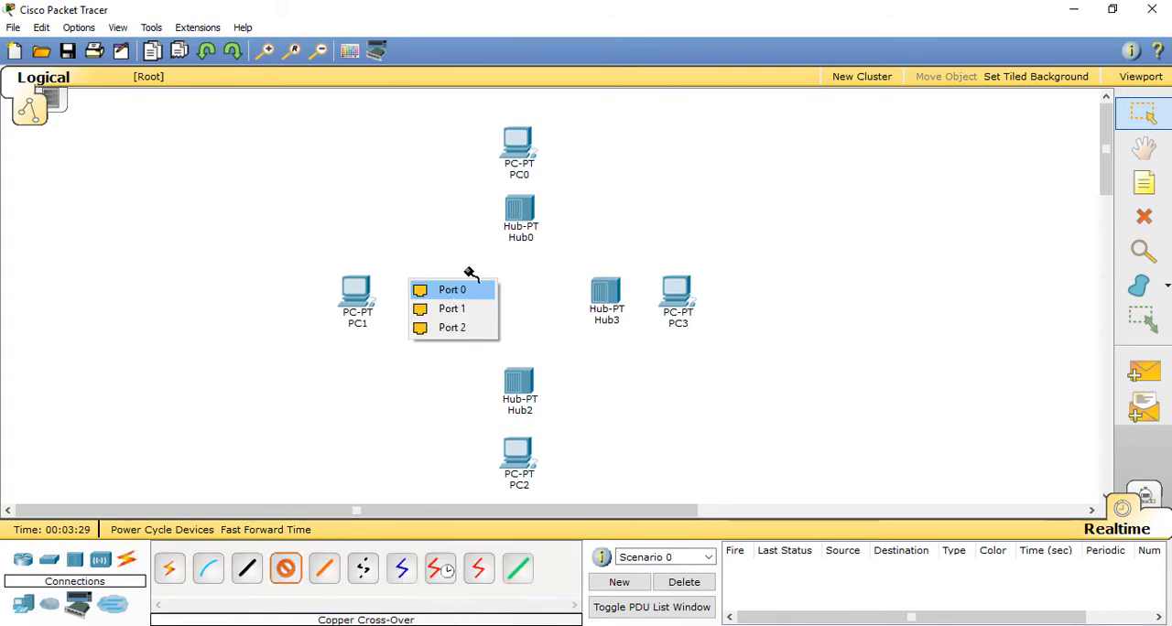
left_click(458, 289)
left_click(519, 216)
left_click(534, 223)
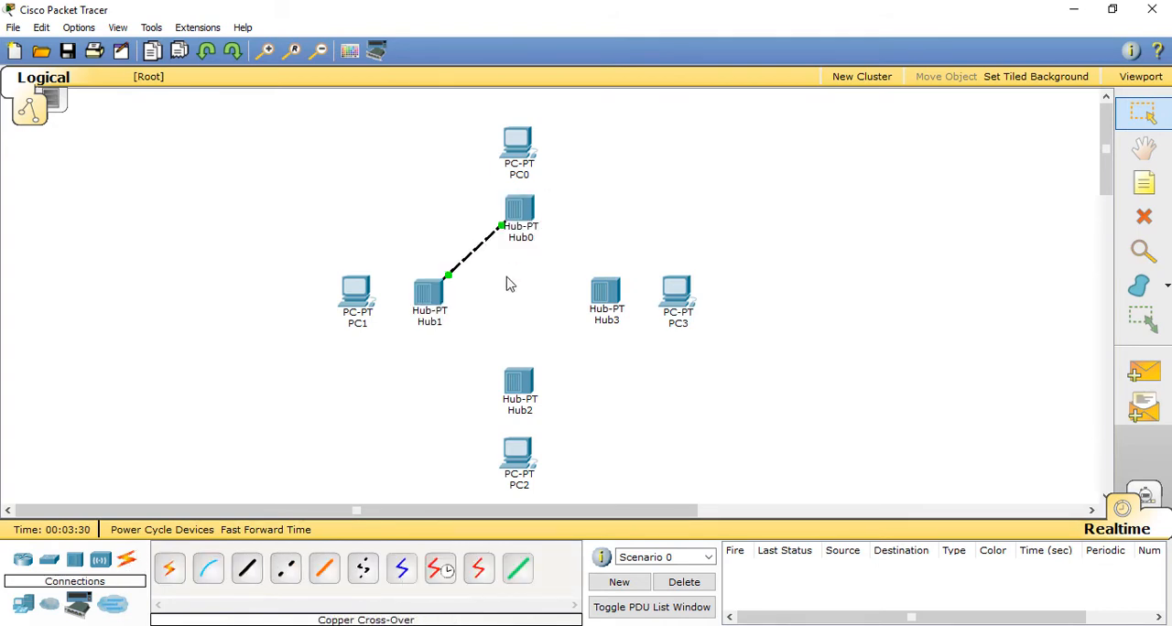
Step: Connect Port 2 of Hub1 to Port 0 of Hub2 with a copper cross-over cable
left_click(286, 569)
left_click(435, 298)
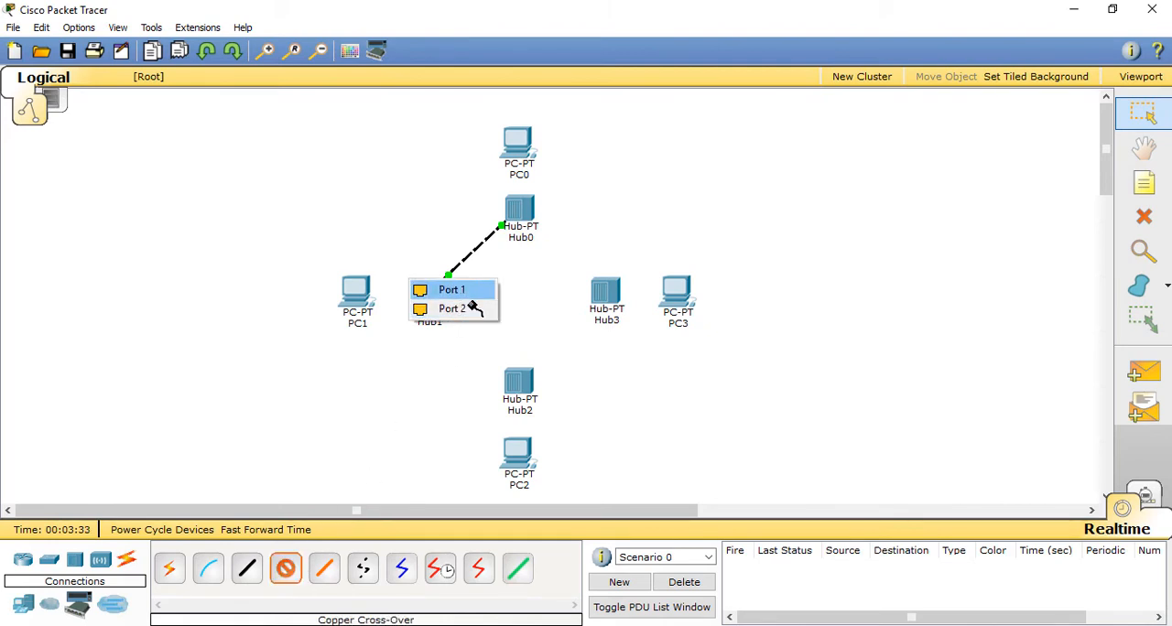
left_click(467, 308)
left_click(522, 385)
left_click(540, 385)
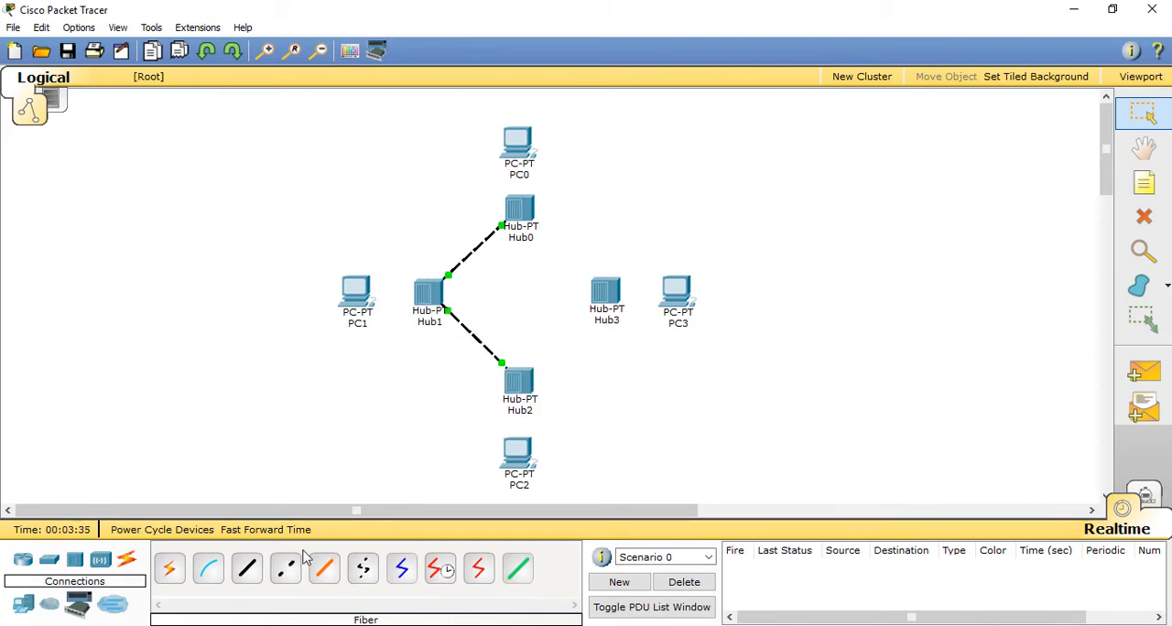
Step: Connect Port 1 of Hub2 to Port 0 of Hub3 with a copper cross-over cable
left_click(286, 569)
left_click(539, 380)
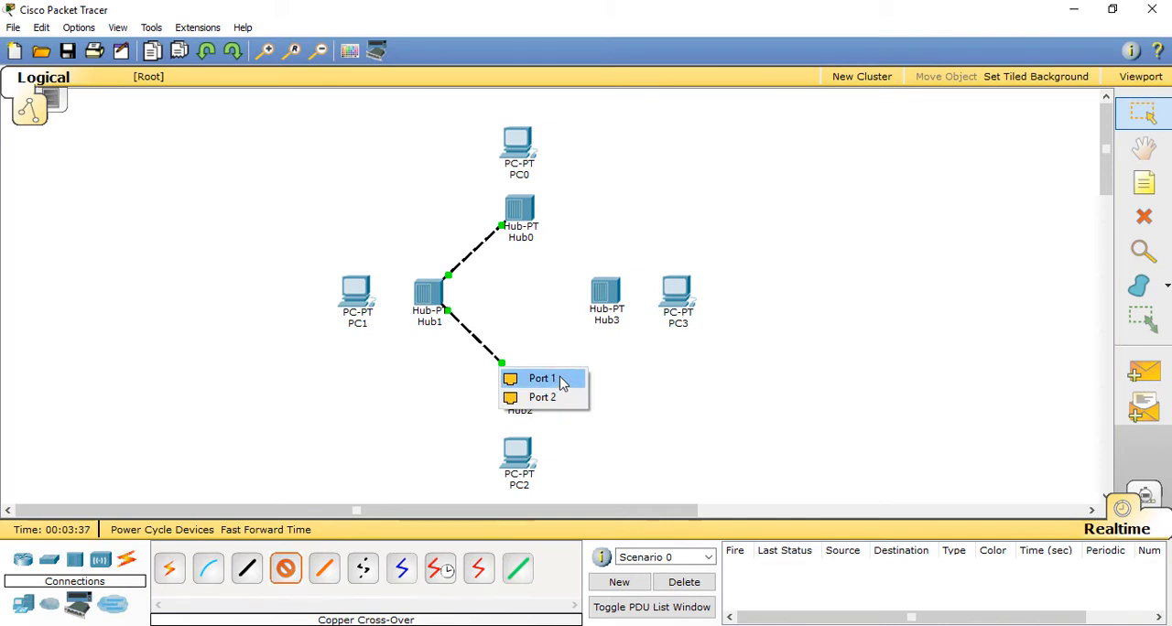
left_click(561, 383)
left_click(606, 292)
left_click(622, 293)
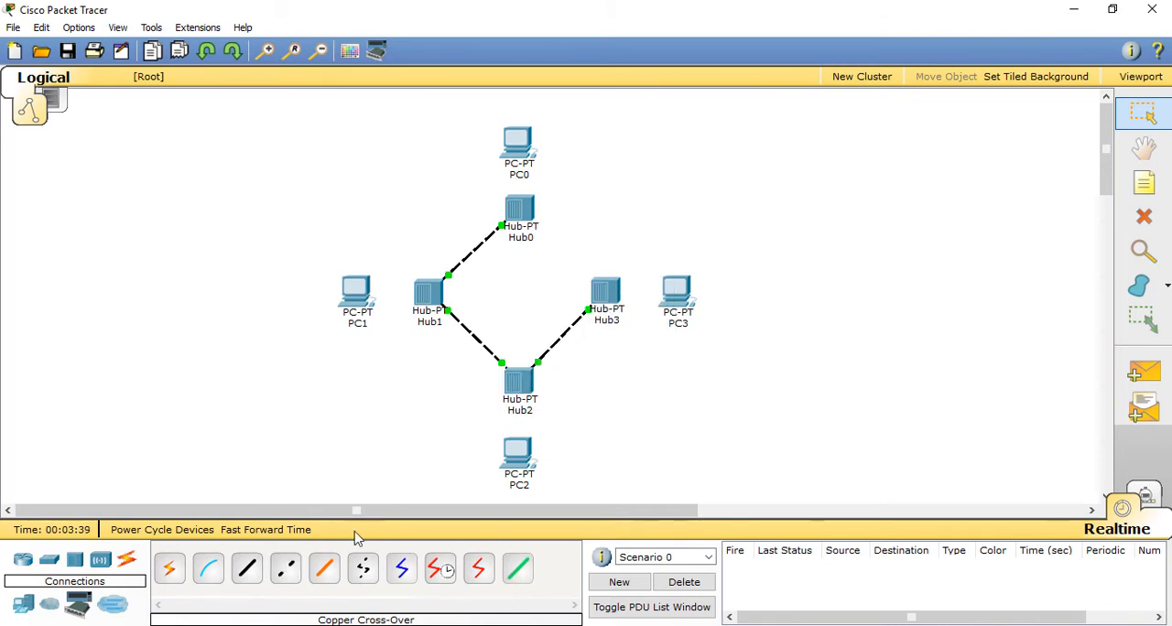
Step: Close the hub loop with a copper cross-over cable from Port 1 of Hub3 to Hub0
left_click(285, 569)
left_click(606, 290)
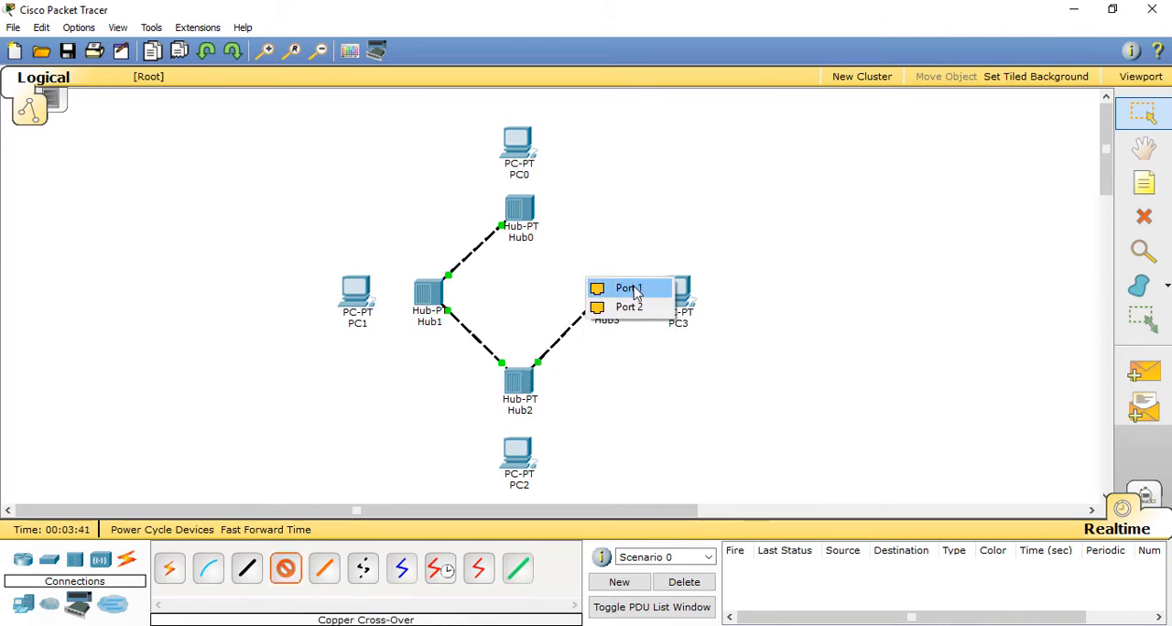
left_click(634, 291)
left_click(520, 216)
left_click(540, 203)
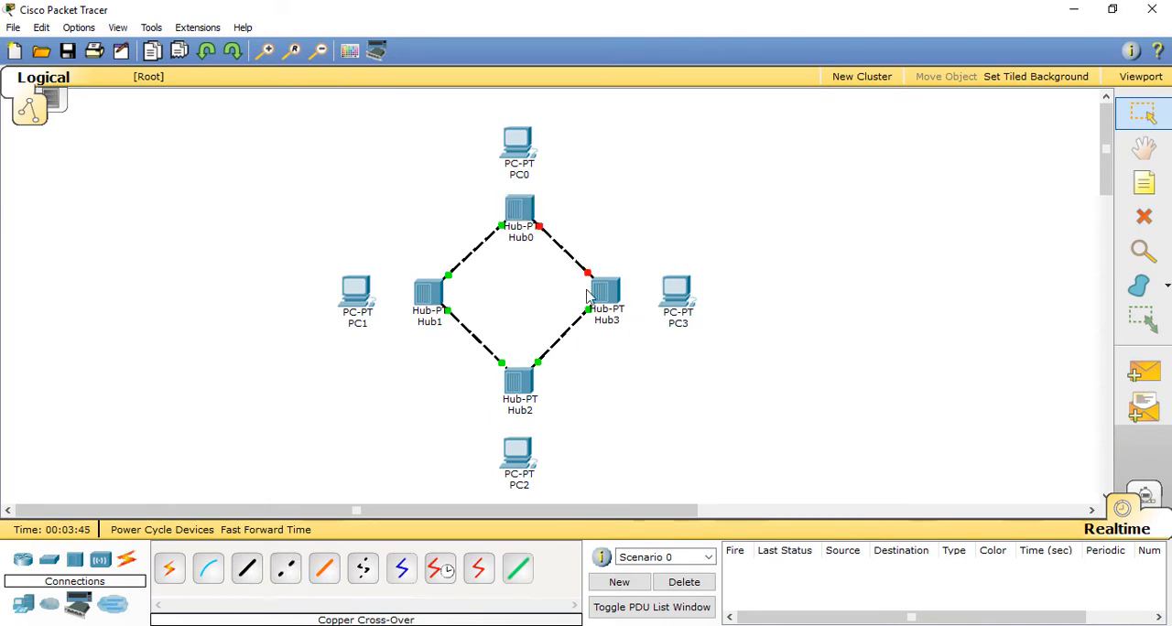
Step: Adjust the positions of PC0, PC1 and PC2 slightly around the hub ring
left_click_drag(526, 144, 528, 140)
left_click_drag(355, 295, 352, 300)
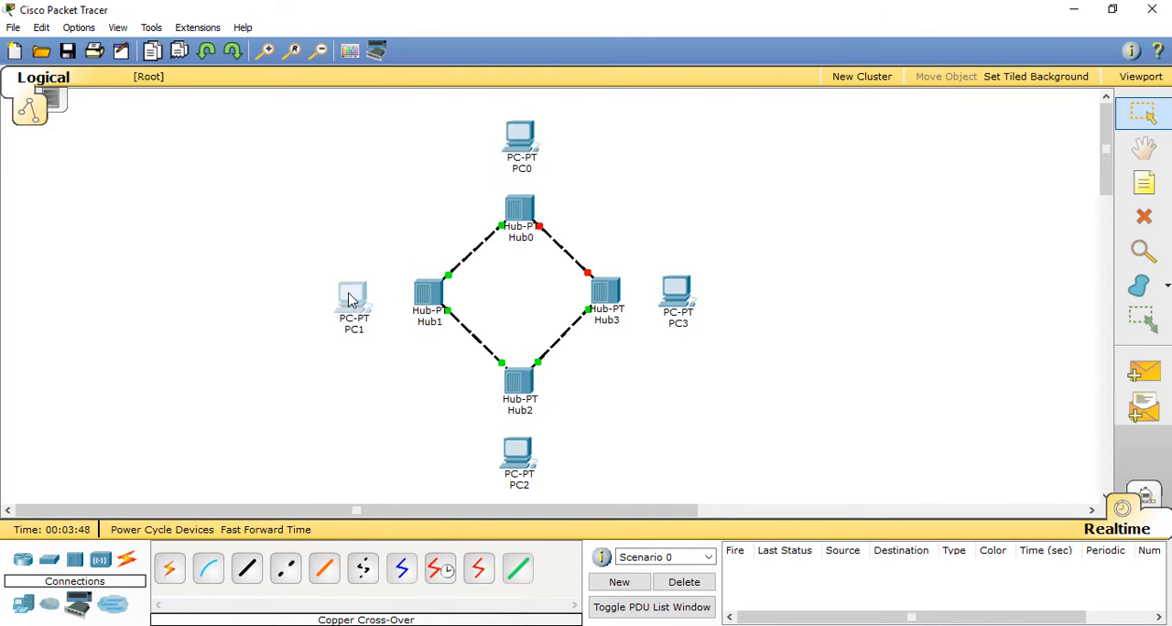
left_click_drag(520, 458, 522, 460)
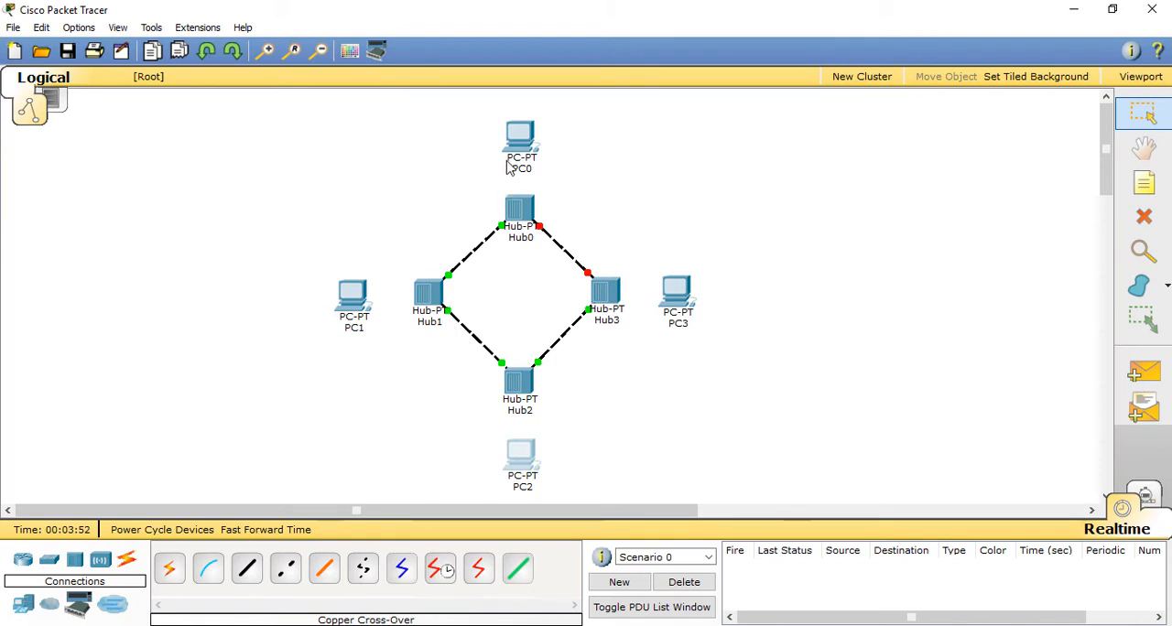
Step: Connect PC0 to Hub0 with a copper straight-through cable
left_click(246, 568)
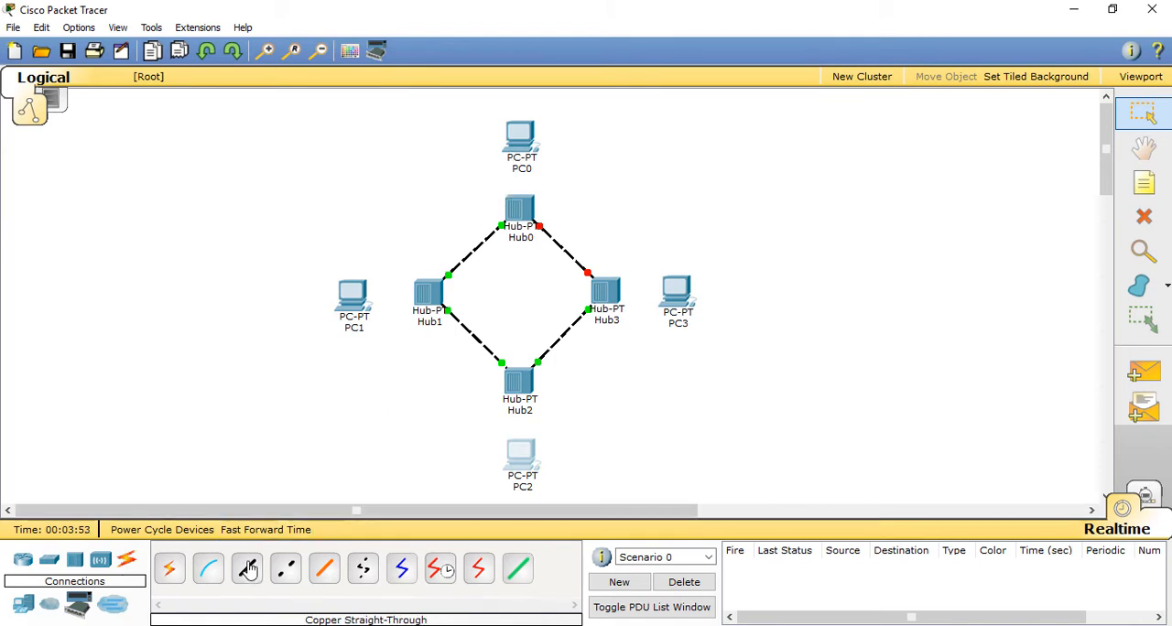
left_click(520, 142)
left_click(563, 154)
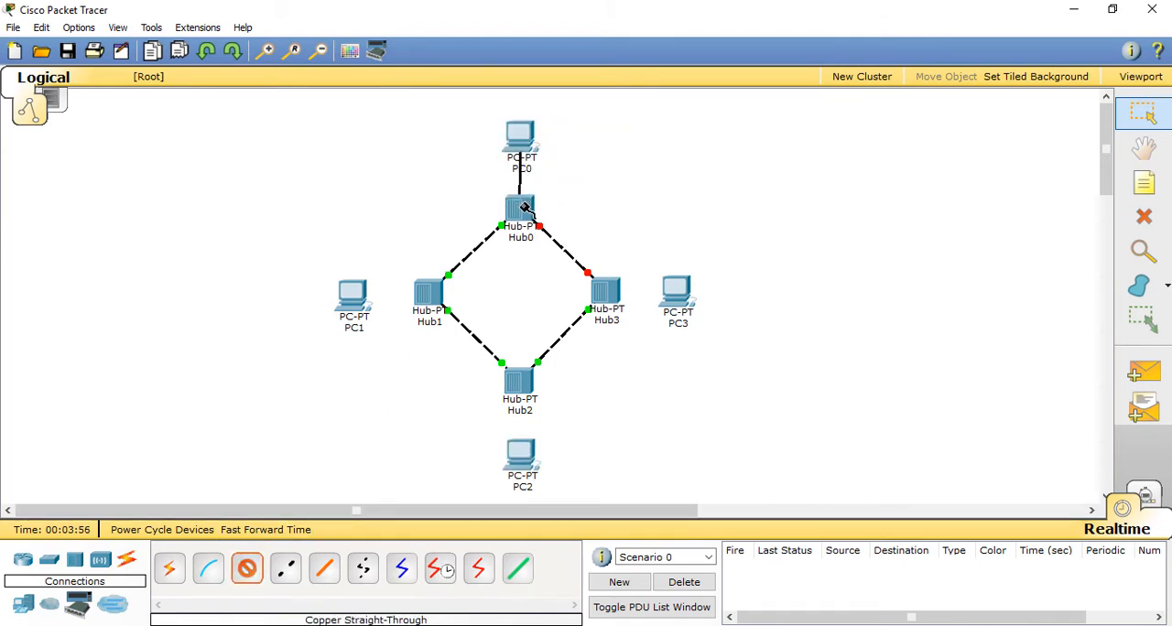
left_click(526, 208)
left_click(554, 209)
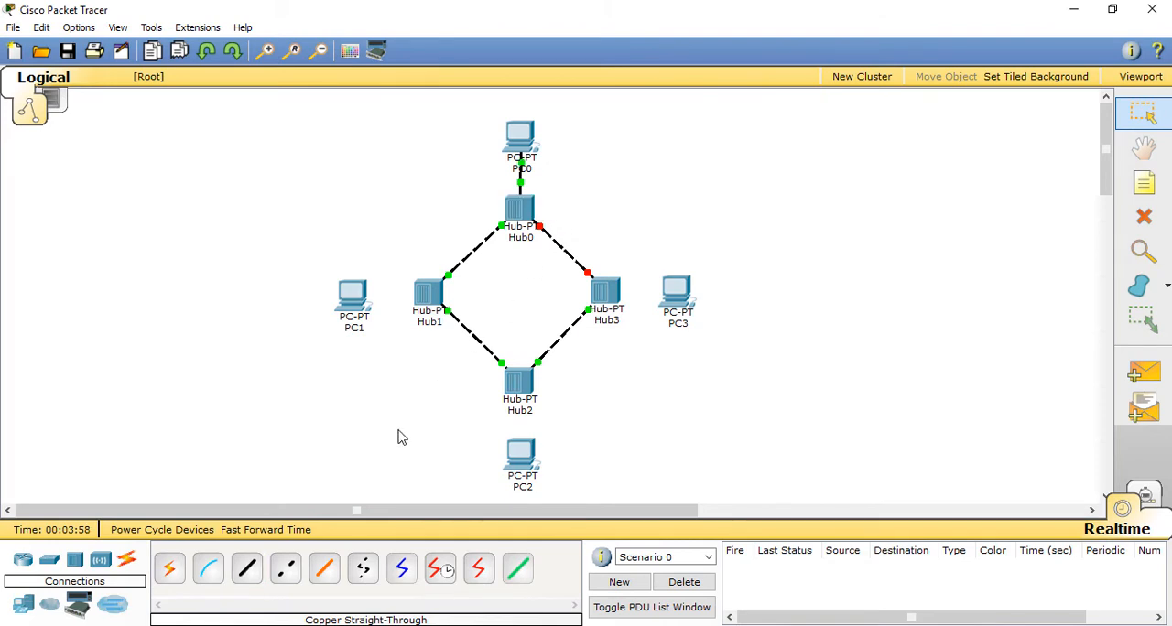
Step: Connect FastEthernet0 of PC1 to Hub1 with a copper straight-through cable
left_click(246, 569)
left_click(366, 300)
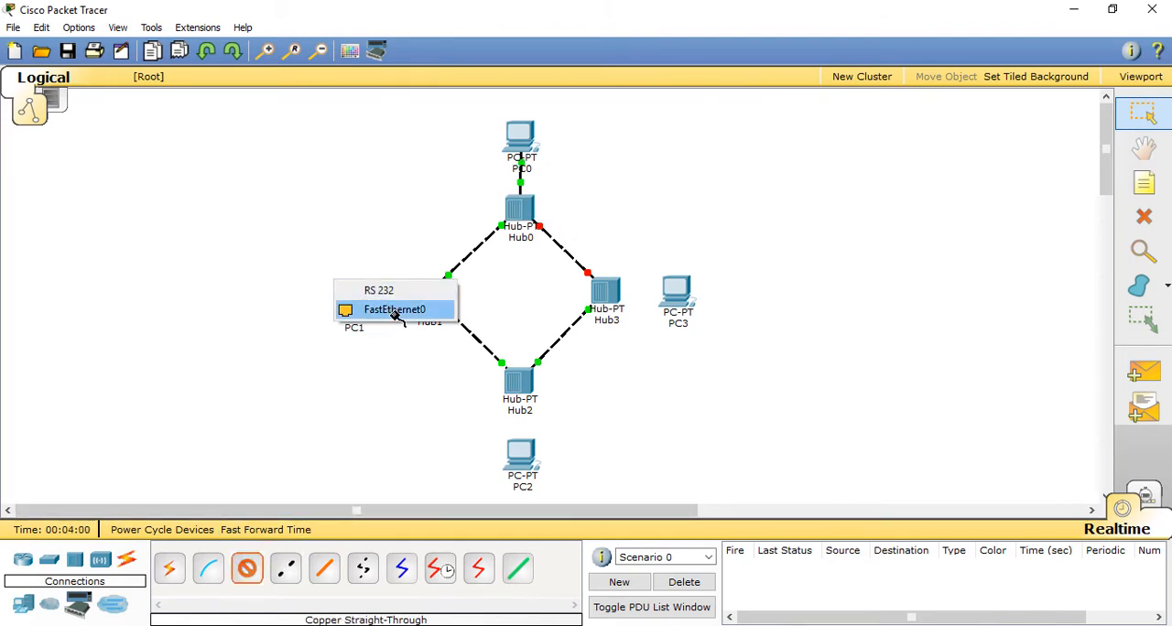
left_click(394, 306)
left_click(426, 300)
left_click(452, 290)
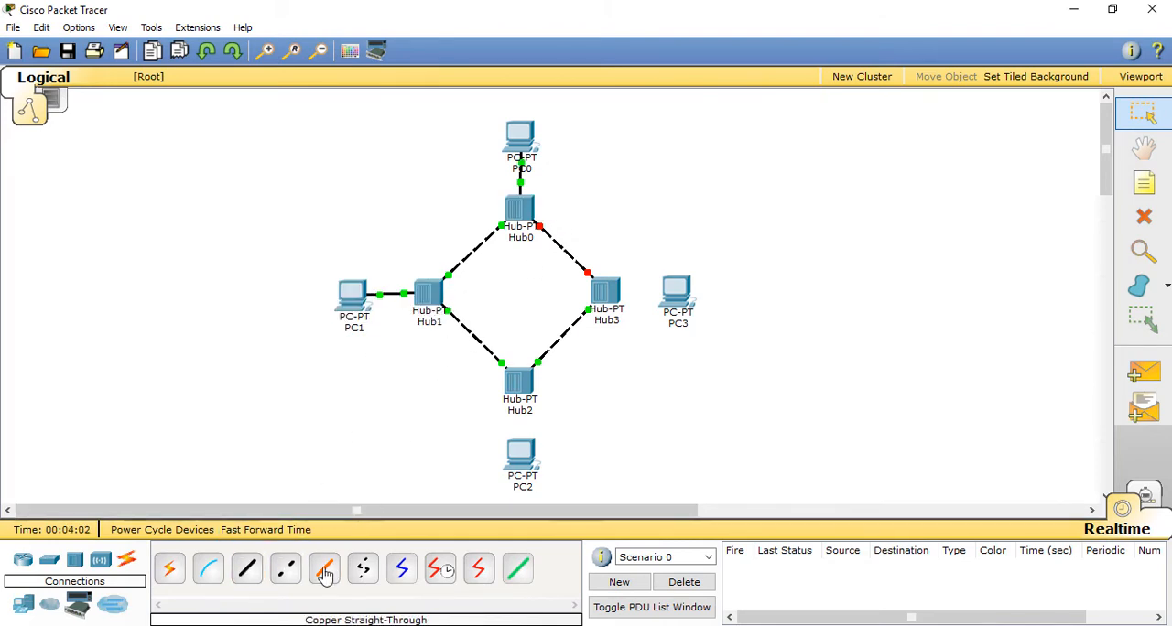
Step: Connect FastEthernet0 of PC2 to Port 2 of Hub2 with a copper straight-through cable
left_click(246, 568)
left_click(520, 455)
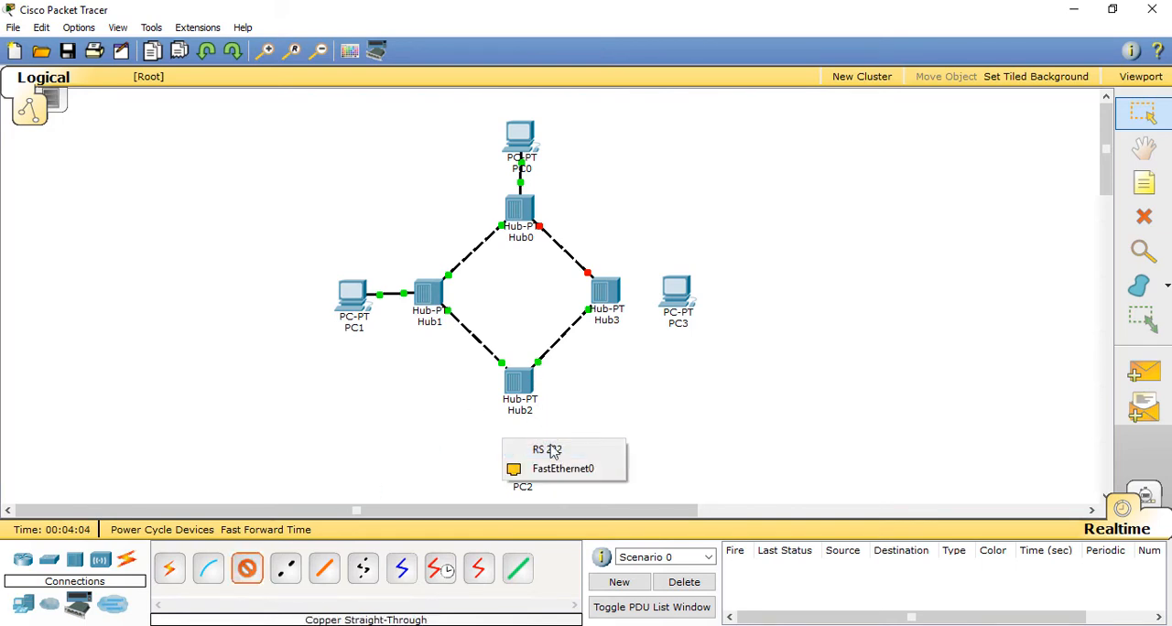
left_click(555, 467)
left_click(526, 387)
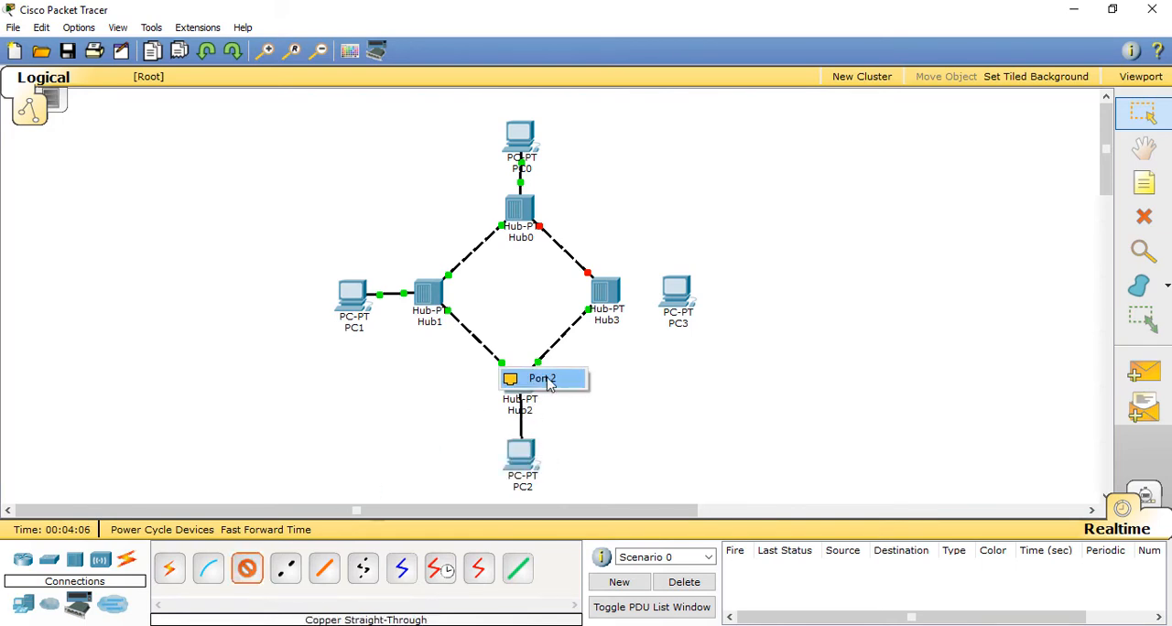
left_click(542, 377)
Step: Connect FastEthernet0 of PC3 to Hub3 with a copper straight-through cable, and align PC2 beneath Hub2
left_click(247, 568)
left_click(682, 295)
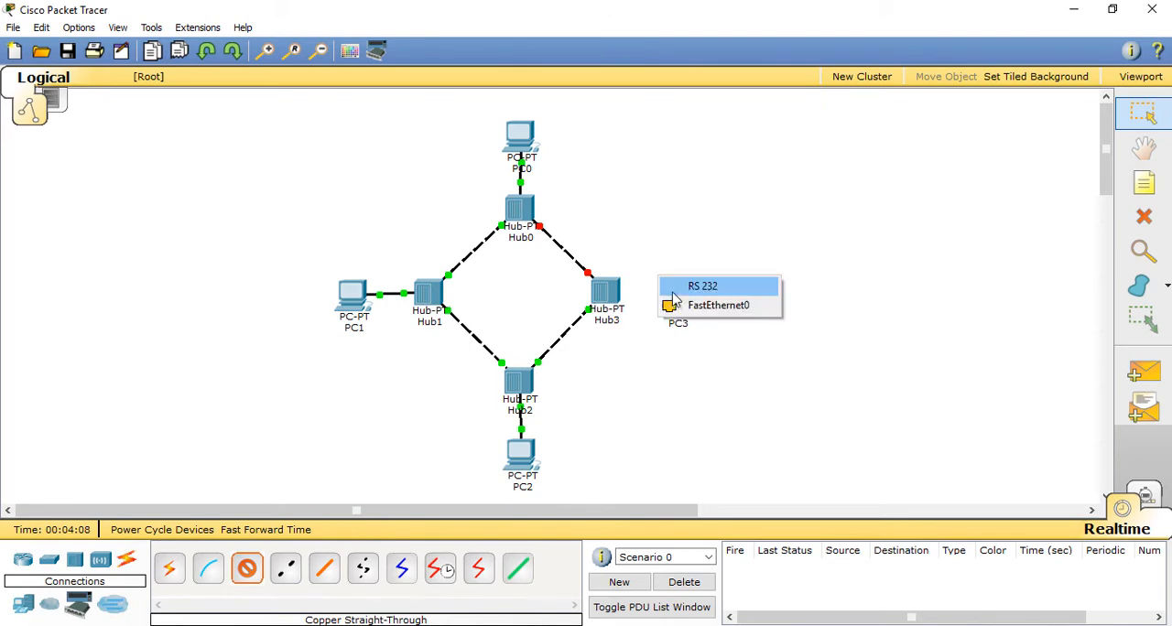
left_click(701, 307)
left_click(608, 296)
left_click(624, 291)
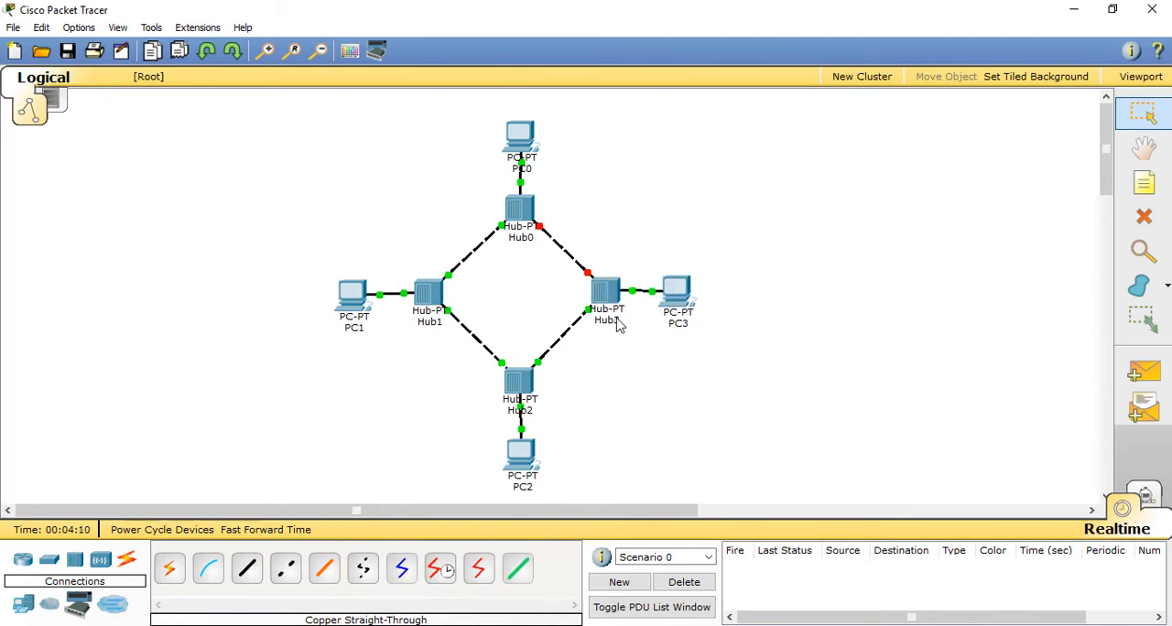
left_click_drag(518, 470, 520, 467)
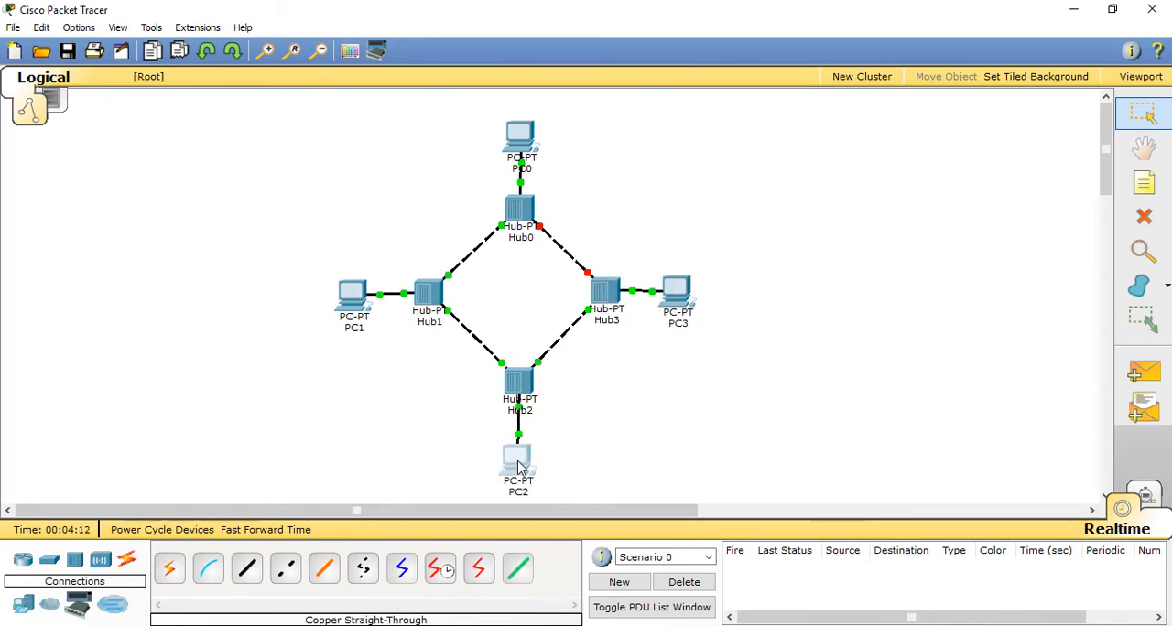
Step: Switch to the PowerPoint slide show to review the ring topology diagram, and return to Cisco Packet Tracer
left_click(357, 625)
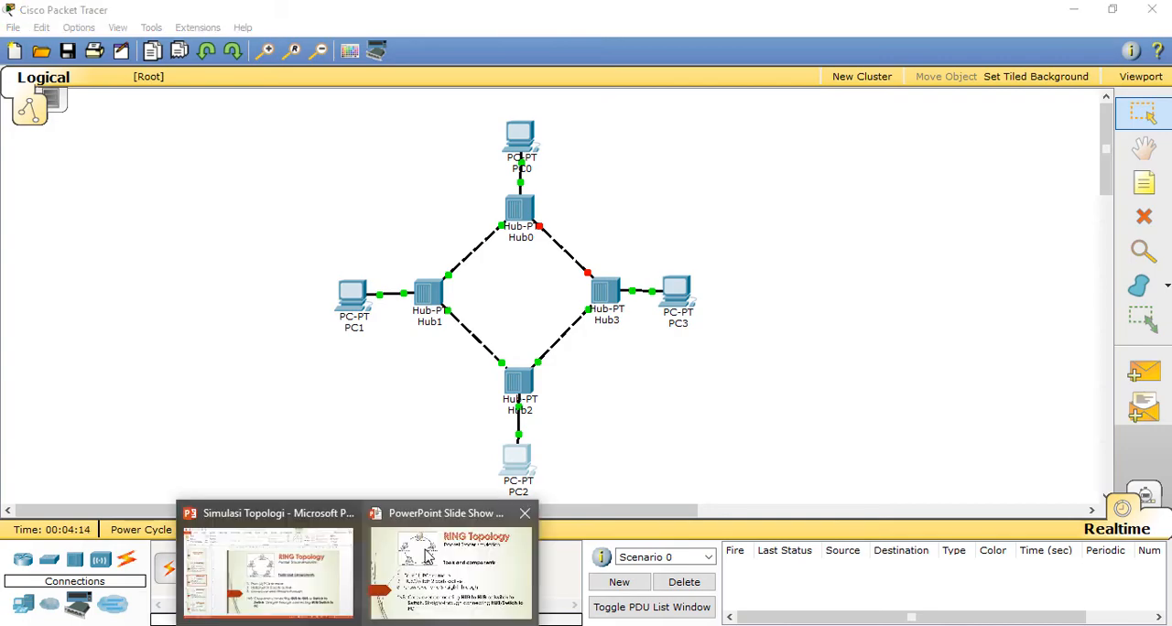
left_click(499, 557)
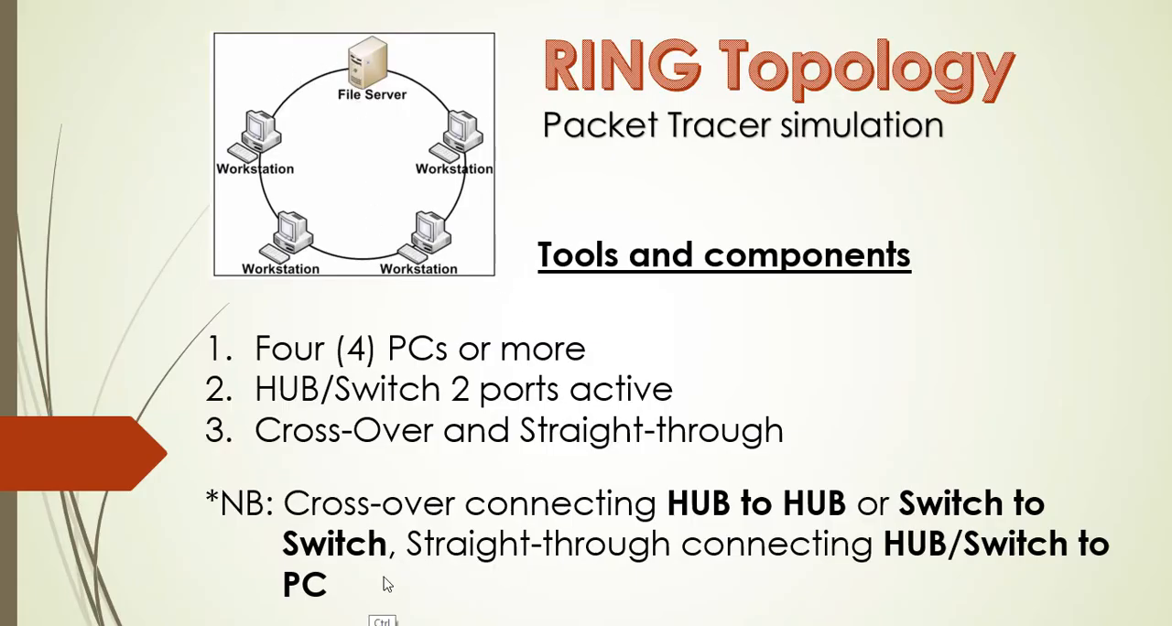
key("ctrl+2")
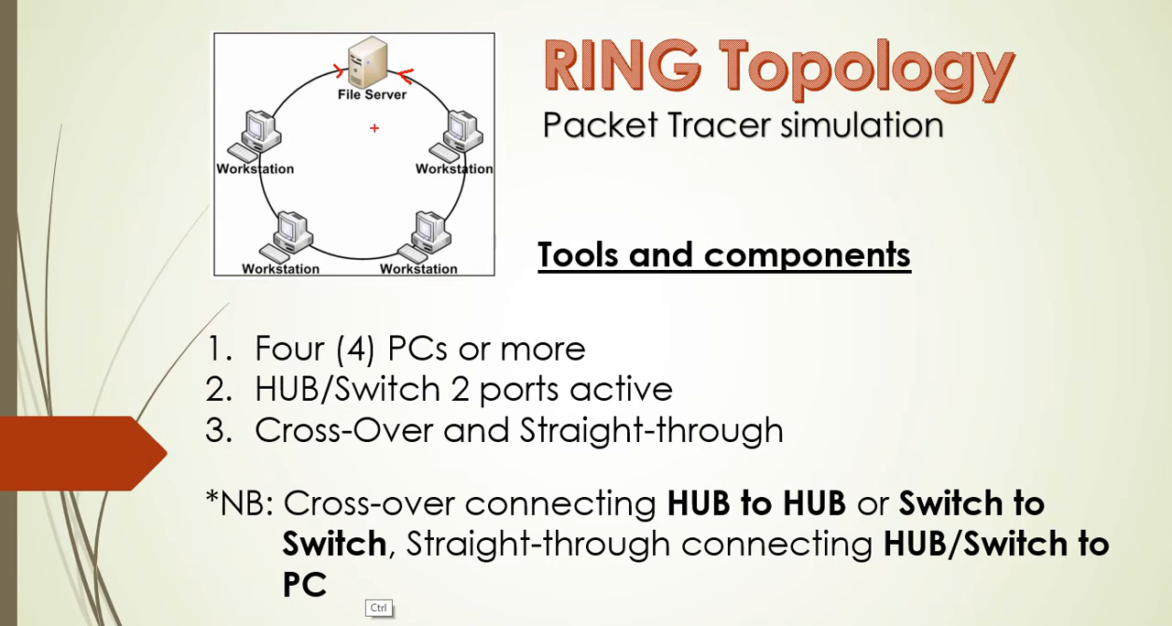
key("Escape")
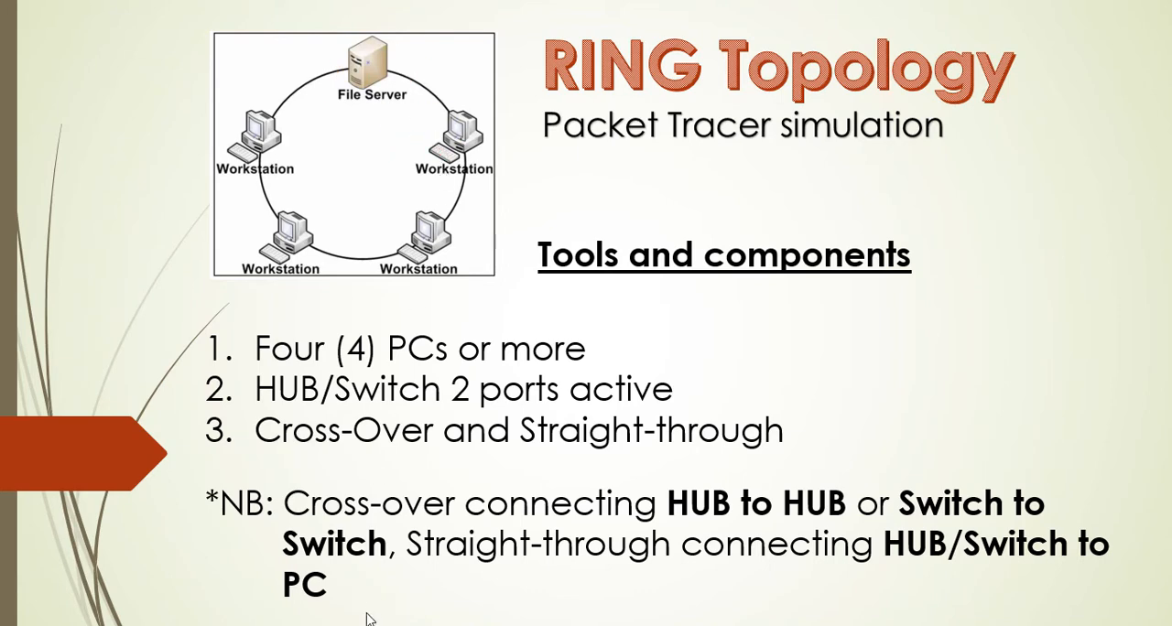
key("super")
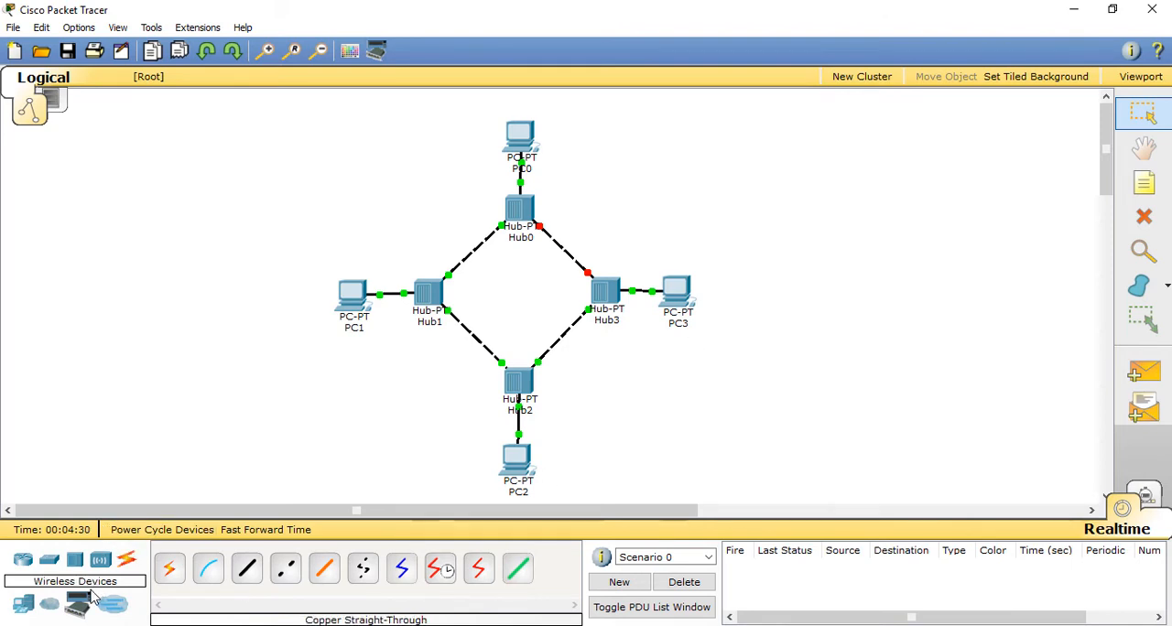
Step: Place a fifth generic PC in the empty space to the upper right of the ring and open its device window
left_click(23, 604)
left_click(171, 577)
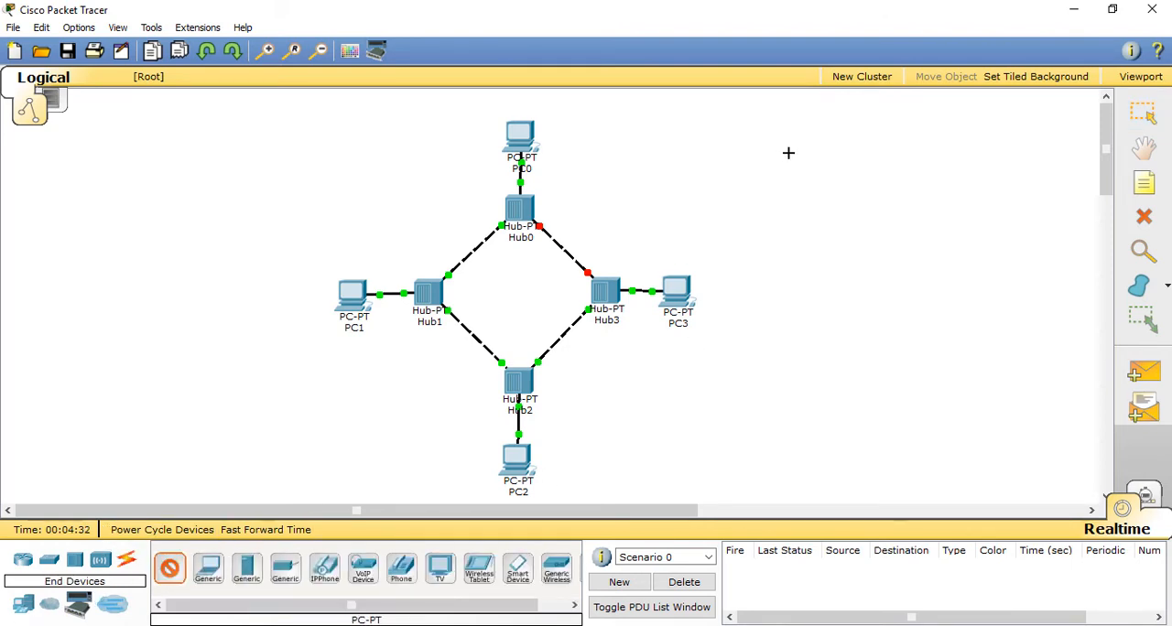
left_click(830, 174)
left_click(831, 174)
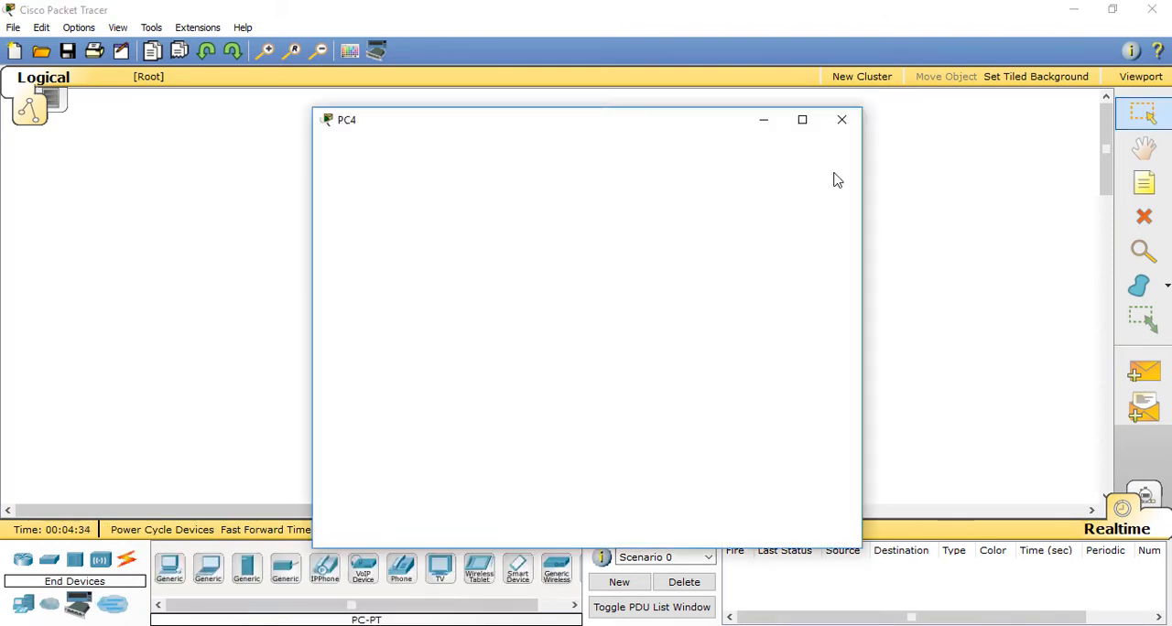
left_click_drag(728, 128, 743, 113)
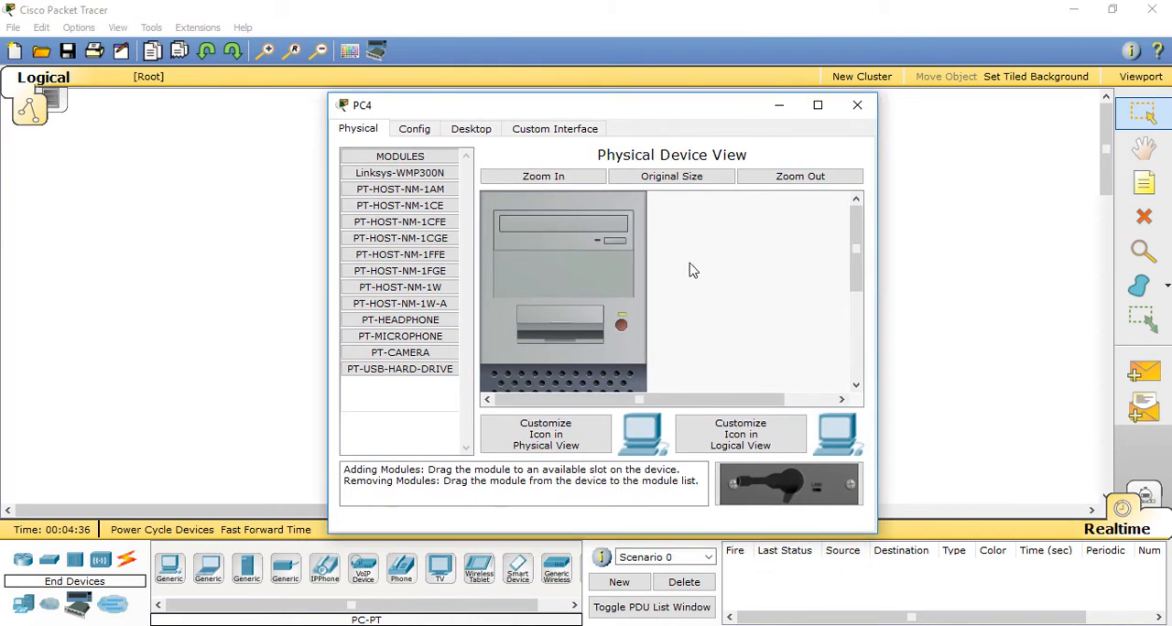
Step: Examine PC4's interface list in its configuration and the network port on the lower part of its physical case
left_click(426, 134)
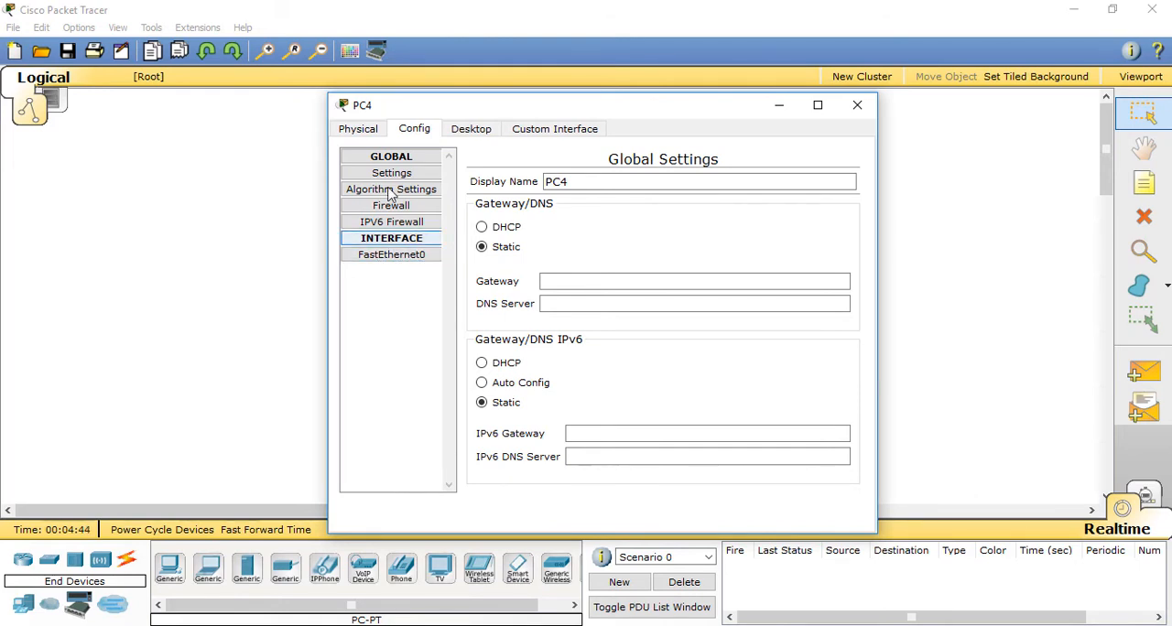
left_click(358, 129)
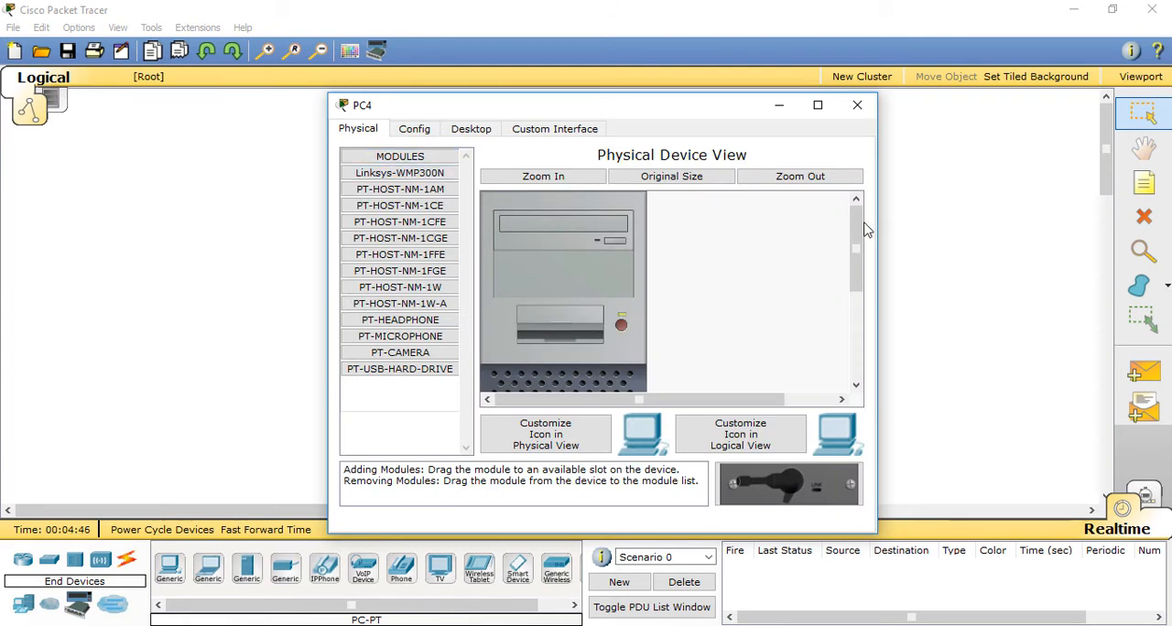
left_click_drag(857, 229, 894, 327)
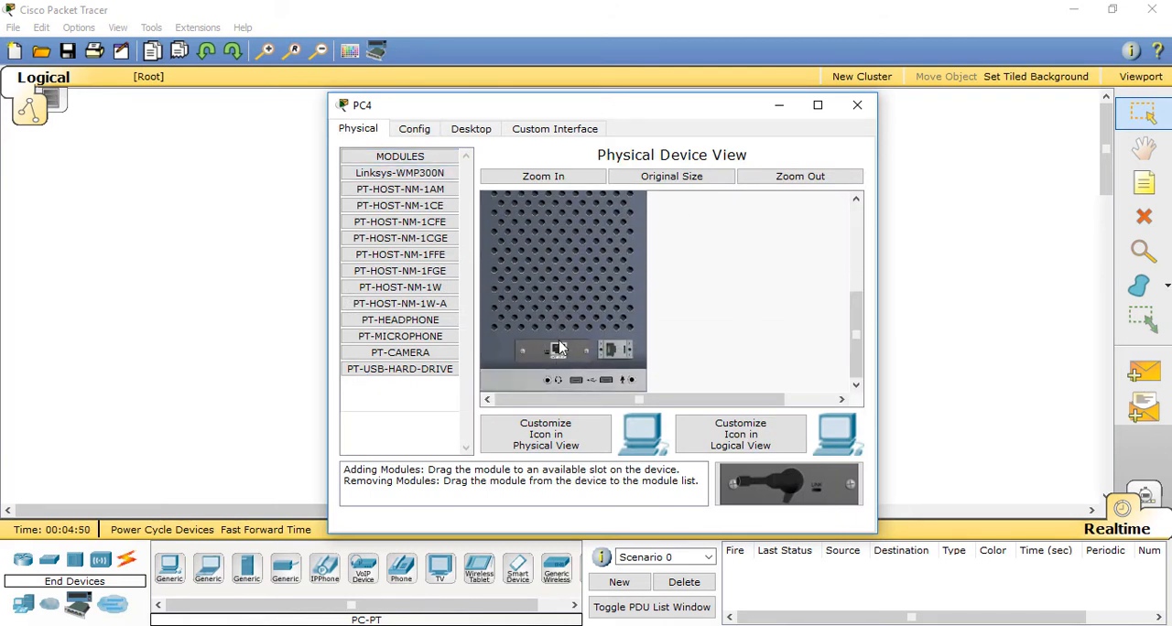
key("ctrl+2")
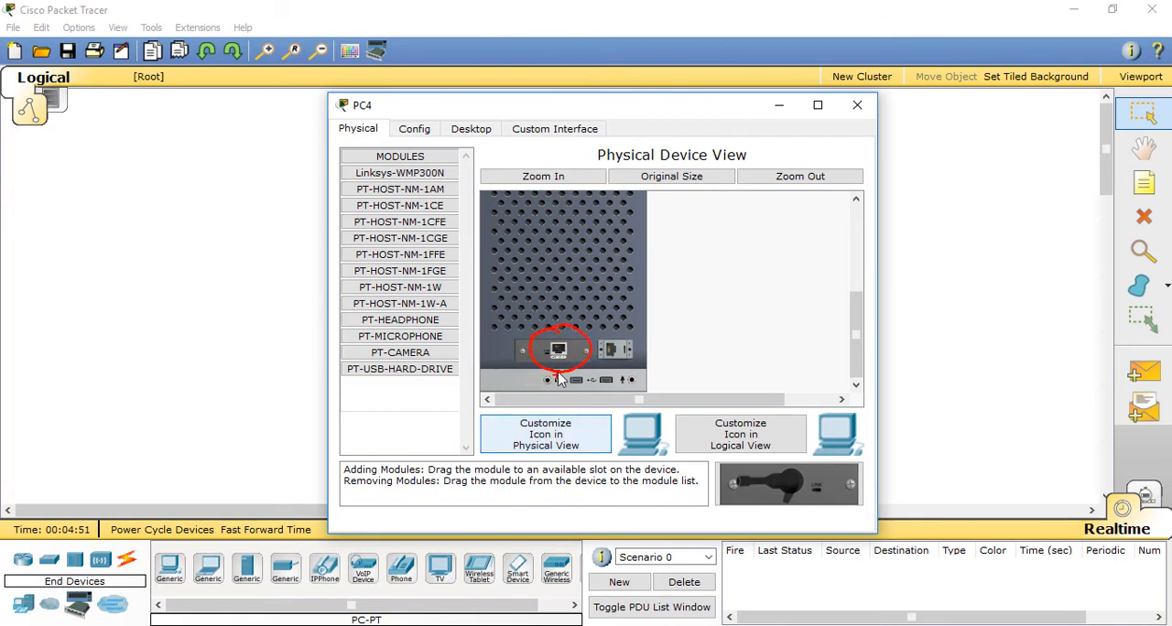
key("Escape")
Step: Power off PC4 and bring its expansion slots into view
left_click_drag(856, 335, 881, 261)
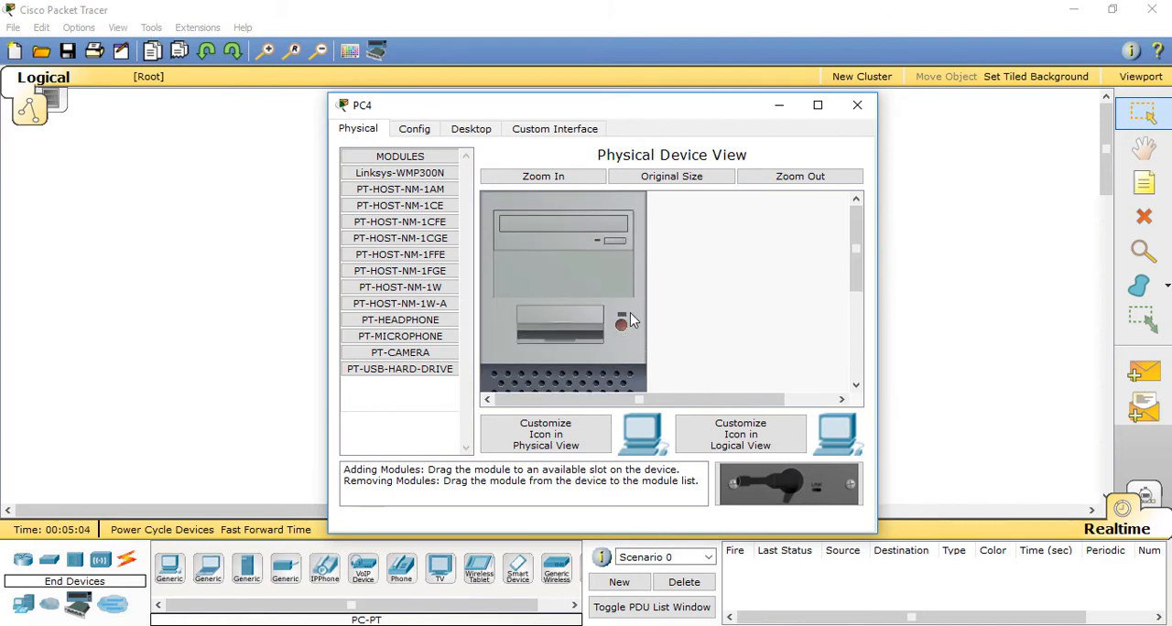
left_click_drag(855, 233, 897, 339)
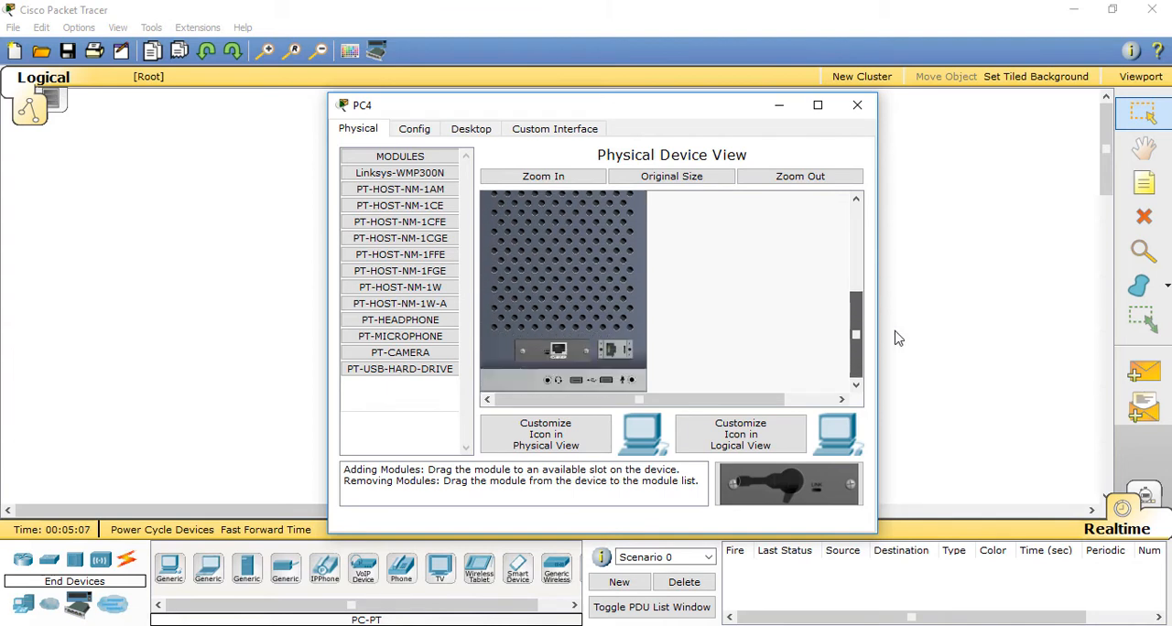
Step: Try to fit a PT-HOST-NM-1CFE module into the small slot beside PC4's installed network module
left_click(427, 213)
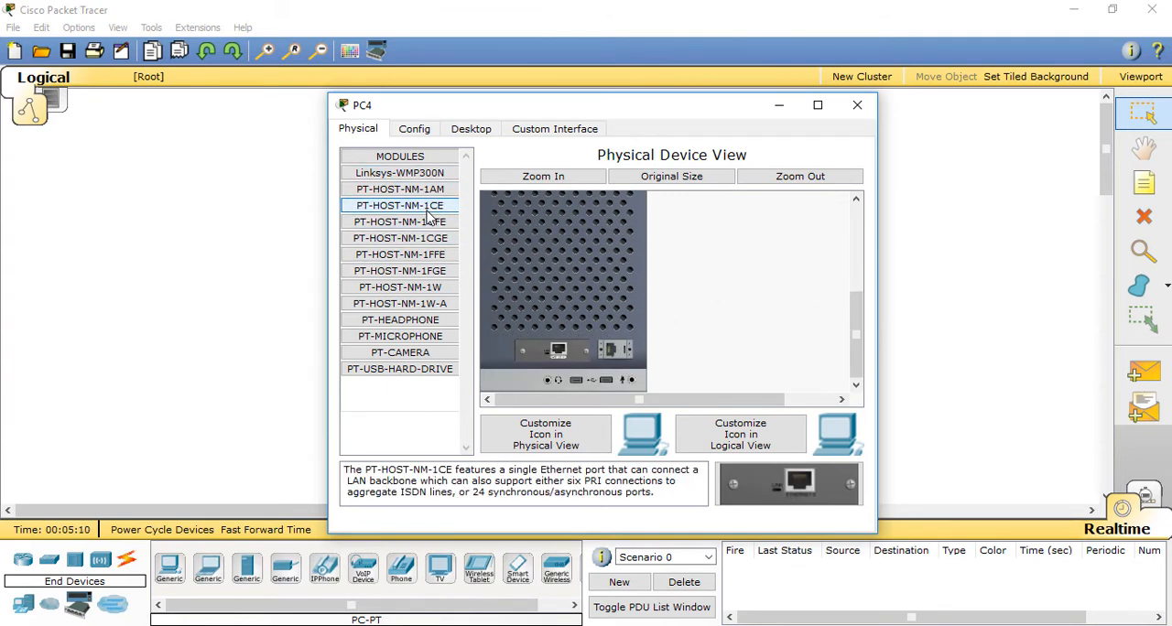
left_click(430, 224)
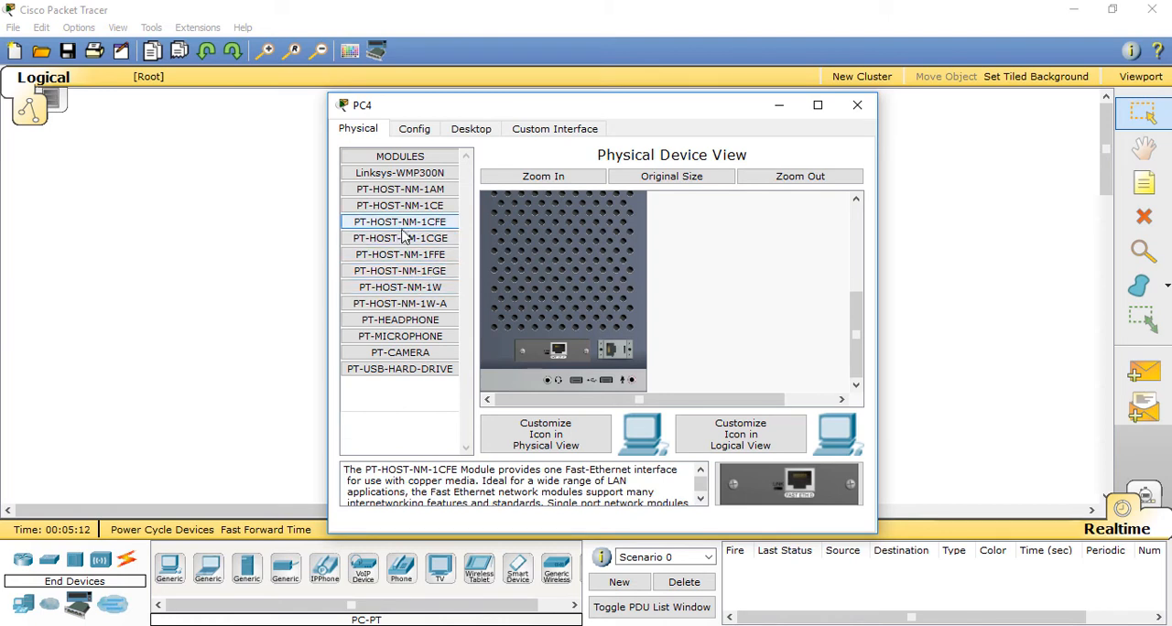
left_click_drag(381, 224, 441, 232)
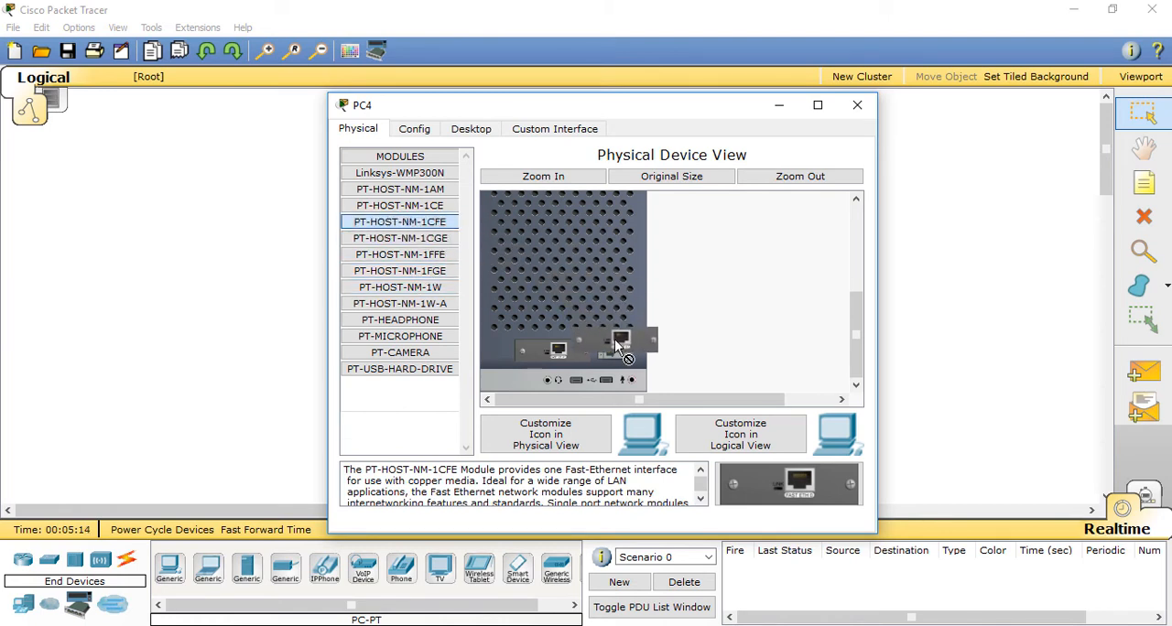
left_click_drag(615, 341, 615, 347)
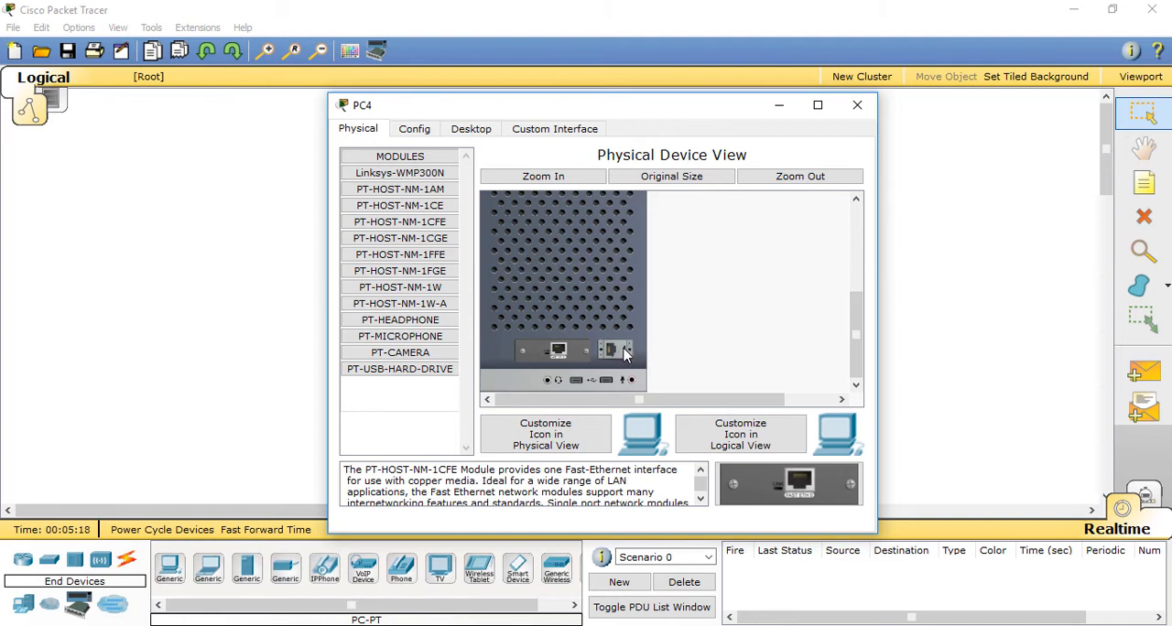
Step: Remove the installed Fast Ethernet module from PC4 and try to open its configuration with the power off
left_click_drag(563, 352, 400, 224)
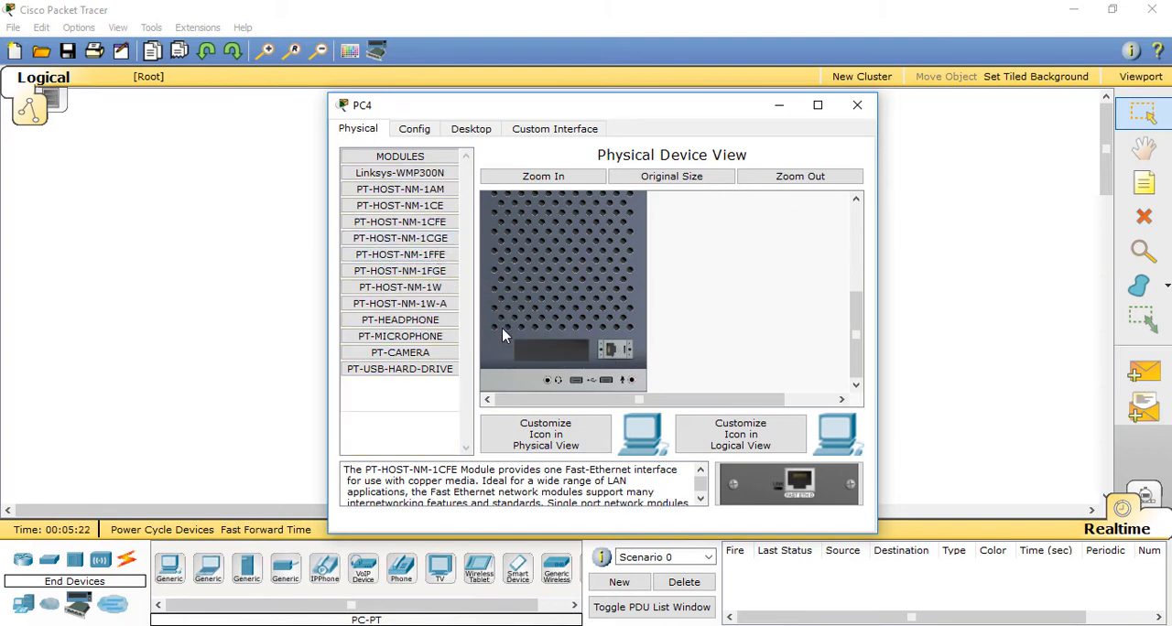
left_click(414, 128)
left_click(641, 333)
left_click(414, 129)
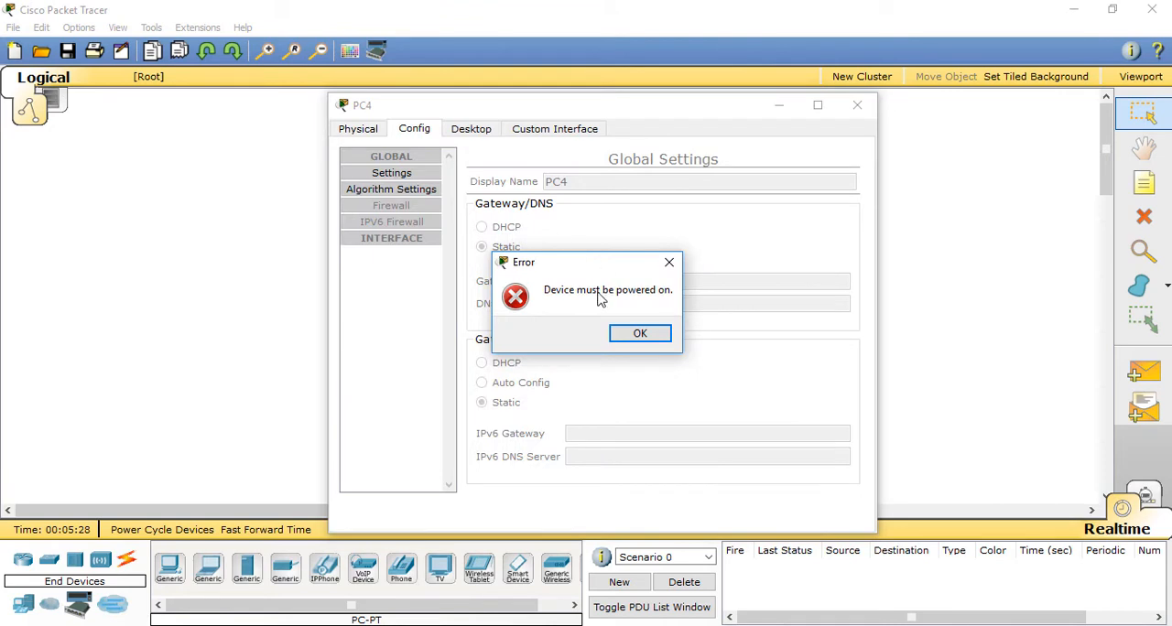
left_click(640, 333)
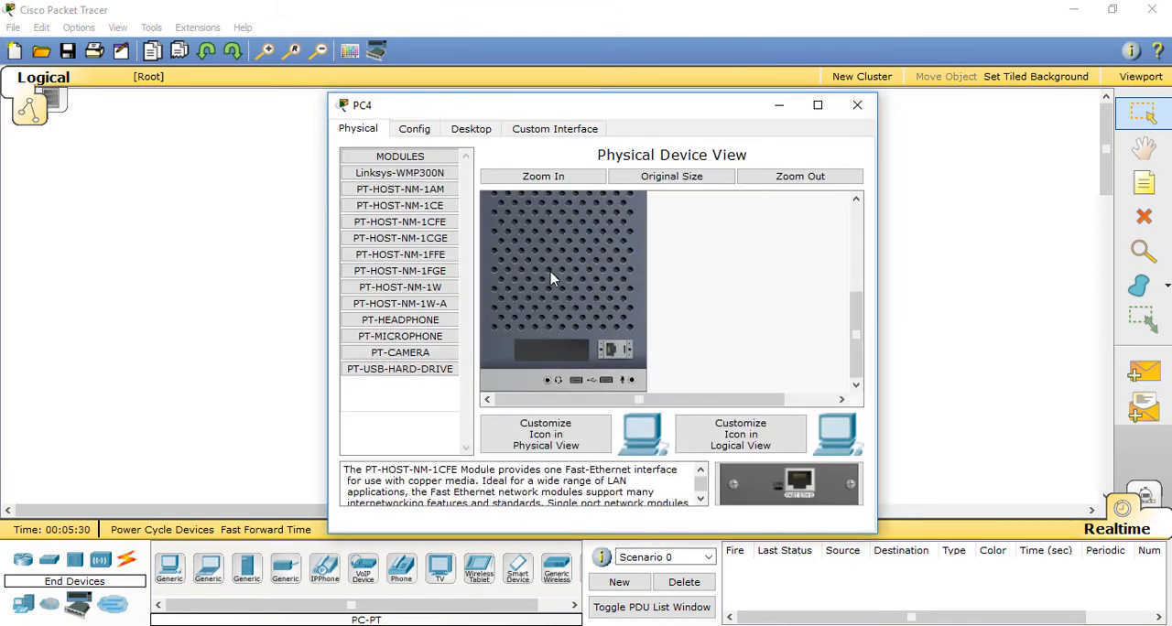
Step: Power PC4 back on and check the interface list in its configuration
scroll(852, 319, "up", 5)
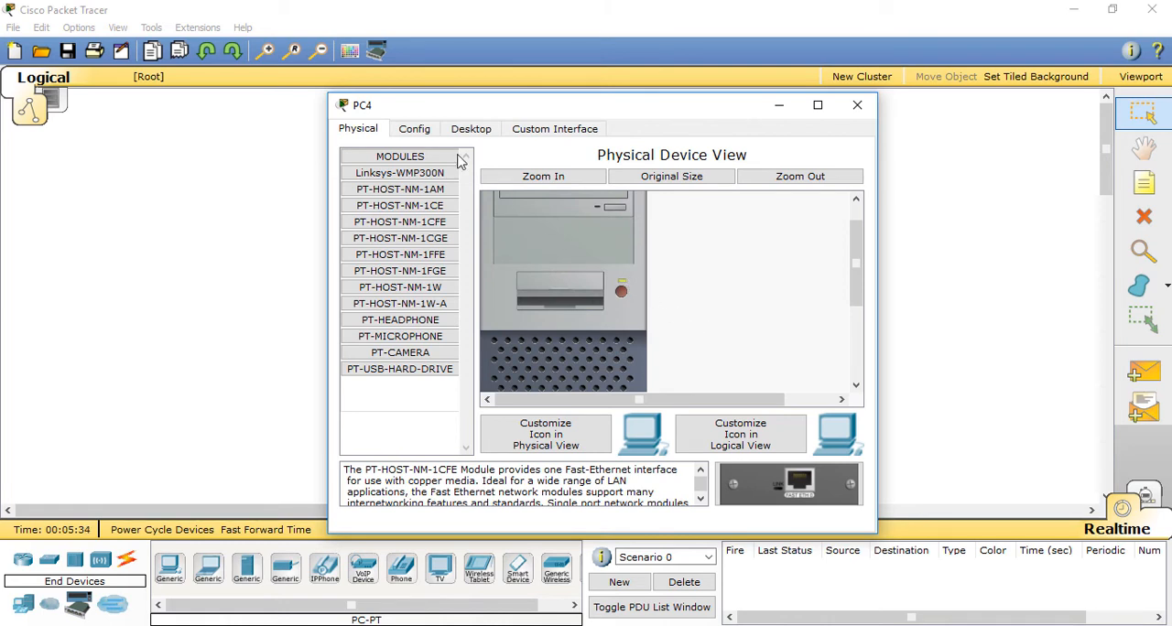
left_click(414, 130)
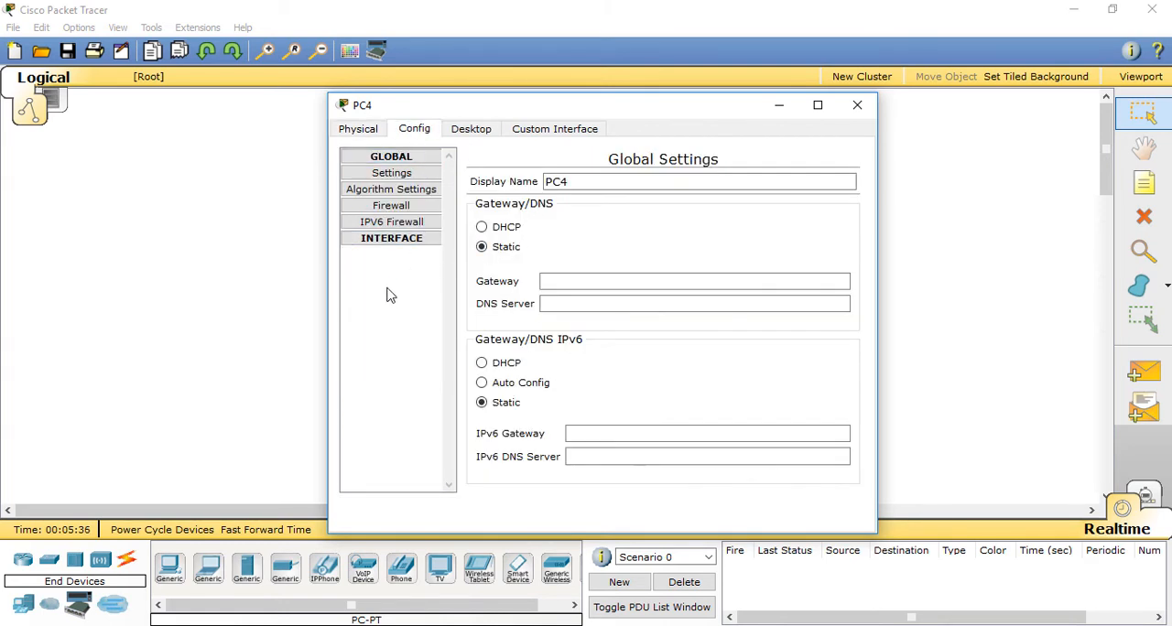
Step: Check which ports PC4 offers for a copper straight-through cable, without making a connection
left_click(857, 105)
left_click(127, 559)
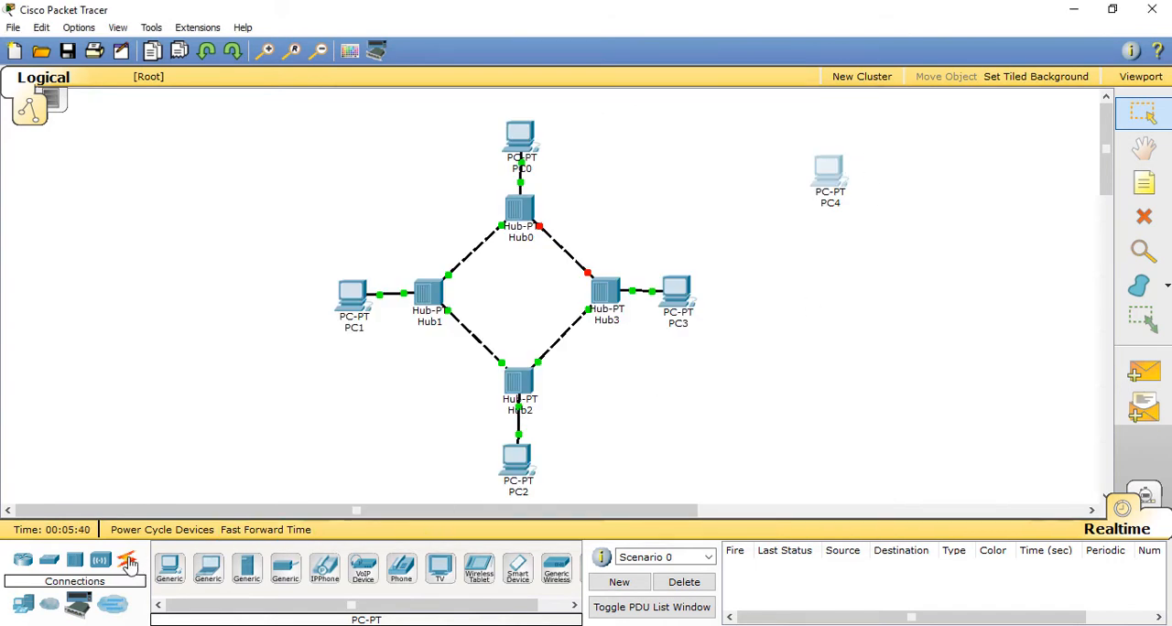
left_click(247, 568)
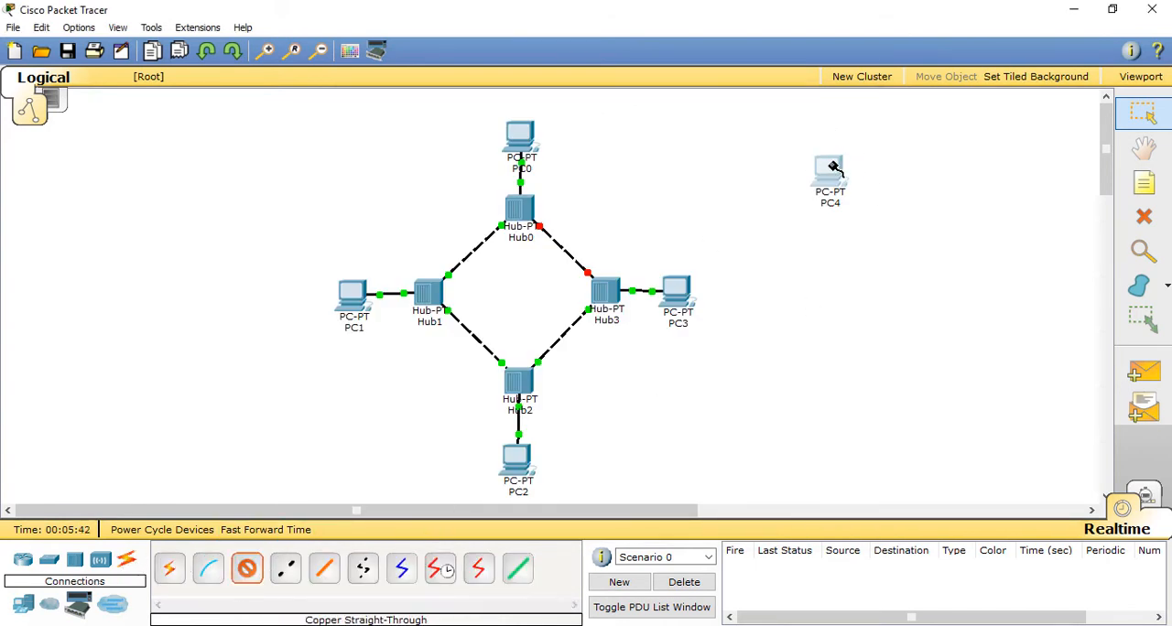
left_click(834, 166)
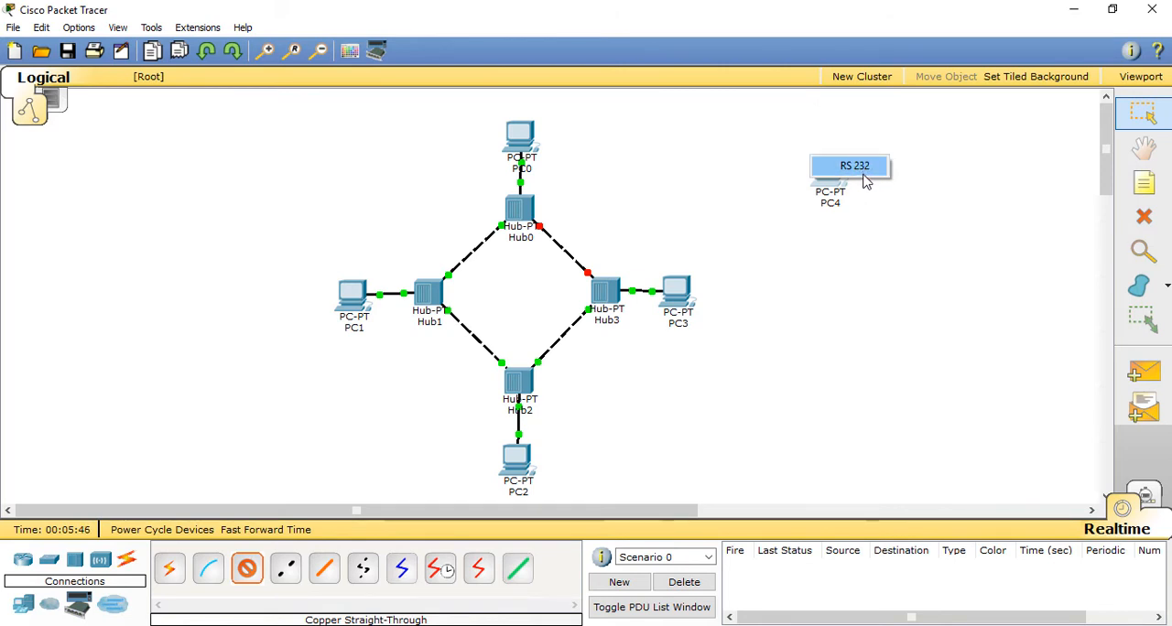
left_click(870, 203)
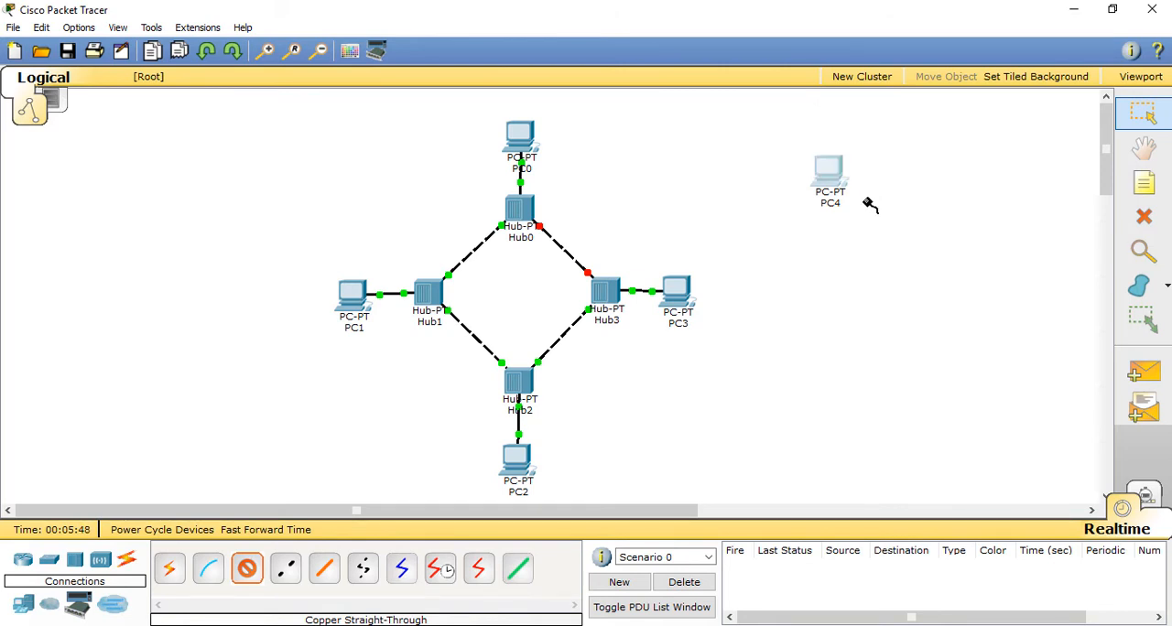
key("Escape")
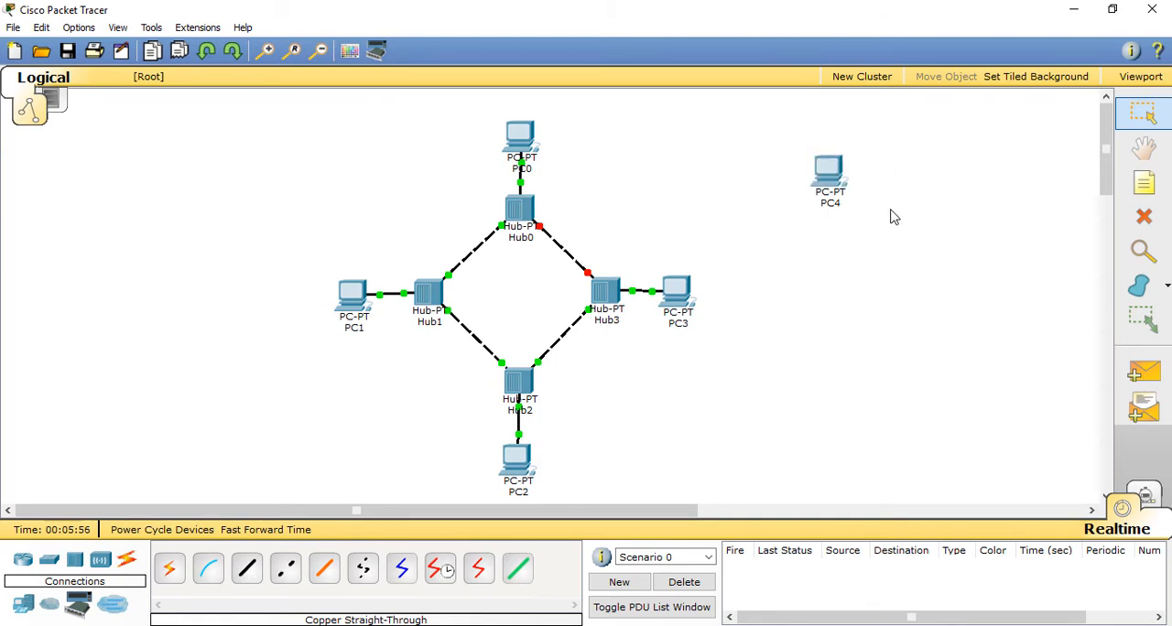
Step: Delete PC4 from the workspace, leaving the ring of four hubs and their PCs
left_click(827, 174)
left_click(842, 120)
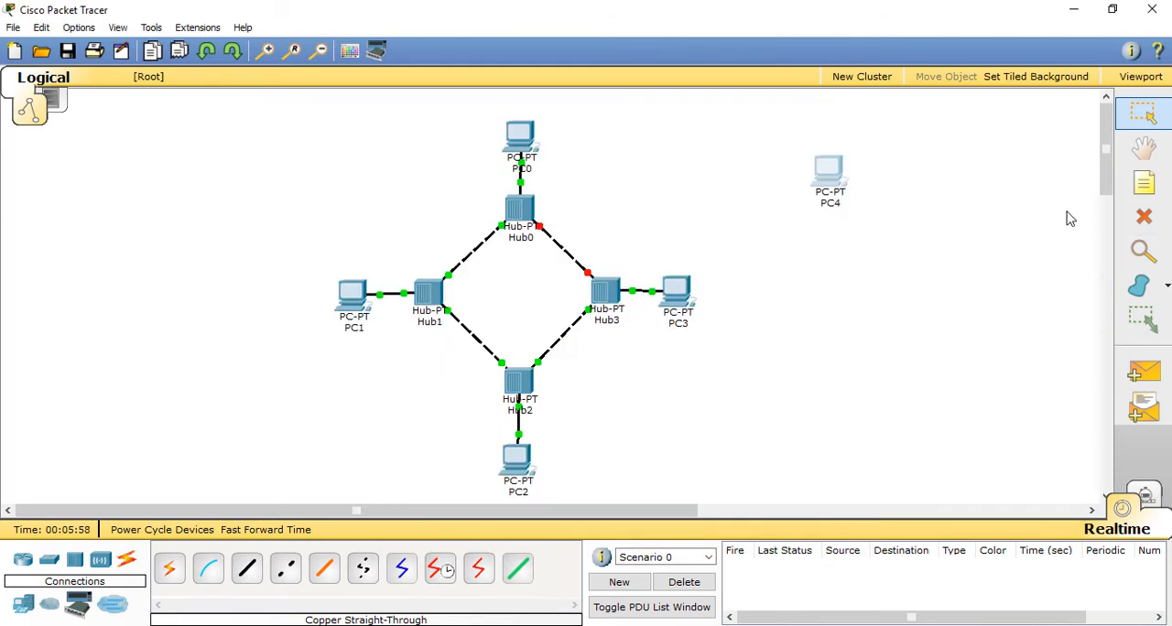
left_click(1144, 216)
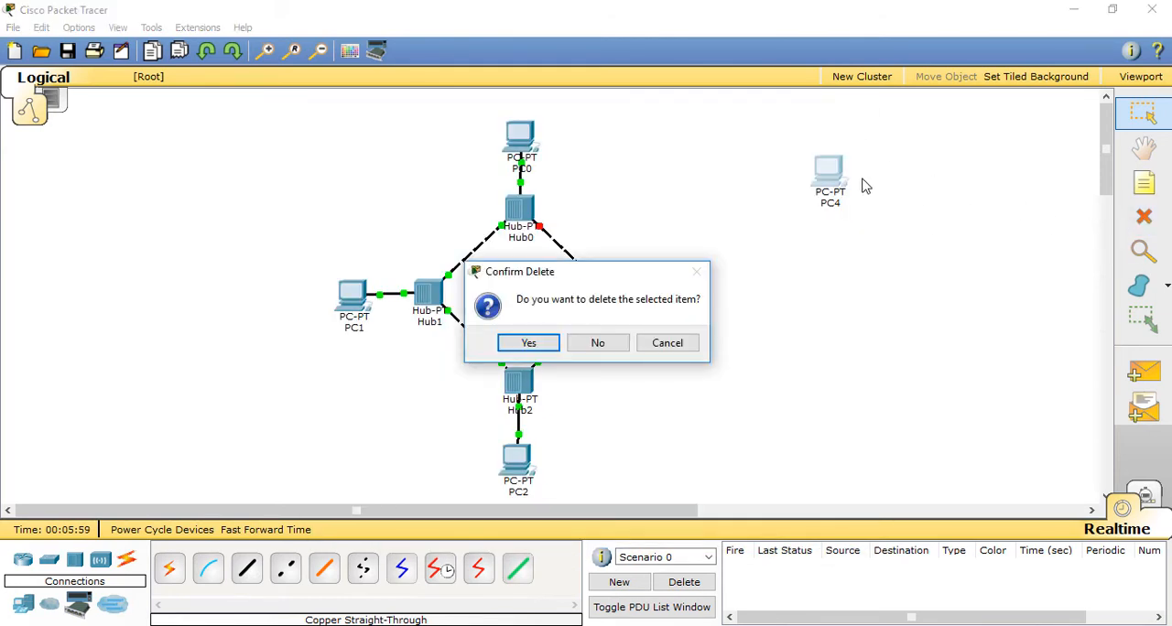
left_click(615, 341)
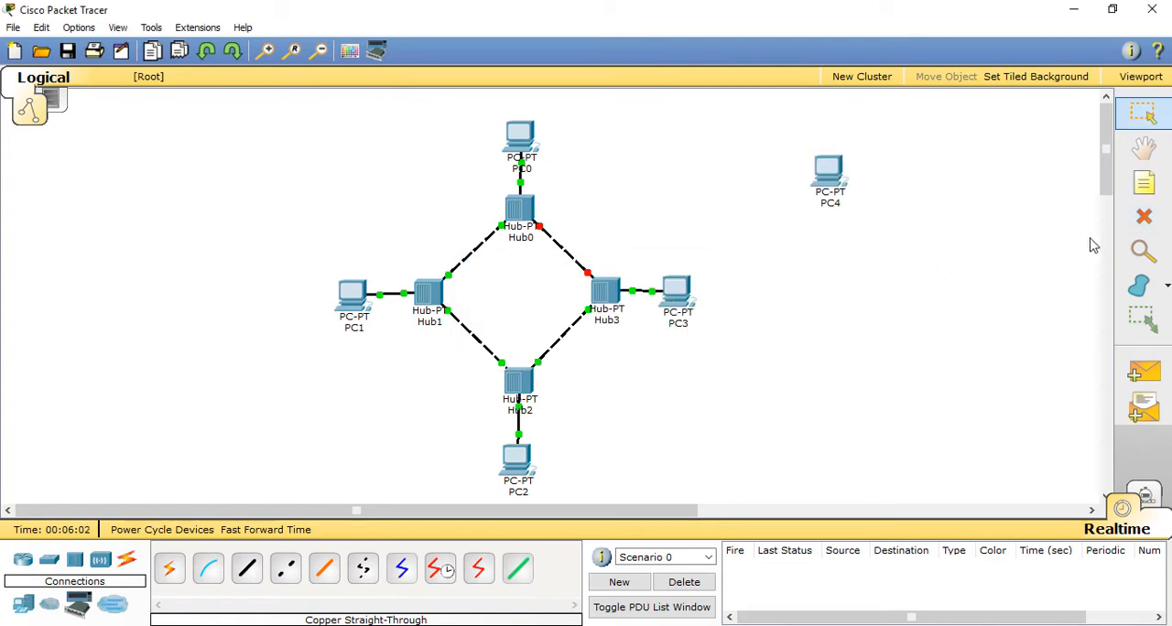
left_click(1144, 217)
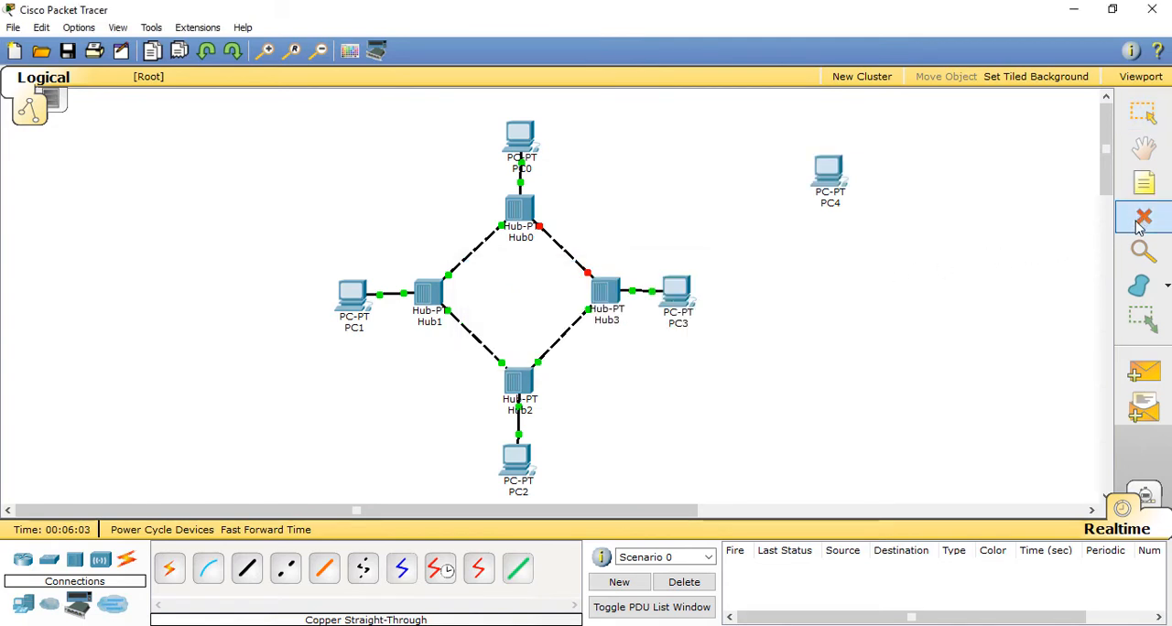
left_click(831, 175)
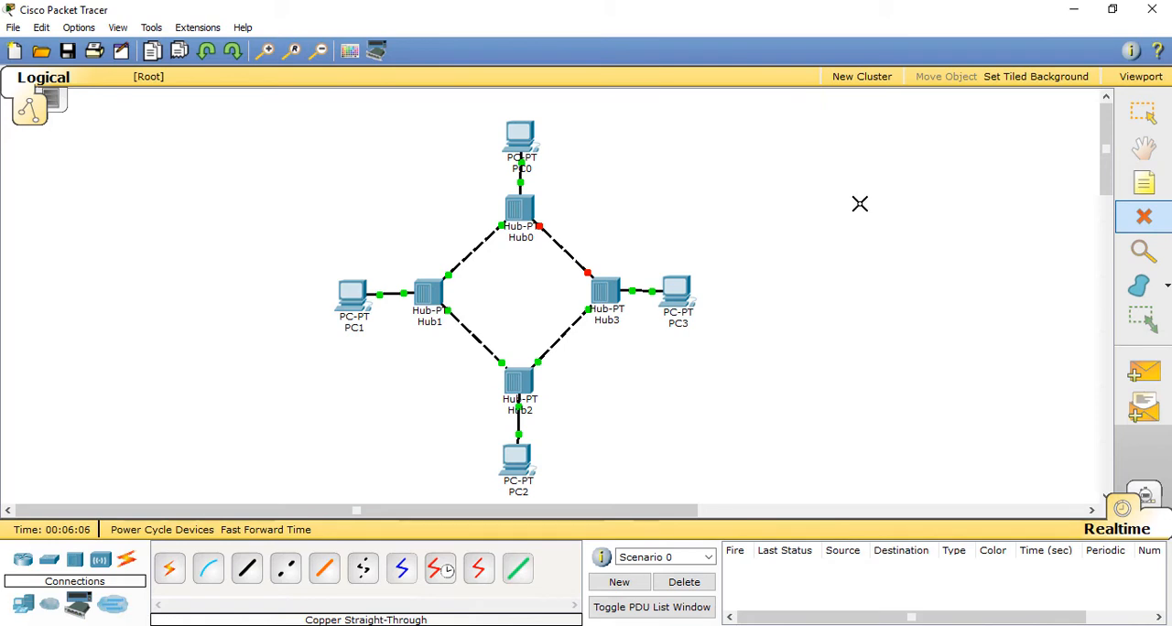
key("Escape")
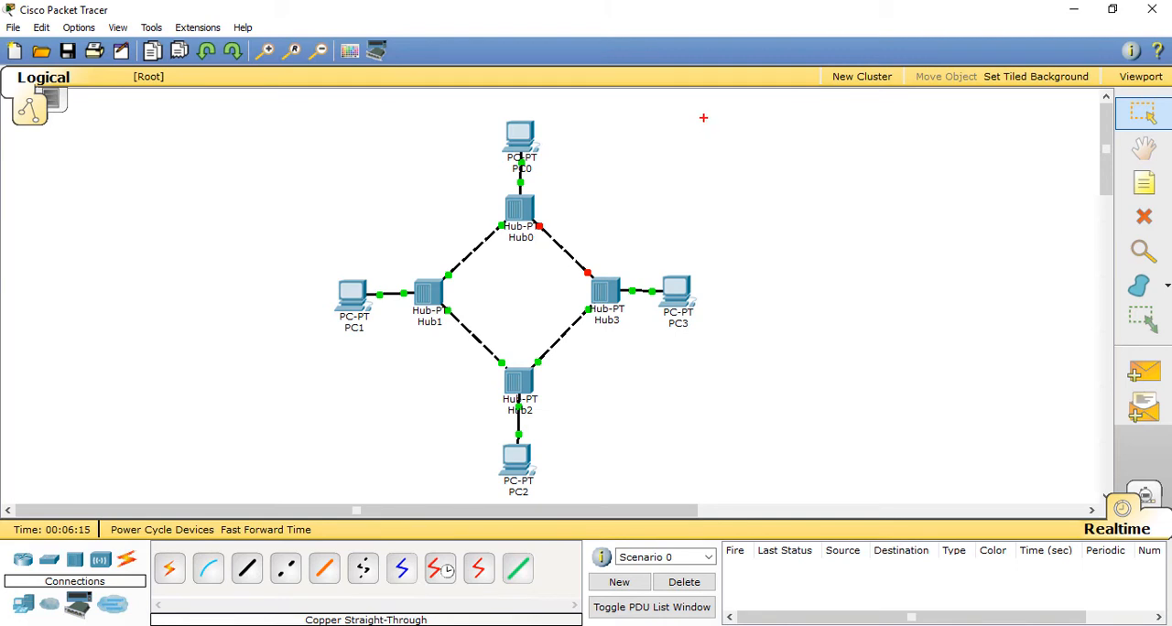
mouse_move(701, 114)
left_mouse_down()
mouse_move(706, 136)
mouse_move(728, 115)
mouse_move(755, 134)
left_mouse_up()
left_click_drag(763, 129, 774, 134)
mouse_move(791, 106)
left_mouse_down()
mouse_move(785, 130)
mouse_move(812, 114)
left_mouse_up()
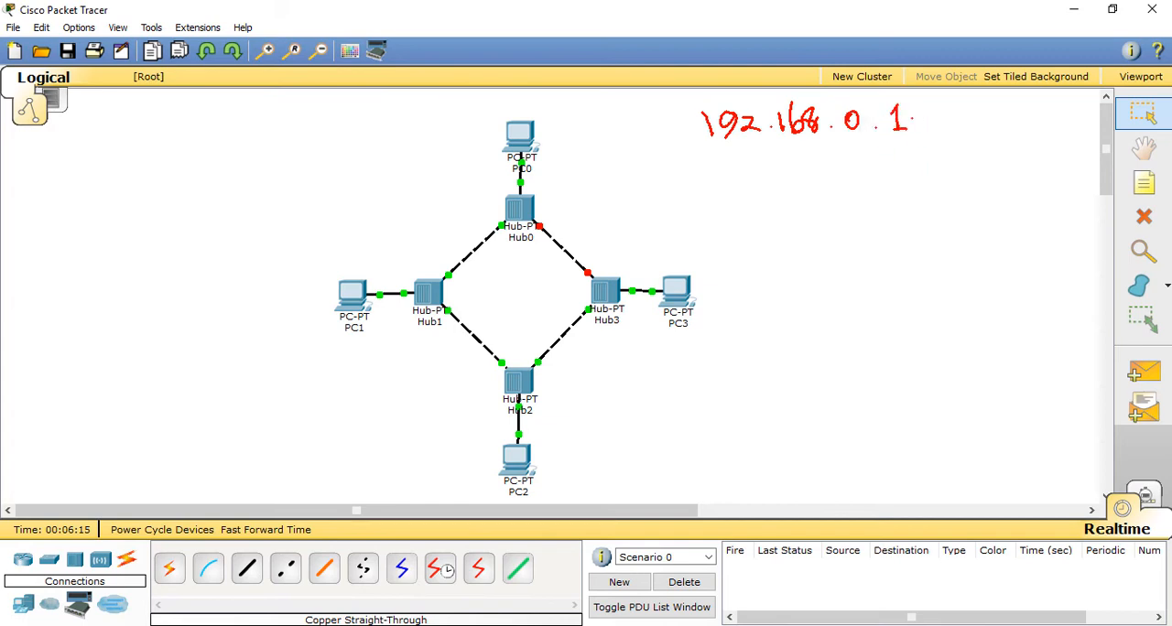
left_click_drag(899, 149, 902, 181)
mouse_move(894, 169)
left_mouse_down()
mouse_move(909, 167)
mouse_move(913, 222)
mouse_move(949, 224)
left_mouse_up()
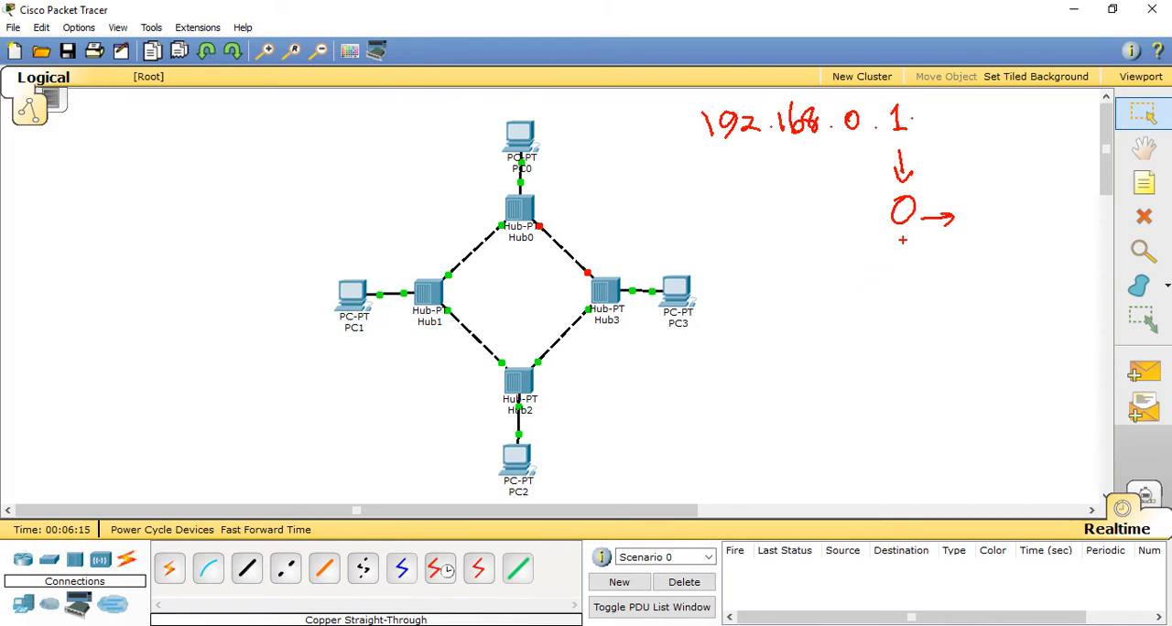
key("Escape")
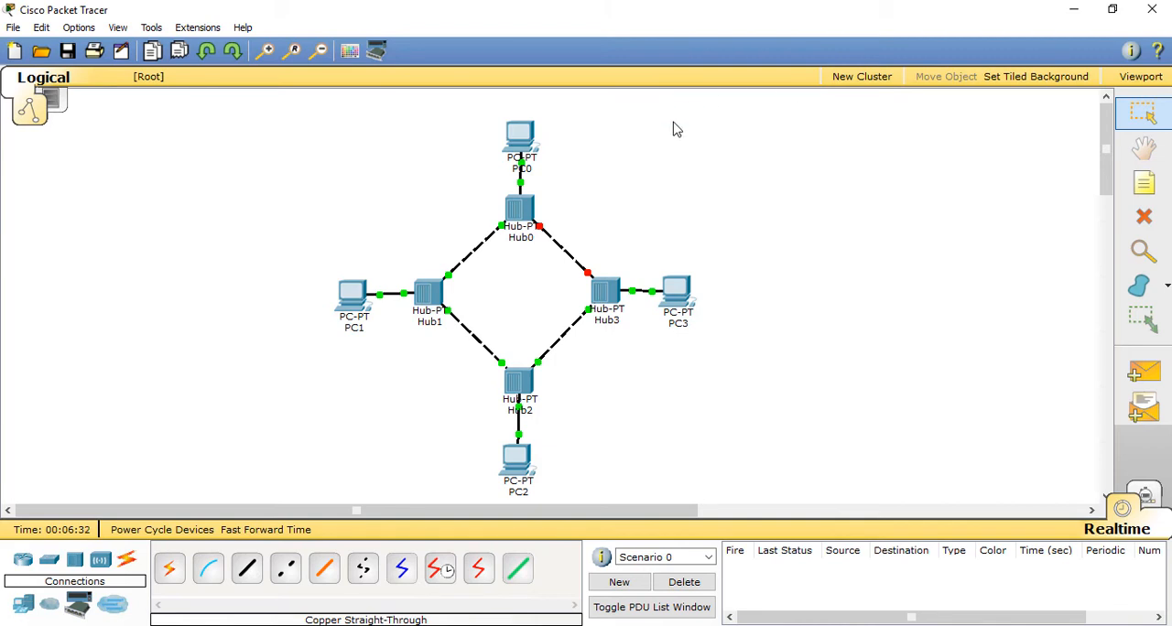
Step: Give PC0 the static IP address 192.168.0.1 with subnet mask 255.255.255.0 and close its window
left_click(522, 139)
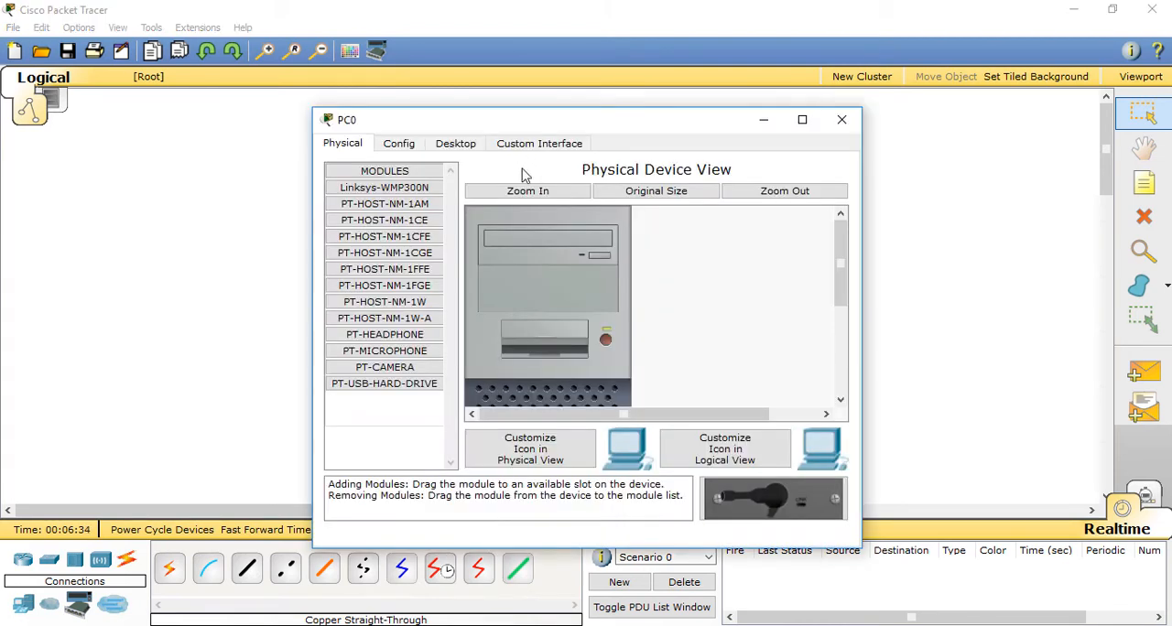
left_click(463, 145)
left_click(397, 202)
left_click(517, 246)
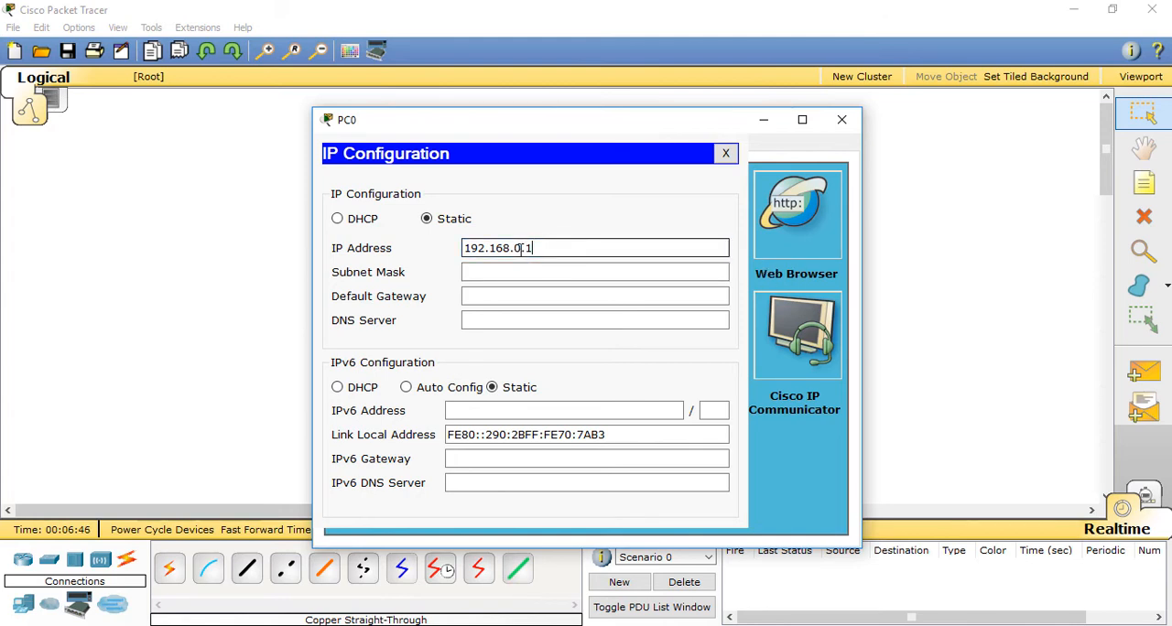
double_click(500, 240)
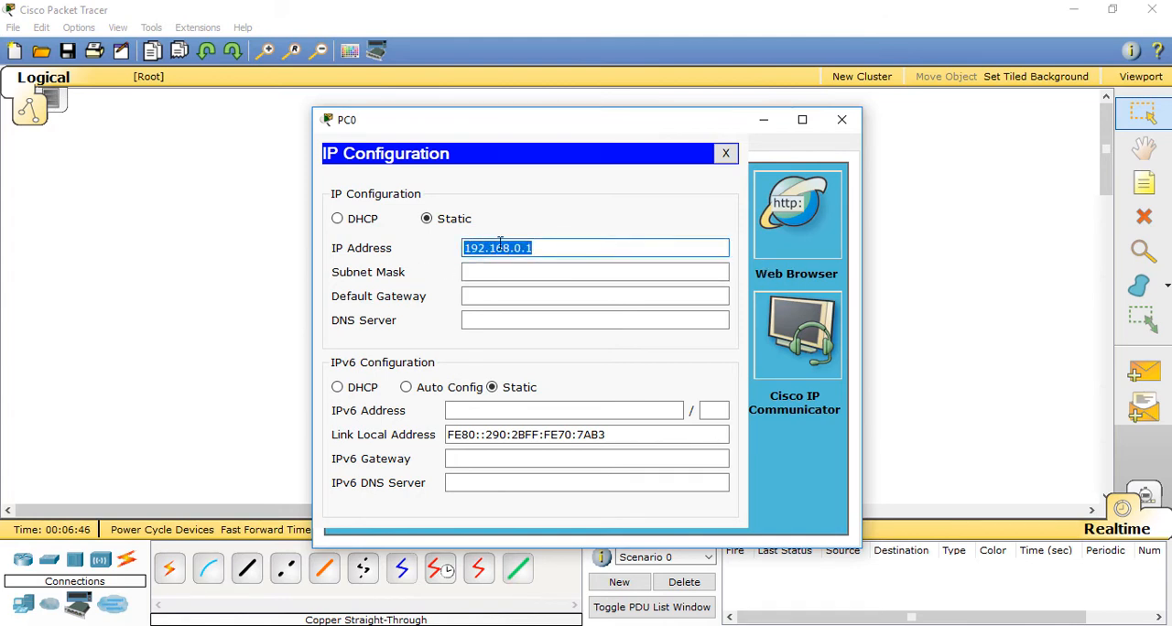
left_click(573, 271)
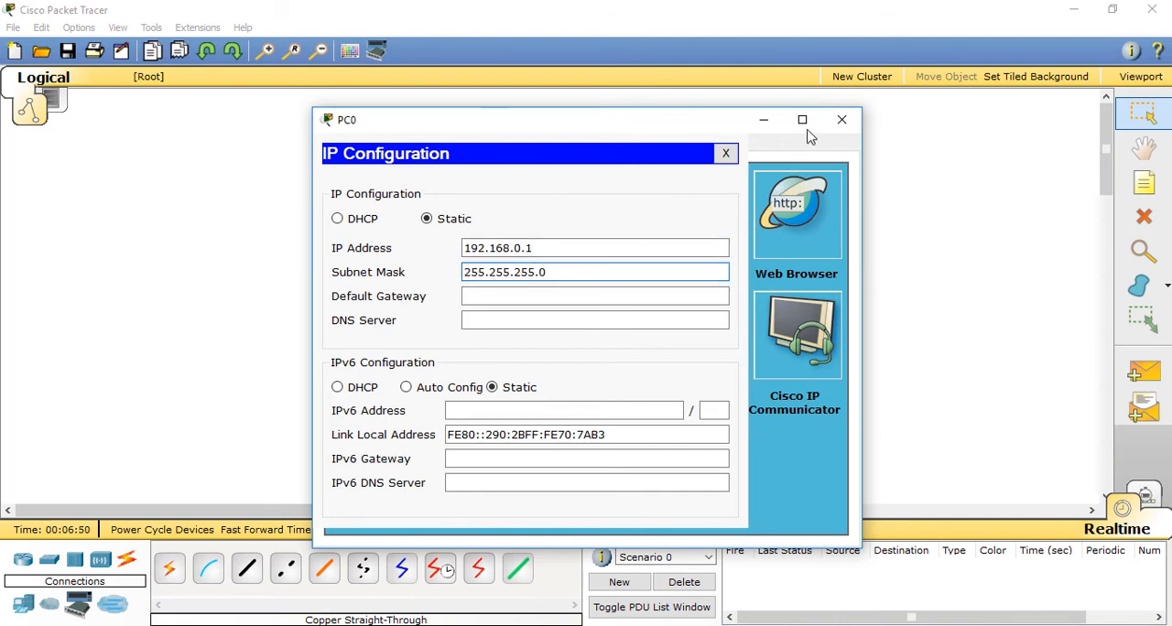
left_click(841, 119)
Step: Give PC1 the static IP address 192.168.0.2 with the default subnet mask and close its window
left_click(369, 305)
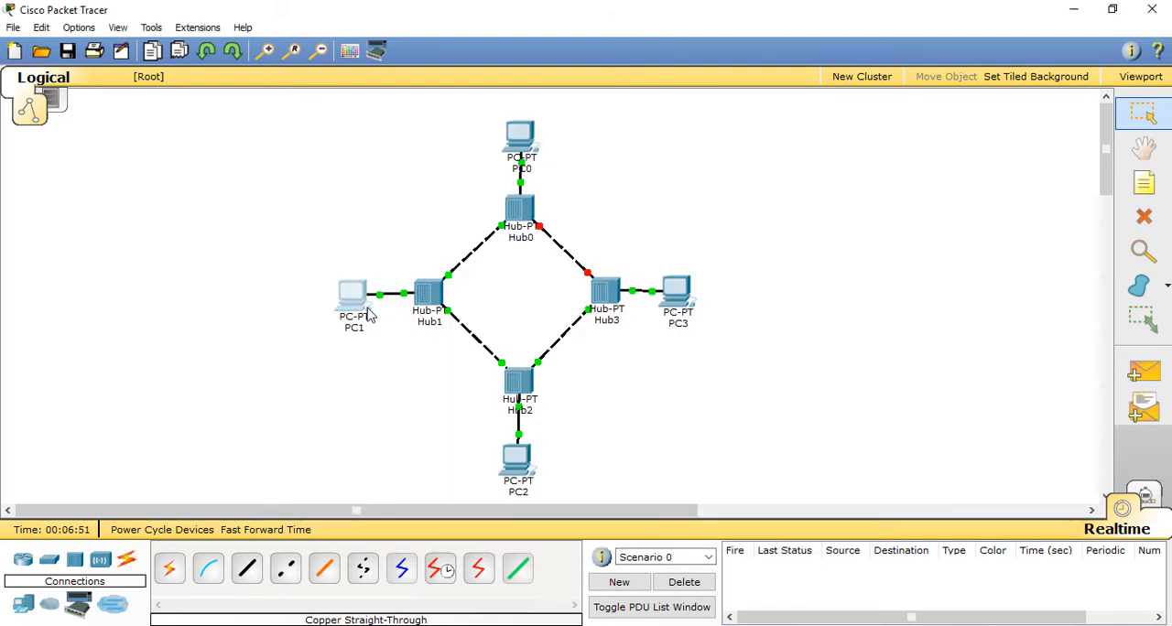
left_click(455, 145)
left_click(407, 231)
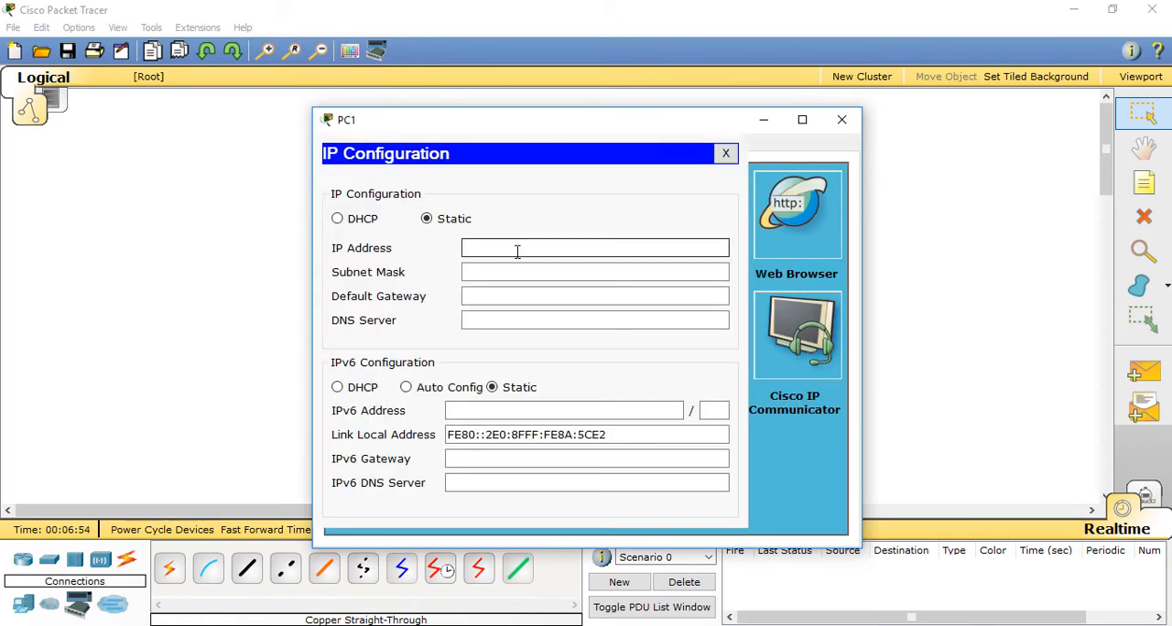
type("192.168.0.1")
left_click(622, 273)
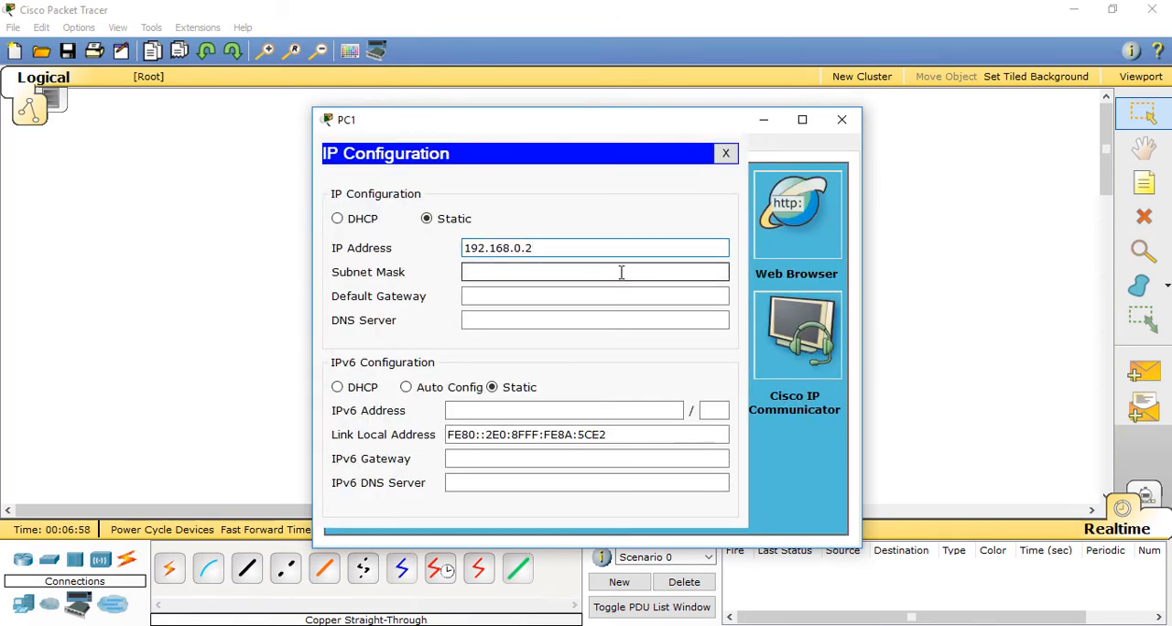
left_click(853, 122)
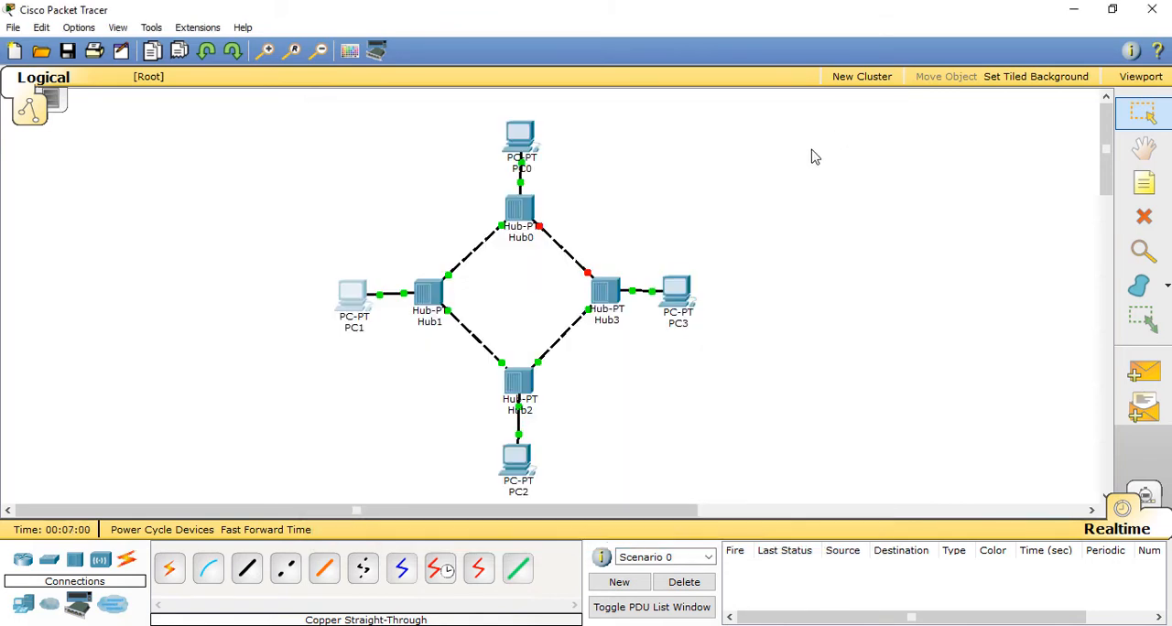
Step: Give PC2 the static IP address 192.168.0.3 with the default subnet mask and close its window
left_click(520, 458)
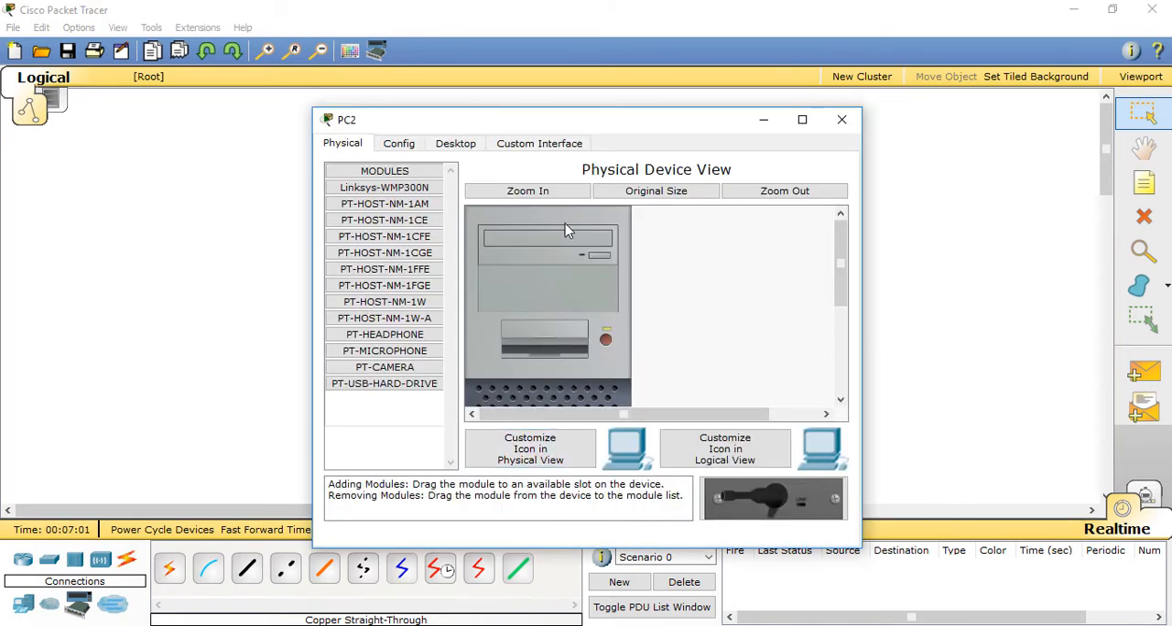
left_click(455, 144)
left_click(380, 235)
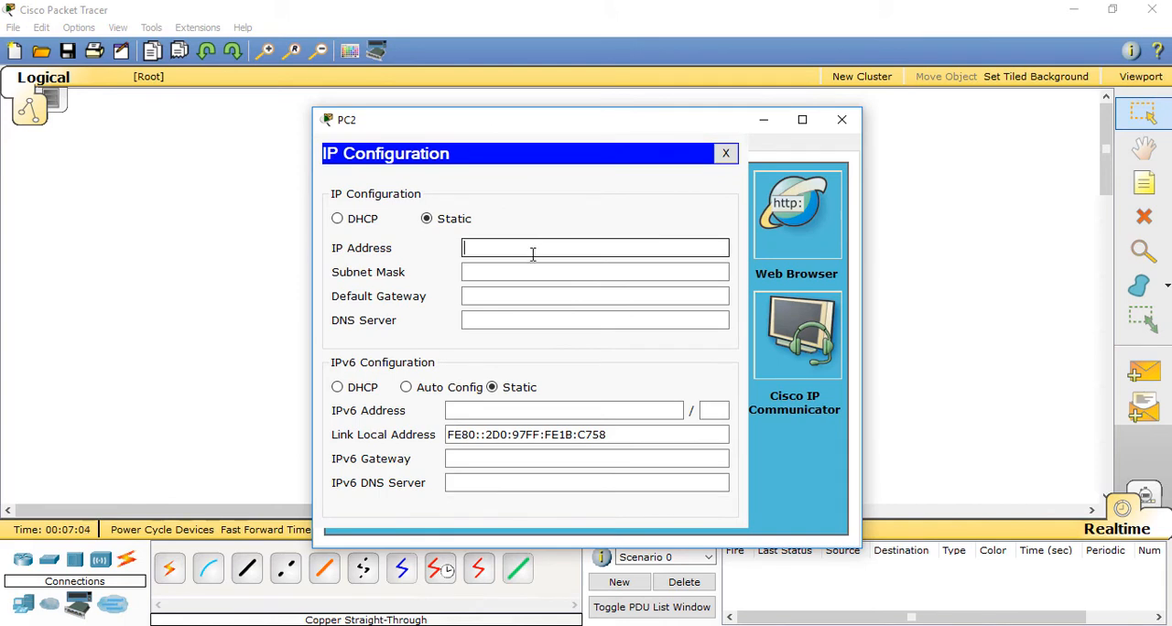
type("192.168.0.1")
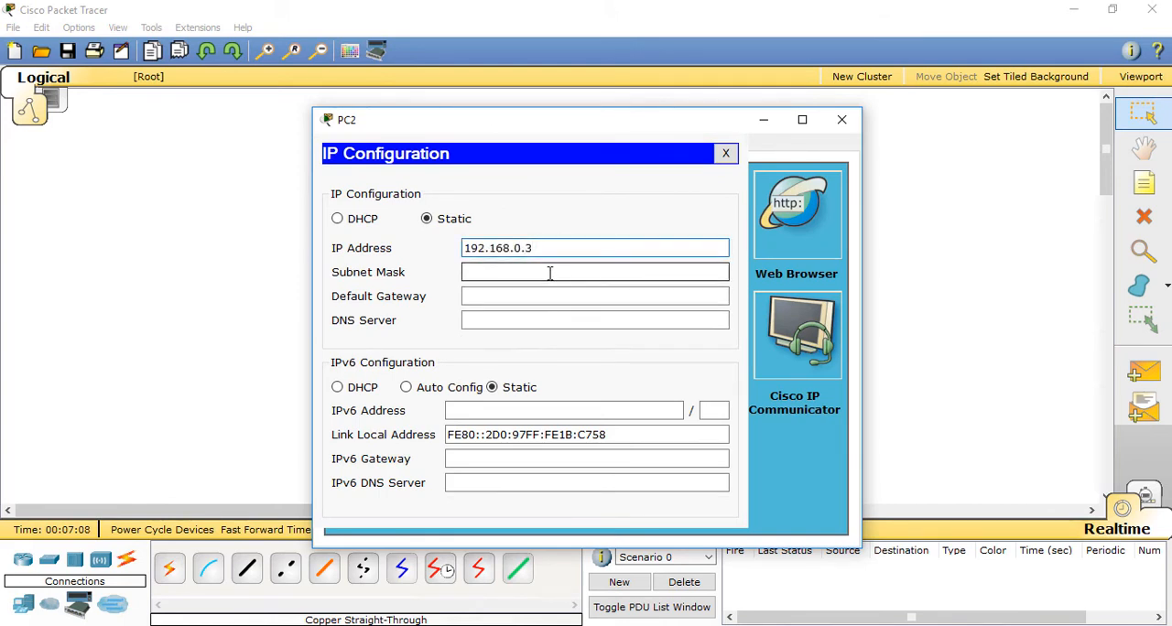
left_click(549, 273)
left_click(838, 123)
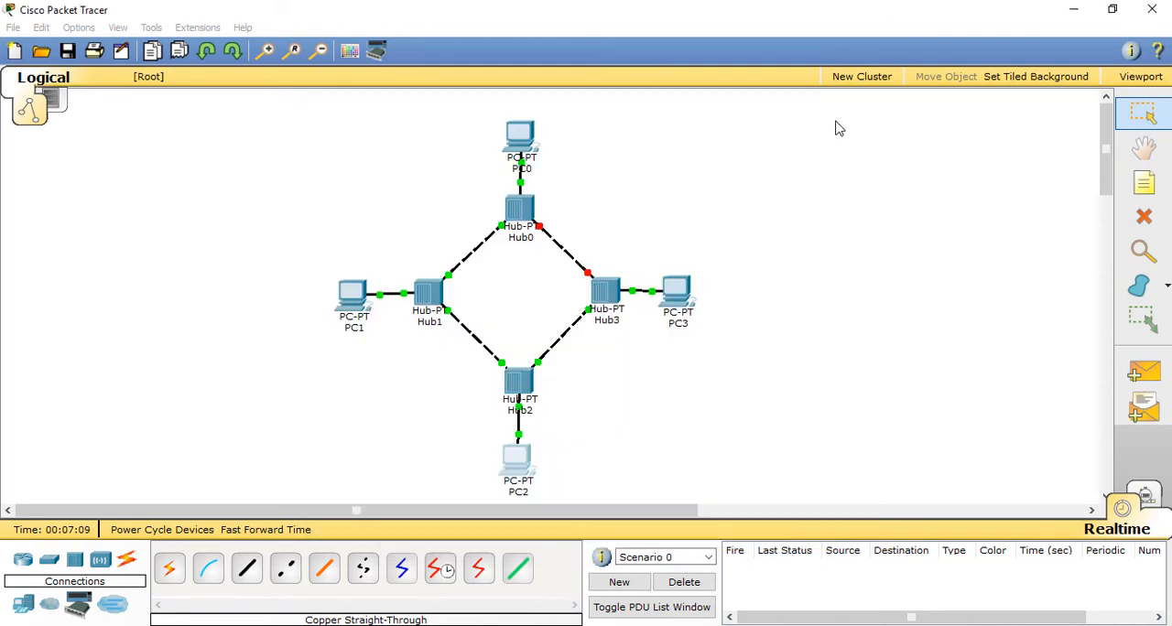
Step: Give PC3 the static IP address 192.168.0.4 with subnet mask 255.255.255.0 and close its window
left_click(678, 291)
left_click(455, 146)
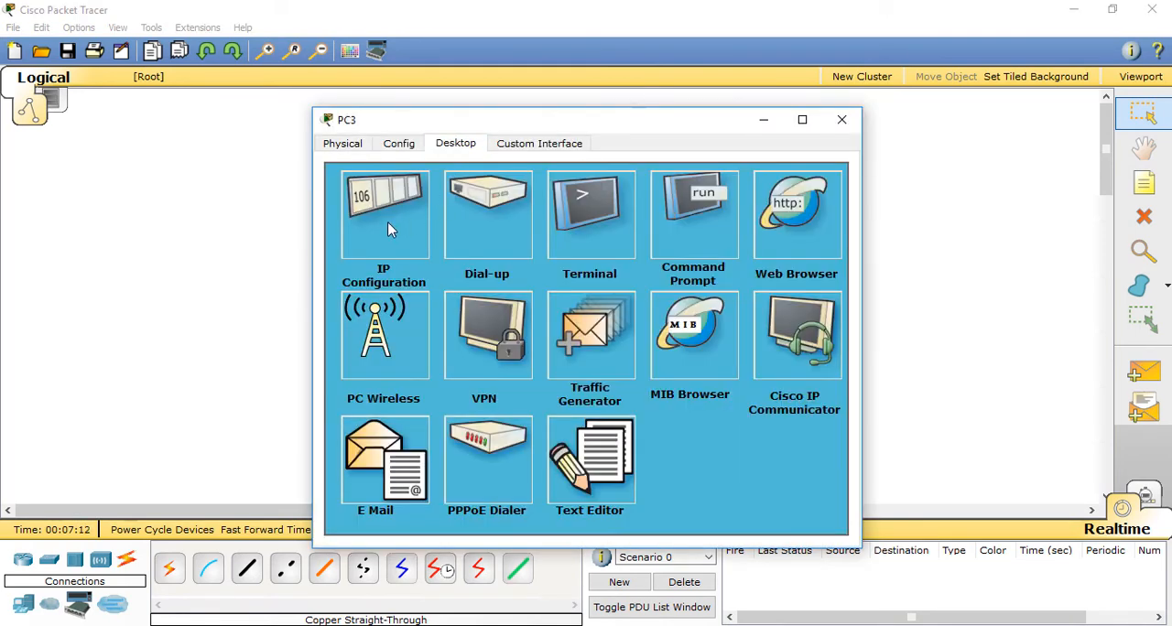
left_click(388, 222)
left_click(558, 248)
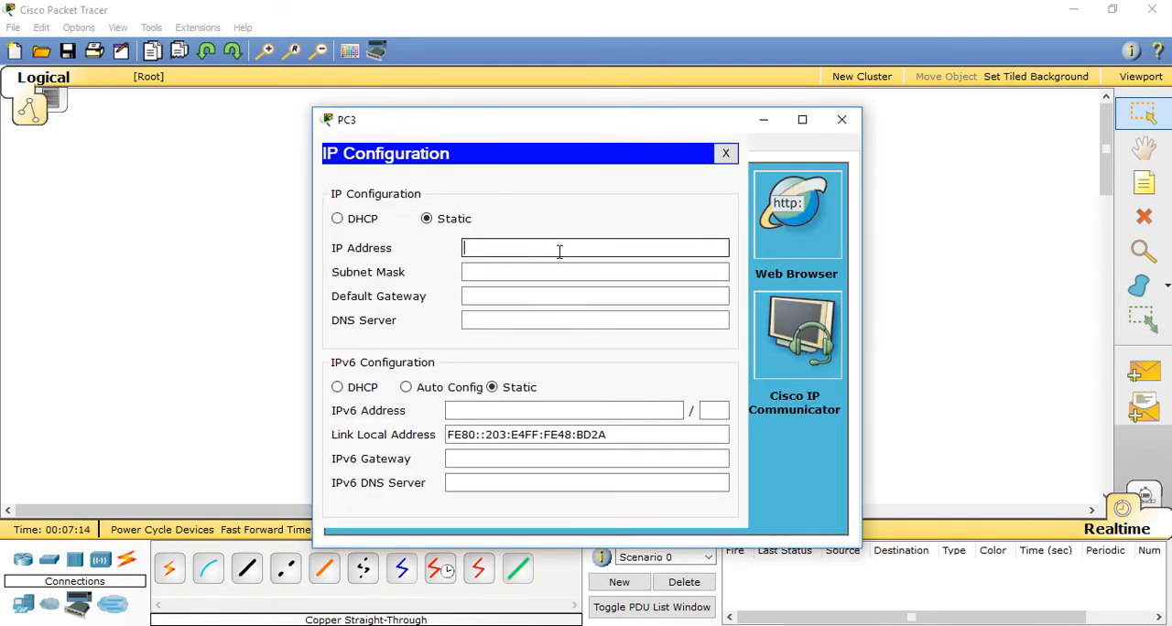
type("192.168.0.1")
left_click(553, 268)
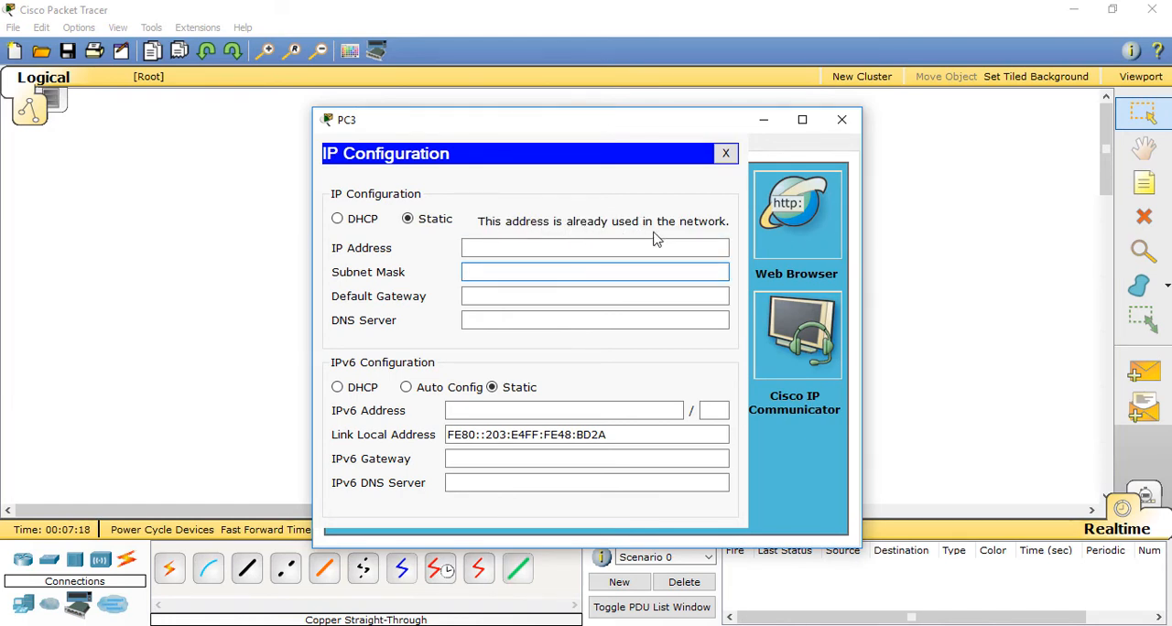
left_click(513, 245)
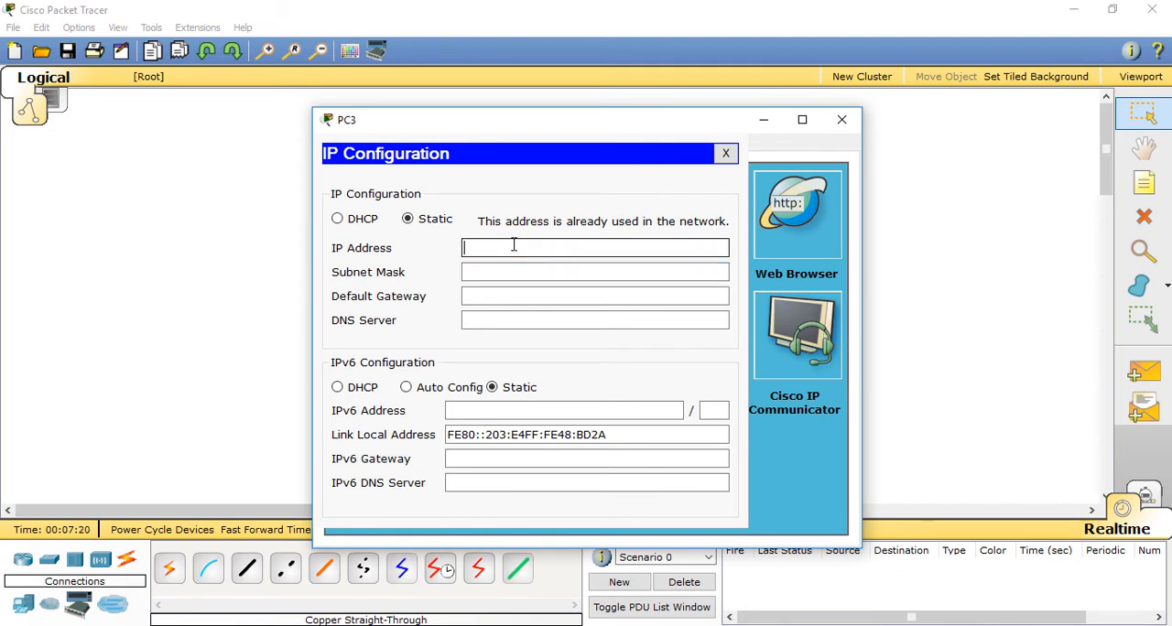
type("192.168.0.1")
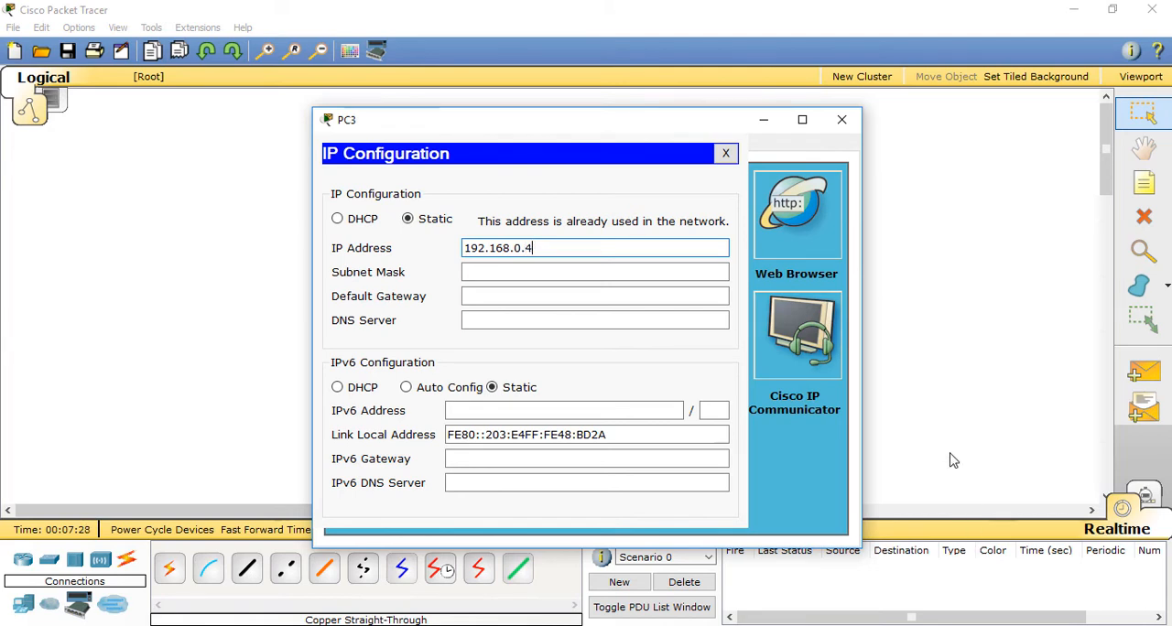
left_click(529, 272)
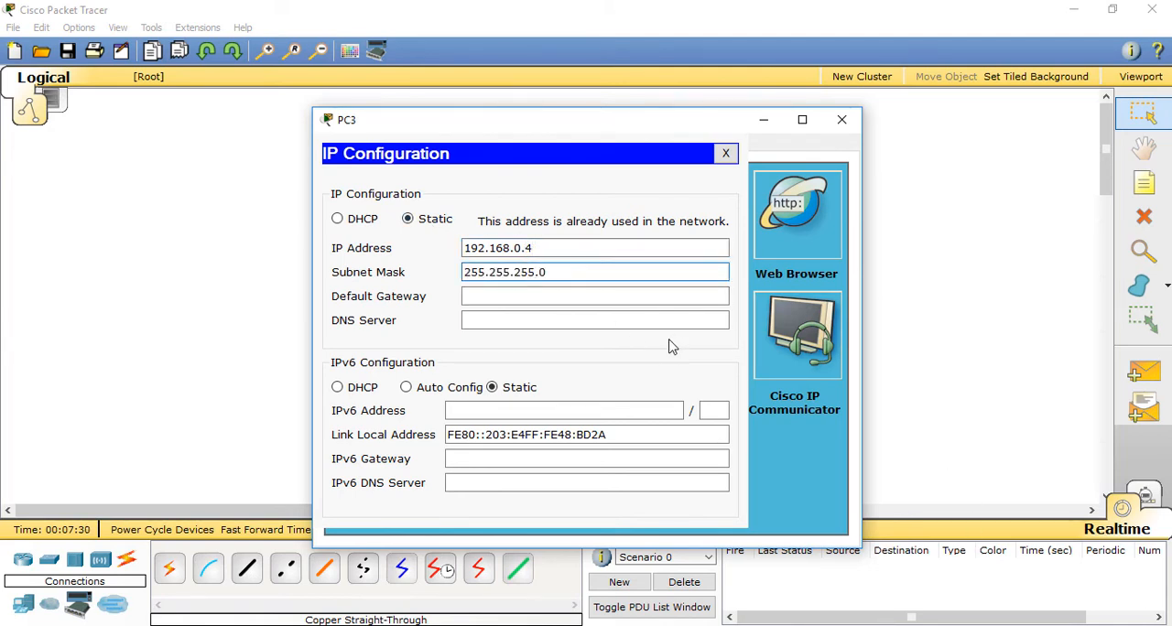
left_click(843, 120)
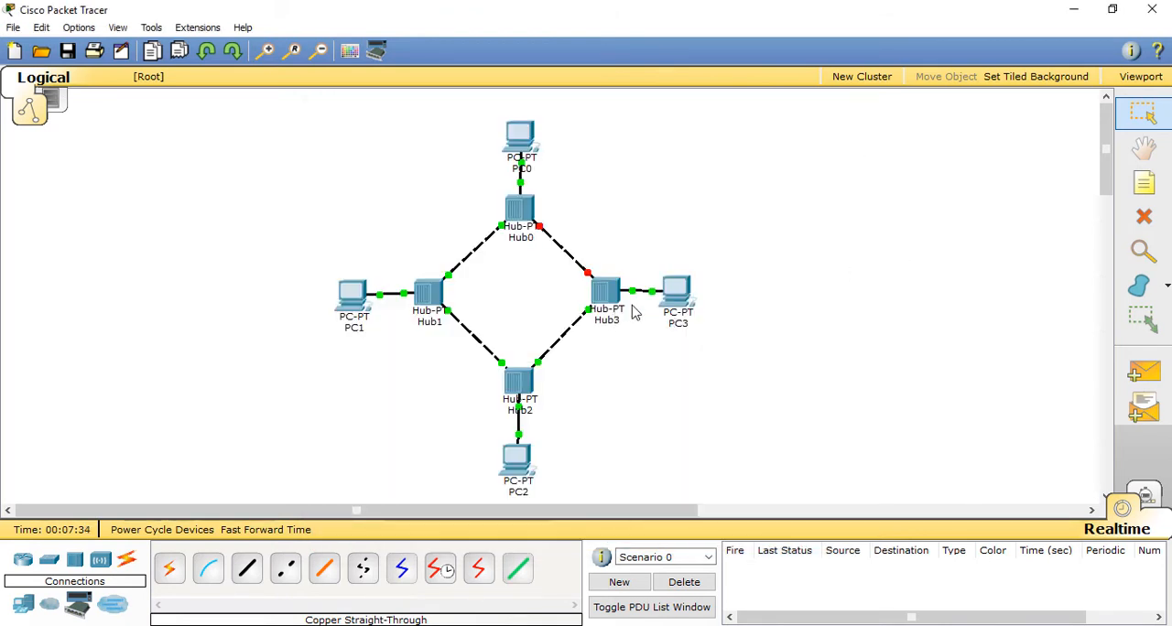
Step: Move PC3 slightly farther away from Hub3 in the topology
left_click_drag(677, 293, 699, 295)
left_click(744, 276)
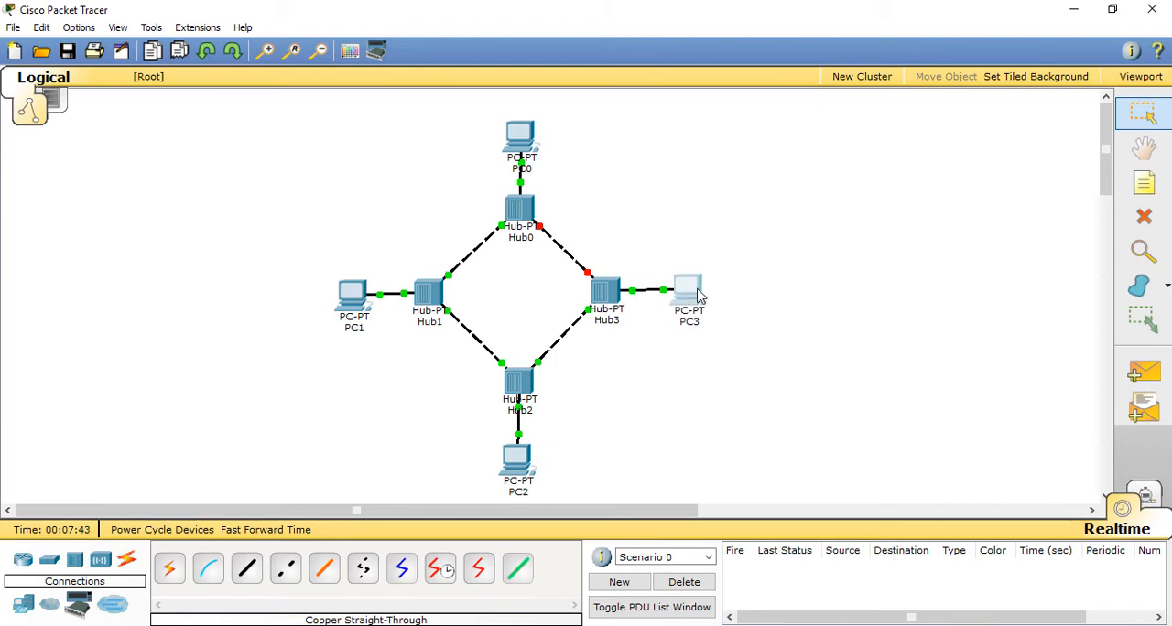
Step: Send simple PDUs from PC0 to PC2 and from PC0 to PC3 to test connectivity
left_click(1144, 376)
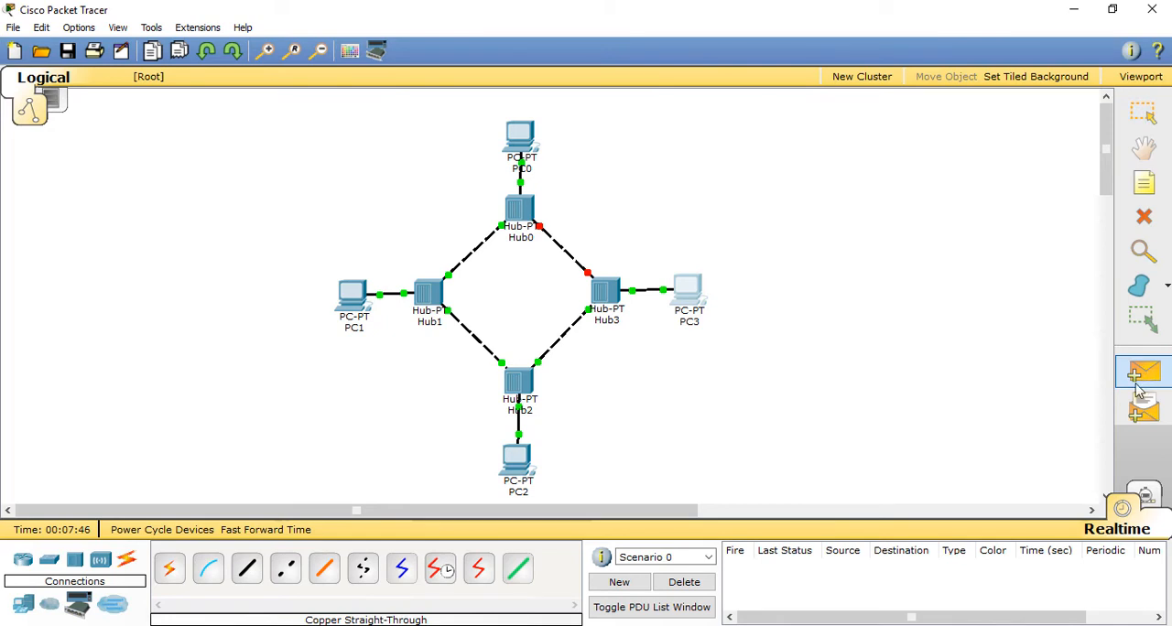
left_click(526, 142)
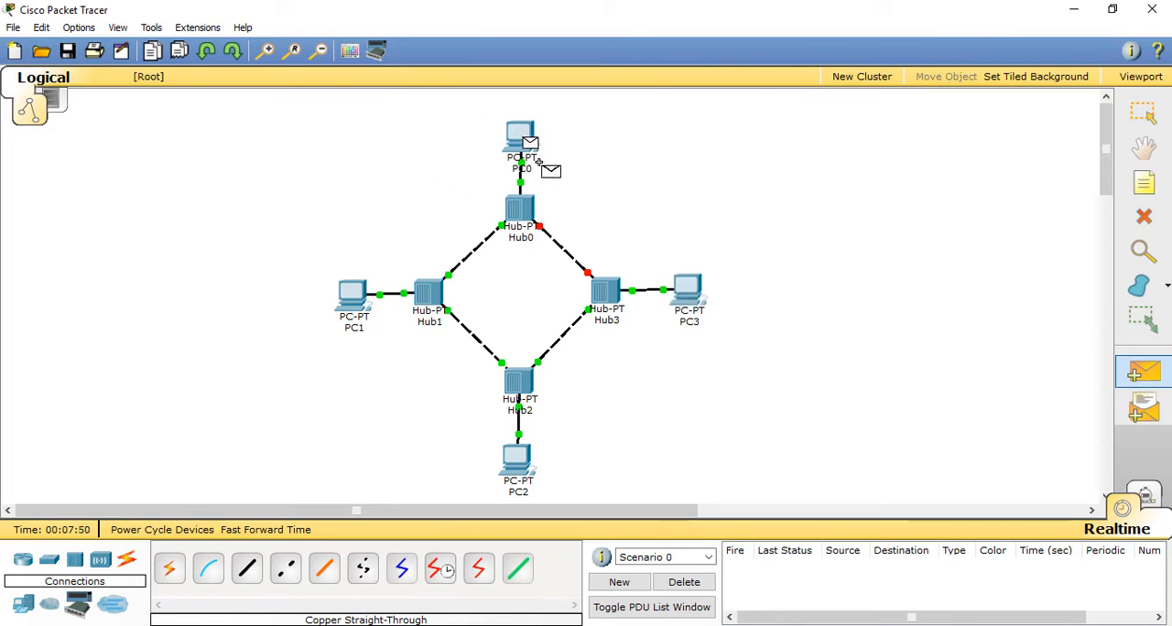
left_click(520, 466)
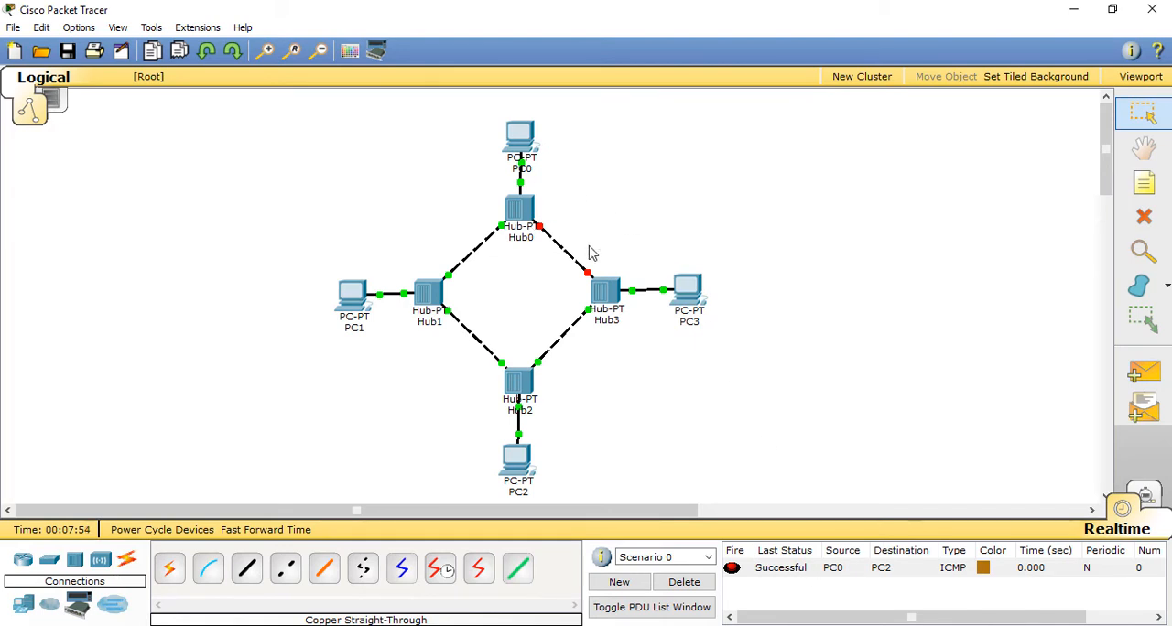
left_click(1143, 372)
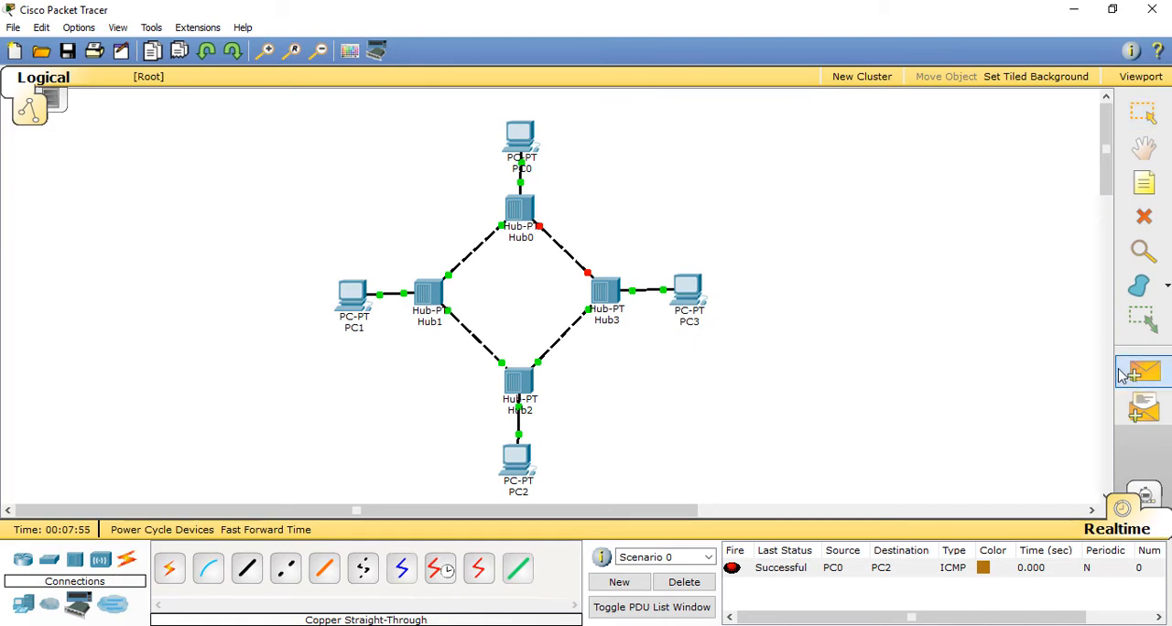
left_click(530, 144)
left_click(688, 293)
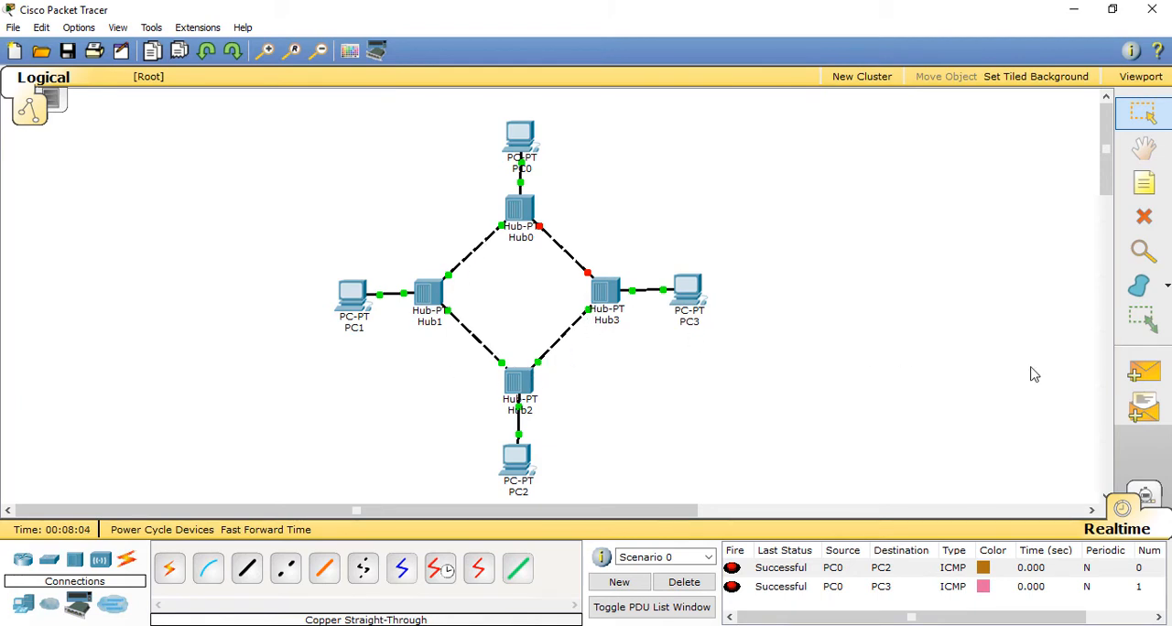
Step: Send a simple PDU from PC1 to PC3 and delete the PDU test scenario
left_click(1144, 371)
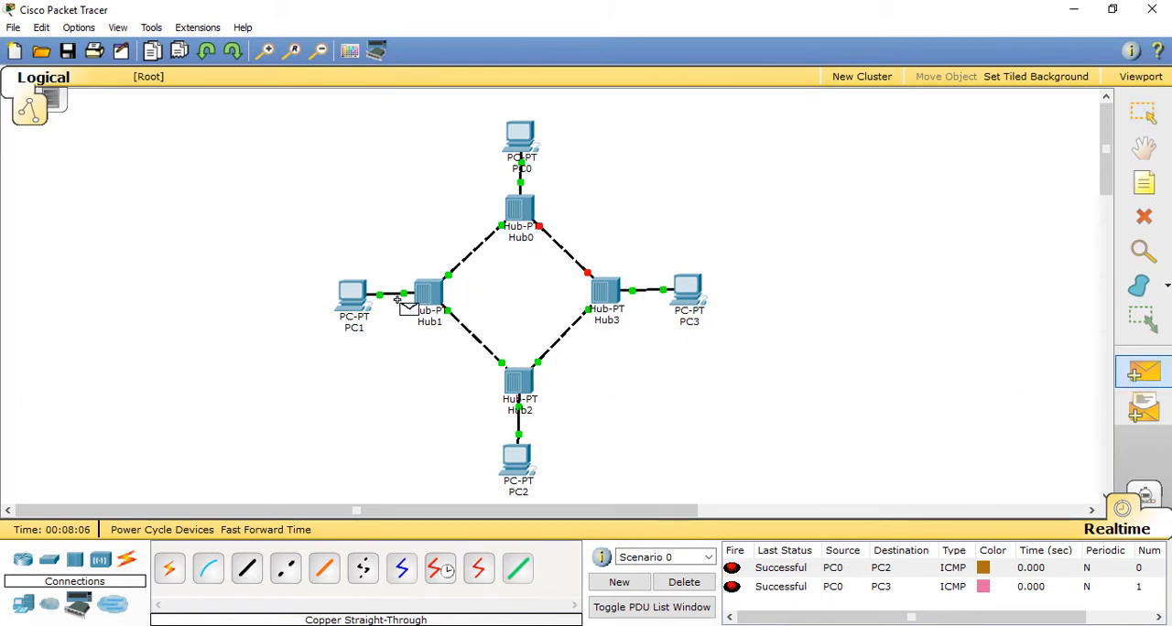
left_click(355, 297)
left_click(685, 297)
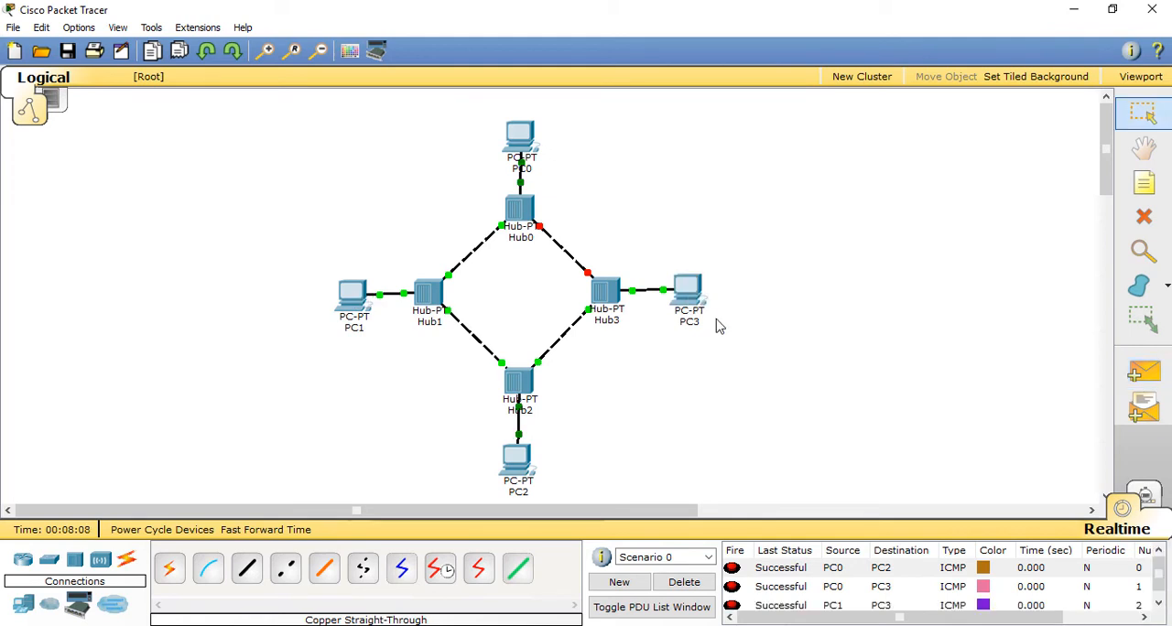
left_click(700, 582)
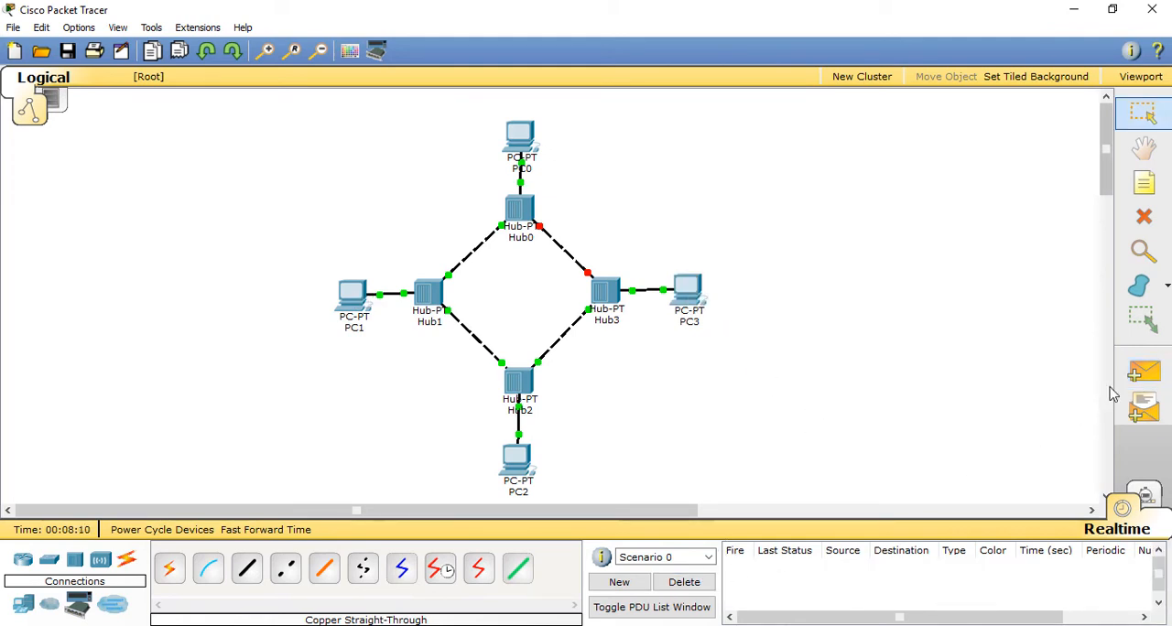
Step: Nudge PC3 slightly so that its link to Hub3 runs straight
left_click(1140, 374)
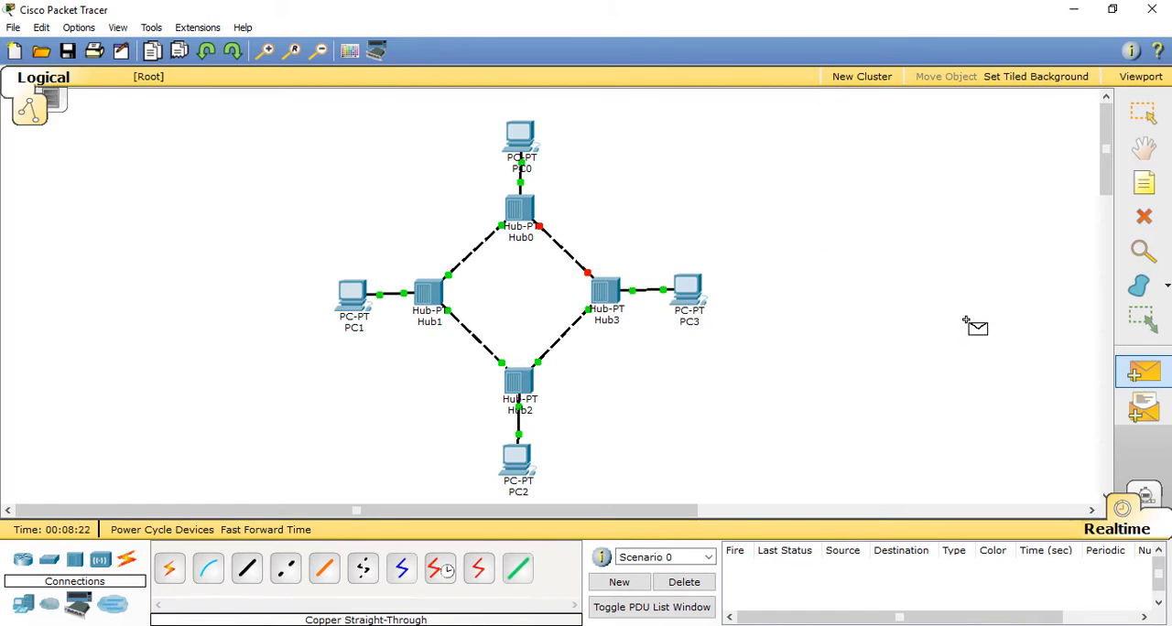
key("Escape")
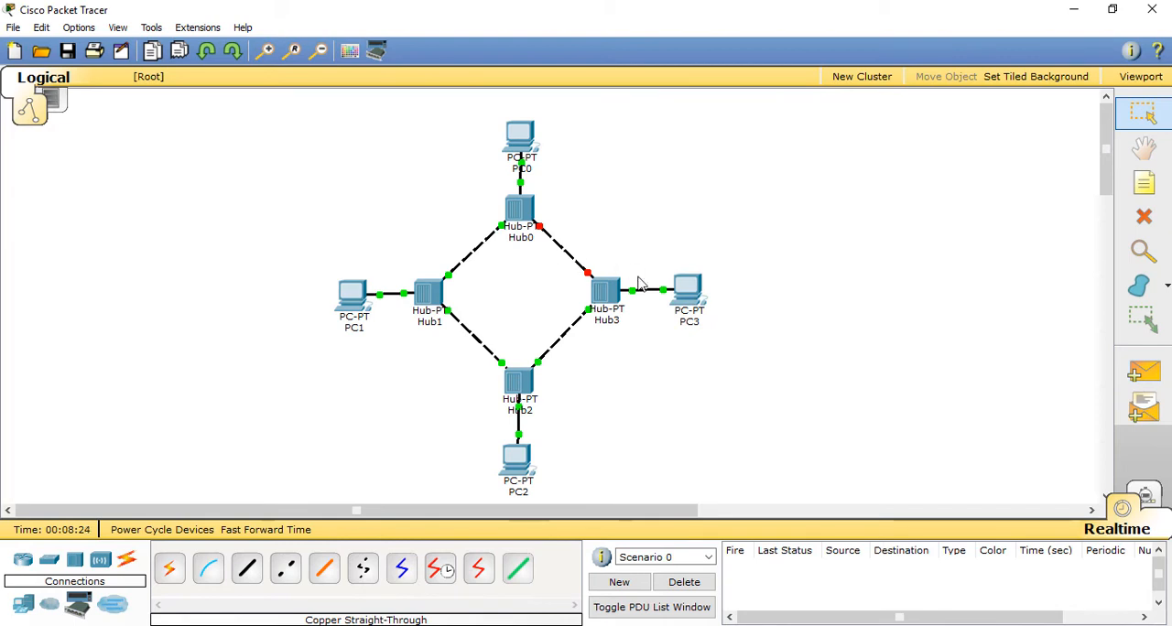
left_click_drag(689, 289, 691, 291)
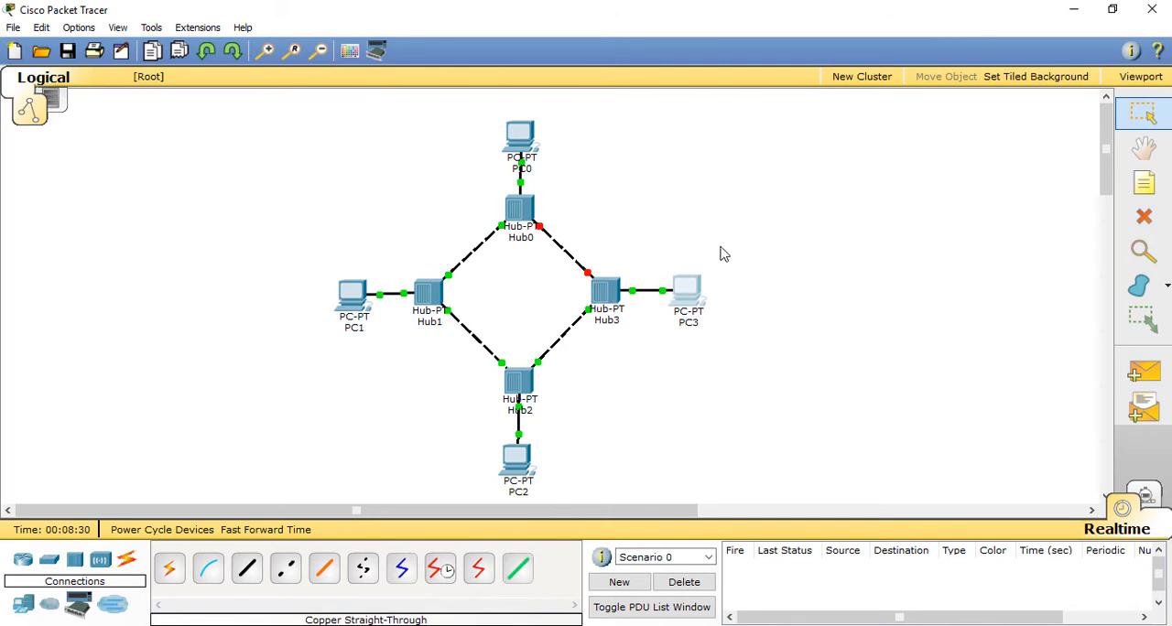
left_click(723, 258)
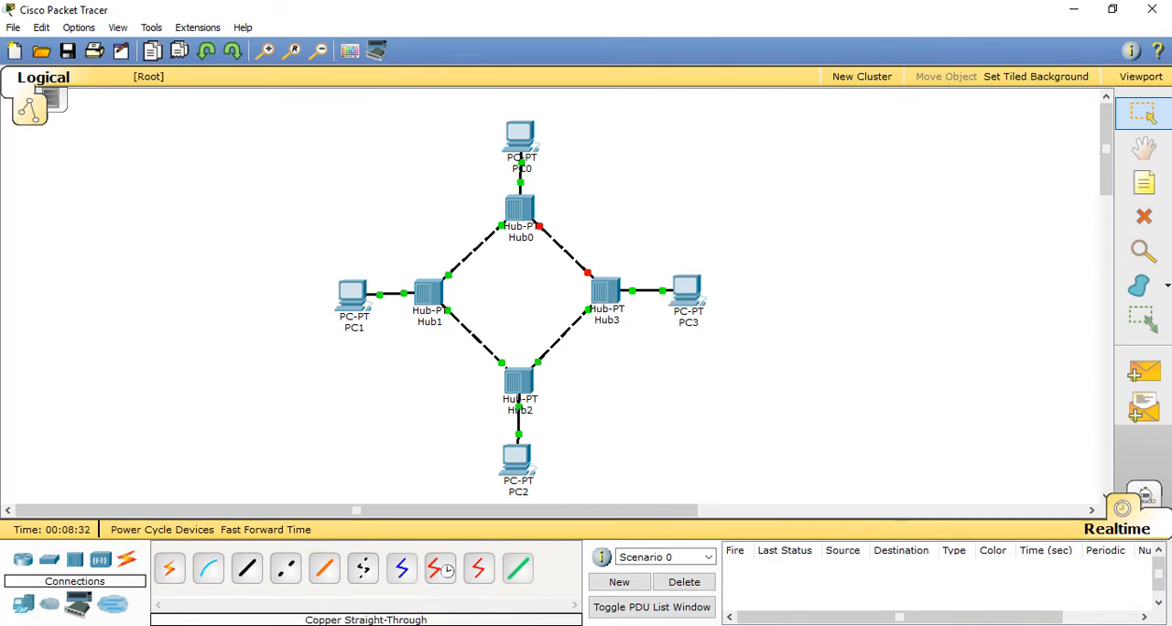
Step: Switch to the presentation and review the ring topology slide with its tools, components and cabling note
left_click(358, 625)
left_click(461, 579)
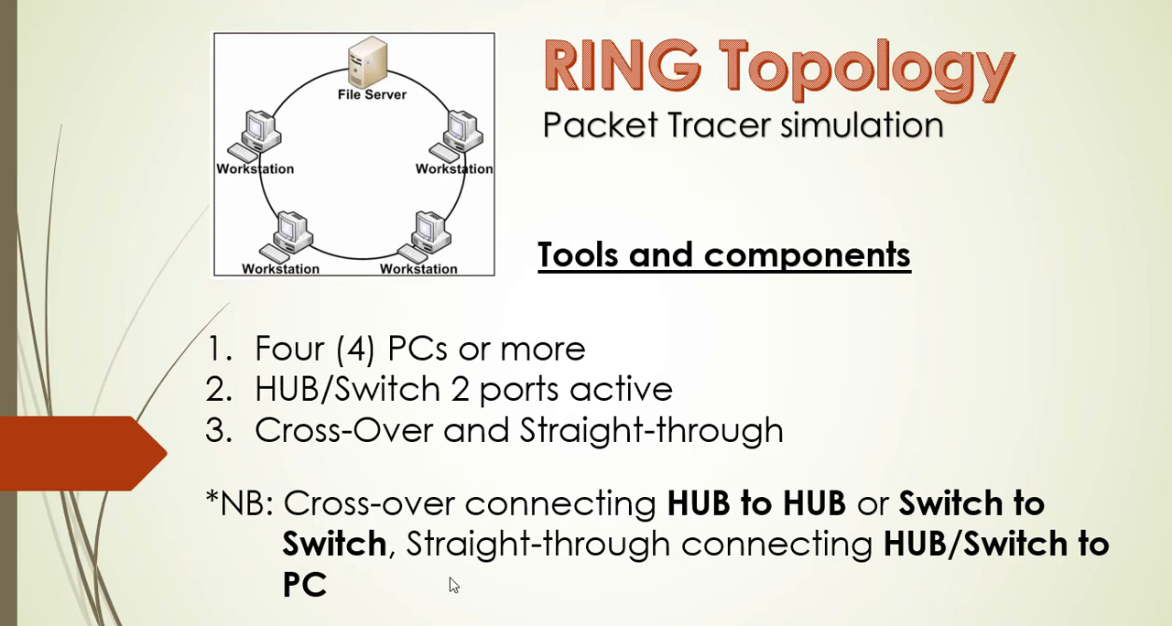
key("ctrl+2")
key("ctrl+a")
key("e")
key("super")
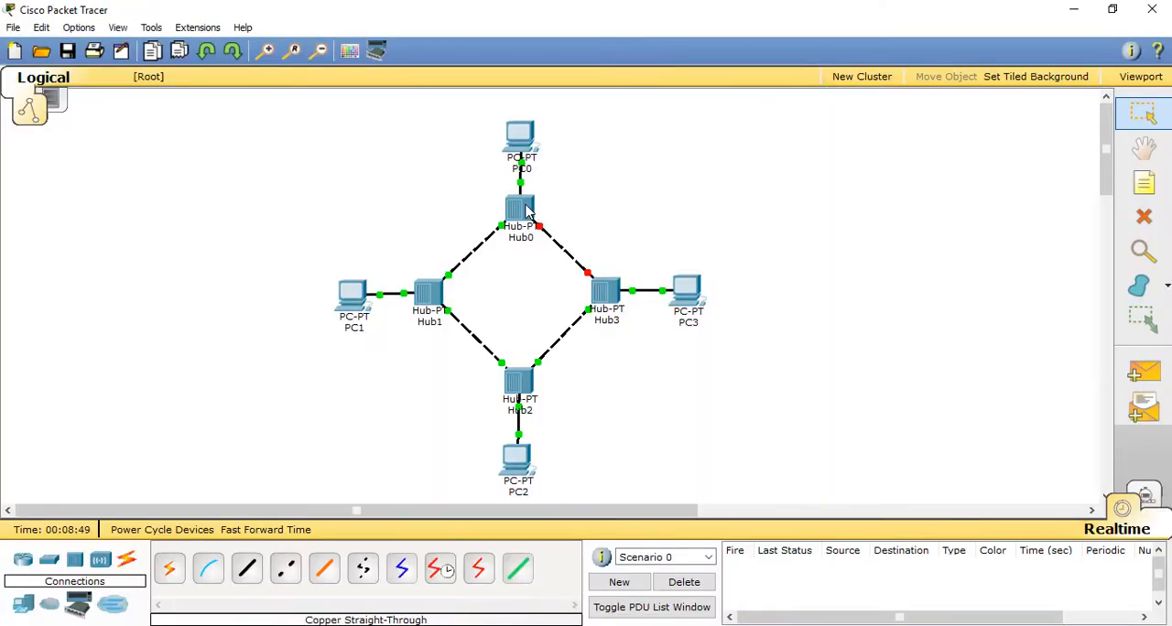
Step: Return to Packet Tracer, power off Hub0 in its physical device view and close its window
left_click(527, 210)
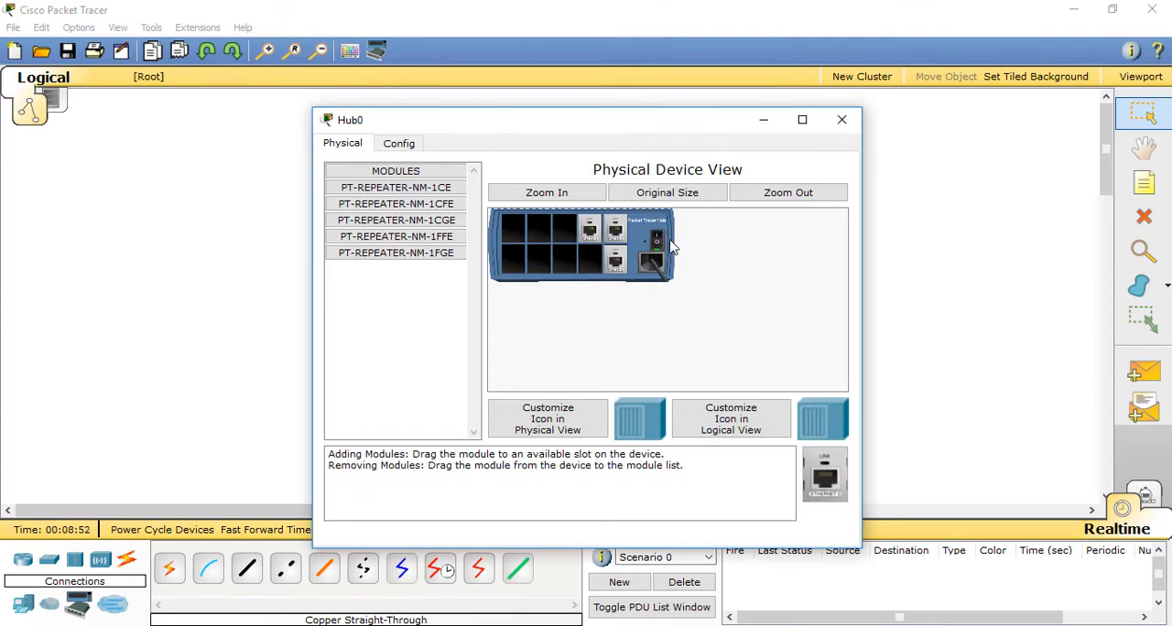
left_click(842, 119)
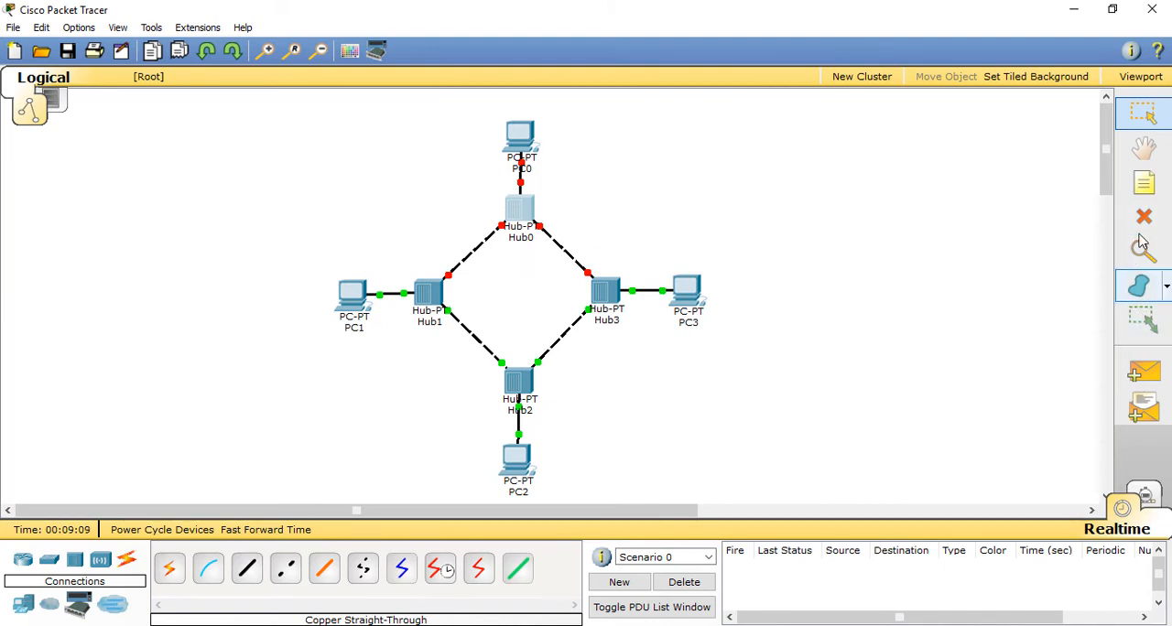
Step: Send simple PDUs from PC3 to PC1 and from PC3 to PC2, and delete the PDU test scenario
left_click(1144, 371)
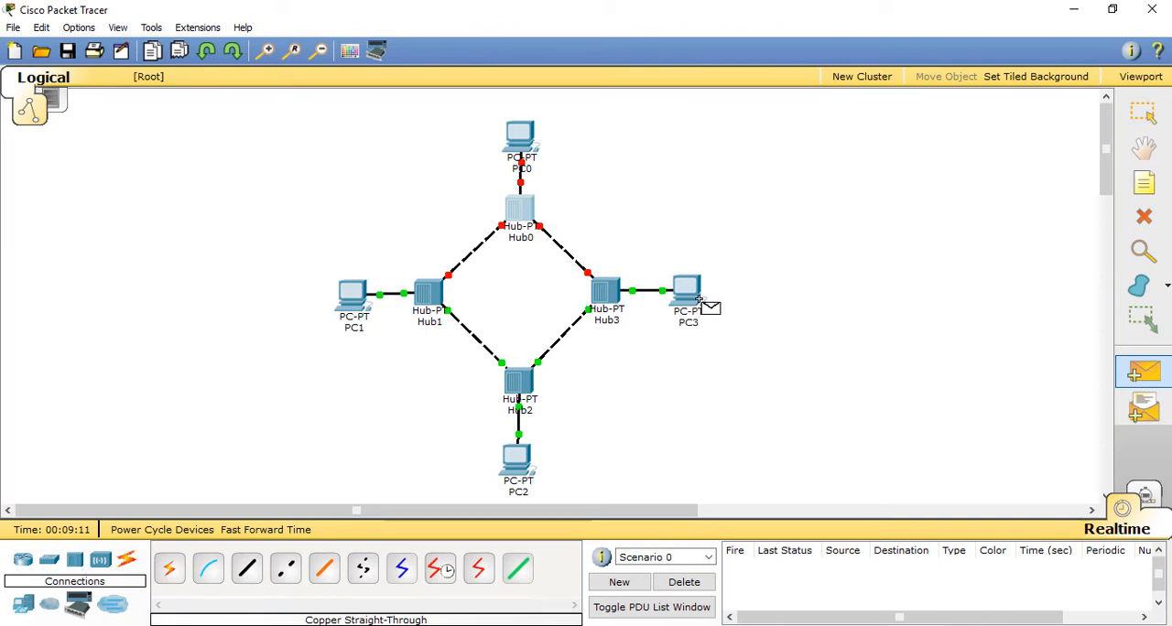
left_click(699, 300)
left_click(353, 293)
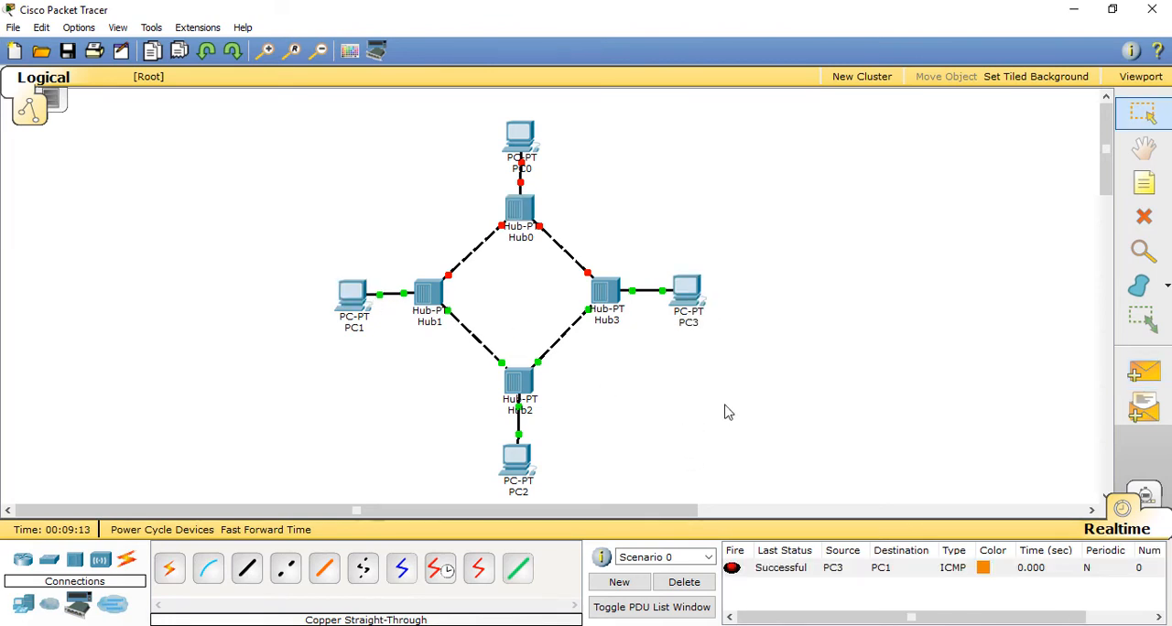
left_click(1143, 371)
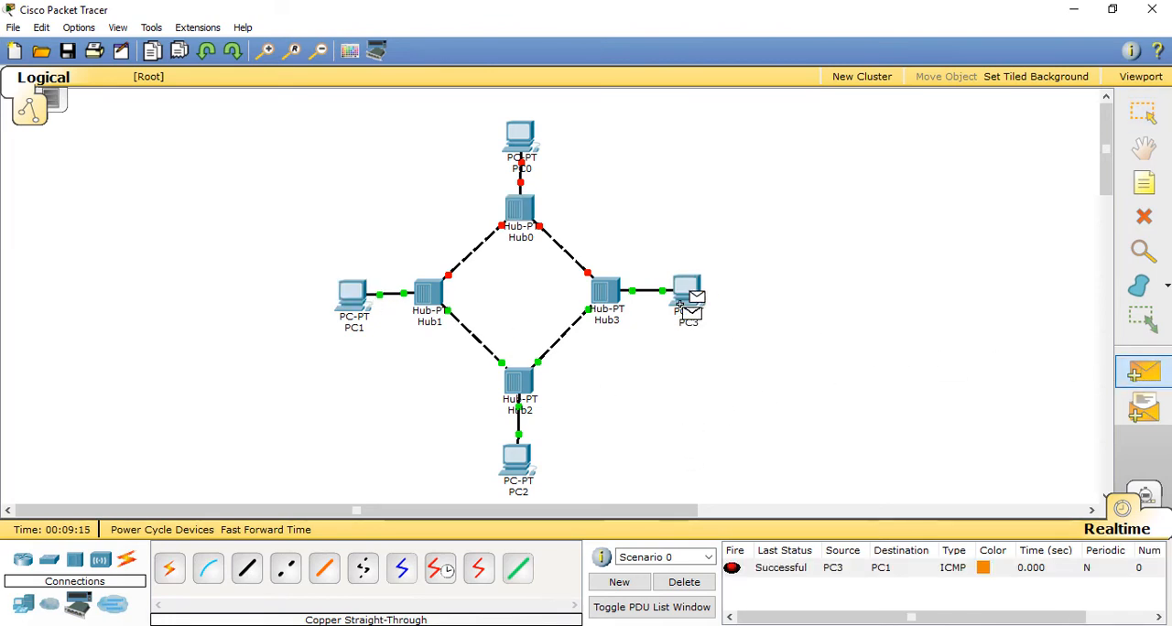
left_click(517, 464)
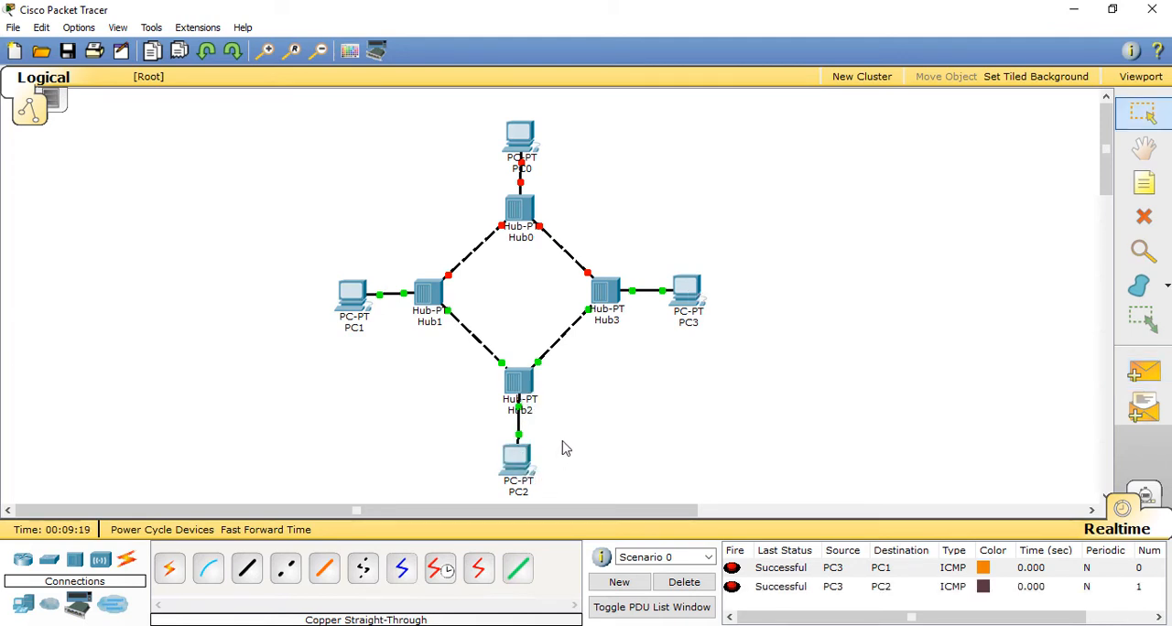
left_click(704, 584)
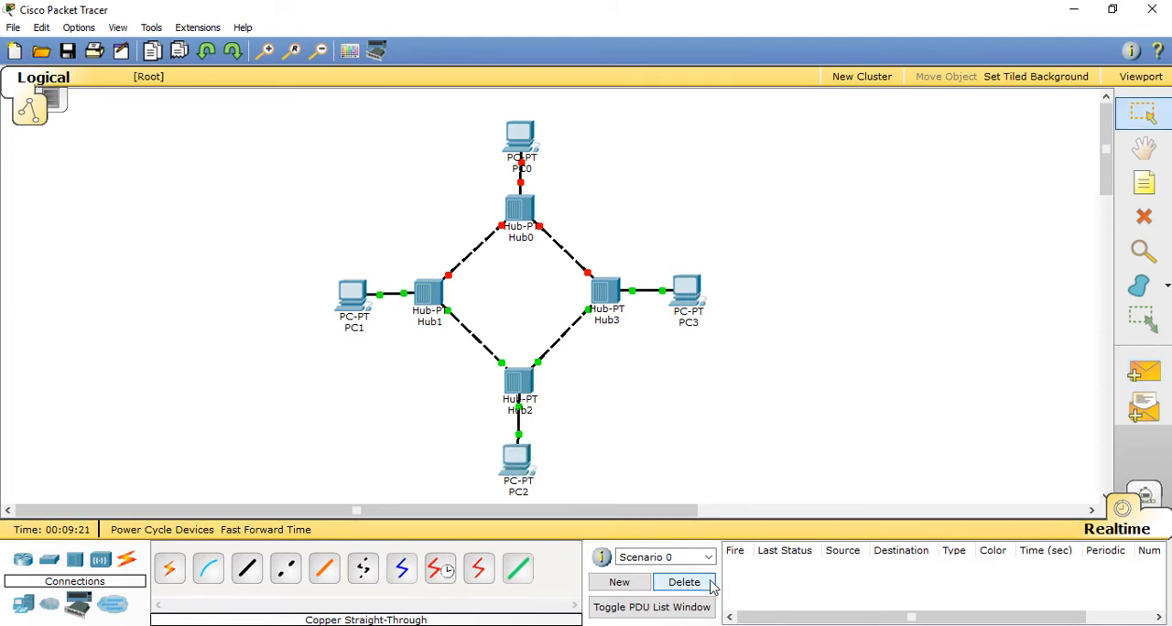
Step: Power Hub0 back on in its physical device view and close its window
left_click(520, 209)
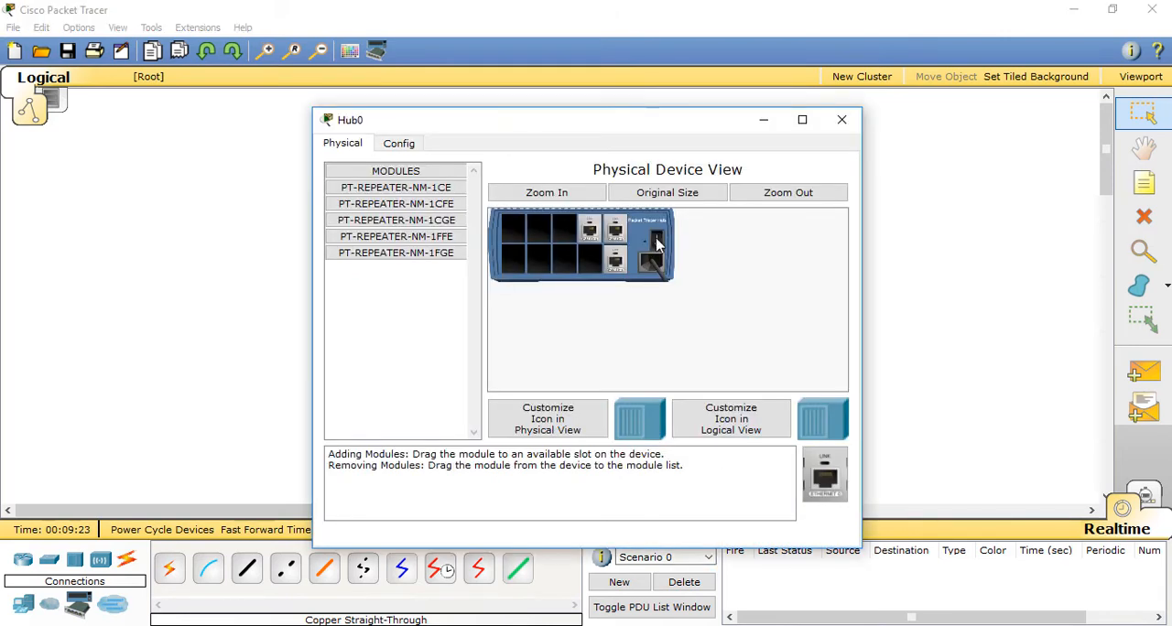
left_click(842, 122)
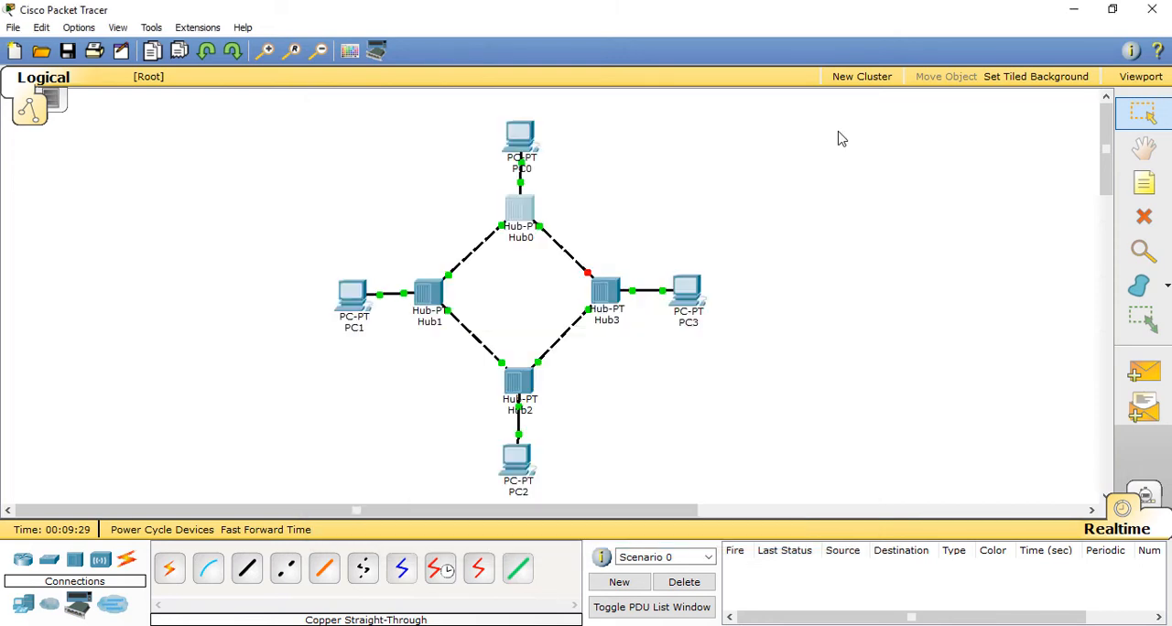
Step: Place a 2950-24 switch in the empty workspace to the upper right of the ring
left_click(51, 562)
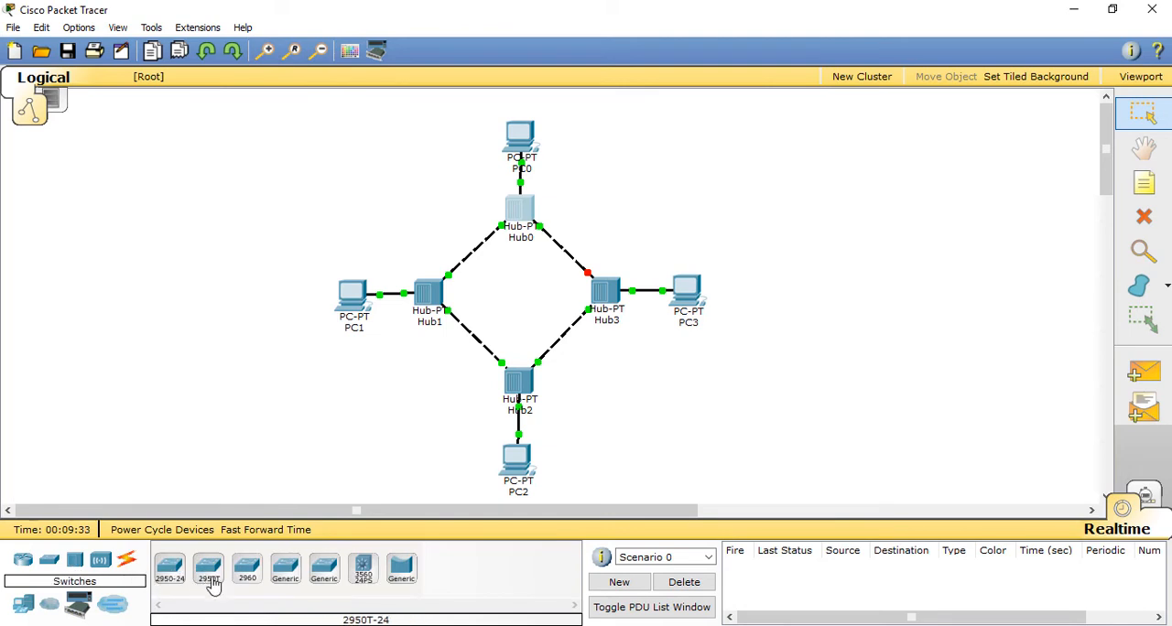
left_click(170, 572)
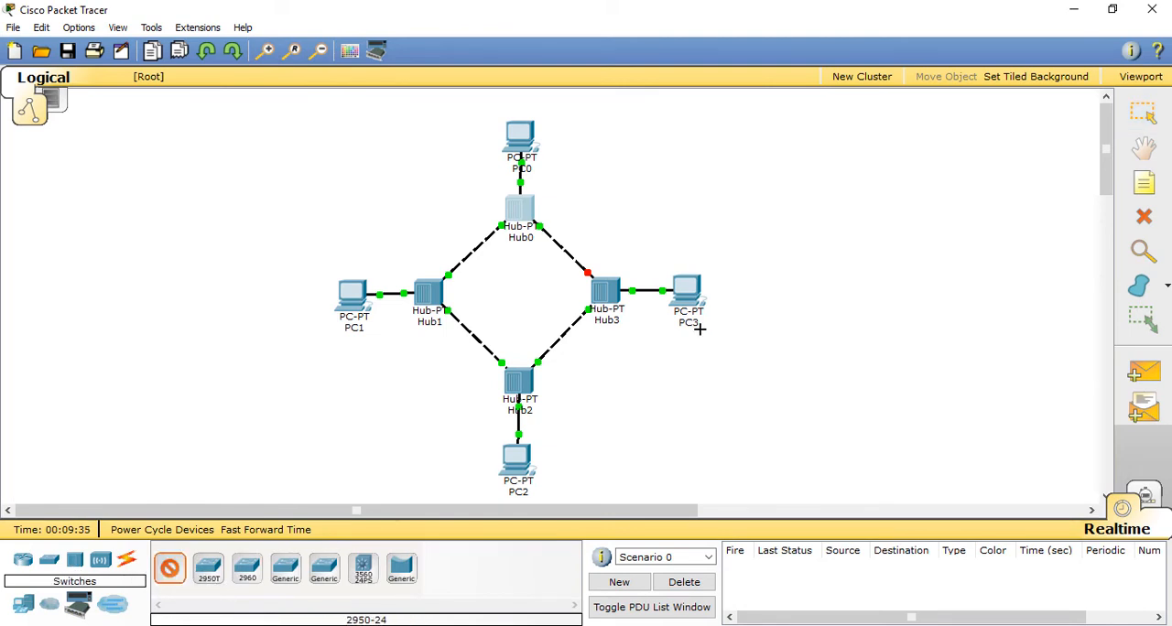
left_click(850, 179)
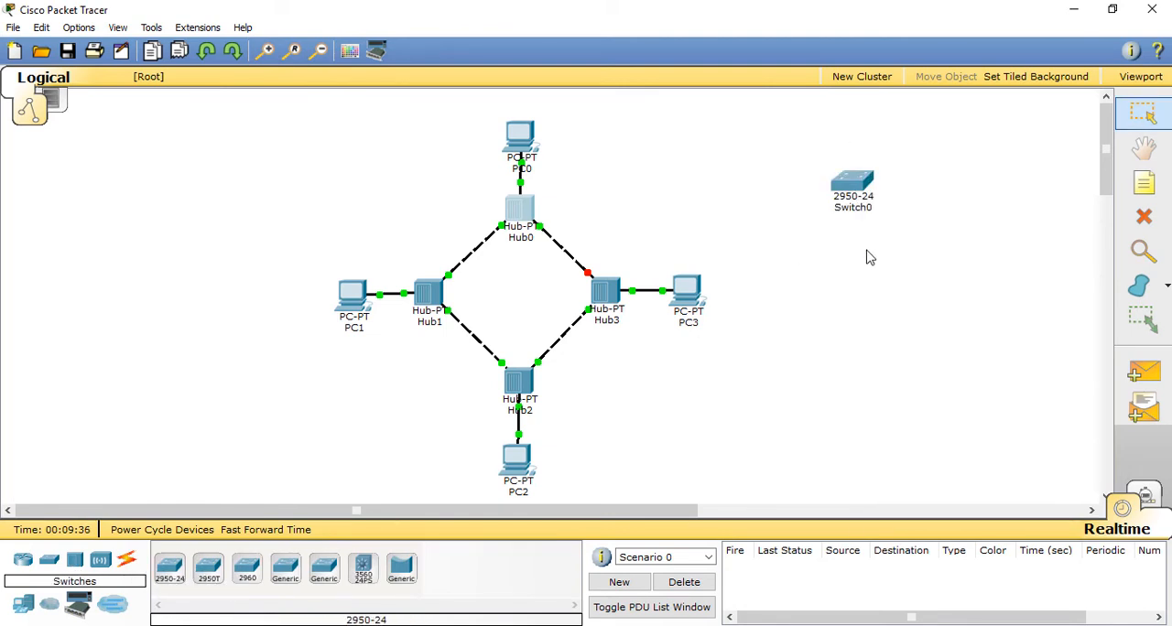
Step: Inspect Switch0's physical view, CLI and global settings, and the port configuration of FastEthernet0/1 to FastEthernet0/3
left_click(852, 183)
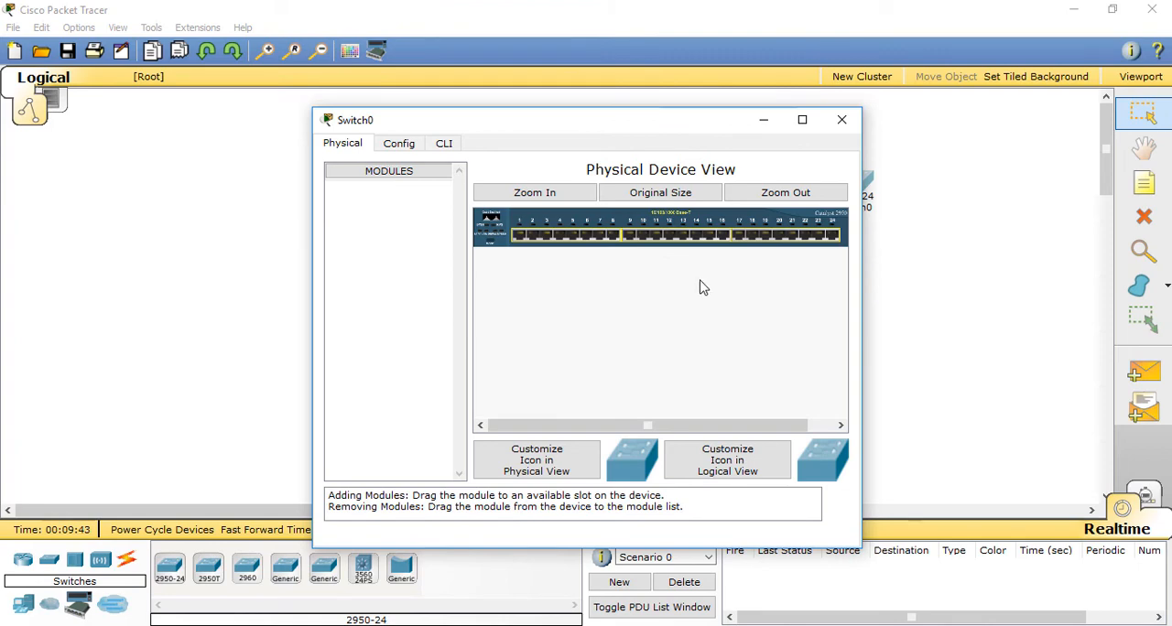
left_click(403, 146)
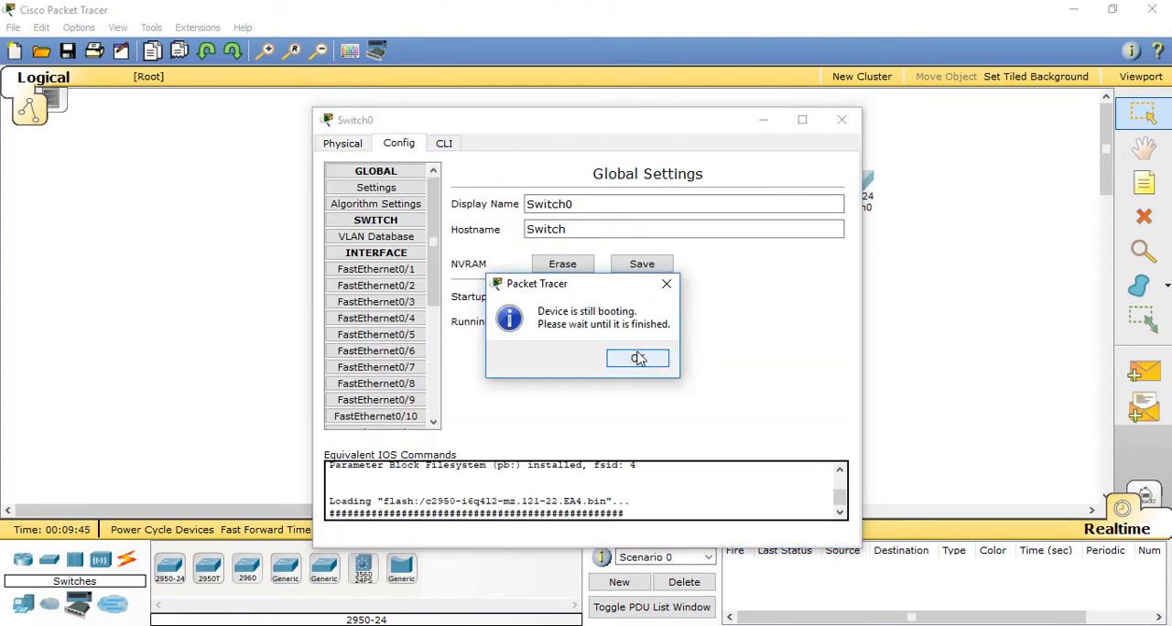
left_click(638, 358)
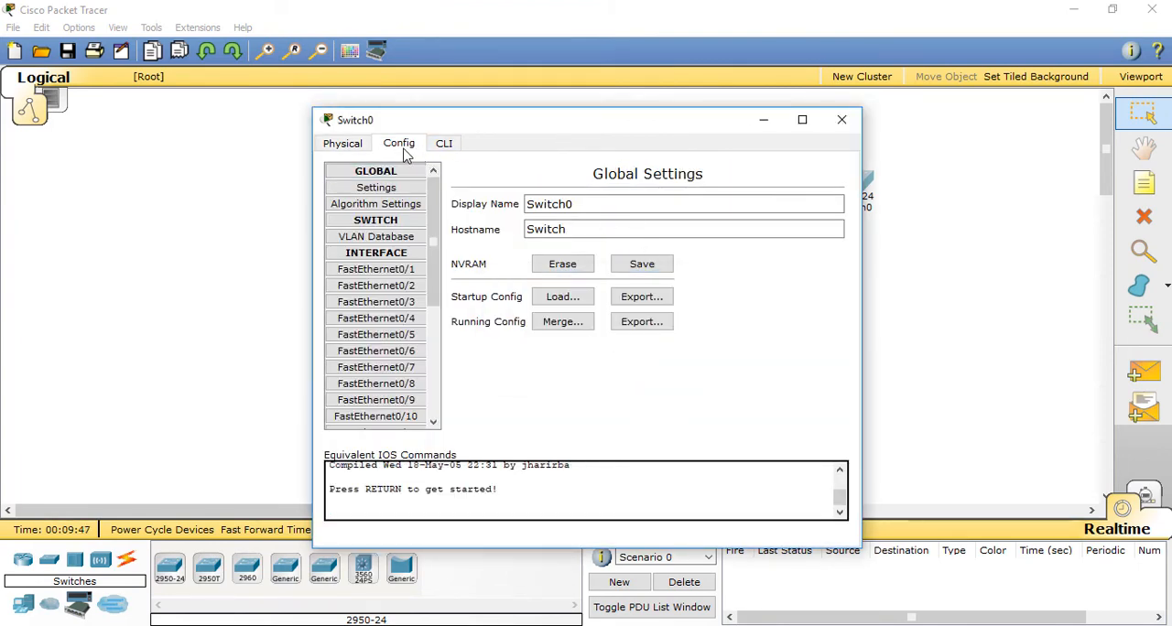
left_click(444, 146)
left_click(398, 145)
left_click(344, 147)
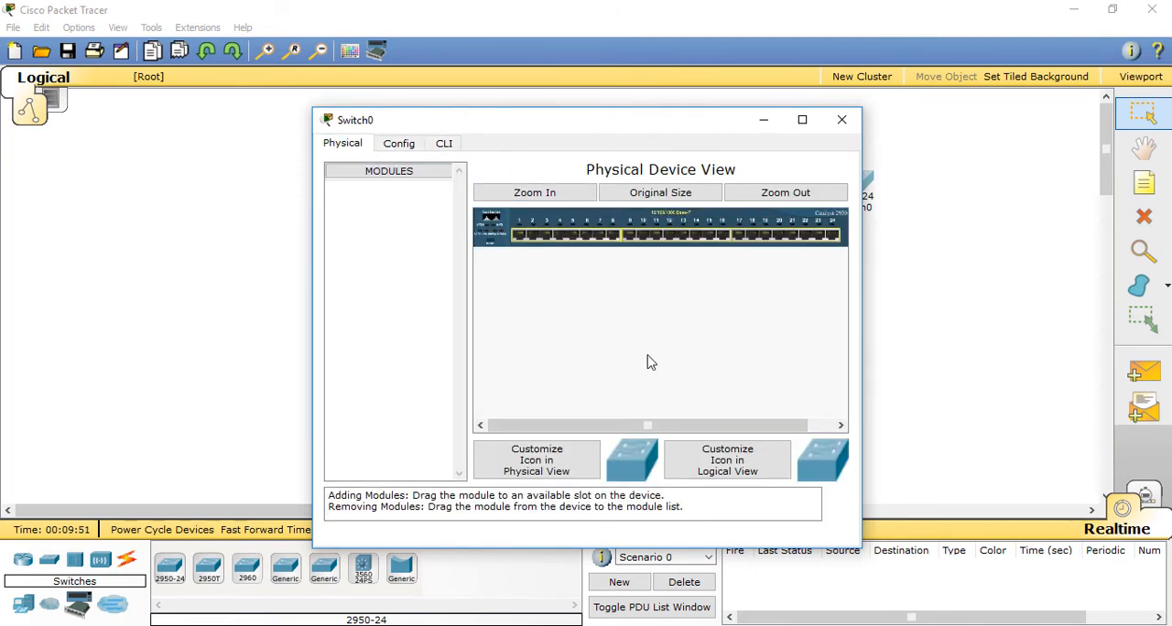
left_click(409, 146)
mouse_move(436, 263)
left_mouse_down()
mouse_move(470, 376)
mouse_move(461, 230)
mouse_move(460, 382)
mouse_move(447, 229)
mouse_move(447, 379)
mouse_move(448, 242)
mouse_move(445, 358)
mouse_move(449, 253)
mouse_move(455, 272)
left_mouse_up()
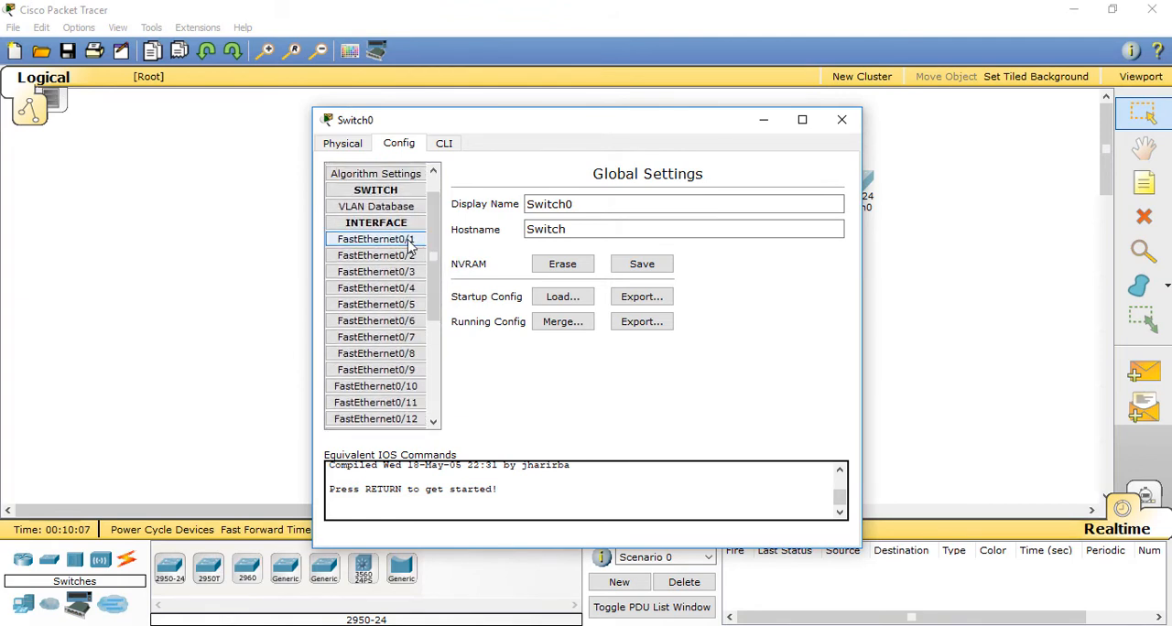
left_click(408, 240)
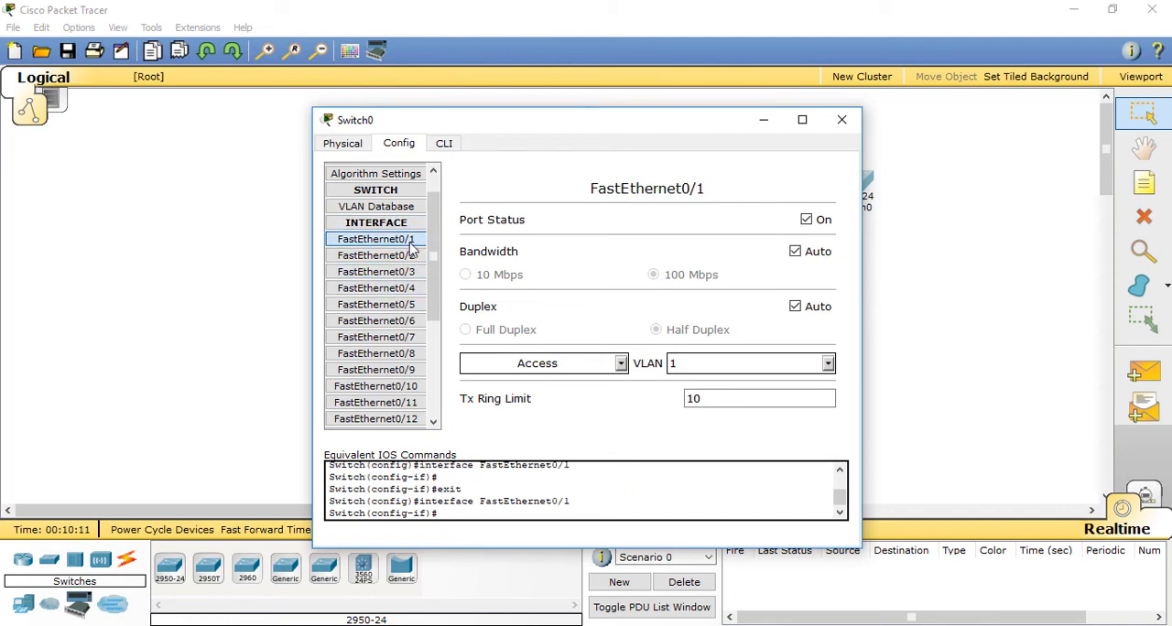
left_click(412, 257)
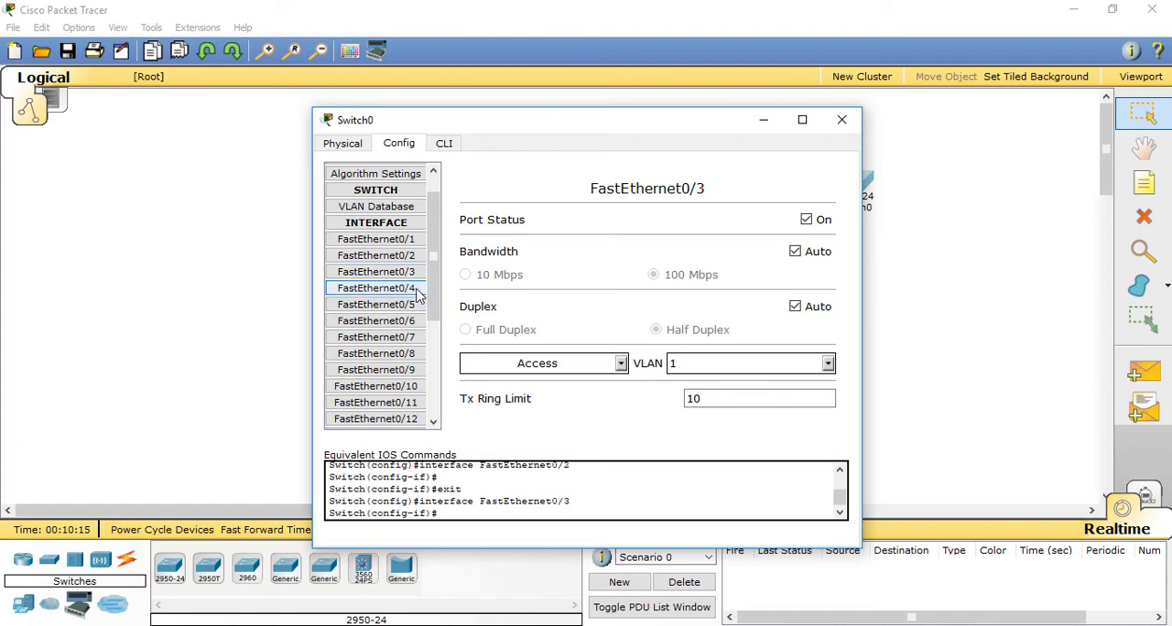
Step: Turn off the port status of FastEthernet0/4 and FastEthernet0/5 on Switch0
left_click(420, 288)
left_click(807, 223)
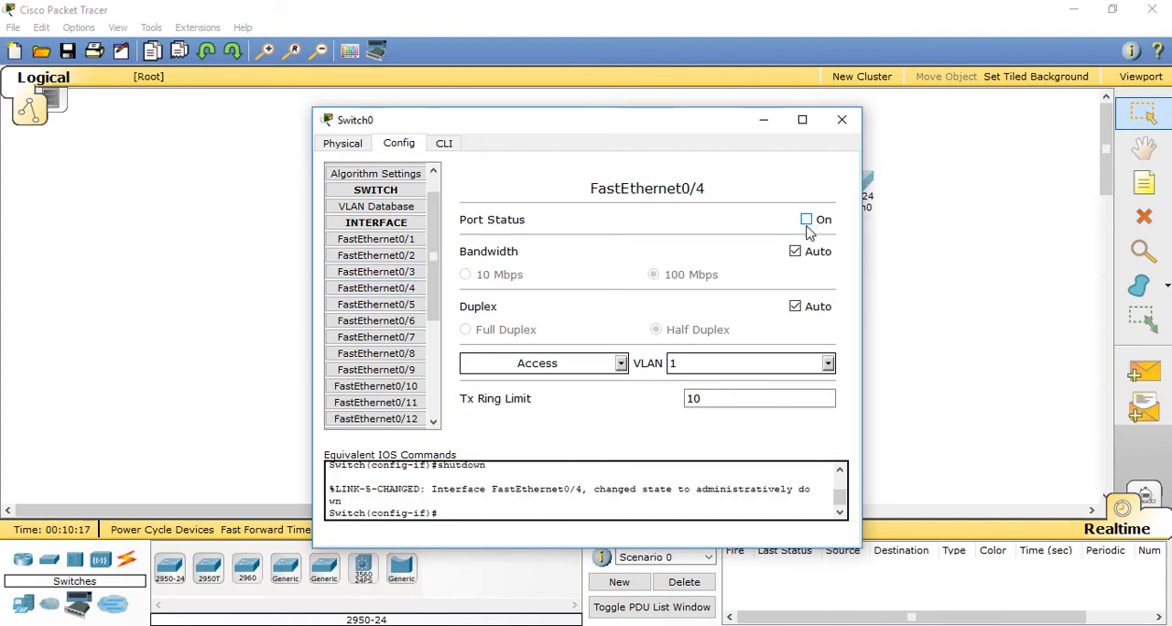
left_click(400, 305)
left_click(806, 221)
Step: Turn off the port status of FastEthernet0/6, FastEthernet0/7 and FastEthernet0/24 on Switch0
left_click(376, 321)
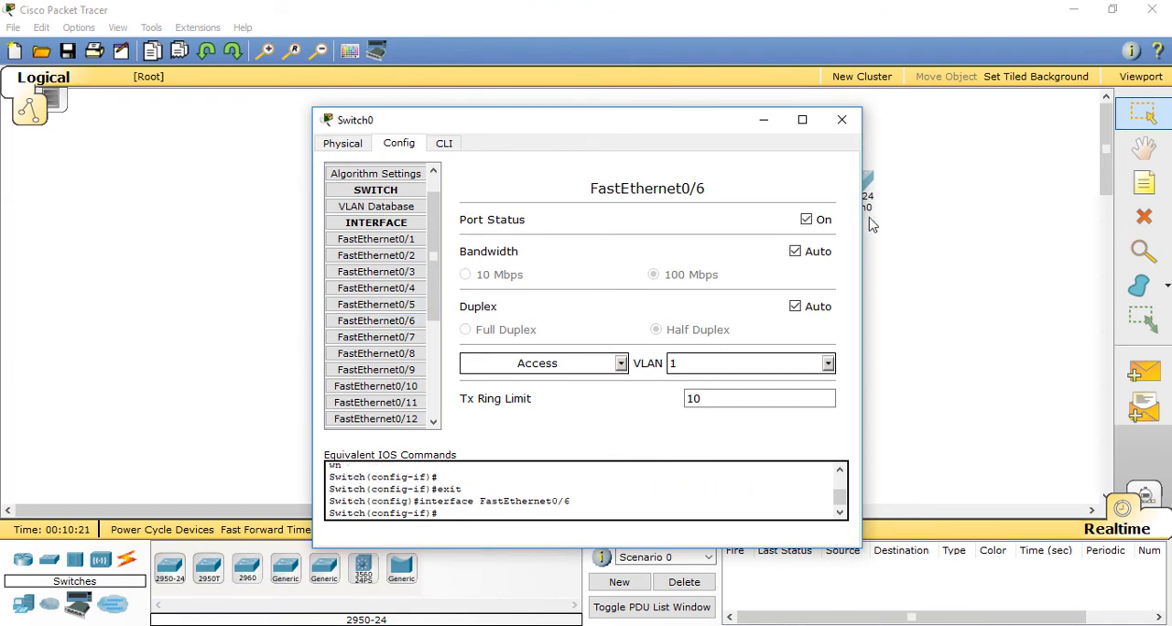
left_click(807, 221)
left_click(373, 337)
left_click(807, 220)
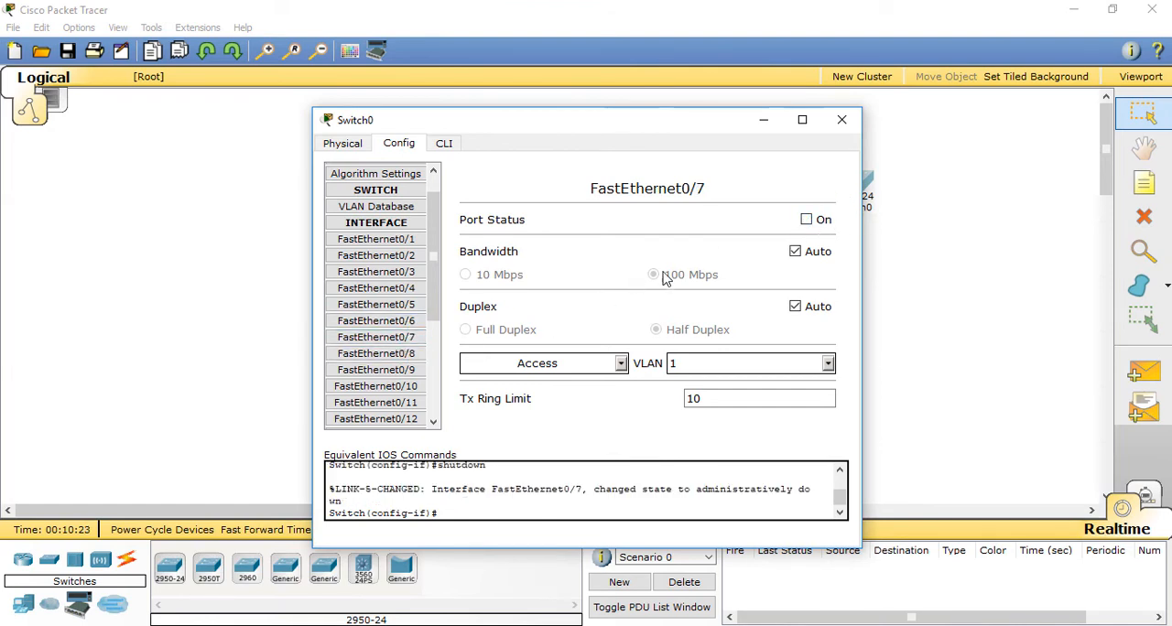
left_click_drag(438, 289, 466, 399)
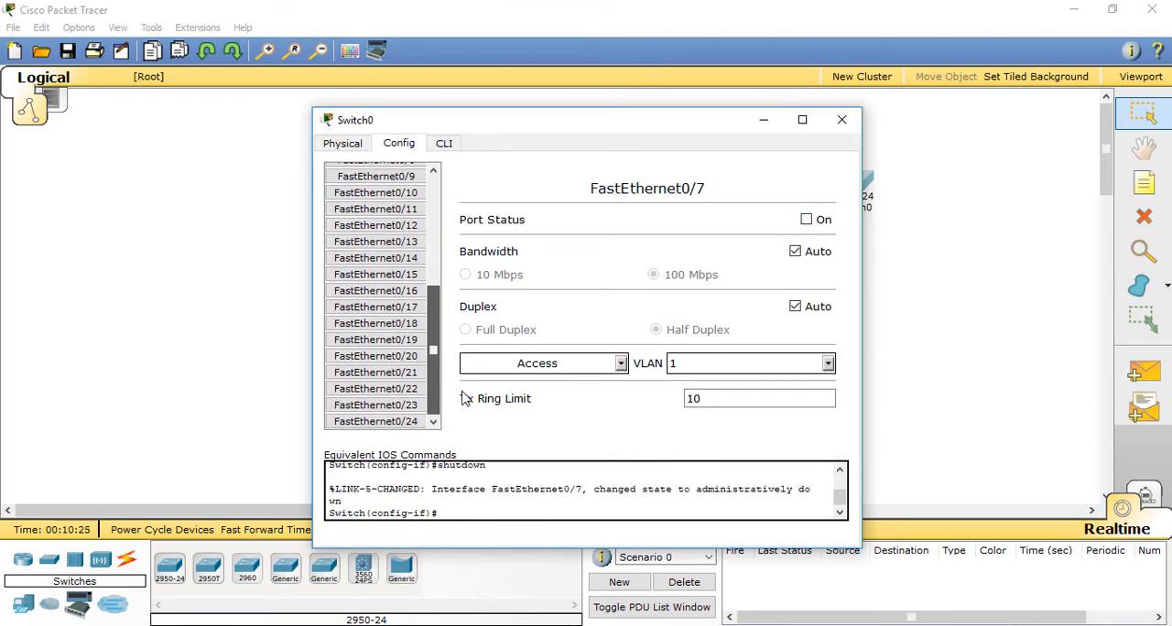
left_click(416, 421)
left_click(806, 219)
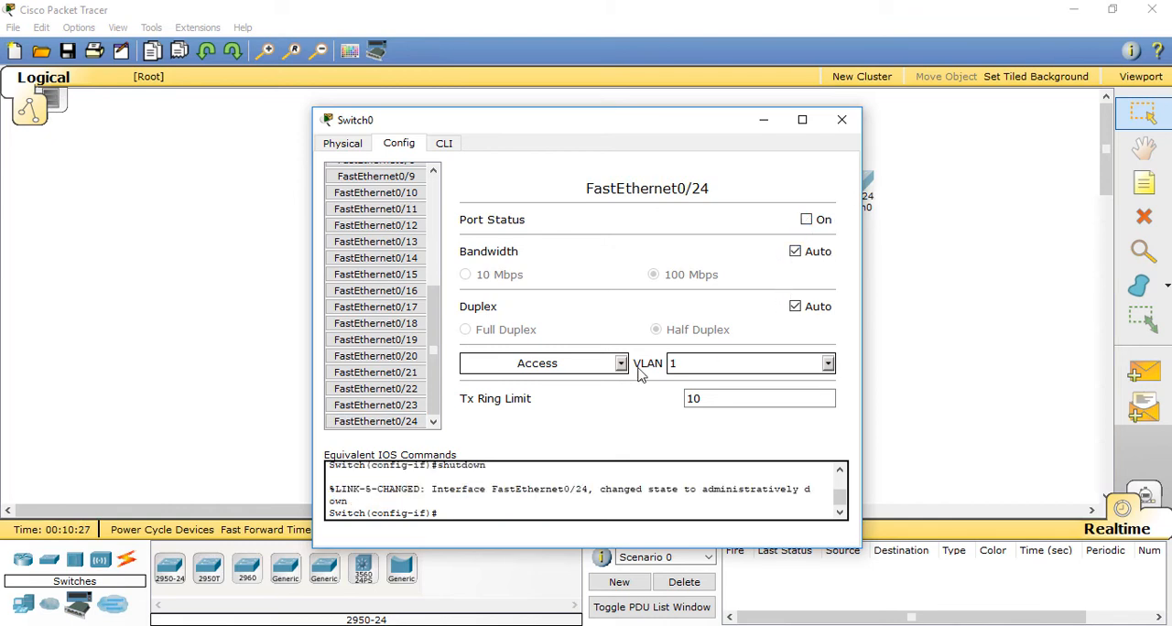
Step: Review the port configuration of FastEthernet0/1 to FastEthernet0/3 on Switch0 and close its window
left_click_drag(436, 356, 431, 238)
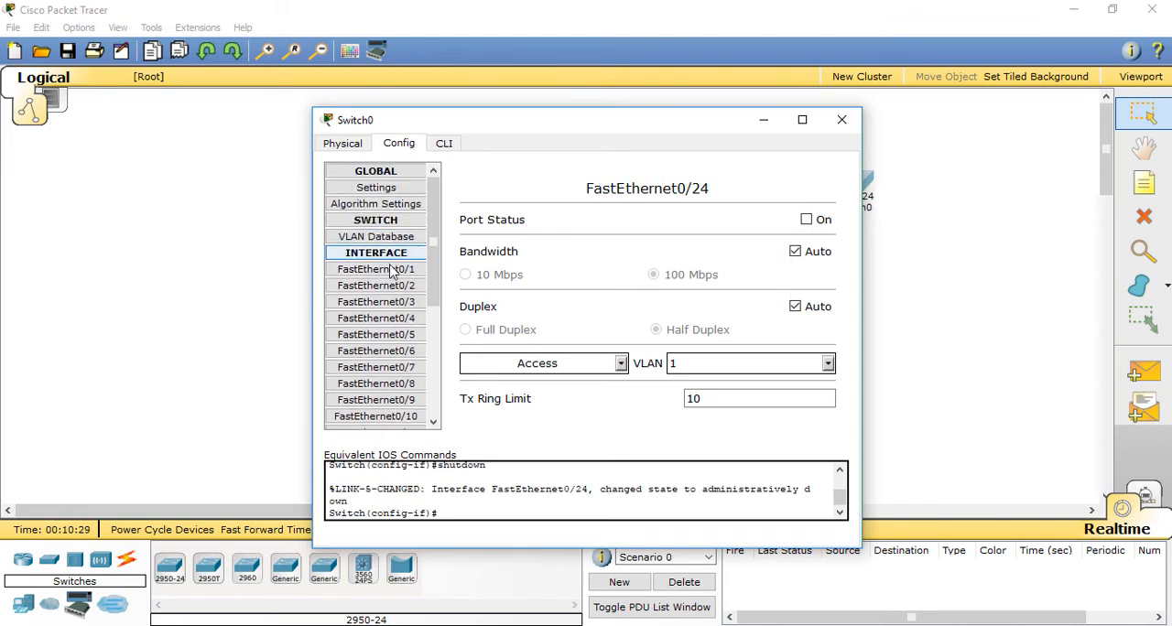
left_click(395, 271)
left_click(402, 287)
left_click(408, 302)
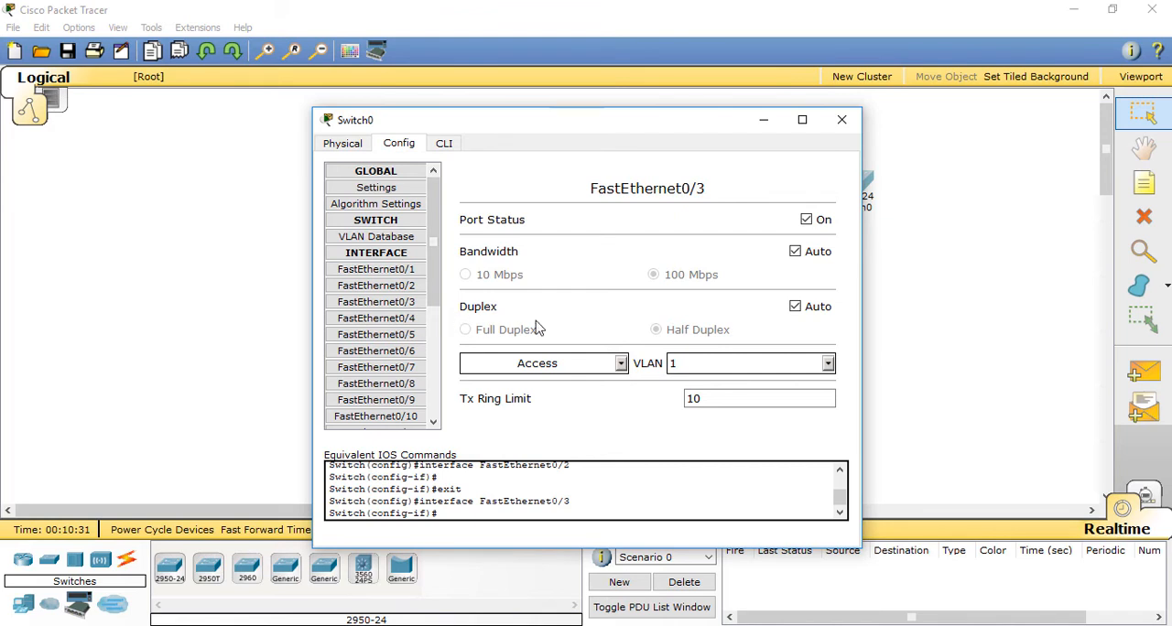
left_click(841, 120)
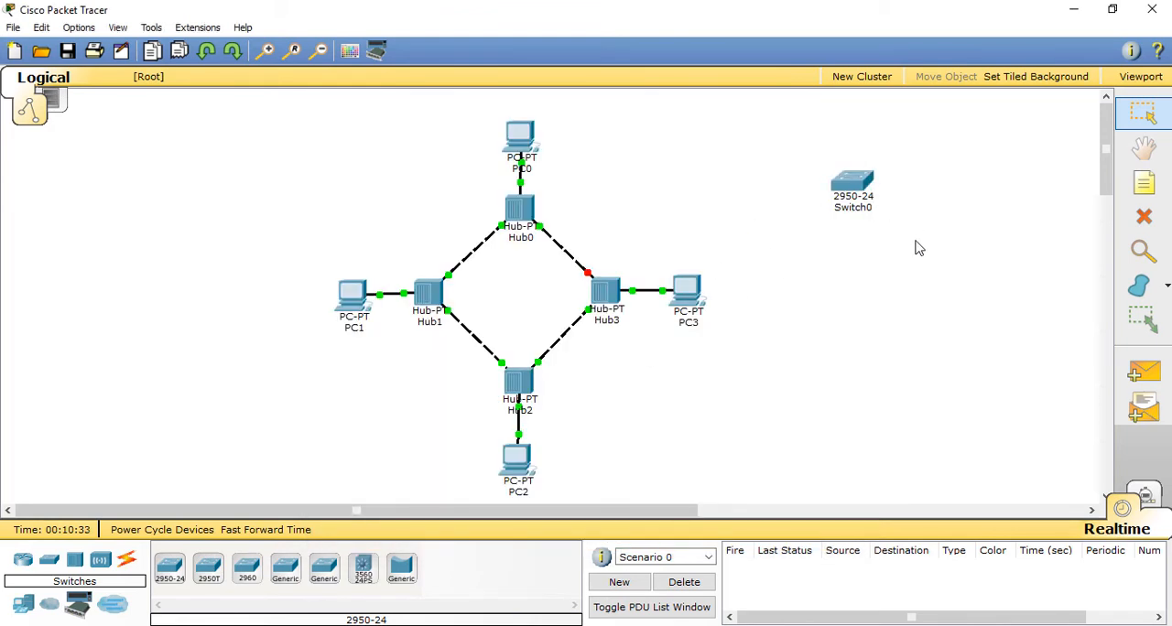
Step: Delete Switch0 from the workspace, leaving the hub ring in place
left_click_drag(915, 247, 831, 181)
key("Delete")
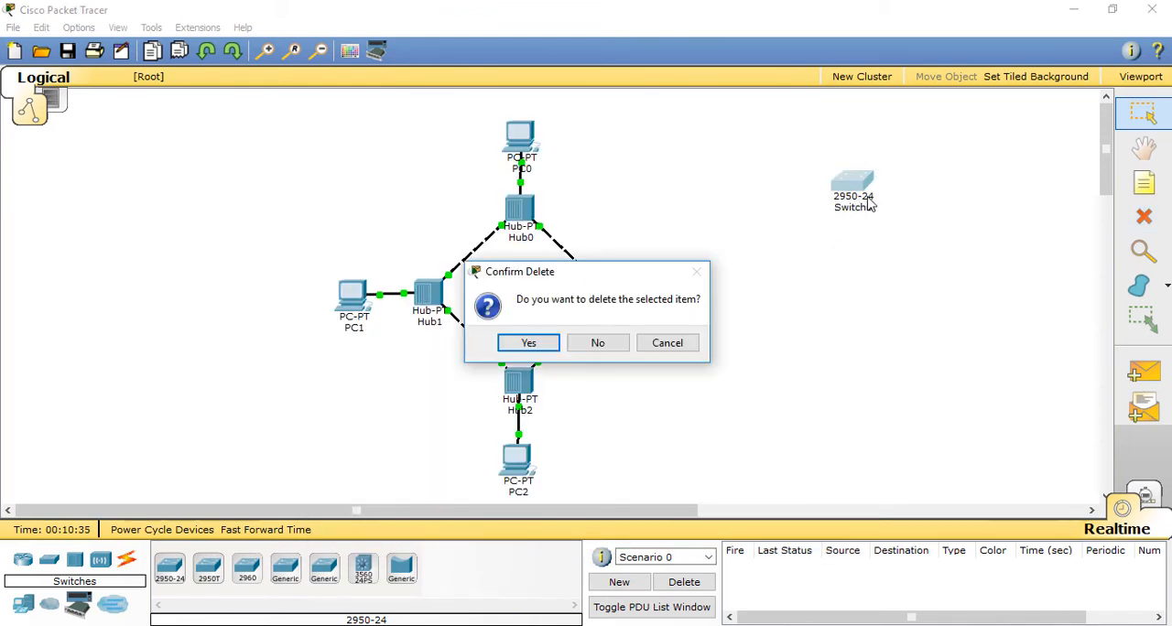
left_click(597, 342)
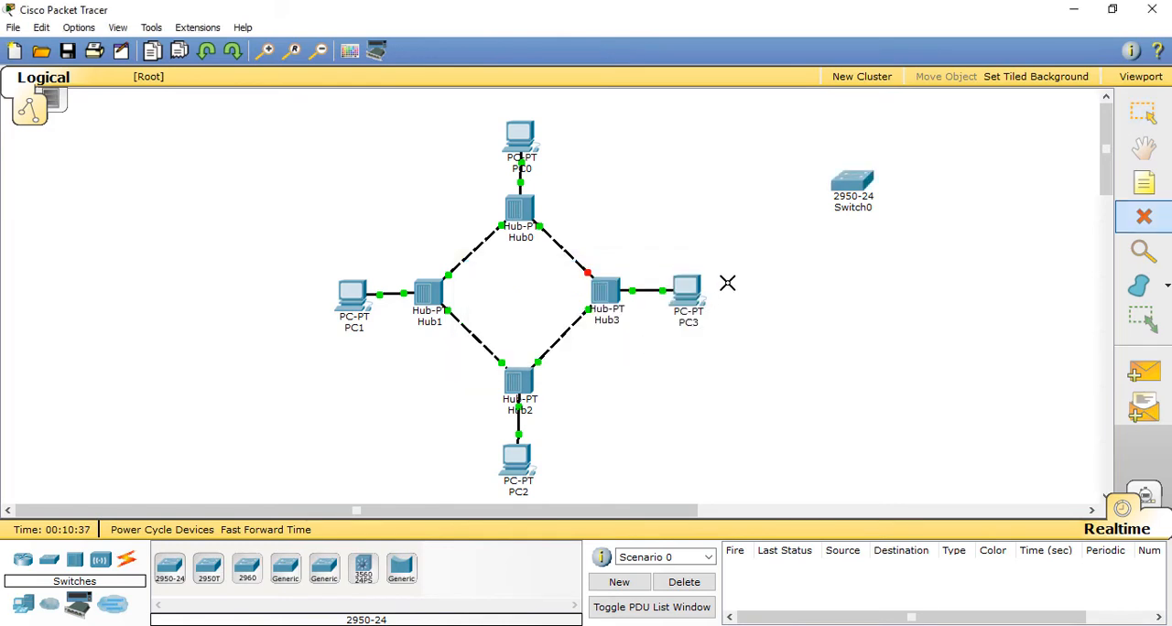
left_click(841, 196)
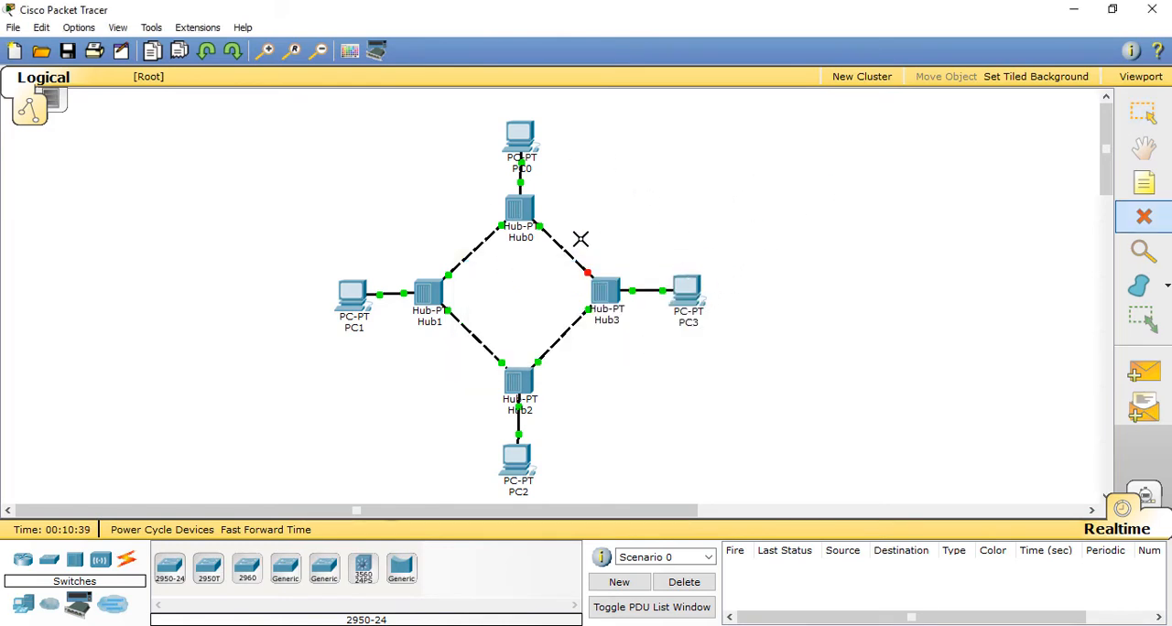
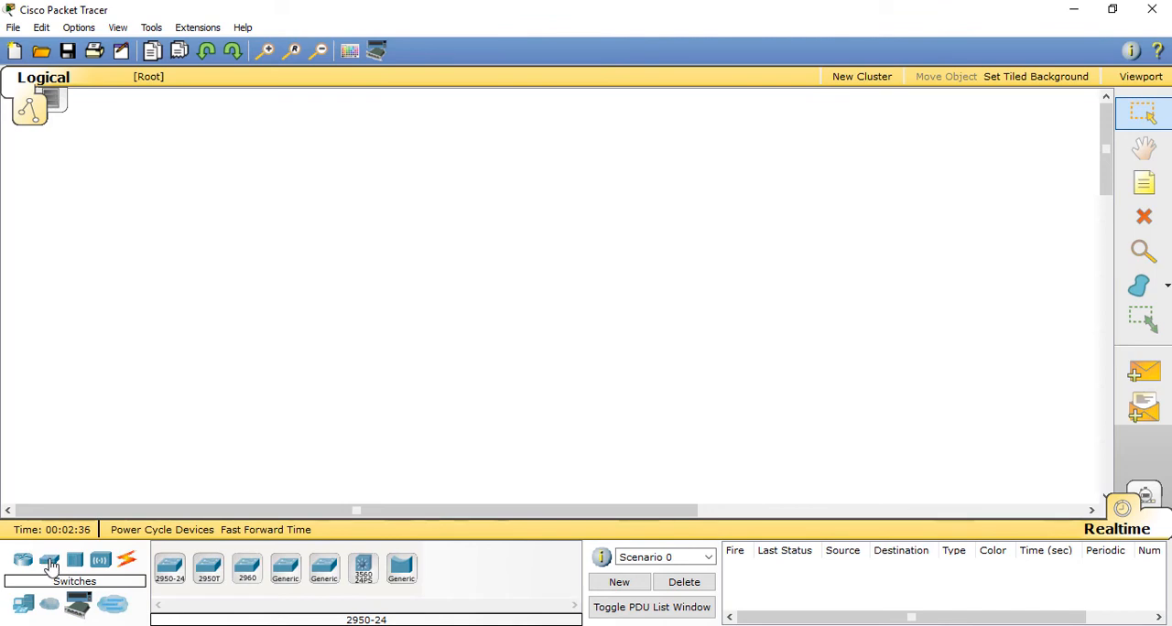
Step: Place a 2950-24 switch in the centre of the empty workspace and a generic PC directly above it
left_click(168, 568)
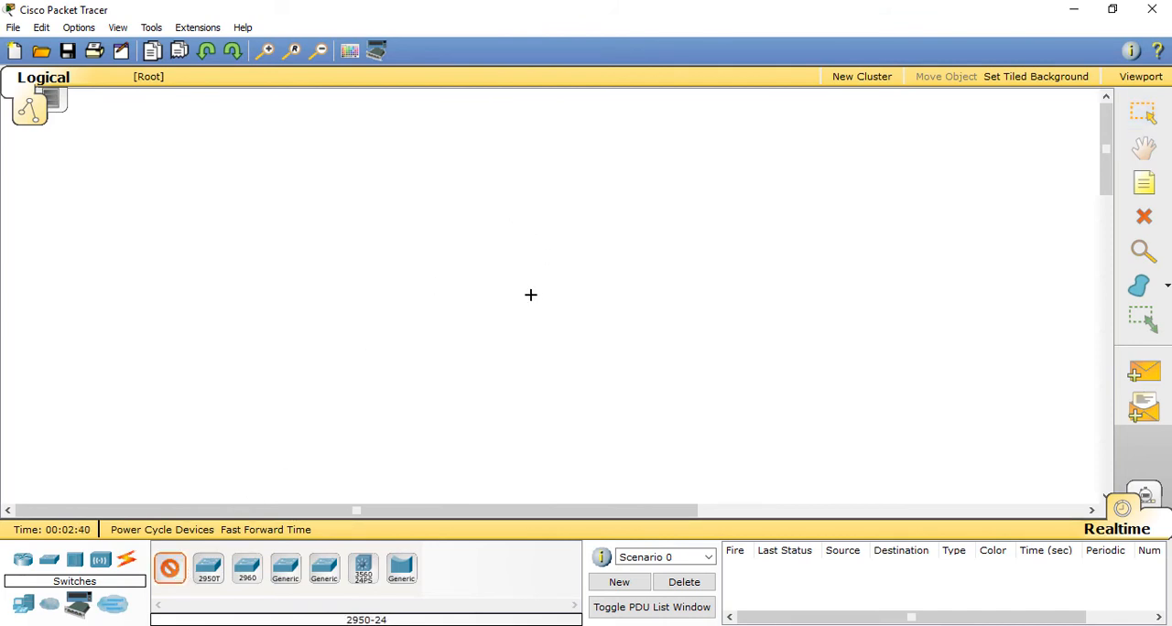
left_click(547, 318)
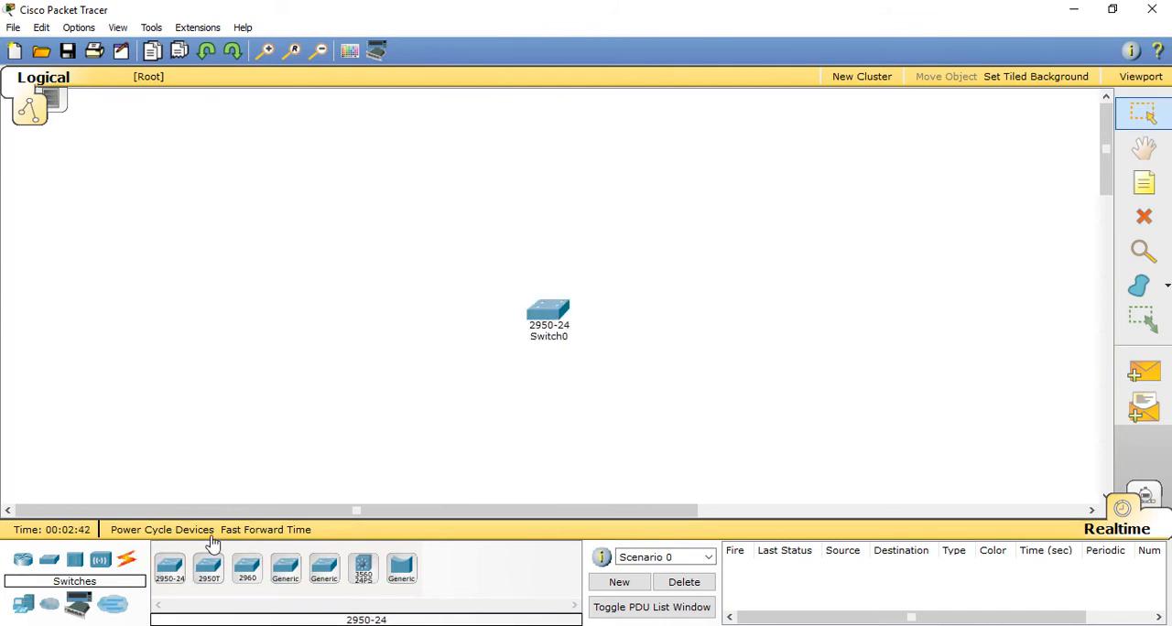
left_click(23, 607)
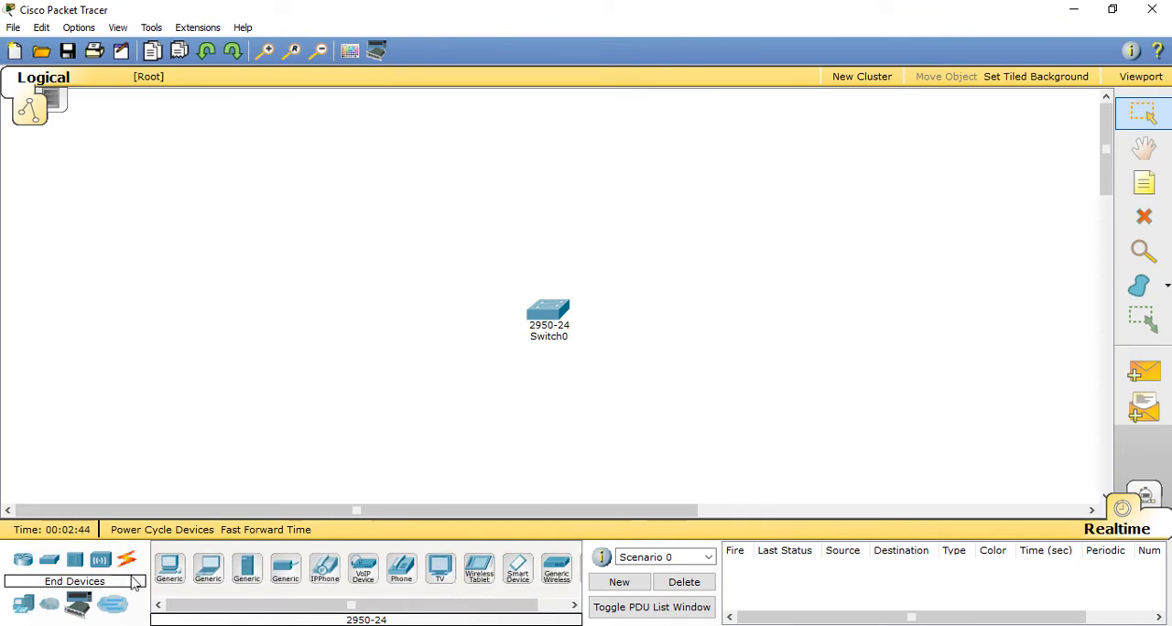
left_click(170, 568)
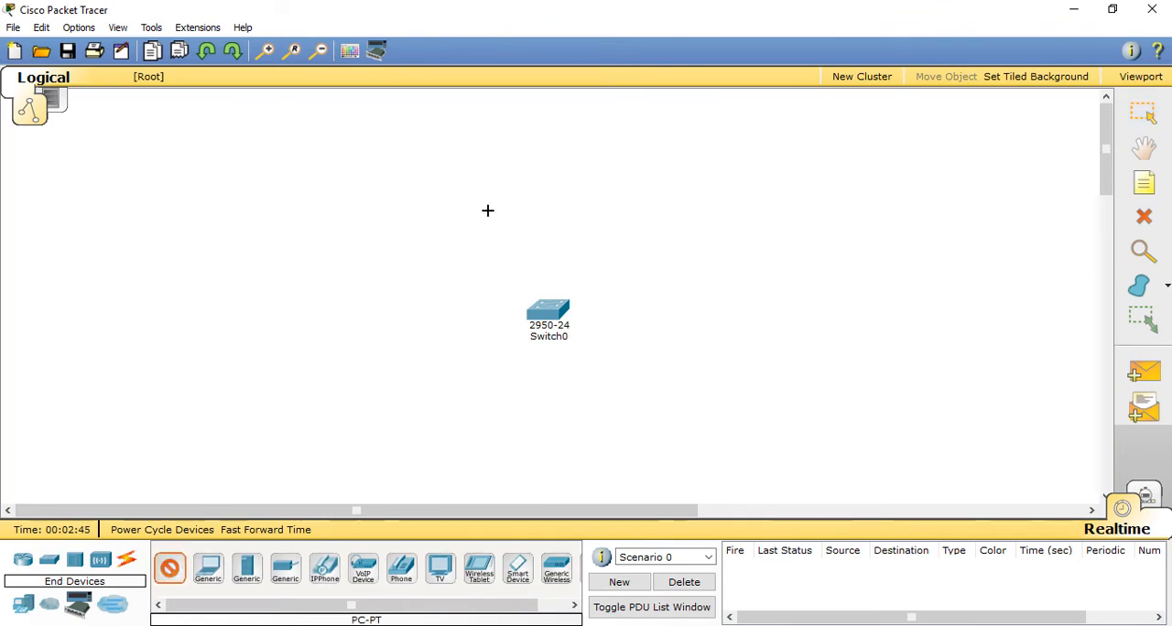
left_click(546, 171)
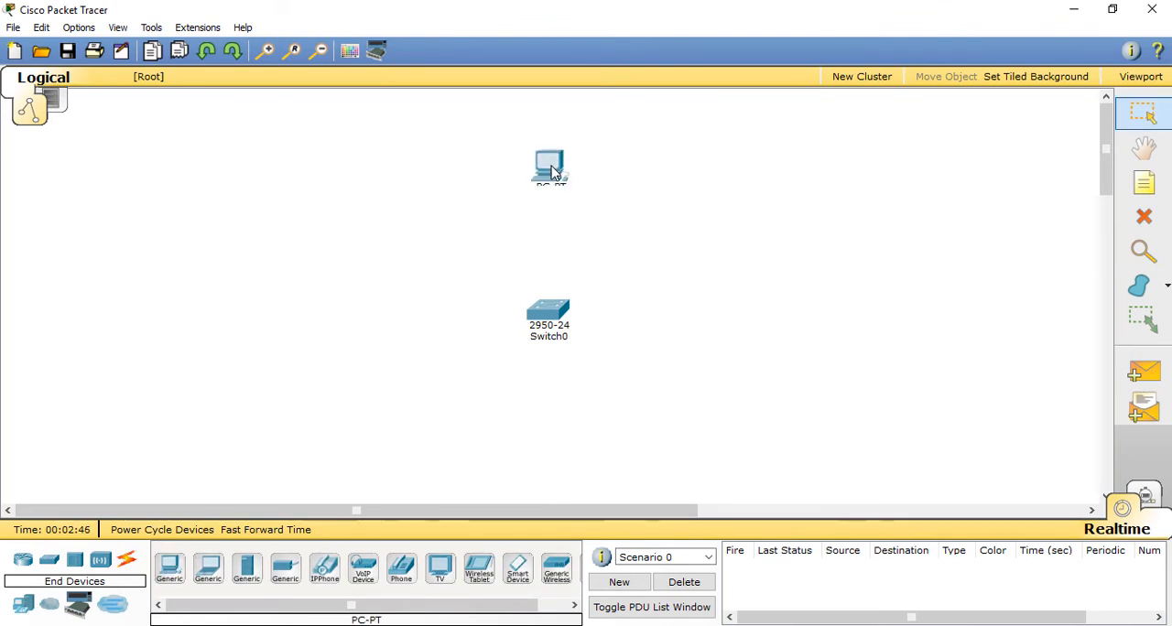
Step: Surround the switch with a generic laptop on its left, a generic server below it and a second generic PC on its right
left_click(209, 568)
left_click(399, 322)
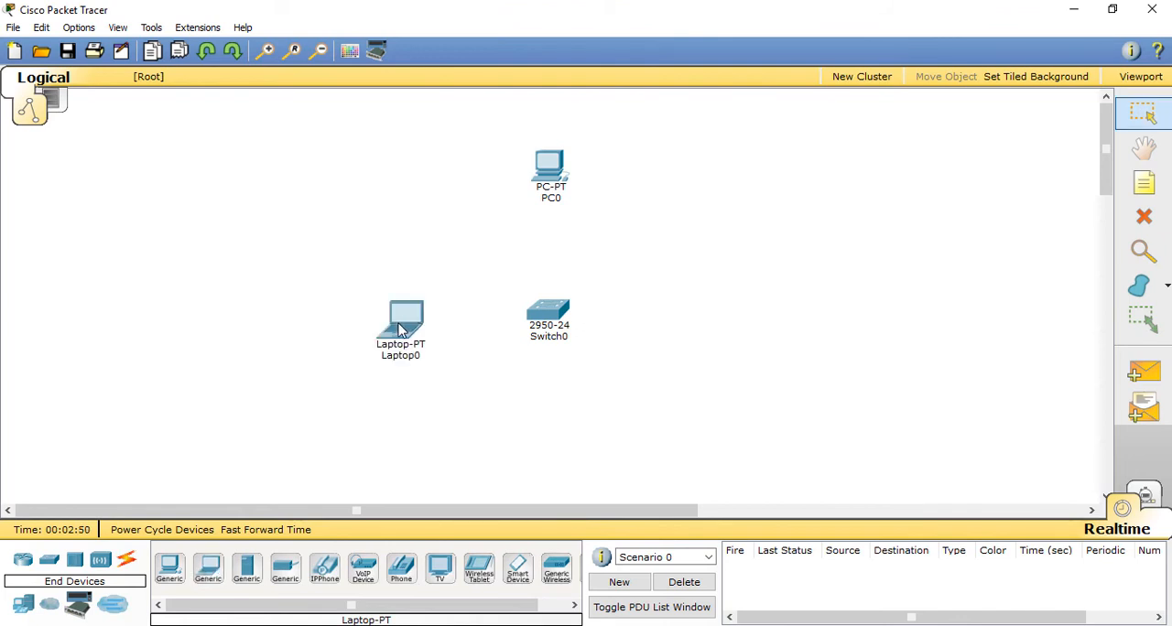
left_click_drag(400, 329, 374, 325)
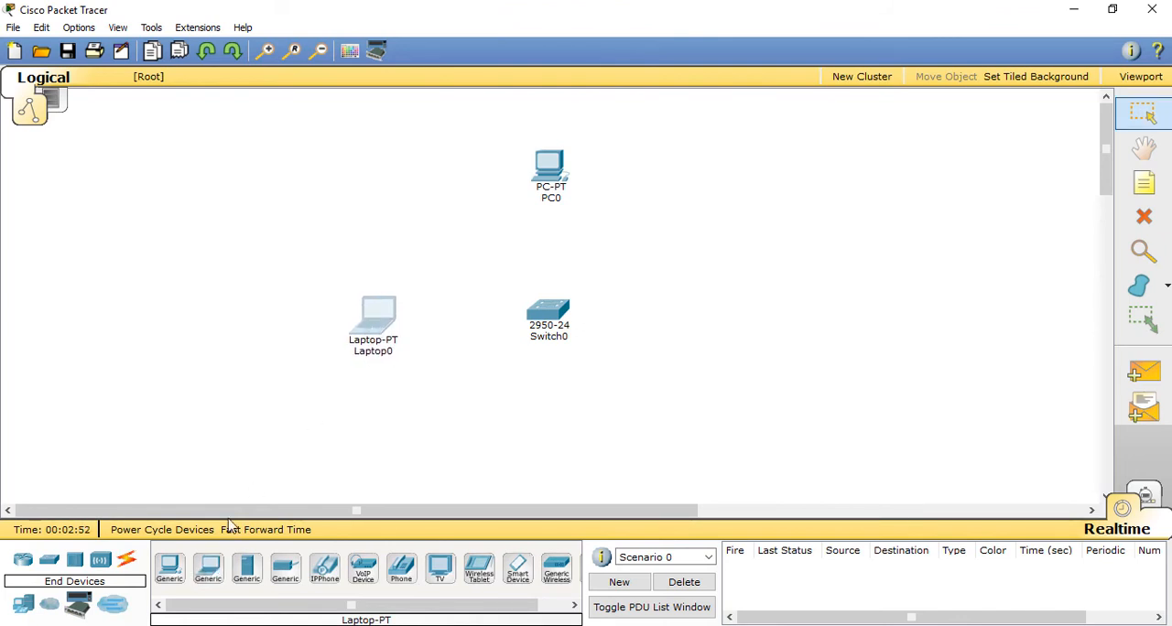
left_click(246, 569)
left_click(551, 448)
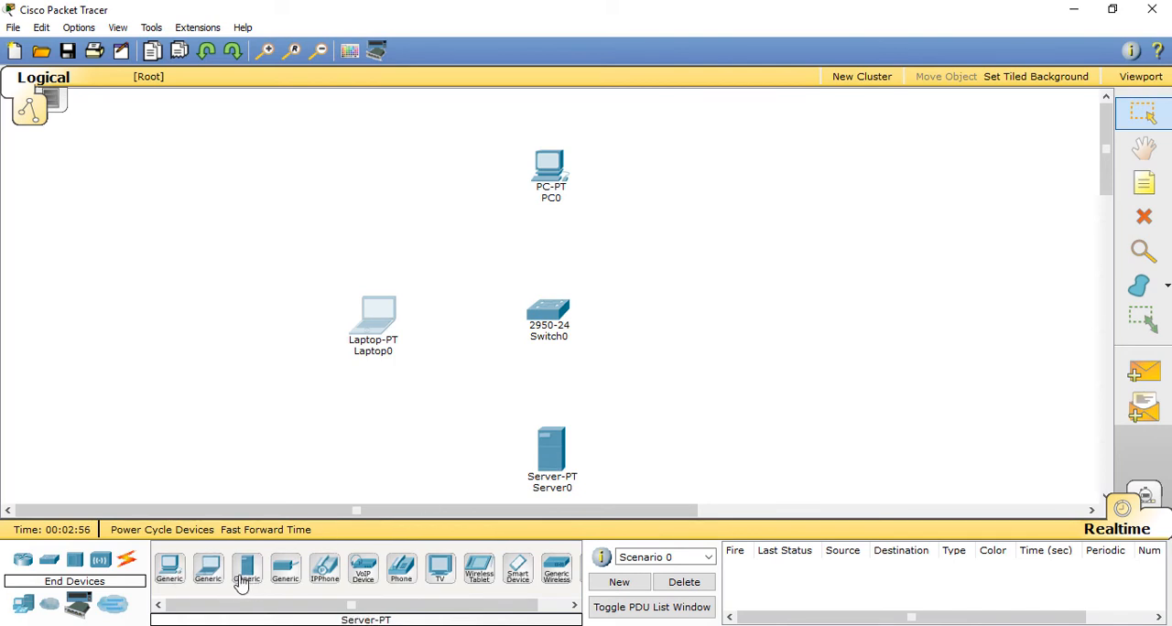
left_click(169, 570)
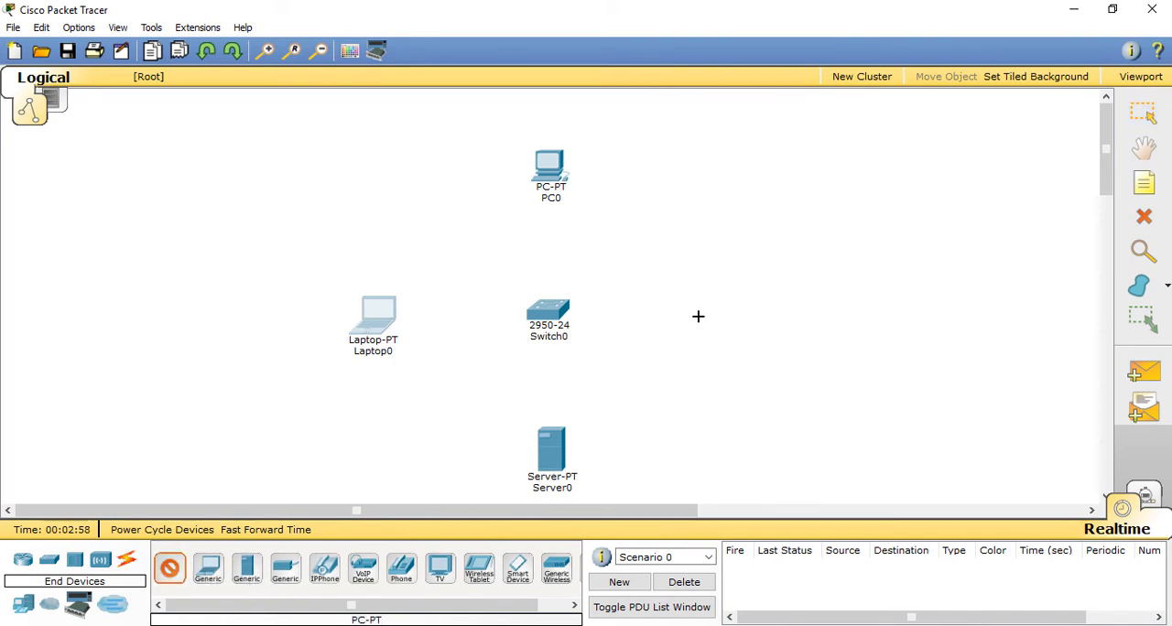
left_click(719, 317)
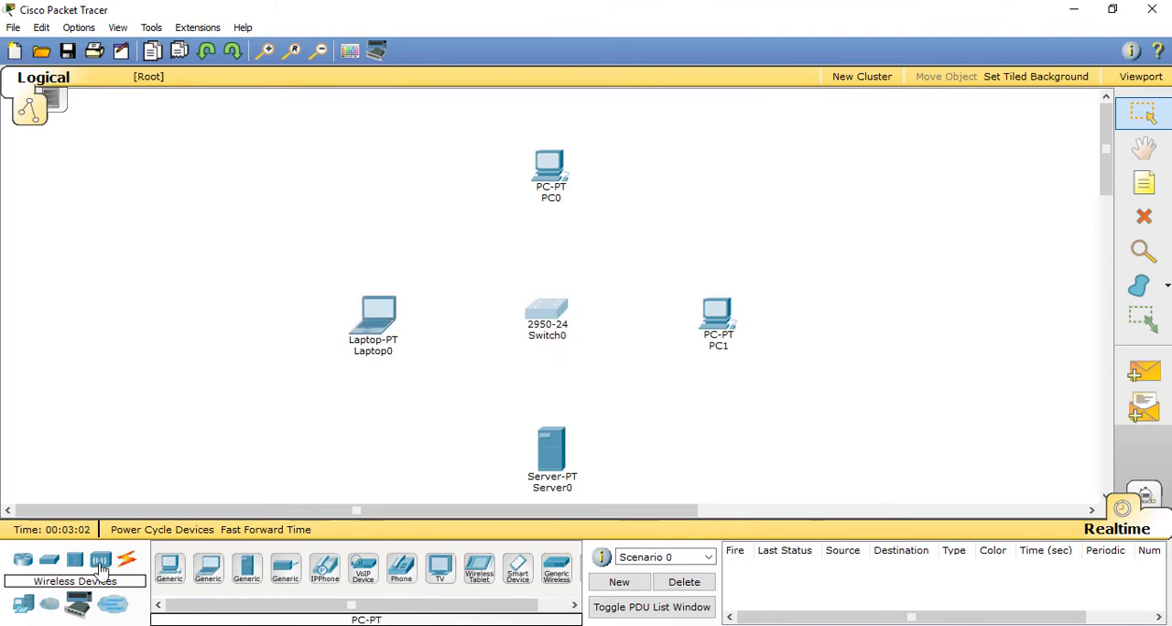
Step: Connect PC0 to FastEthernet0/1 on Switch0 with a copper straight-through cable and align PC0 above the switch
left_click(128, 563)
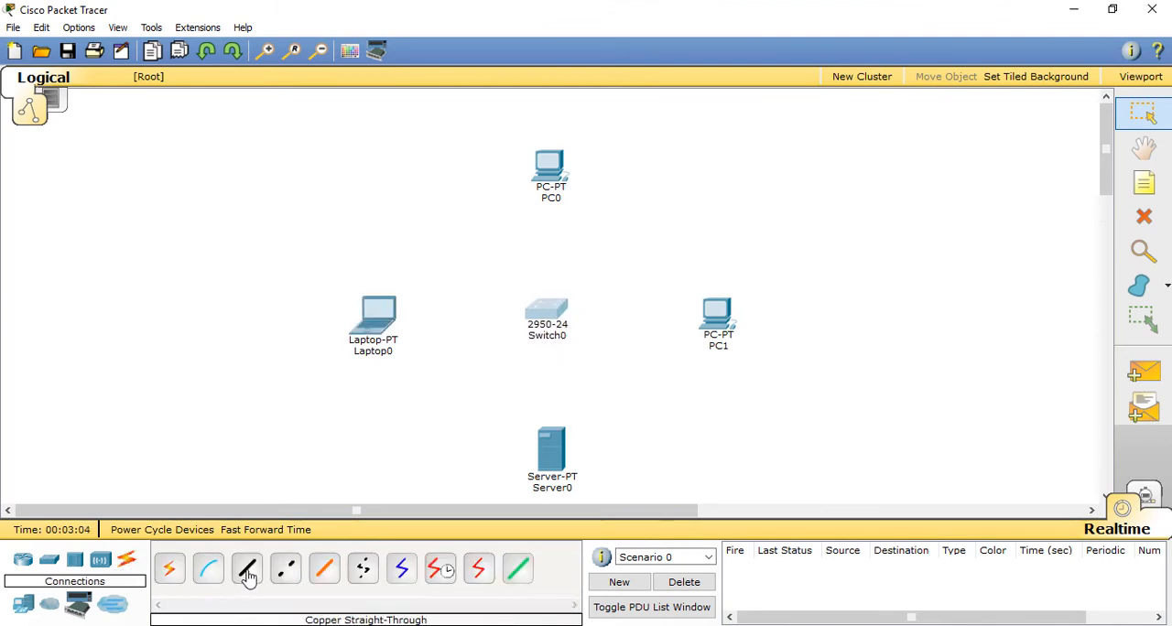
left_click(246, 569)
left_click(550, 170)
left_click(568, 180)
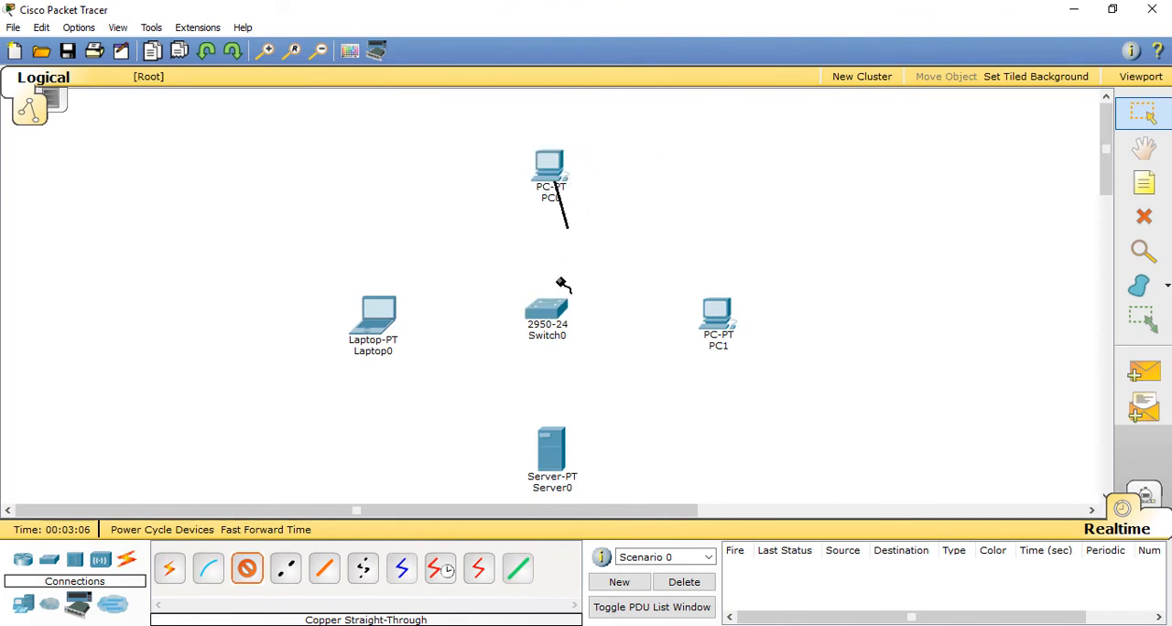
left_click(554, 314)
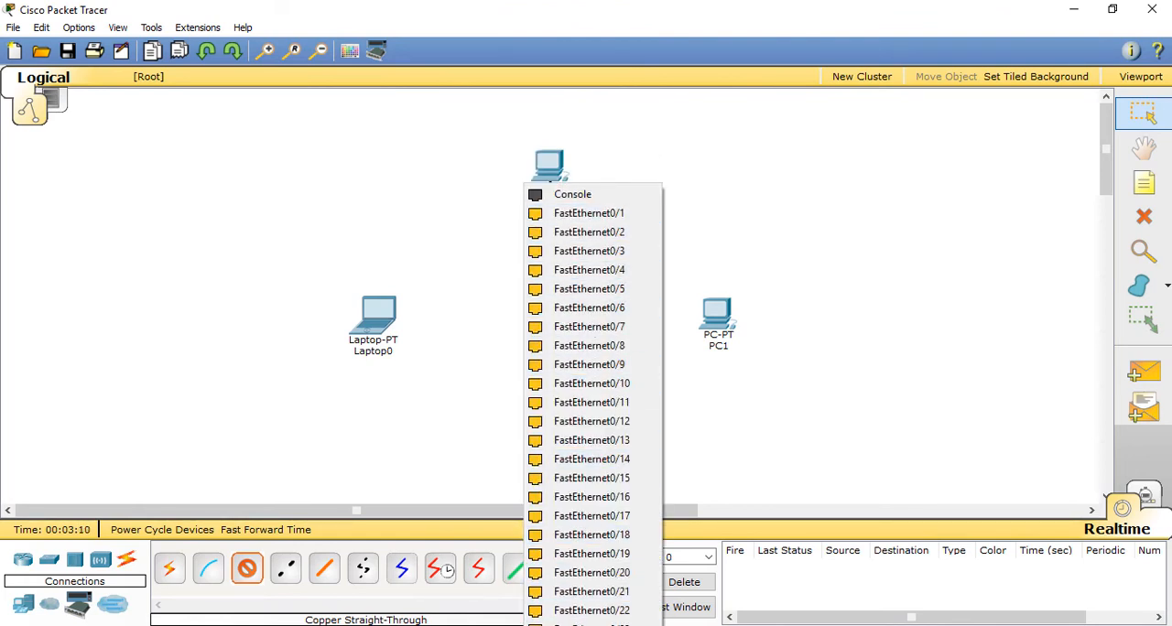
left_click(602, 214)
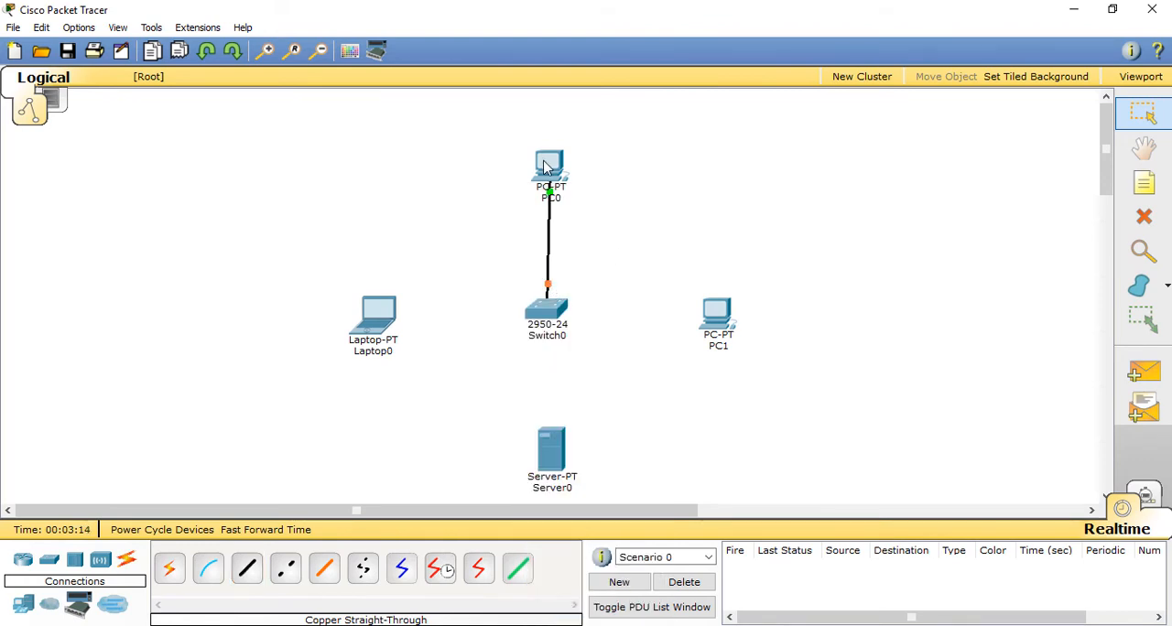
left_click_drag(544, 168, 552, 170)
Step: Connect Laptop0 to FastEthernet0/2 on Switch0 with a copper straight-through cable and move the laptop level with the switch
left_click(246, 568)
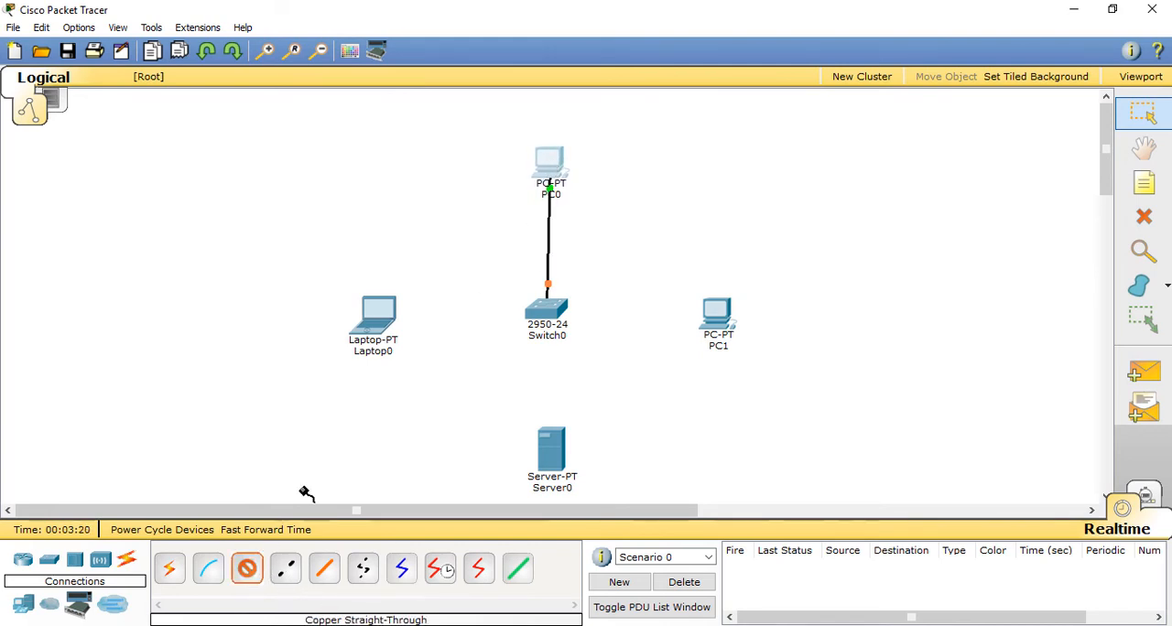
left_click(379, 317)
left_click(423, 324)
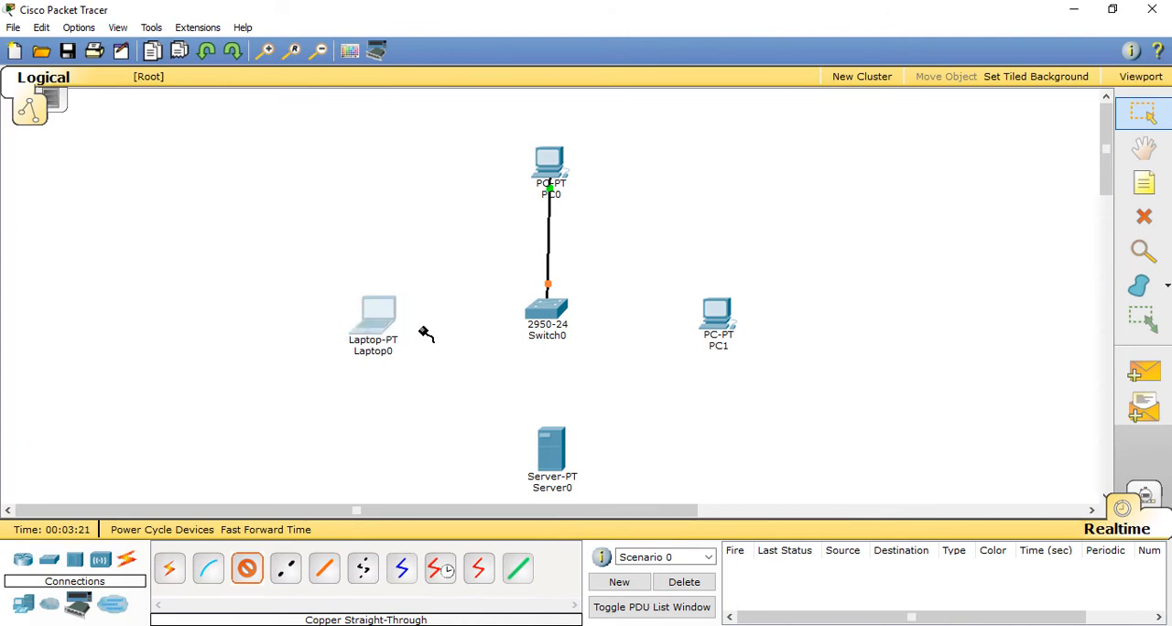
left_click(544, 315)
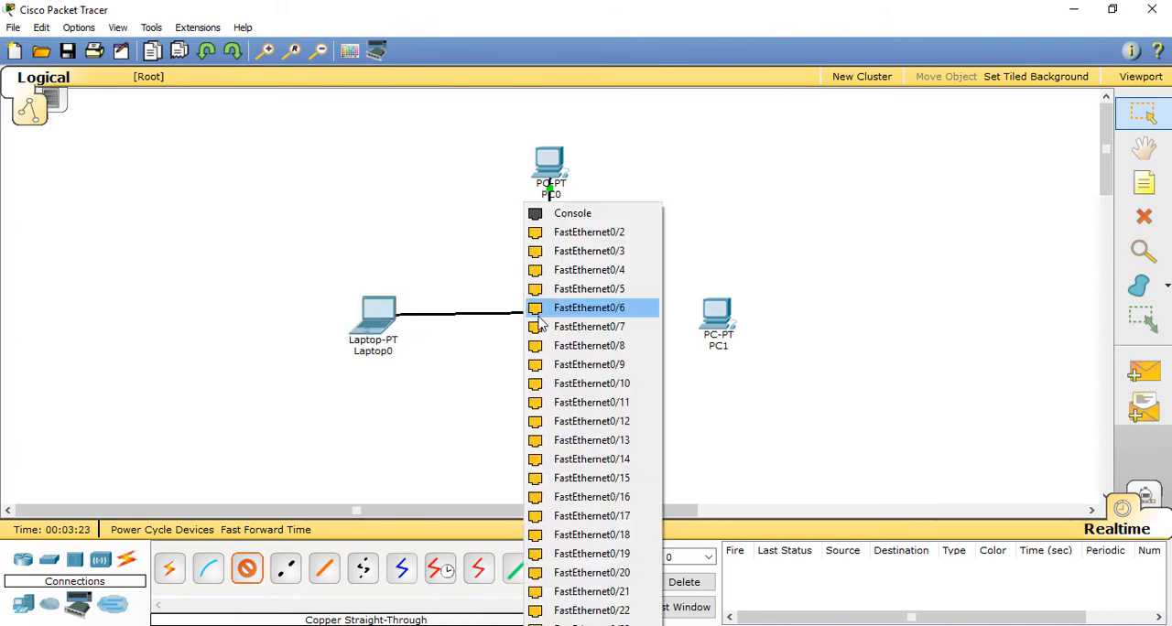
left_click(580, 236)
left_click_drag(382, 323, 375, 326)
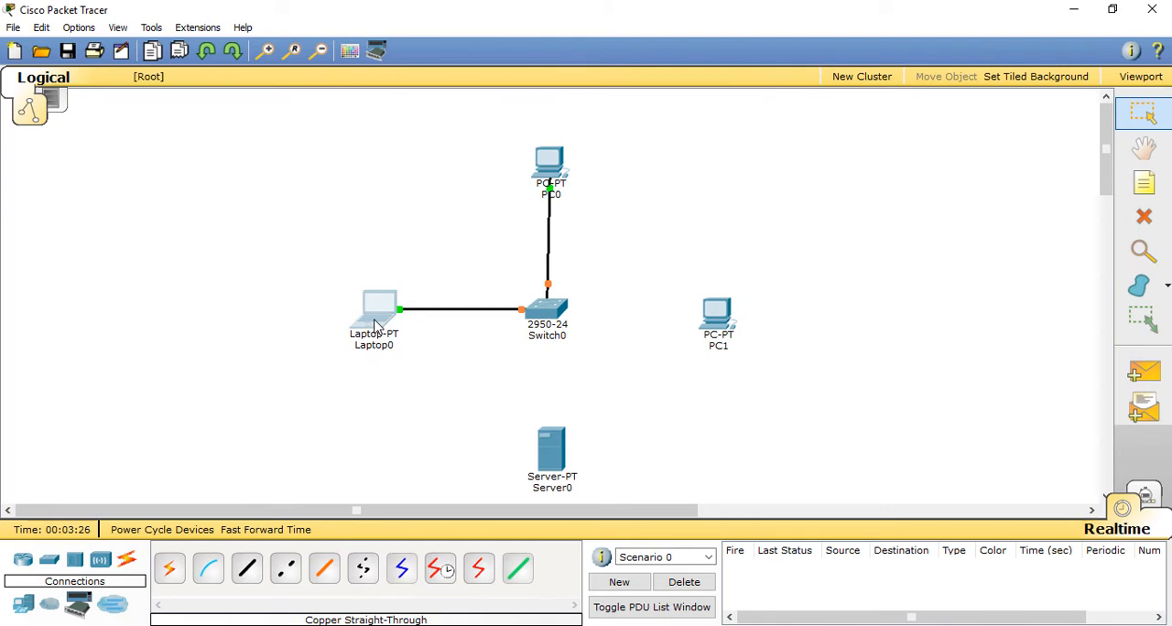
Step: Connect Server0 to FastEthernet0/3 on Switch0 with a copper straight-through cable and align the server below the switch
left_click(248, 575)
left_click(554, 444)
left_click(561, 437)
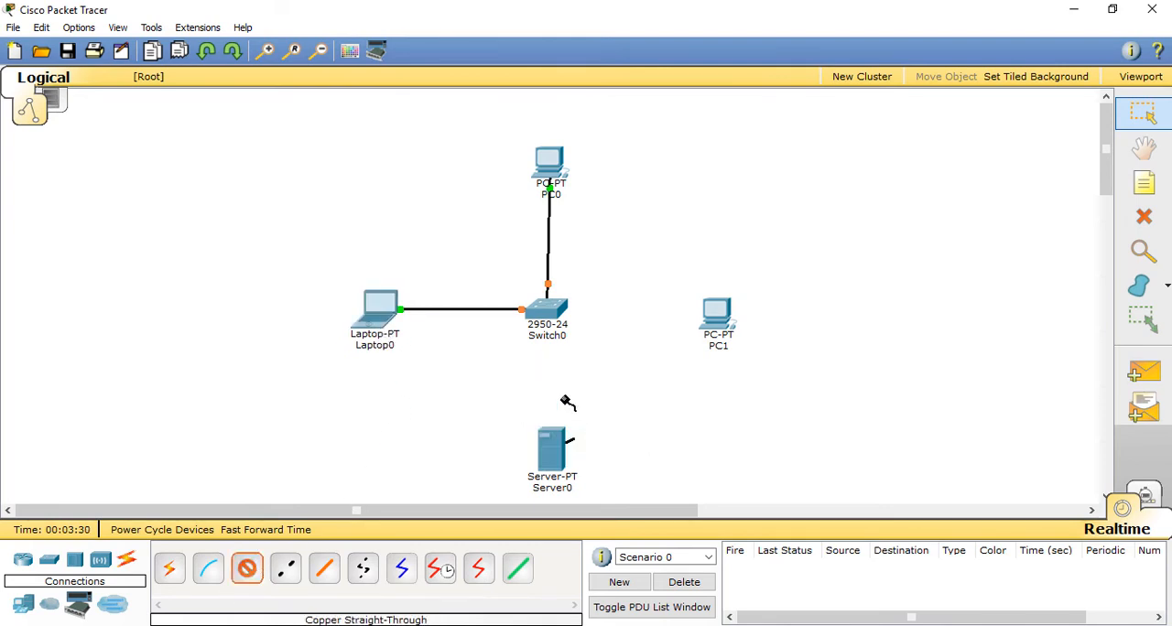
left_click(546, 309)
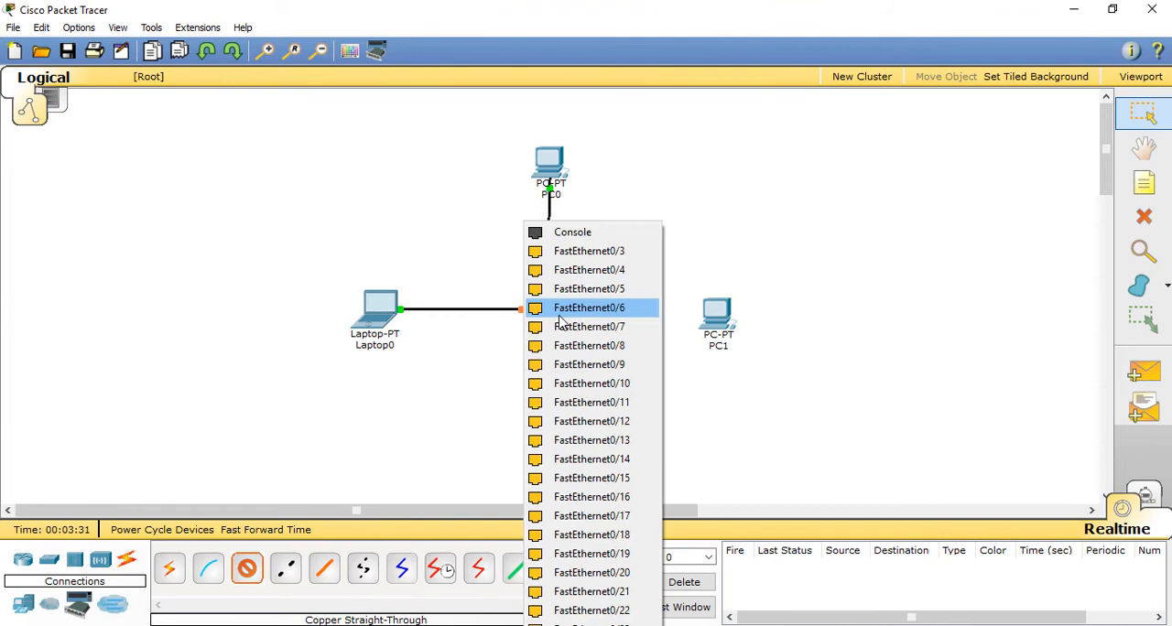
left_click(592, 256)
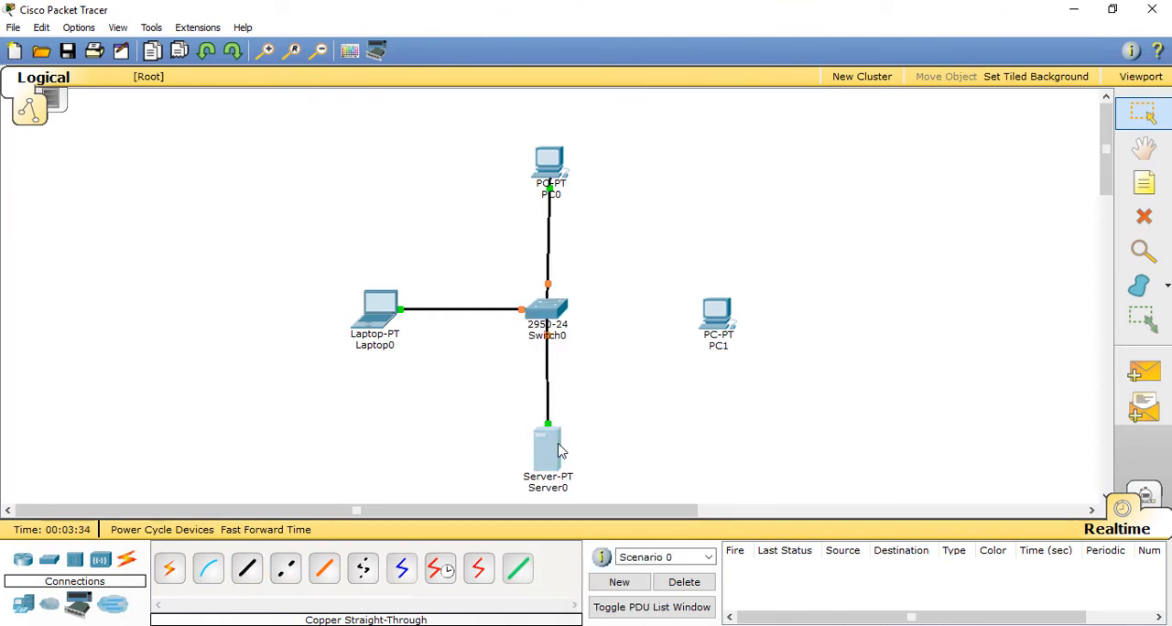
left_click_drag(558, 443, 556, 444)
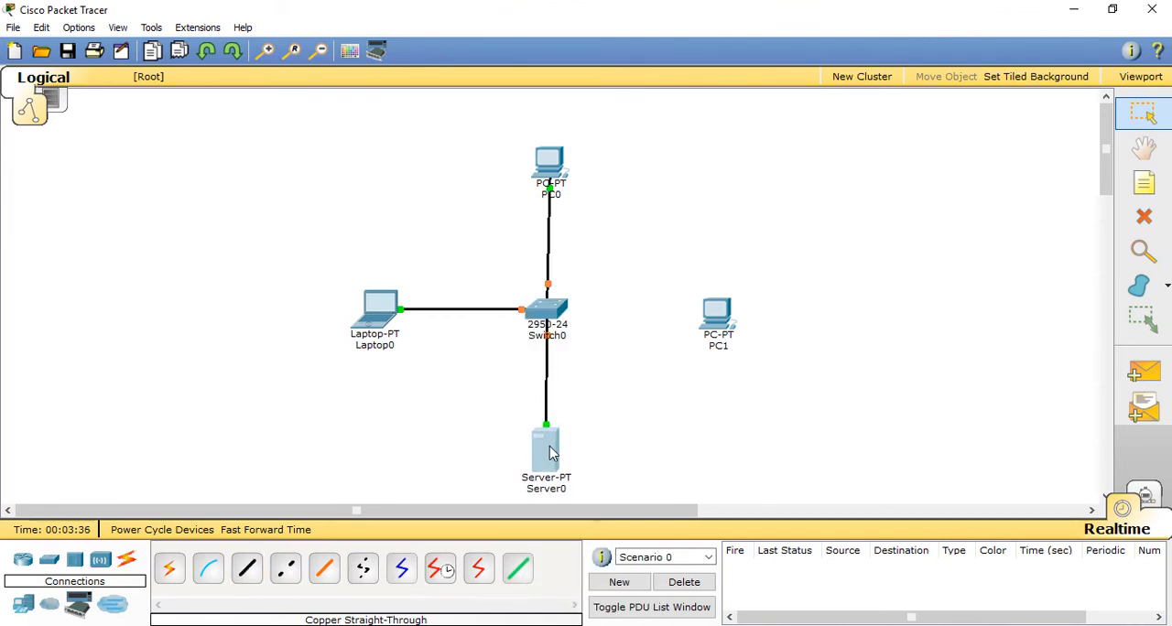
Step: Connect PC1's FastEthernet0 to FastEthernet0/4 on Switch0 with a copper straight-through cable and move PC1 level with the switch
left_click(247, 569)
left_click(717, 315)
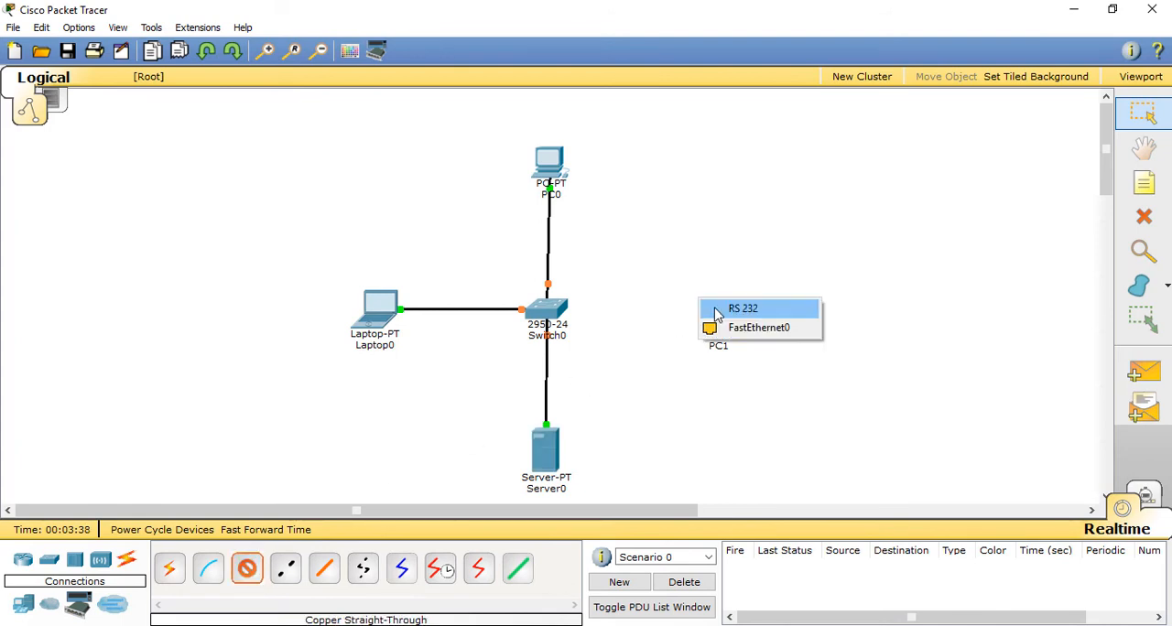
left_click(738, 326)
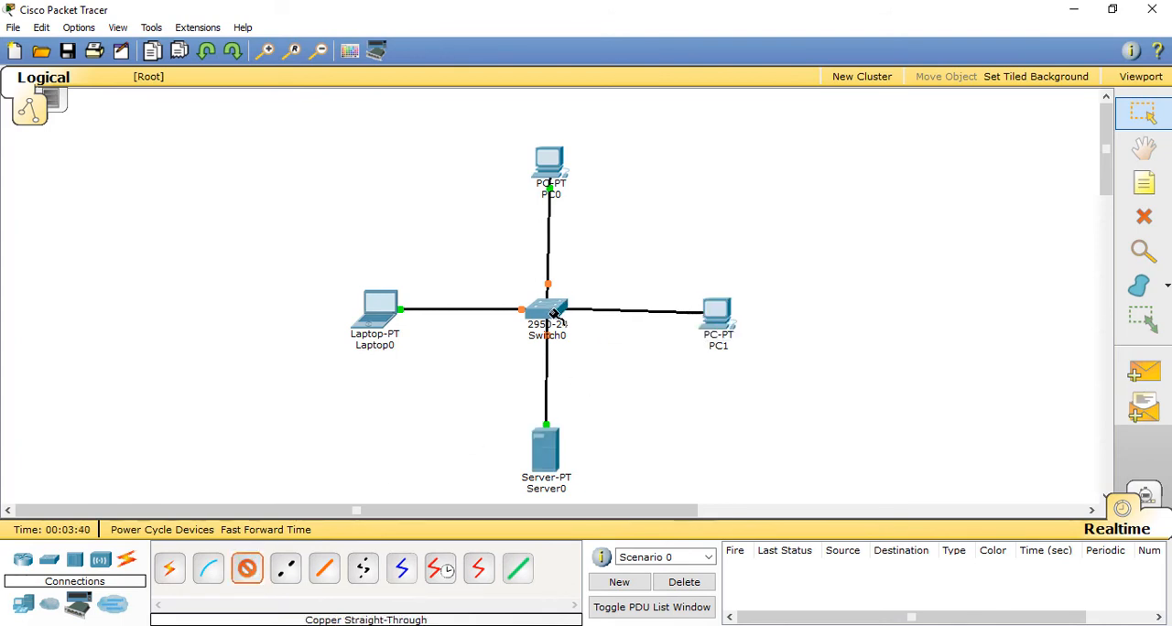
left_click(554, 314)
left_click(584, 268)
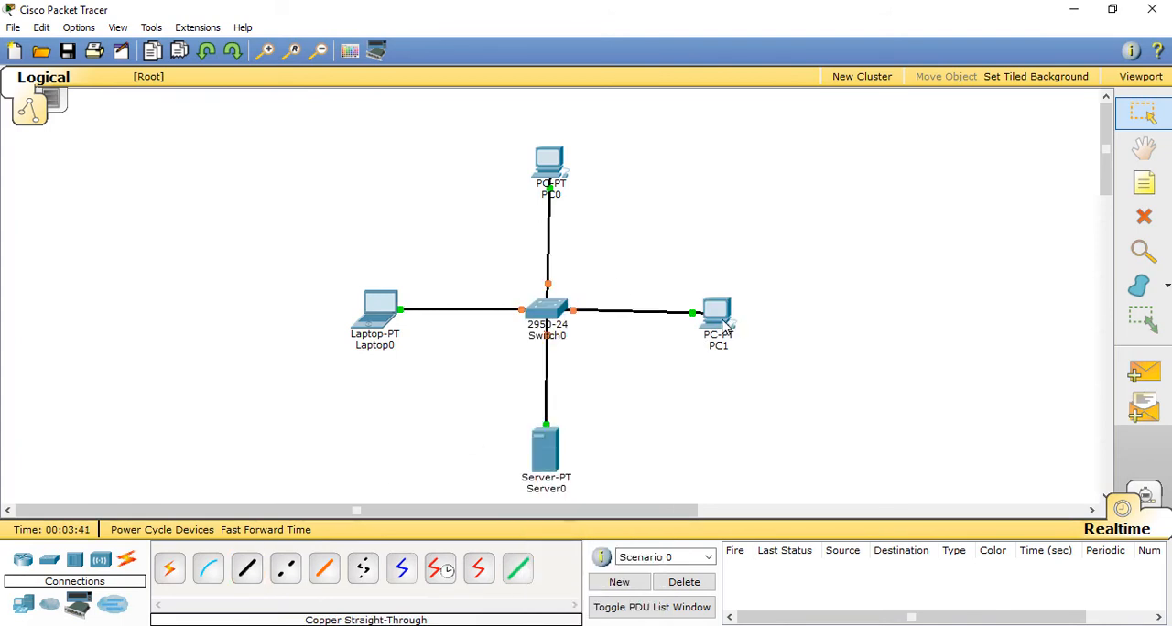
left_click_drag(724, 317, 719, 317)
Step: Adjust the positions of PC0 and Server0 so both line up vertically with Switch0
left_click_drag(551, 159, 549, 157)
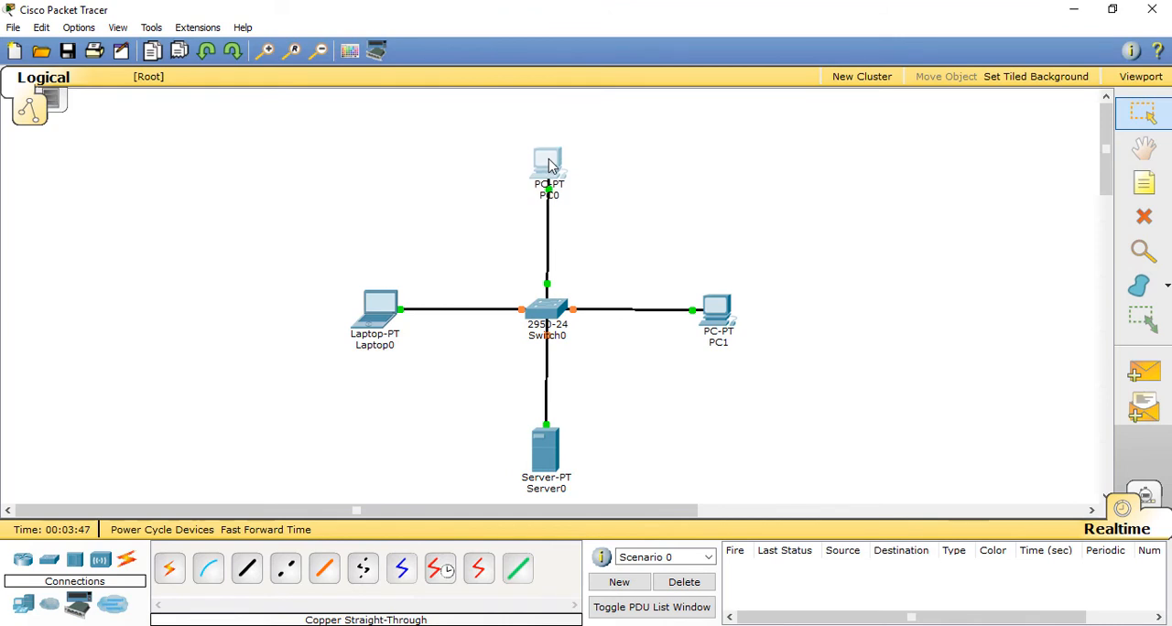
left_click_drag(561, 454, 550, 452)
left_click_drag(547, 168, 548, 168)
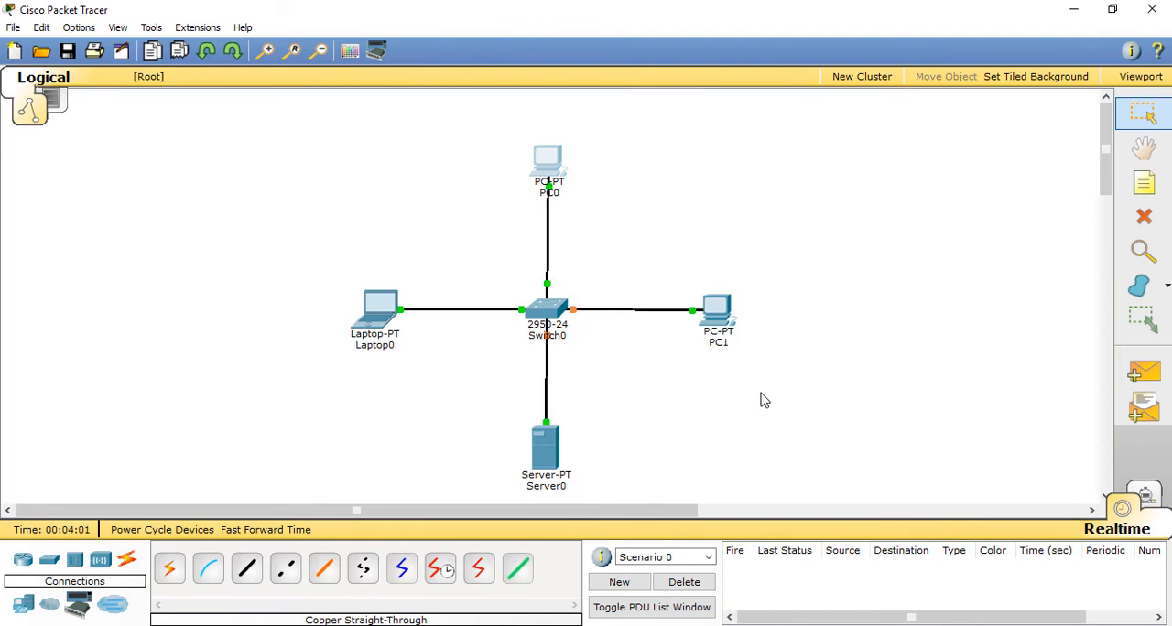
mouse_move(817, 196)
left_mouse_down()
mouse_move(873, 173)
mouse_move(899, 200)
mouse_move(922, 198)
left_mouse_up()
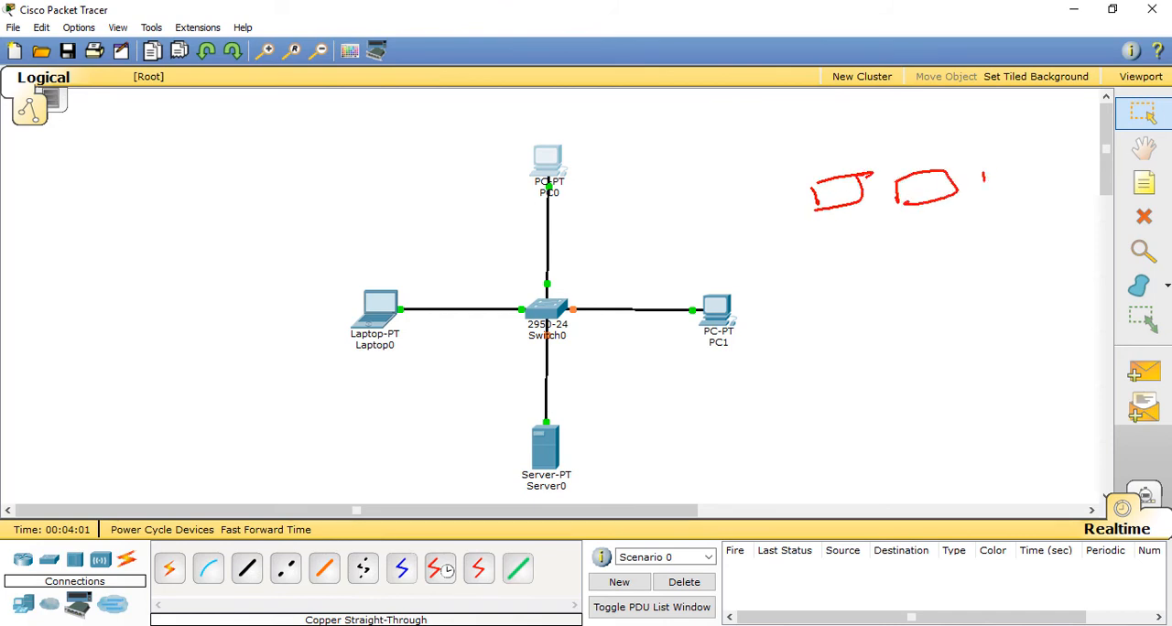
left_click_drag(984, 177, 1007, 199)
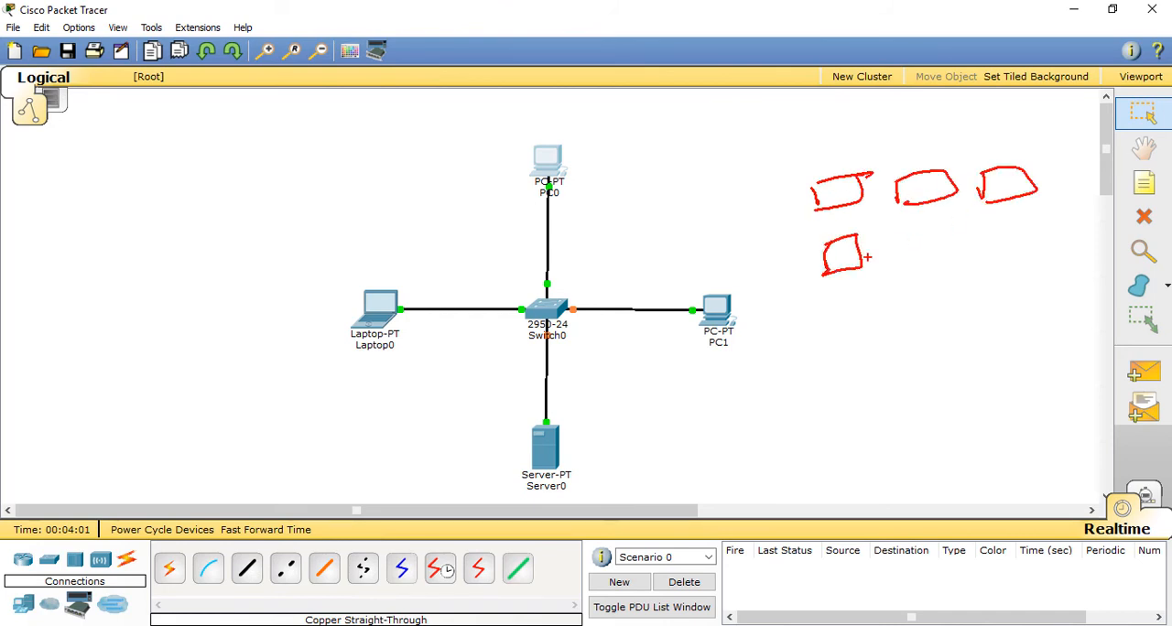
left_click_drag(894, 238, 911, 263)
left_click_drag(989, 243, 996, 269)
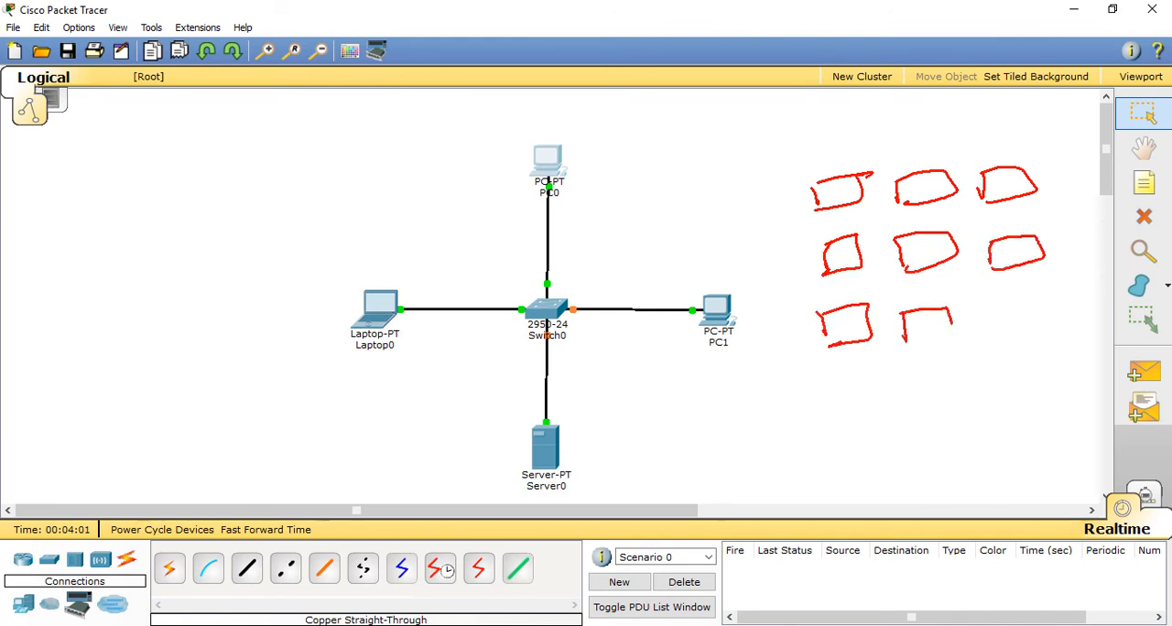
mouse_move(996, 314)
left_mouse_down()
mouse_move(1045, 322)
mouse_move(1000, 344)
left_mouse_up()
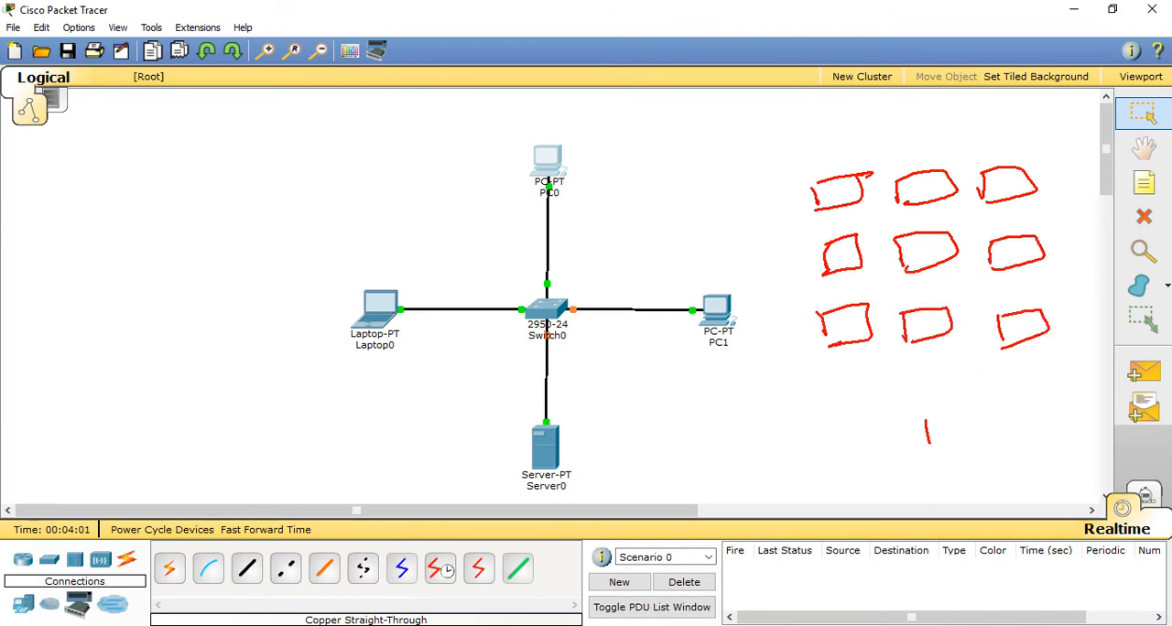
left_click_drag(995, 414, 915, 451)
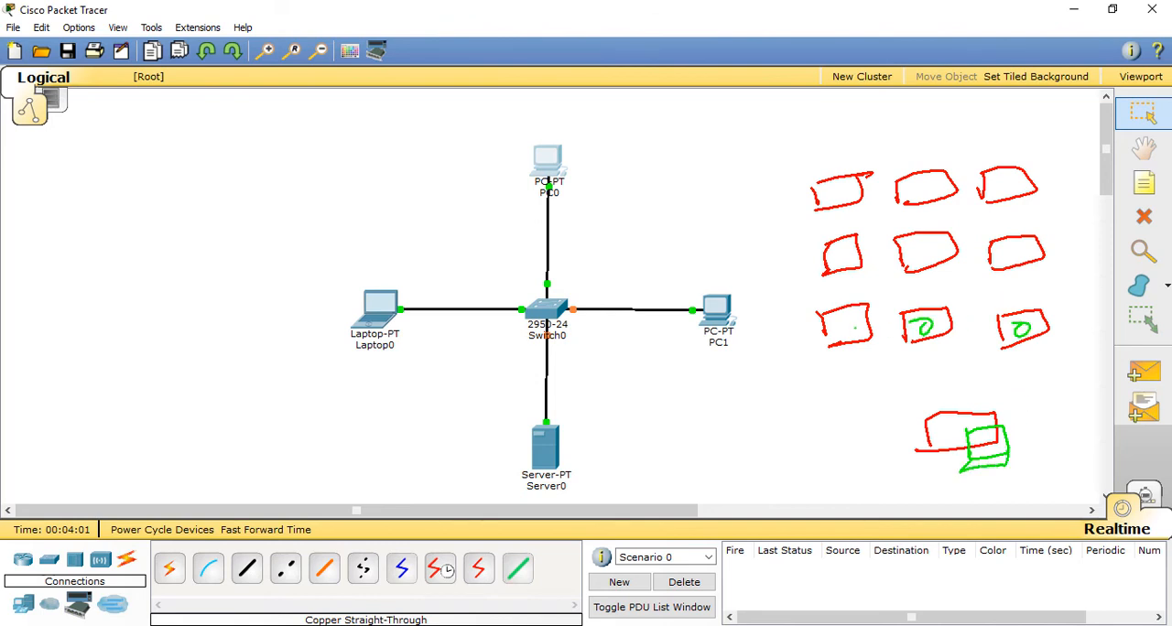
left_click_drag(854, 327, 860, 324)
left_click_drag(893, 413, 911, 425)
mouse_move(998, 441)
left_mouse_down()
mouse_move(1011, 410)
mouse_move(899, 418)
left_mouse_up()
left_click_drag(1001, 332, 905, 410)
mouse_move(930, 342)
left_mouse_down()
mouse_move(917, 367)
mouse_move(885, 368)
mouse_move(903, 403)
left_mouse_up()
mouse_move(847, 265)
left_mouse_down()
mouse_move(902, 340)
mouse_move(904, 389)
left_mouse_up()
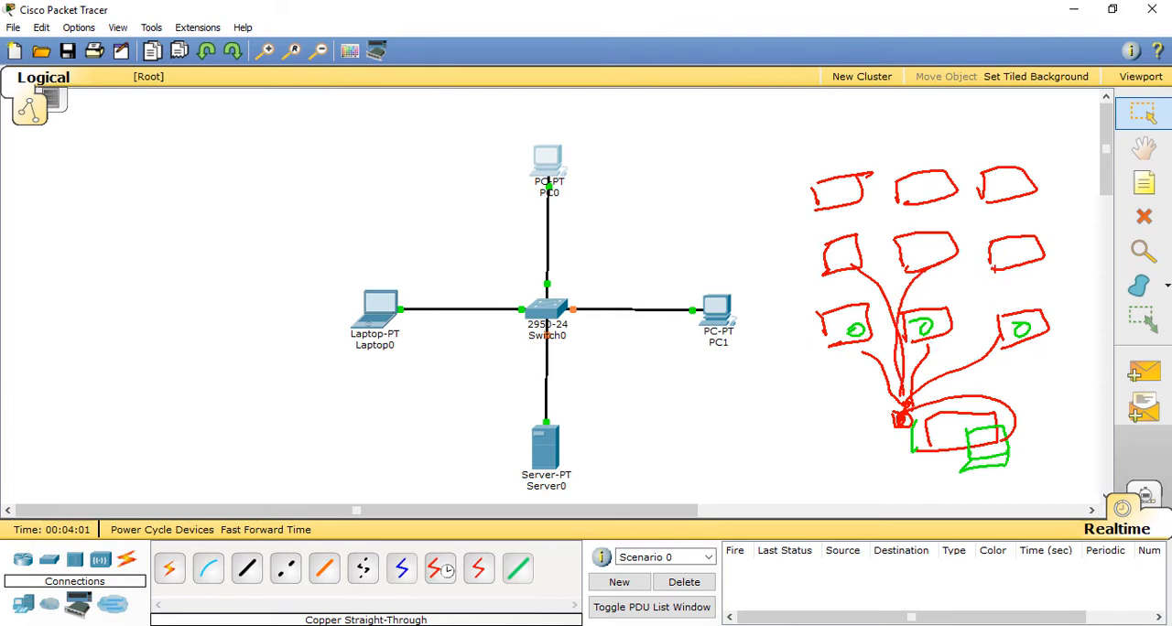
mouse_move(995, 262)
left_mouse_down()
mouse_move(940, 375)
mouse_move(906, 410)
left_mouse_up()
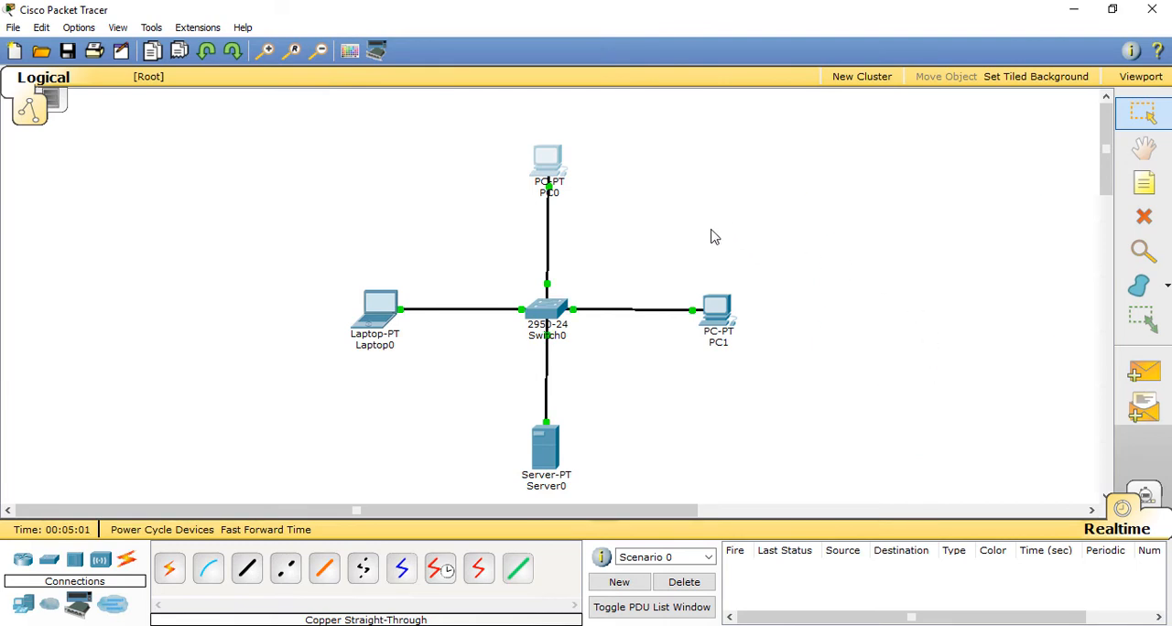
Step: Inspect PC0's device window and the physical device view of Switch0, closing each window after viewing
left_click(549, 165)
left_click(835, 123)
left_click(554, 316)
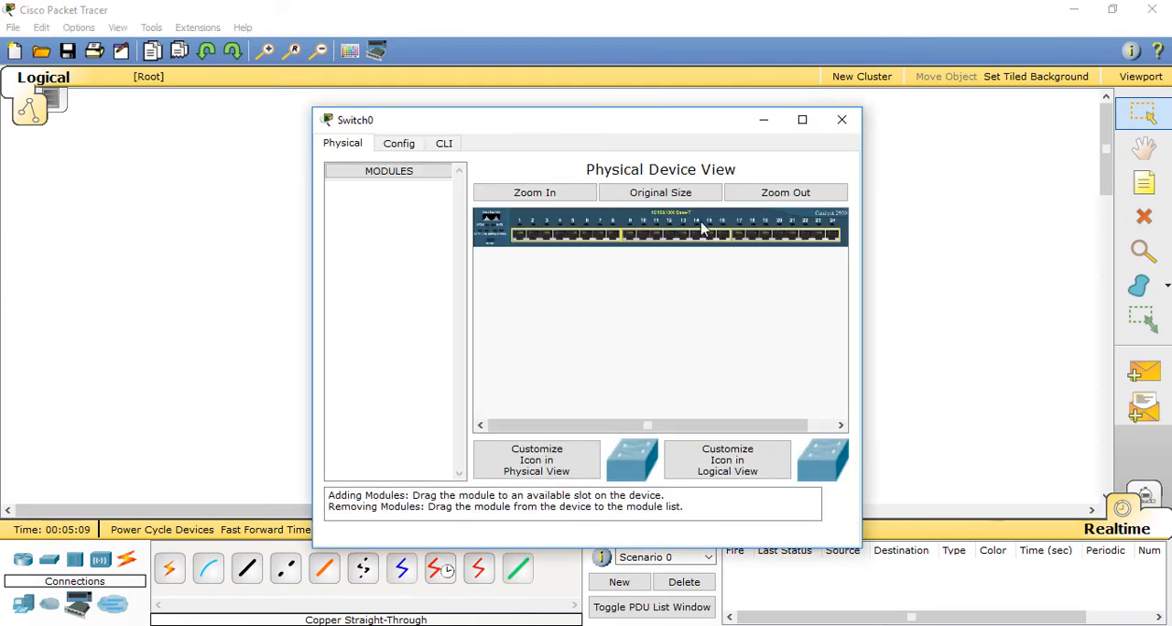
left_click(842, 123)
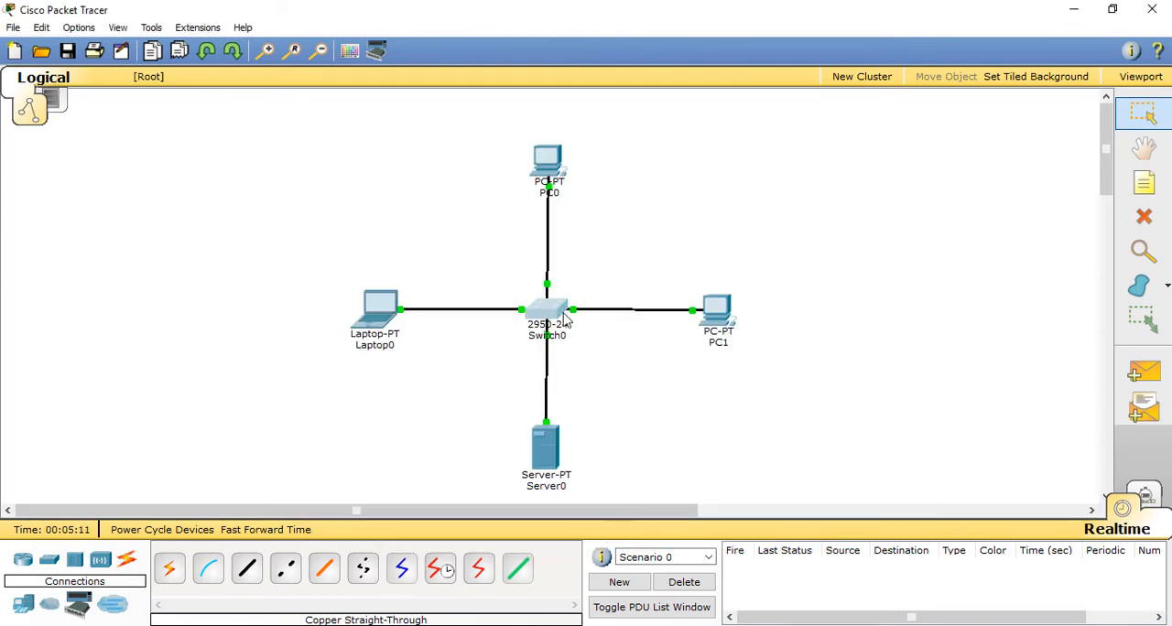
left_click(554, 315)
left_click(842, 122)
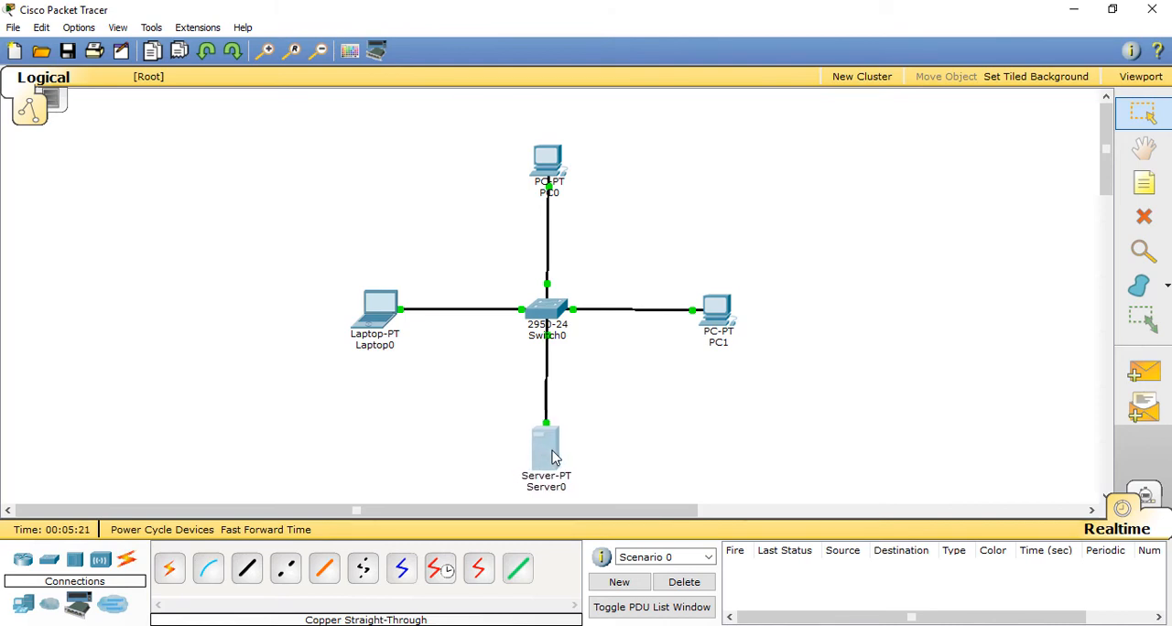
Step: Nudge Server0 and PC1 slightly to refine their alignment around Switch0
left_click_drag(549, 450, 549, 452)
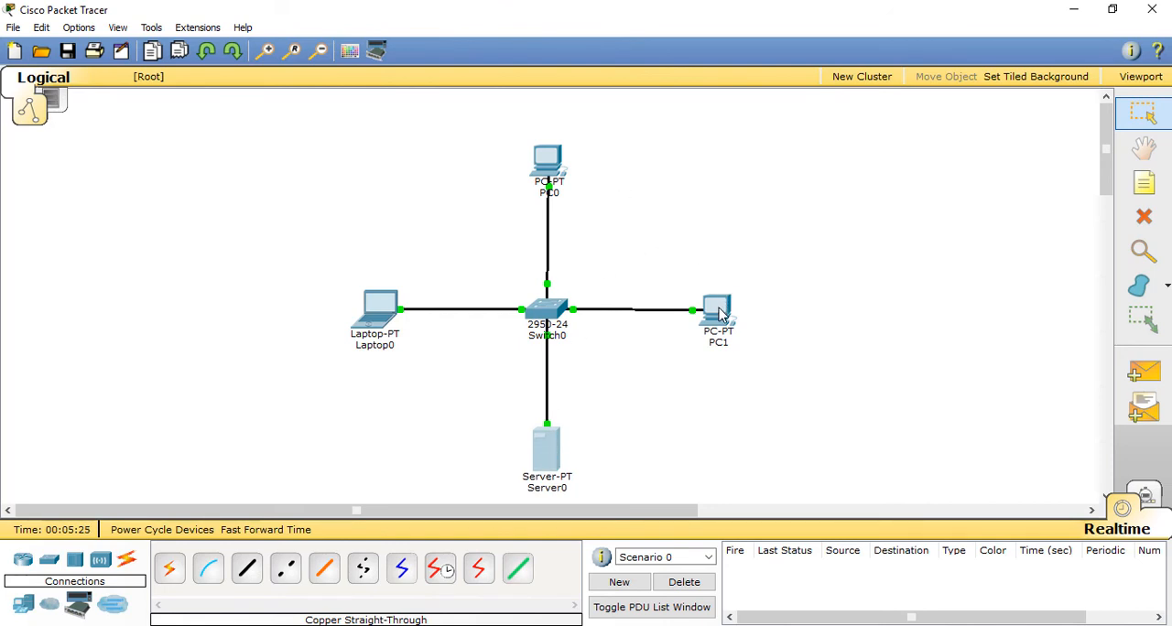
left_click_drag(719, 314, 711, 312)
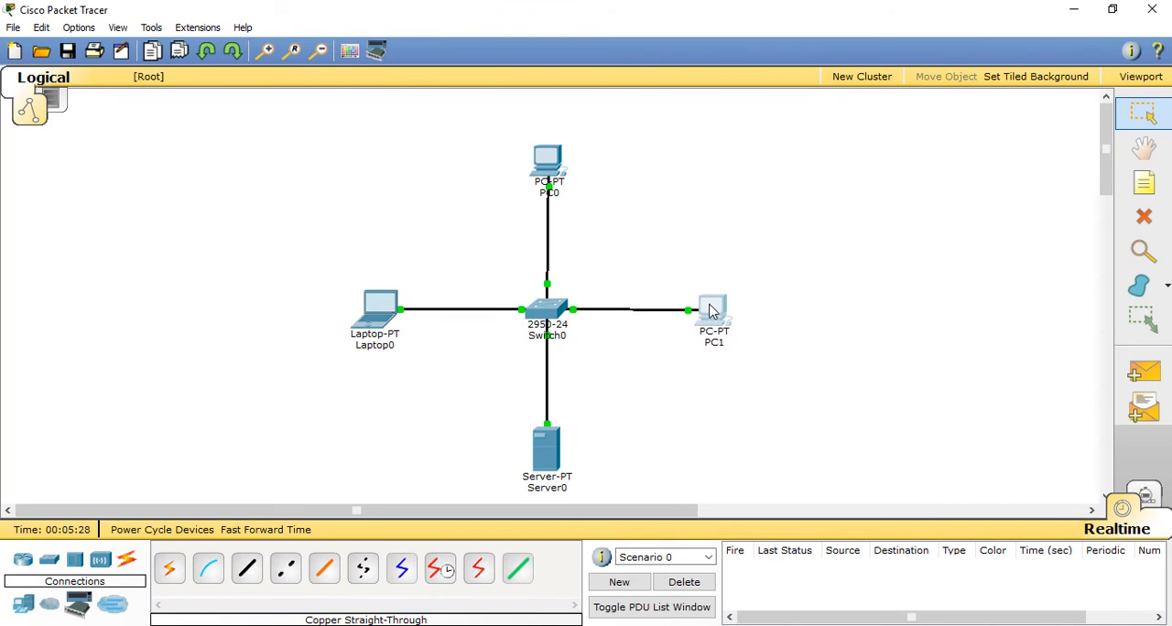
Step: Give PC0 the static IP address 192.168.0.1 with subnet mask 255.255.255.0
left_click(566, 183)
left_click(455, 144)
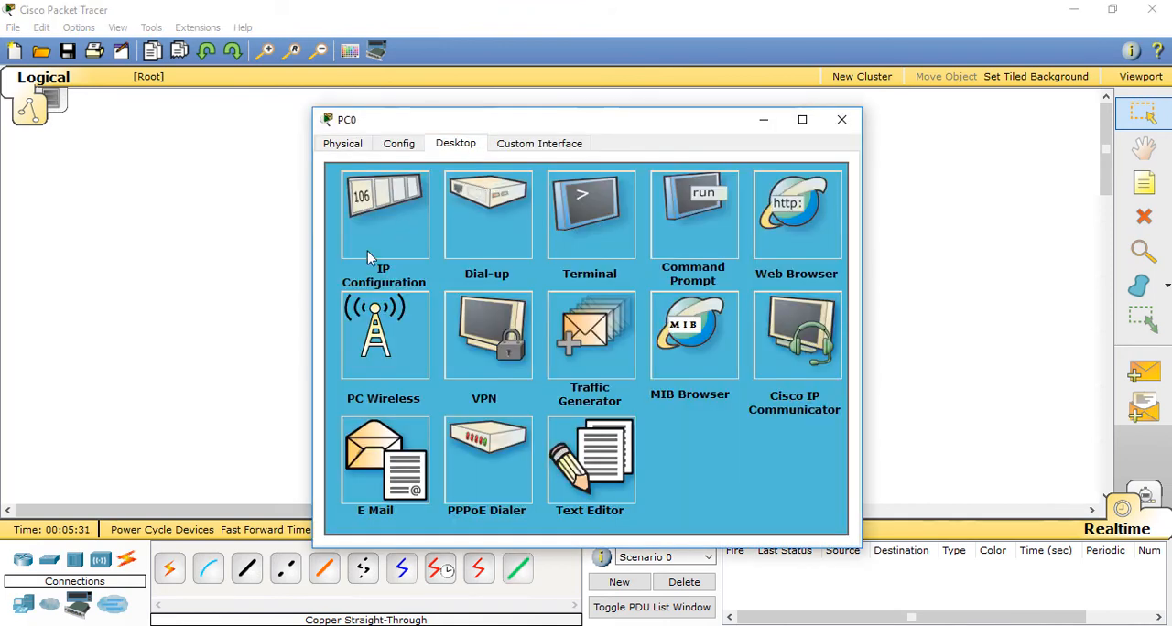
left_click(383, 214)
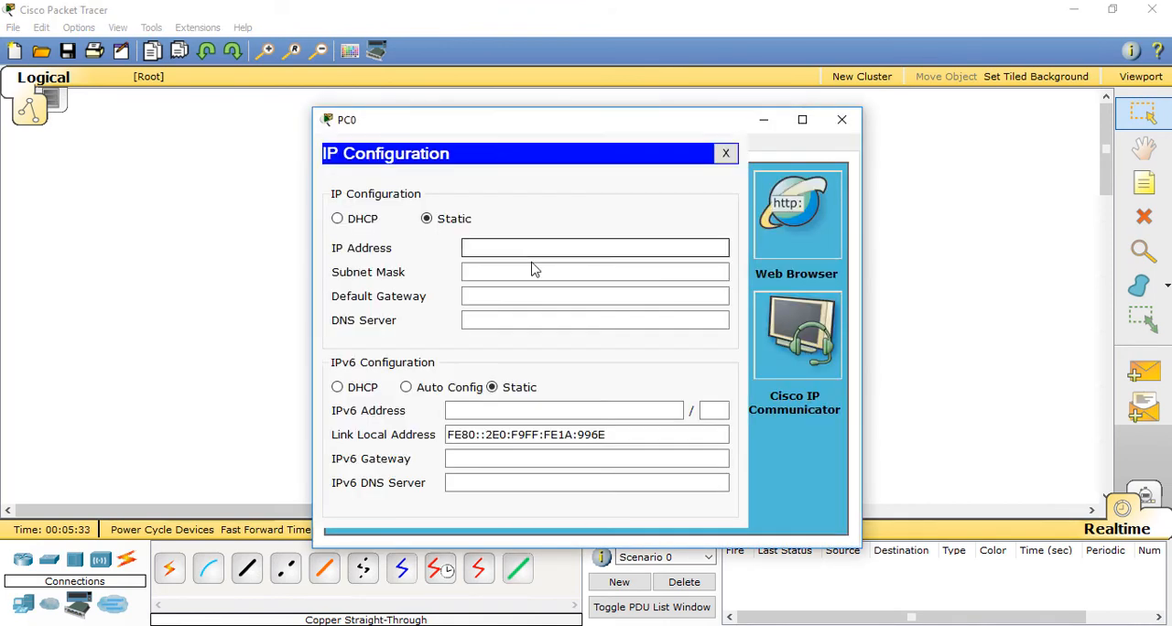
type("192.168.0.1")
left_click(596, 273)
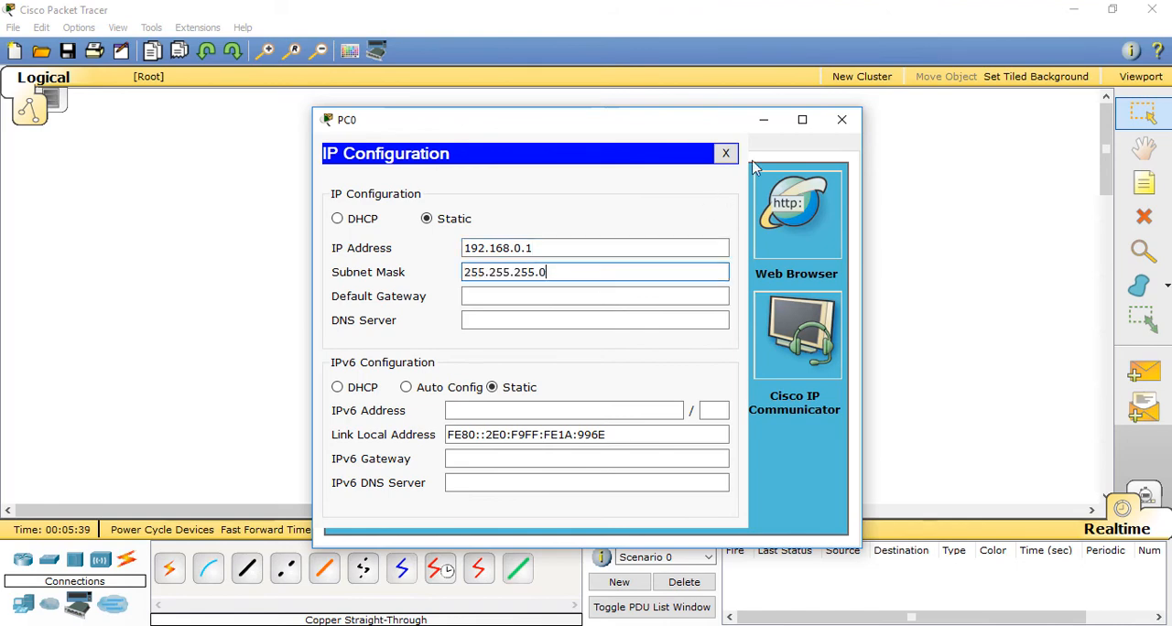
left_click(841, 119)
Step: Give Laptop0 the static IP address 192.168.0.2 with subnet mask 255.255.255.0
left_click(375, 309)
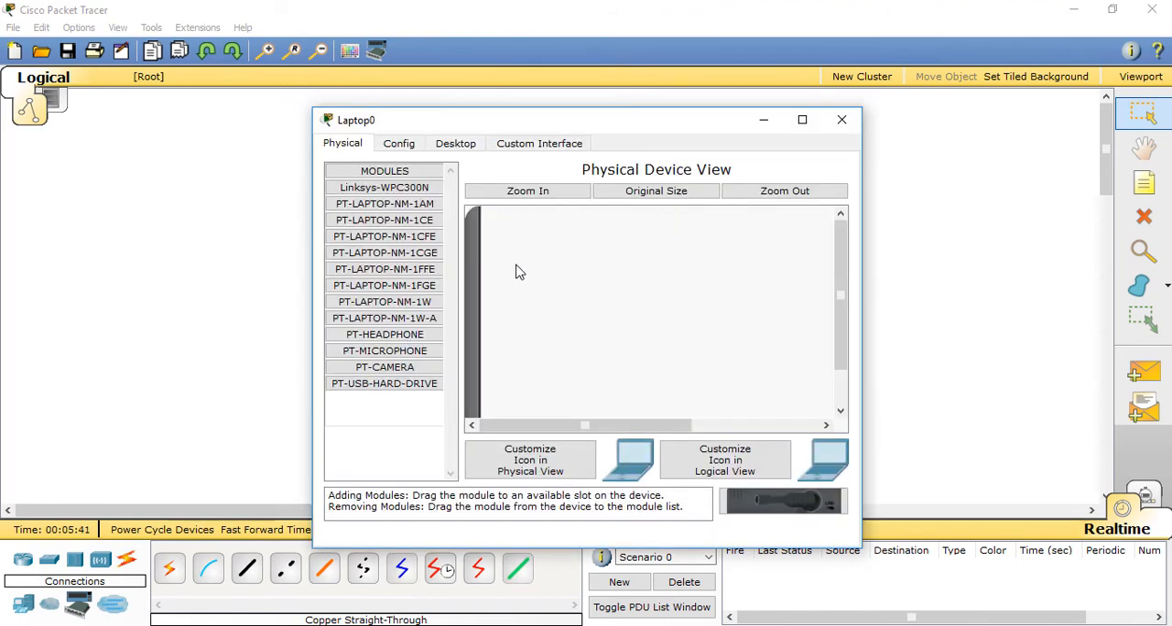
left_click(456, 145)
left_click(430, 204)
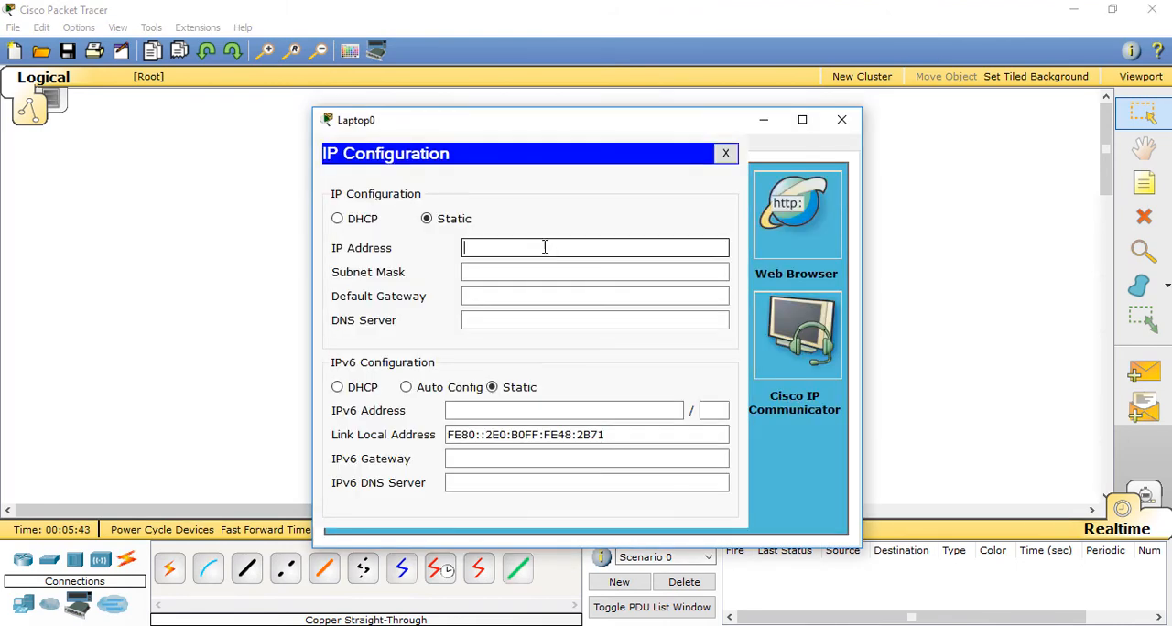
type("192.168.0.2")
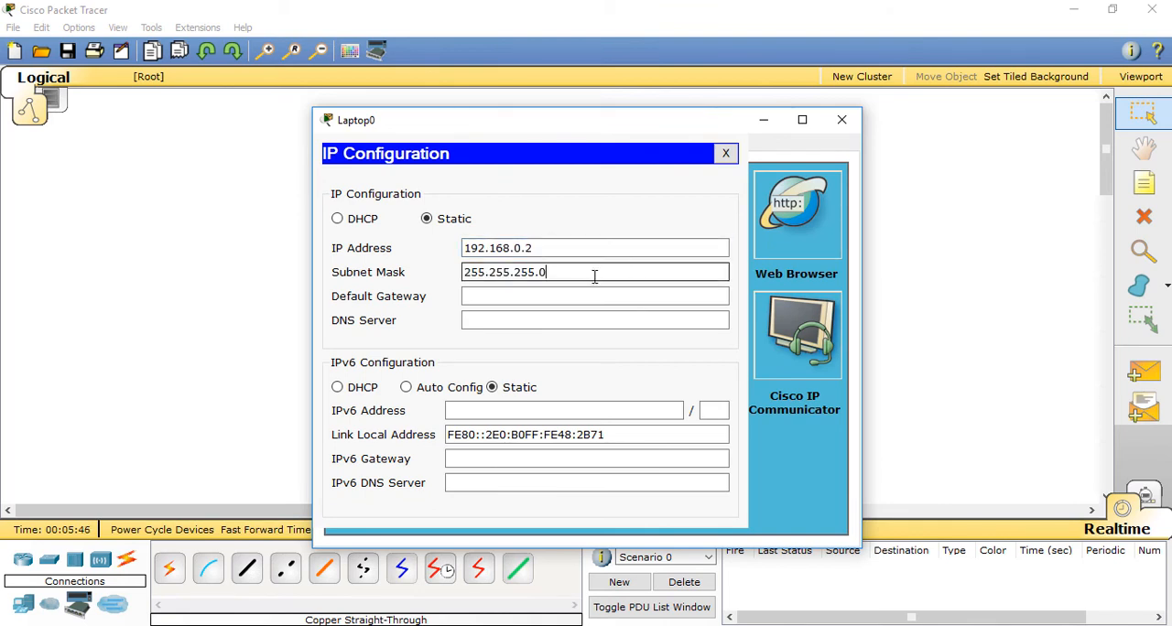
left_click(842, 119)
Step: Give Server0's FastEthernet0 interface the static IP address 192.168.0.3 with subnet mask 255.255.255.0
left_click(544, 436)
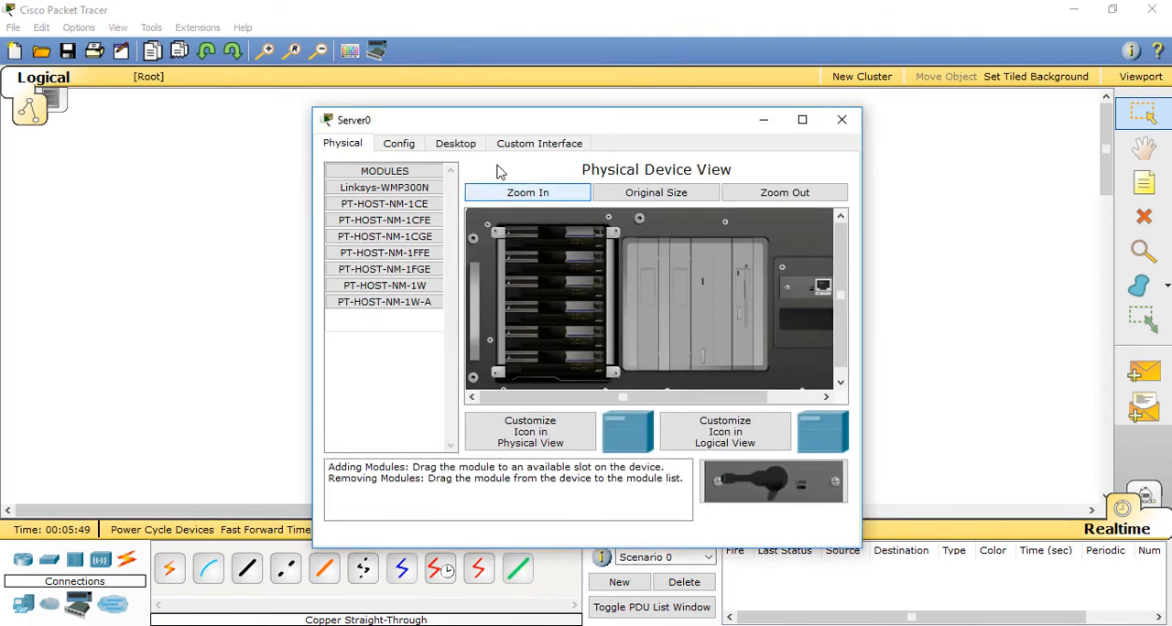
left_click(463, 146)
left_click(407, 229)
left_click(568, 299)
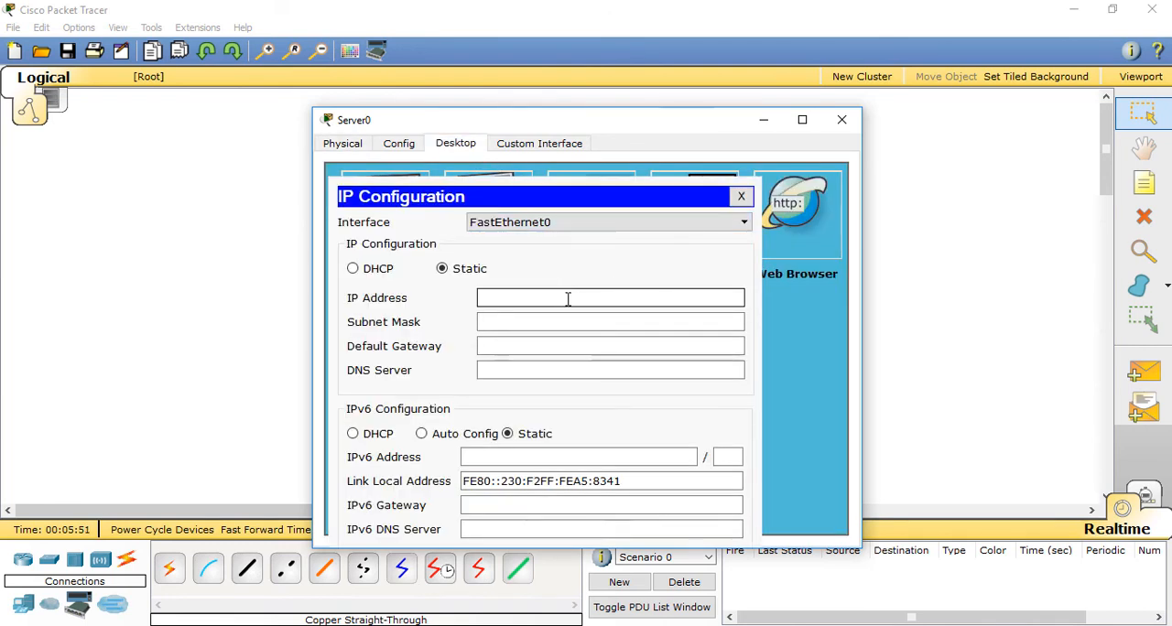
type("192.168.0.1")
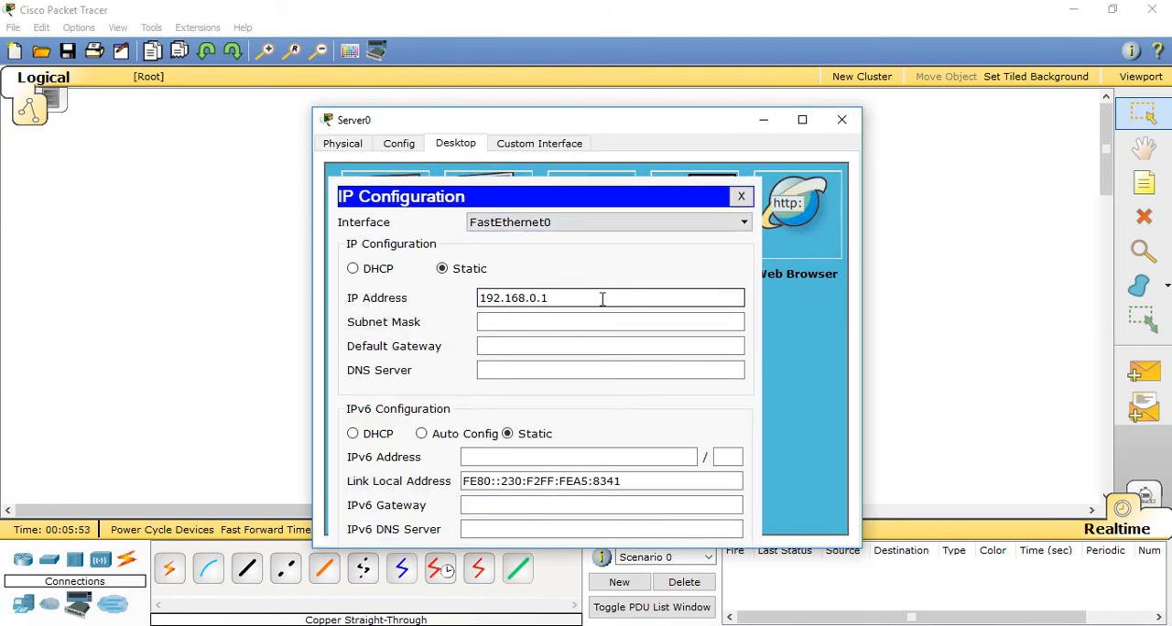
key("BackSpace")
type("3")
left_click(586, 325)
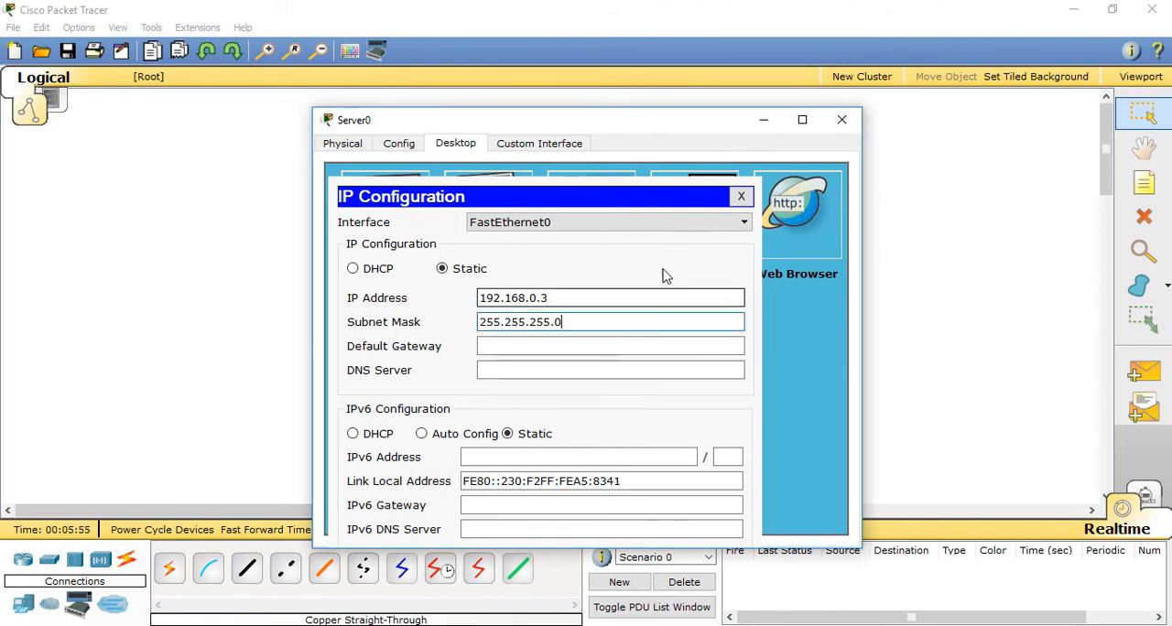
left_click(842, 119)
Step: Give PC1 the static IP address 192.168.0.4 with subnet mask 255.255.255.0
double_click(707, 311)
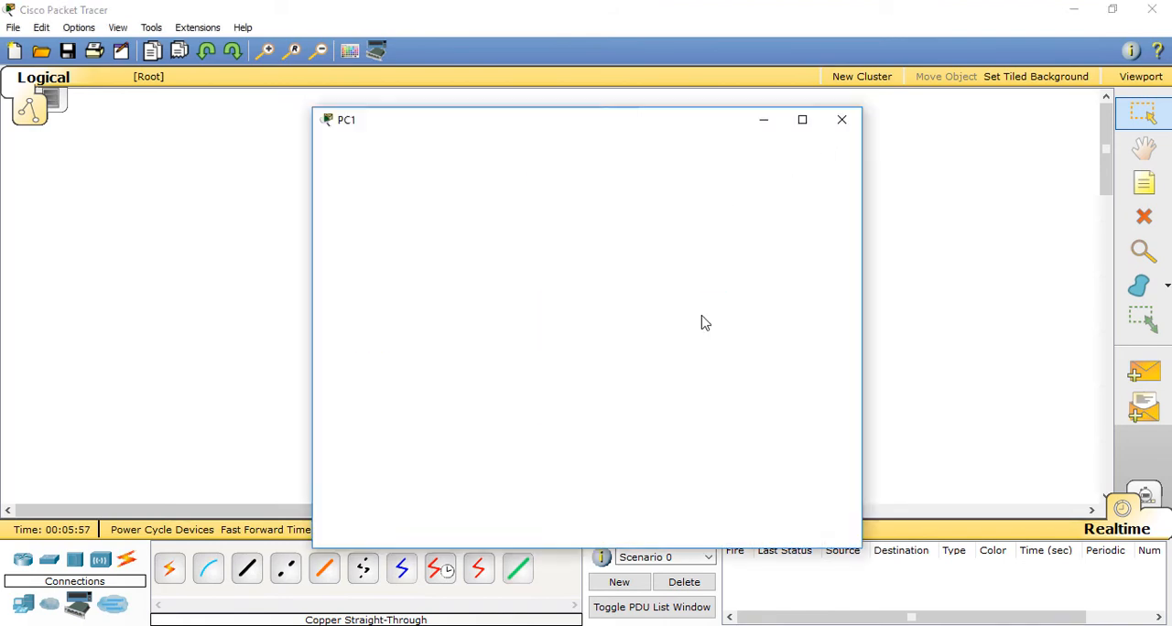
left_click(467, 147)
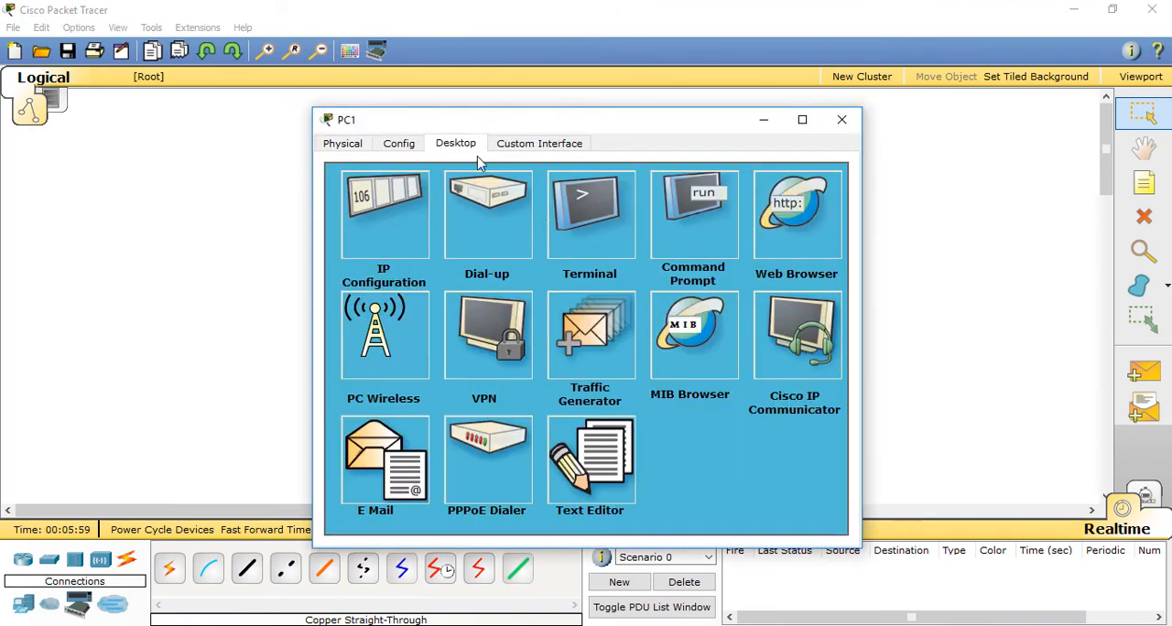
left_click(393, 221)
left_click(518, 255)
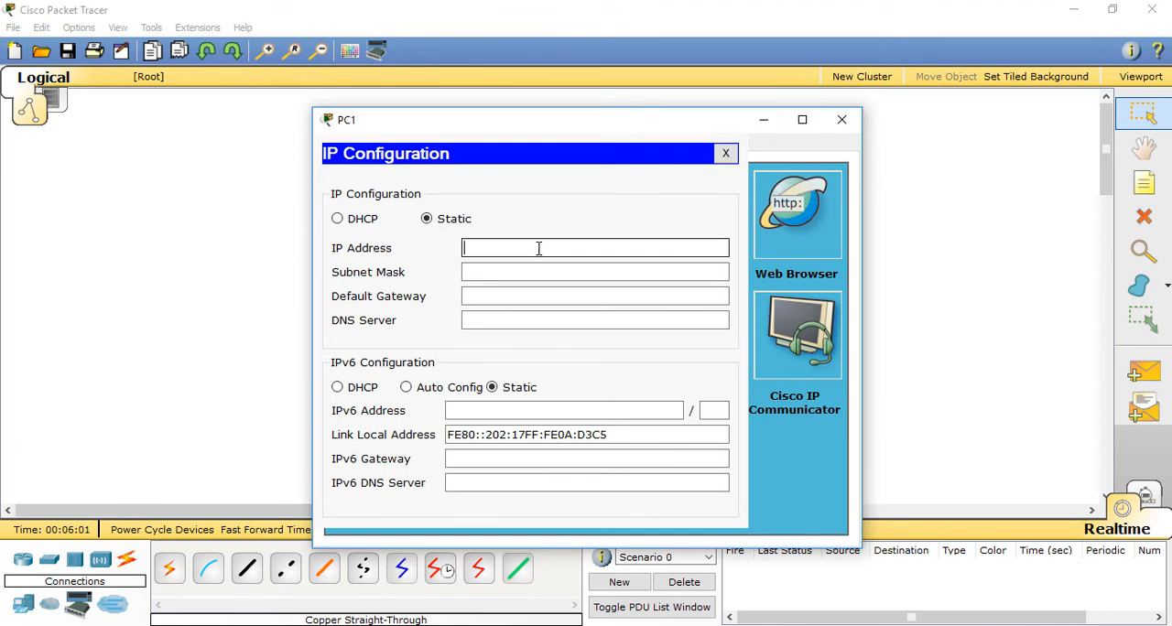
type("192.168.0.4")
left_click(559, 274)
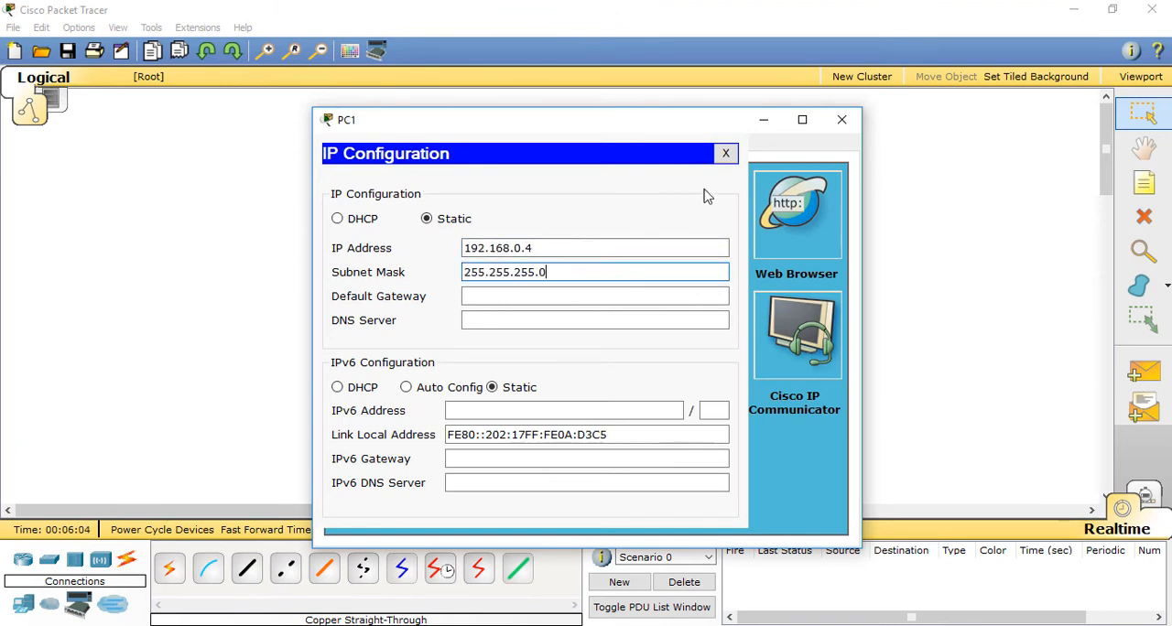
left_click(842, 121)
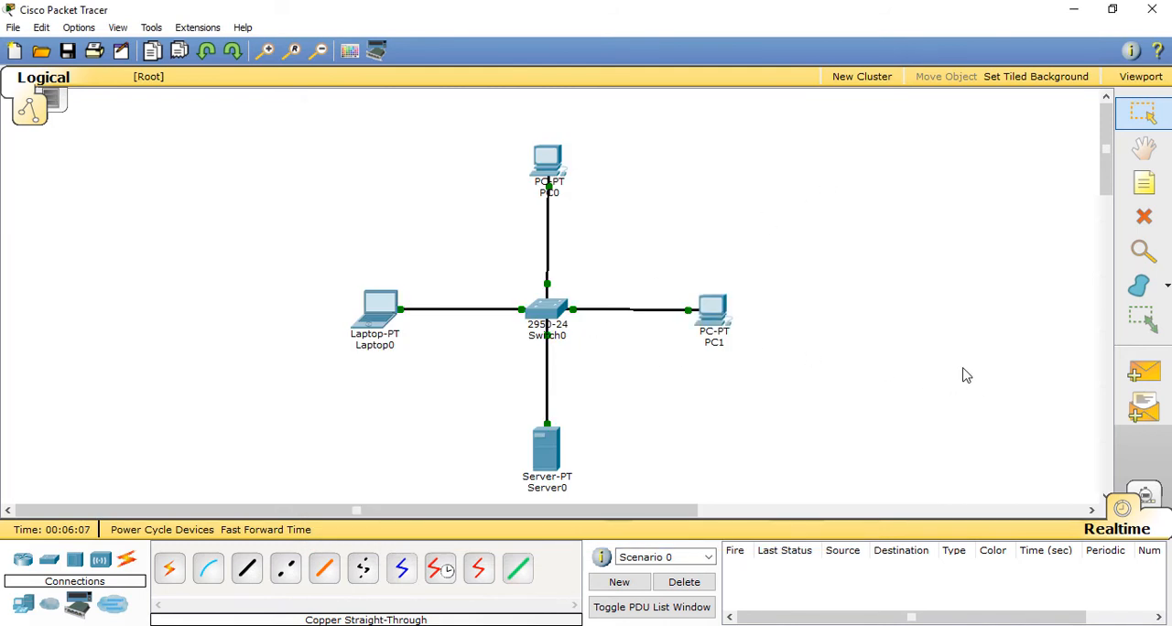
Step: Test the star by sending simple PDUs to Server0 from PC1, Laptop0 and PC0, and delete the scenario's PDU entries
left_click(1145, 373)
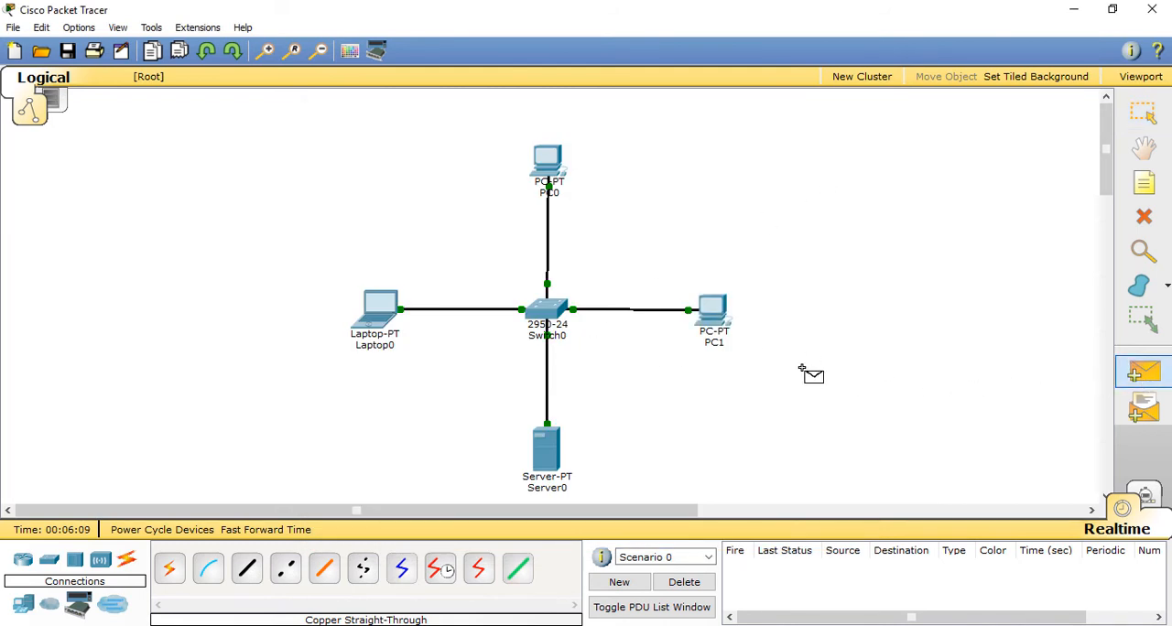
left_click(715, 321)
left_click(546, 447)
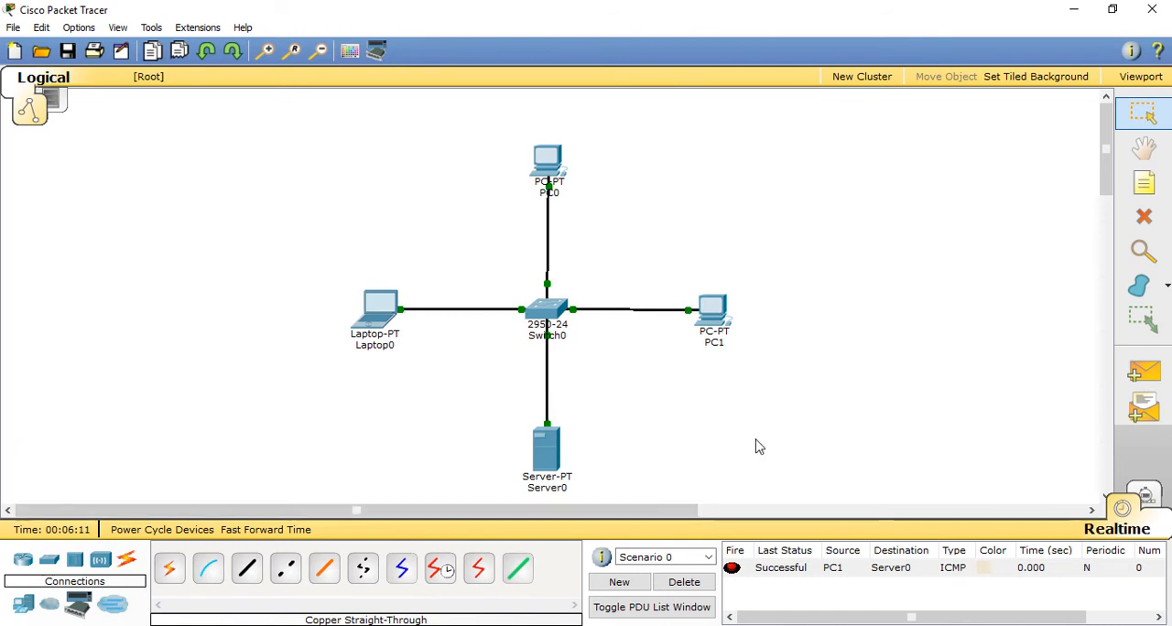
left_click(1144, 371)
left_click(379, 323)
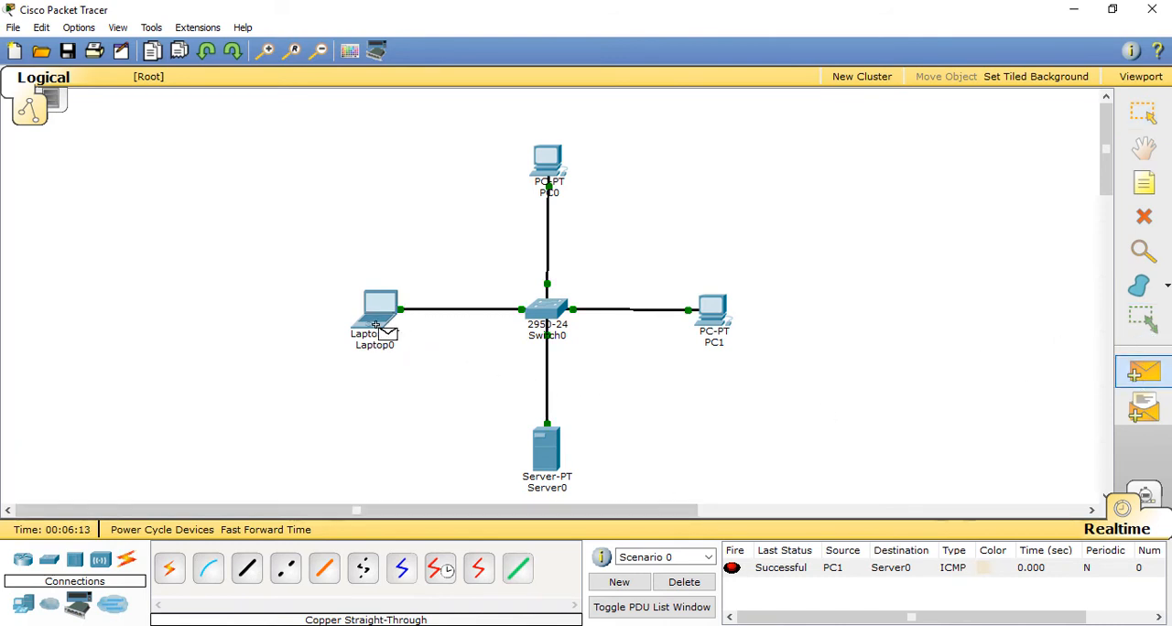
left_click(553, 462)
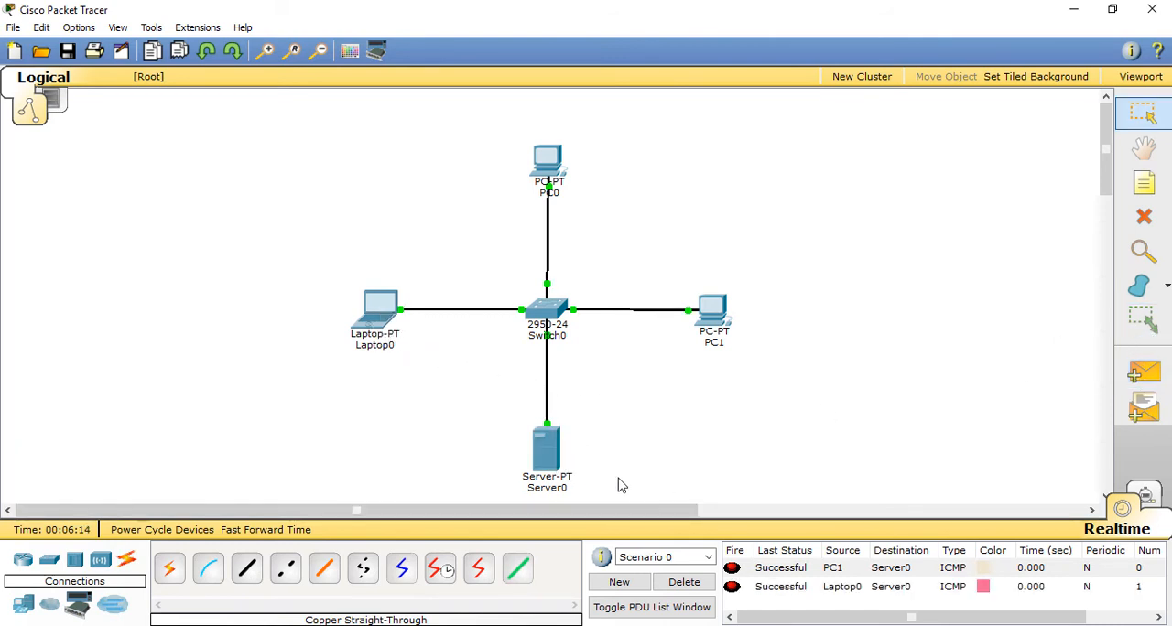
left_click(1143, 370)
left_click(553, 179)
left_click(543, 467)
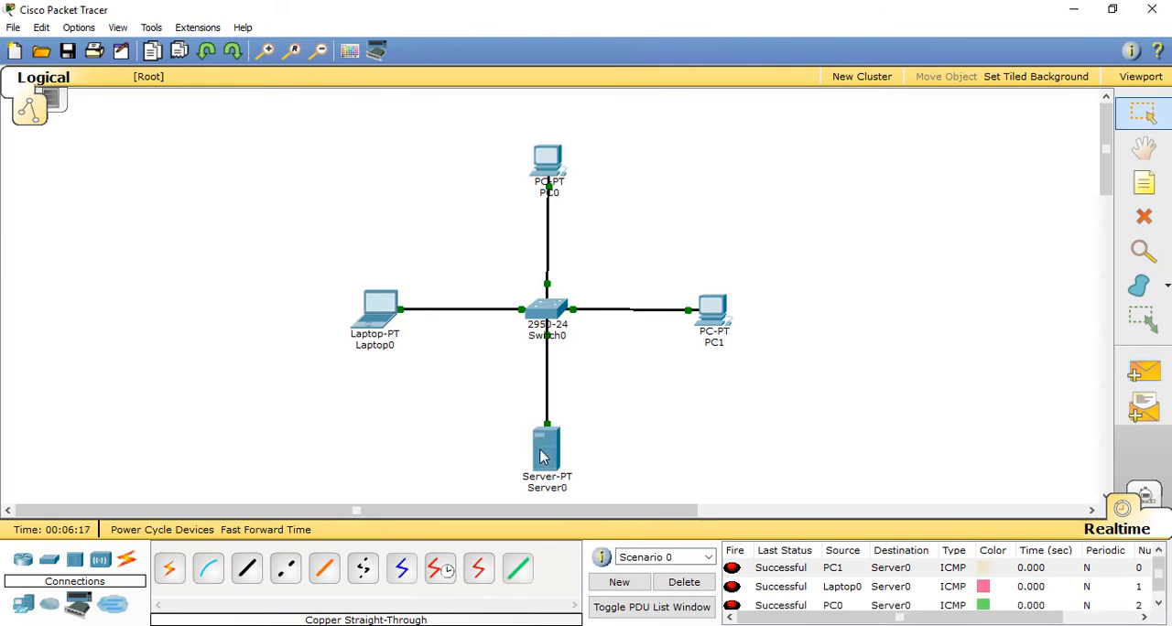
left_click(685, 582)
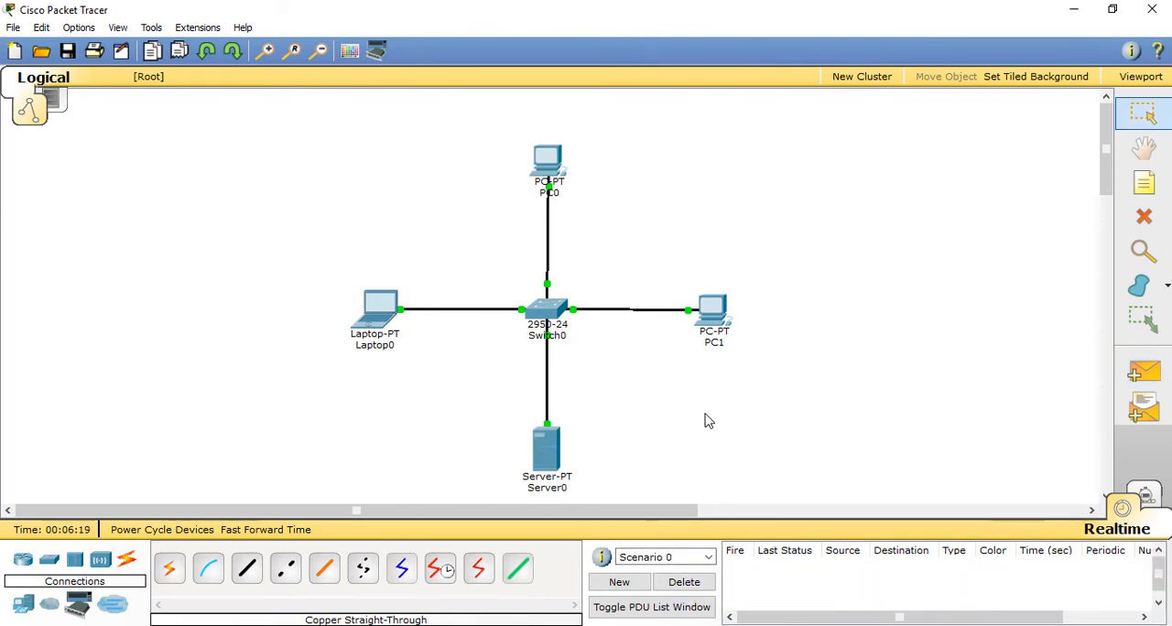
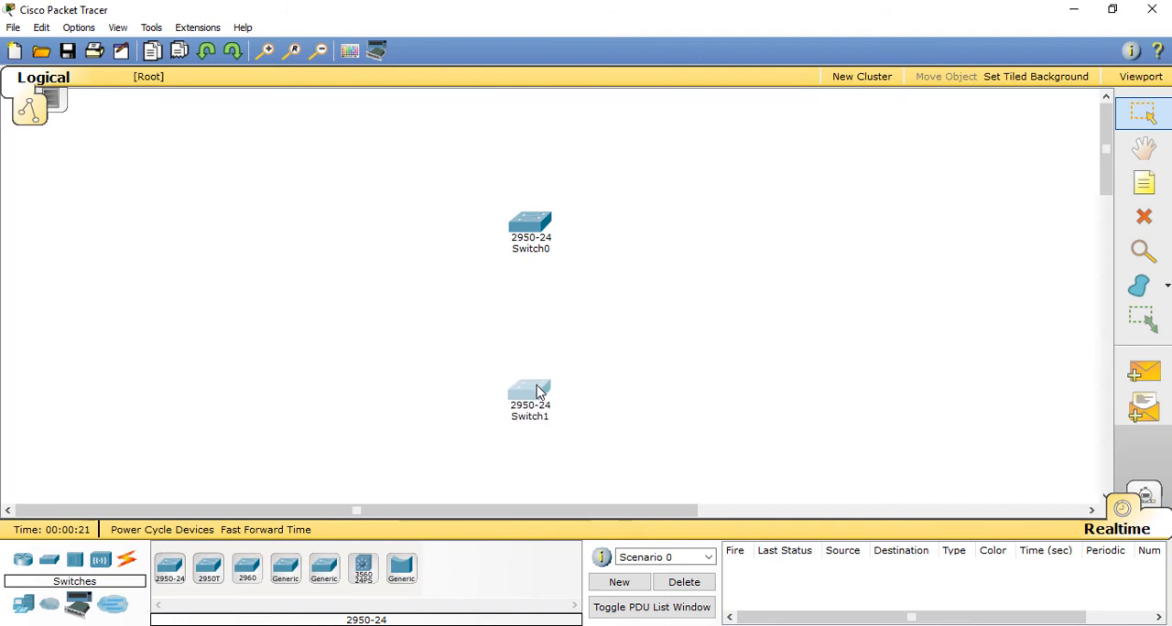
Step: Add two more 2950-24 switches to complete a diamond of four, and nudge Switch1 slightly down
left_click(174, 581)
left_click(418, 313)
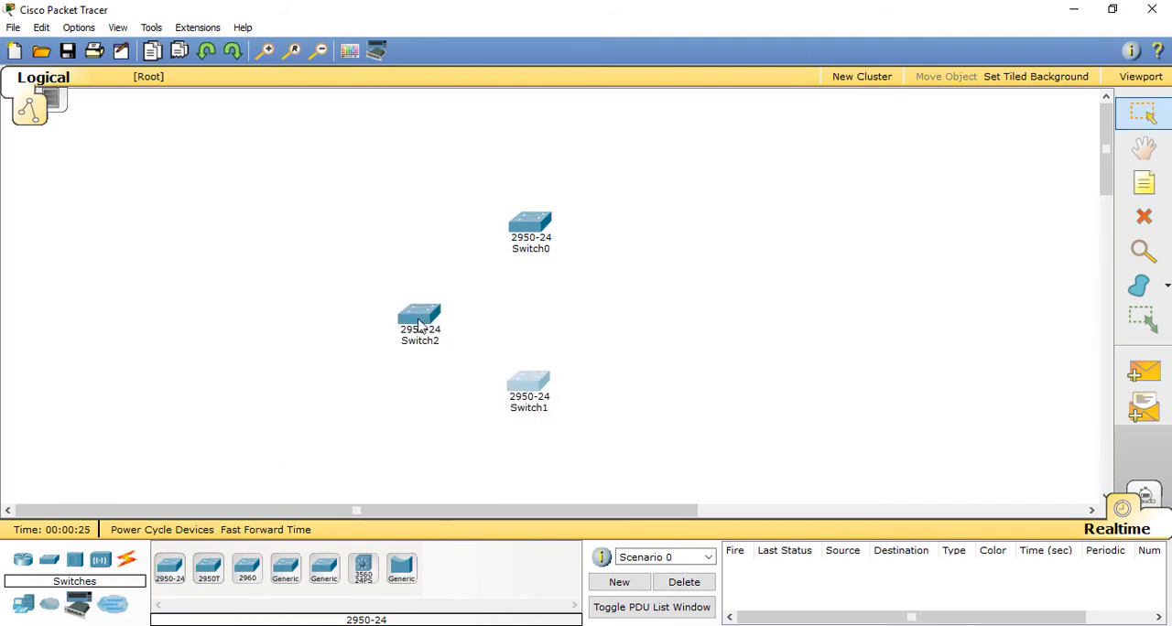
left_click(172, 572)
left_click(638, 307)
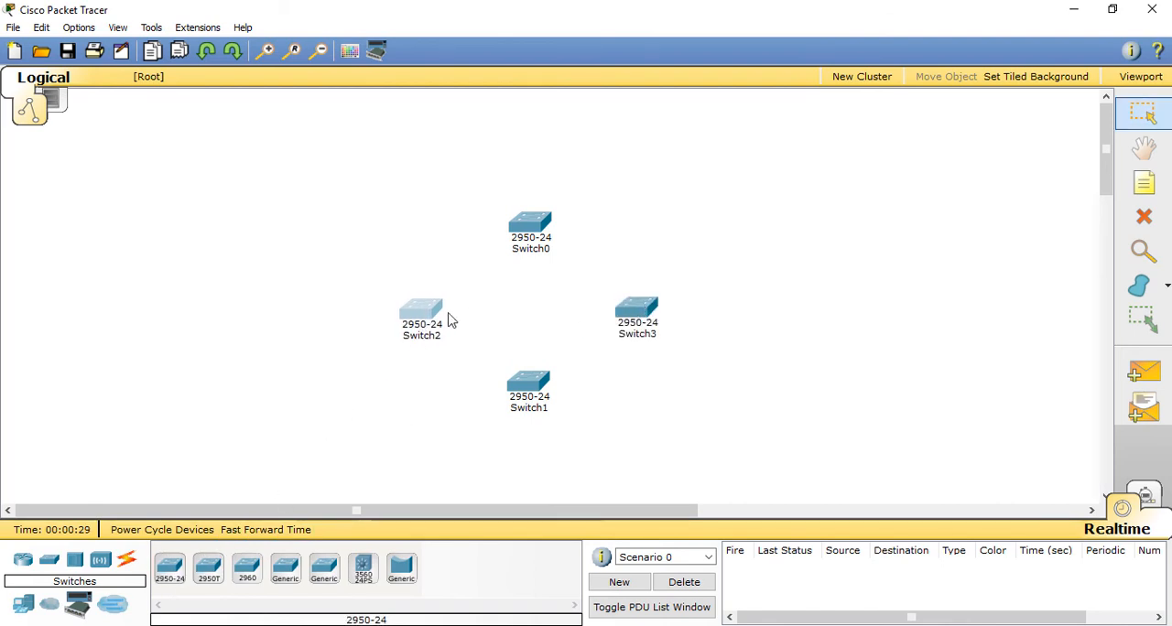
left_click_drag(528, 387, 529, 389)
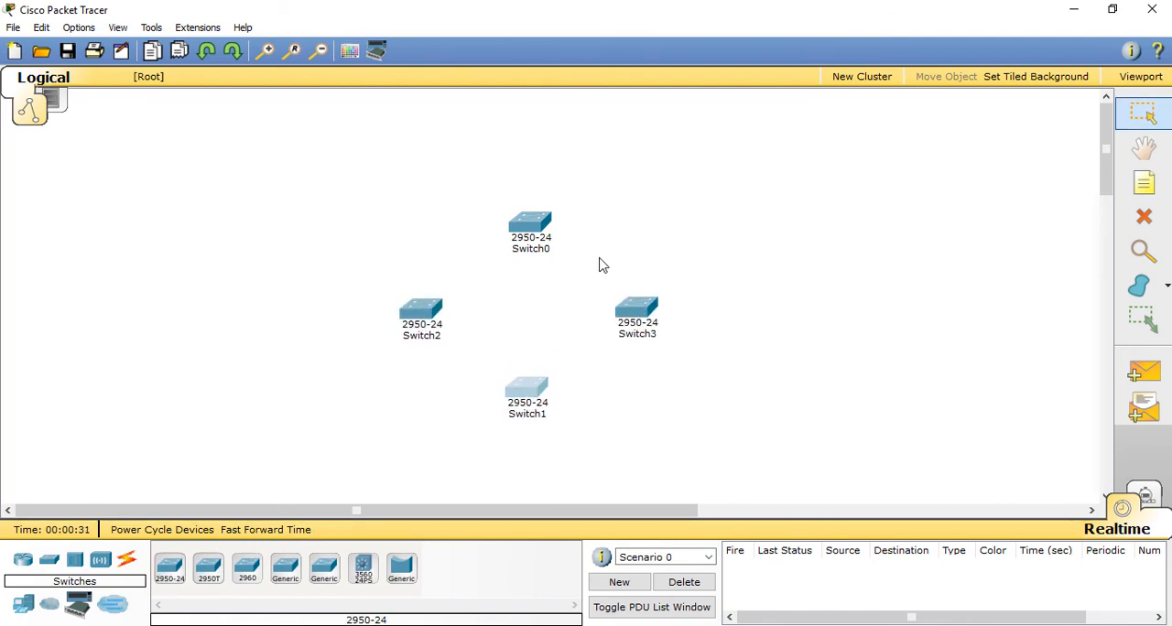
Step: Place four generic laptops, one on the outer side of each switch, and align Laptop2 below Switch1
left_click(23, 605)
left_click(208, 569)
left_click(534, 146)
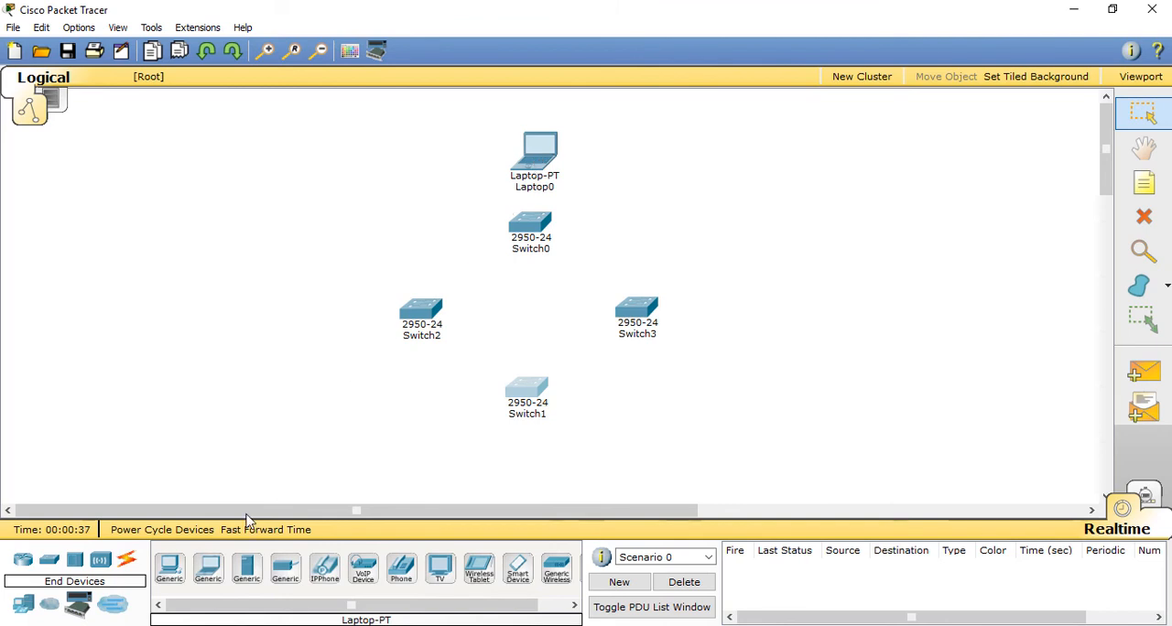
left_click(341, 304)
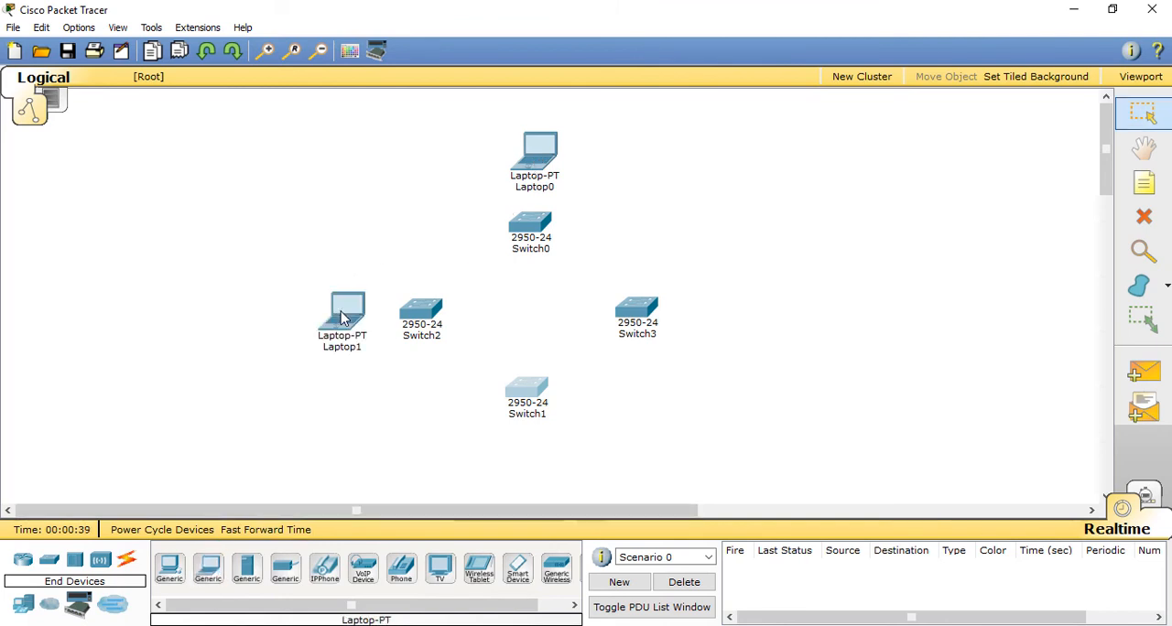
left_click(534, 462)
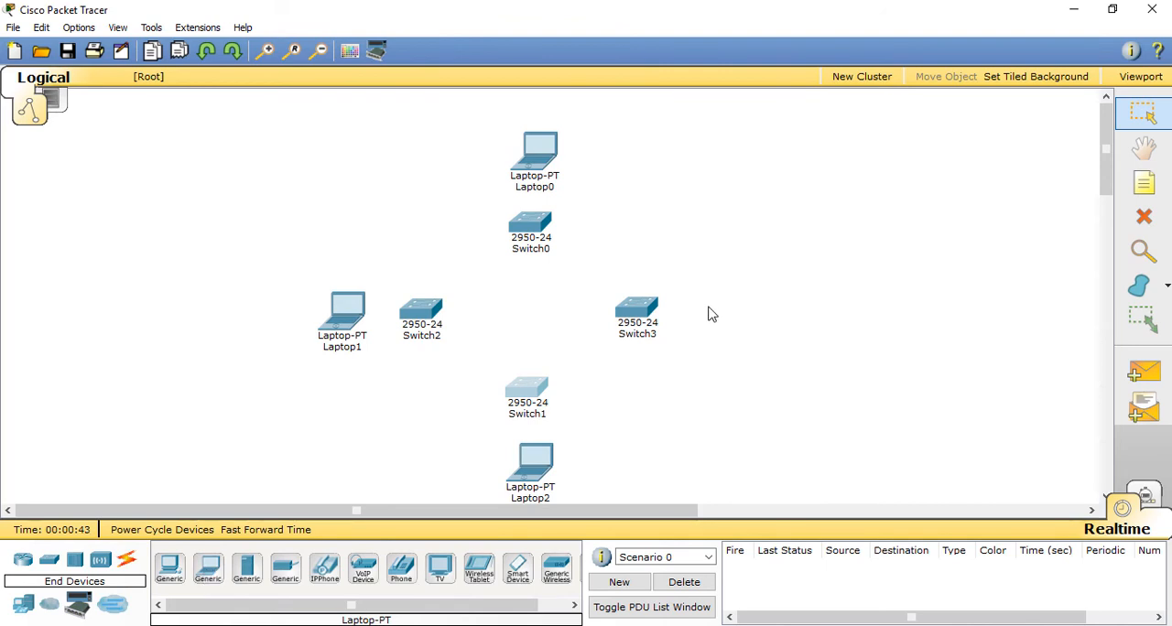
left_click(214, 569)
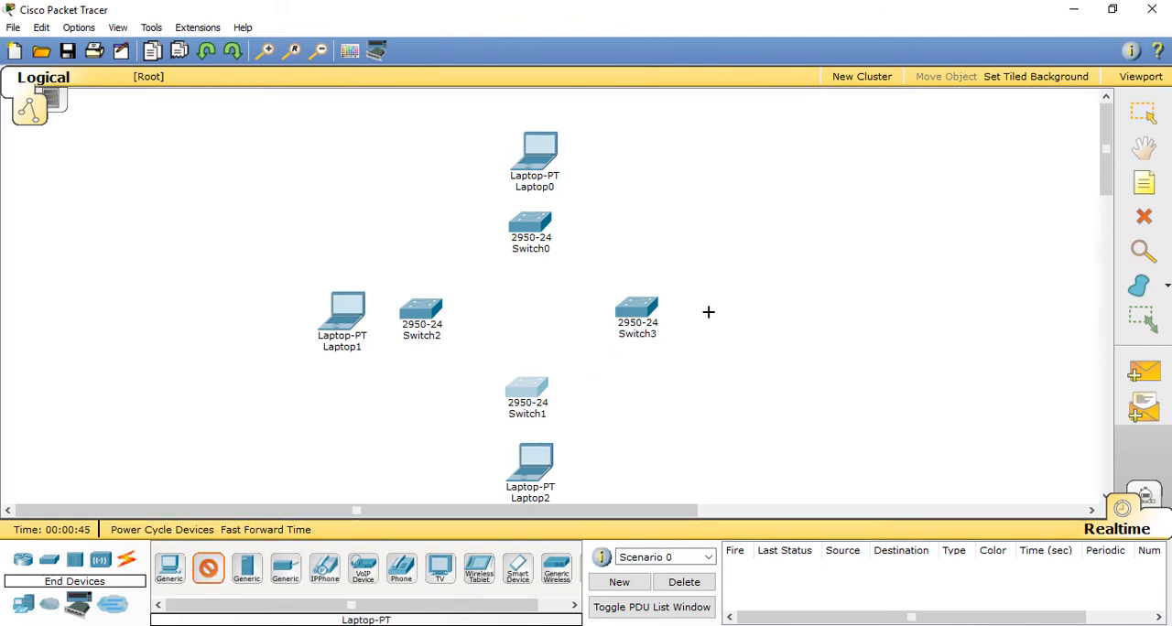
left_click(722, 310)
left_click_drag(535, 469, 527, 468)
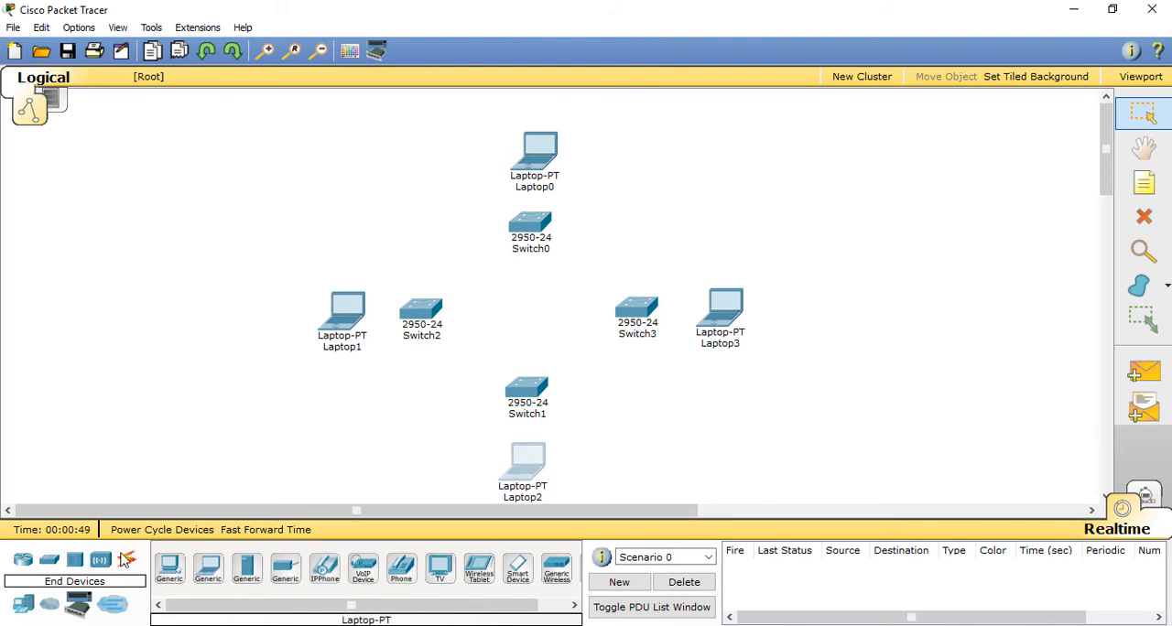
Step: Connect Laptop1 to Switch2's FastEthernet0/1 with a copper straight-through cable
left_click(125, 560)
left_click(246, 568)
left_click(351, 314)
left_click(384, 320)
left_click(423, 311)
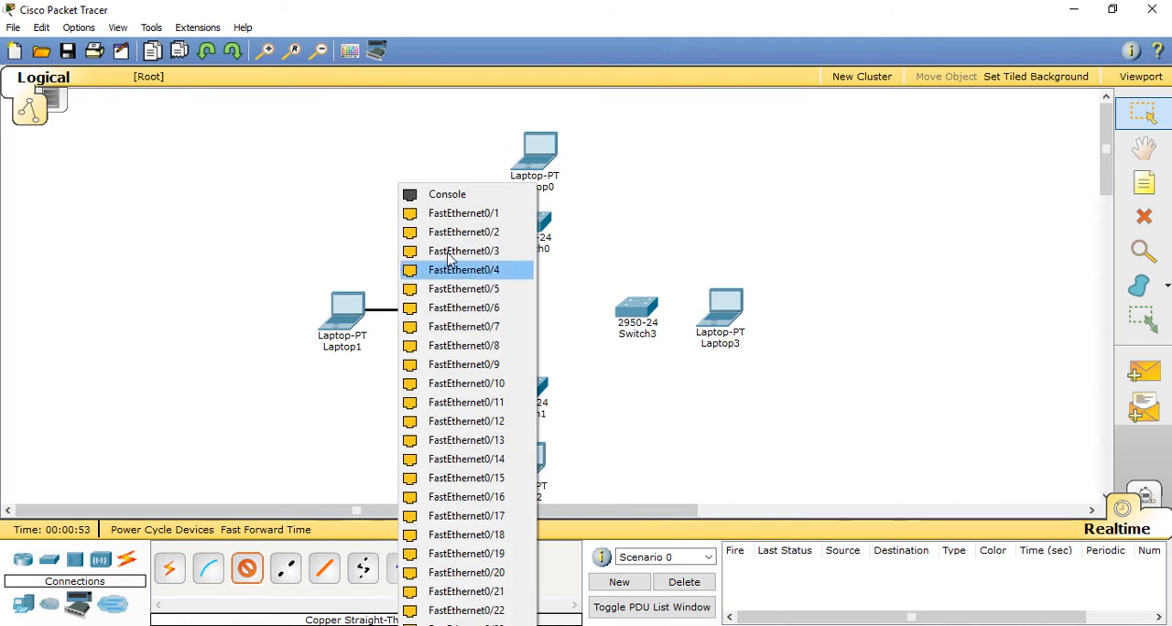
left_click(448, 214)
Step: Connect Laptop2 to Switch1's FastEthernet0/1 with a copper straight-through cable and align the laptop below the switch
left_click(298, 564)
left_click(529, 464)
left_click(512, 471)
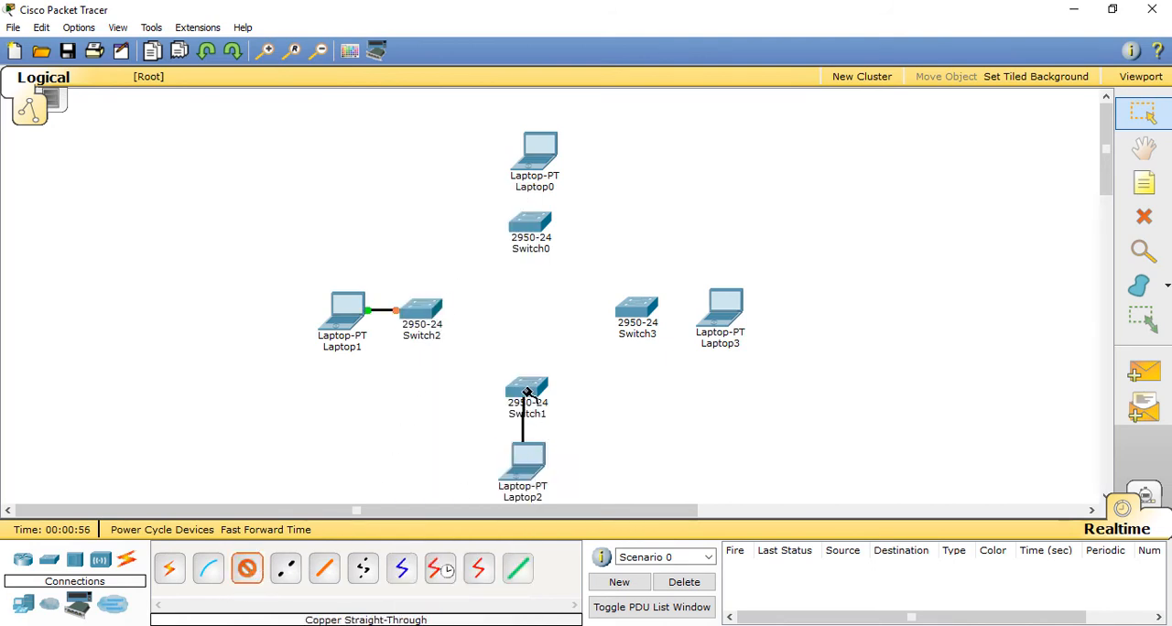
left_click(527, 394)
left_click(549, 210)
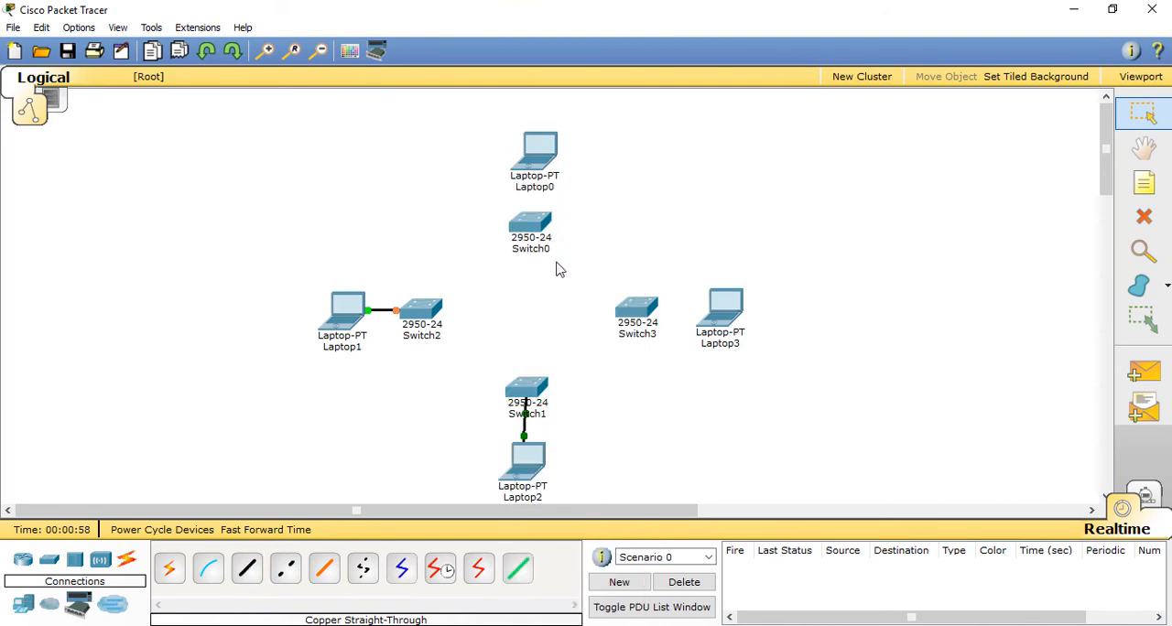
left_click_drag(529, 467, 536, 464)
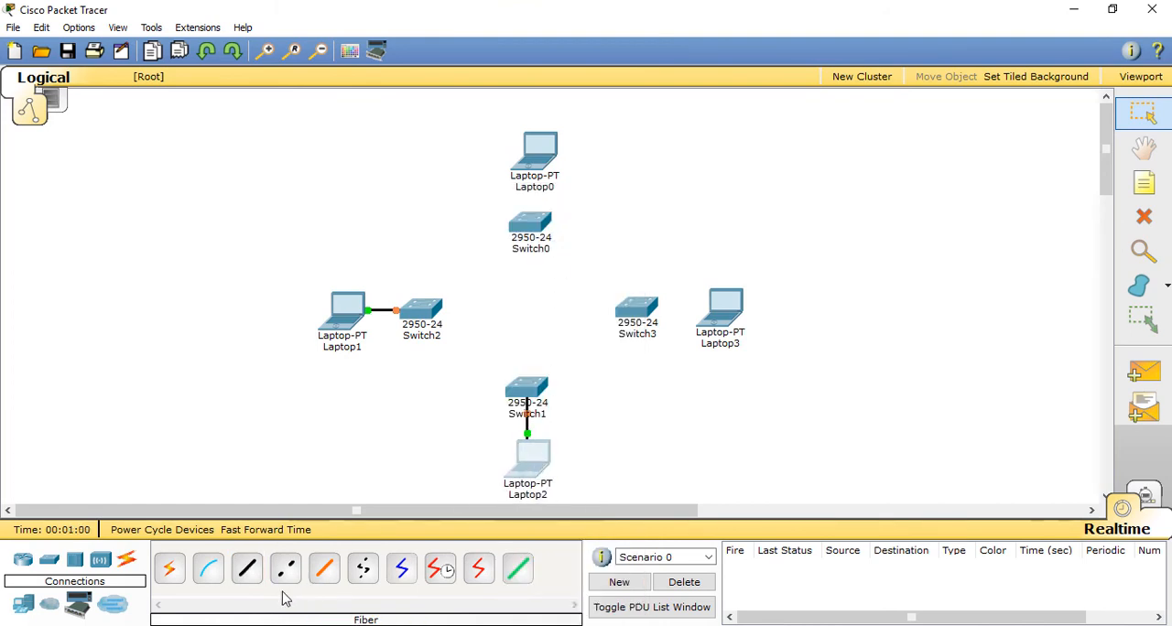
Step: Connect Laptop3 to Switch3's FastEthernet0/1 with a copper straight-through cable
left_click(247, 568)
left_click(723, 308)
left_click(753, 317)
left_click(644, 308)
left_click(673, 213)
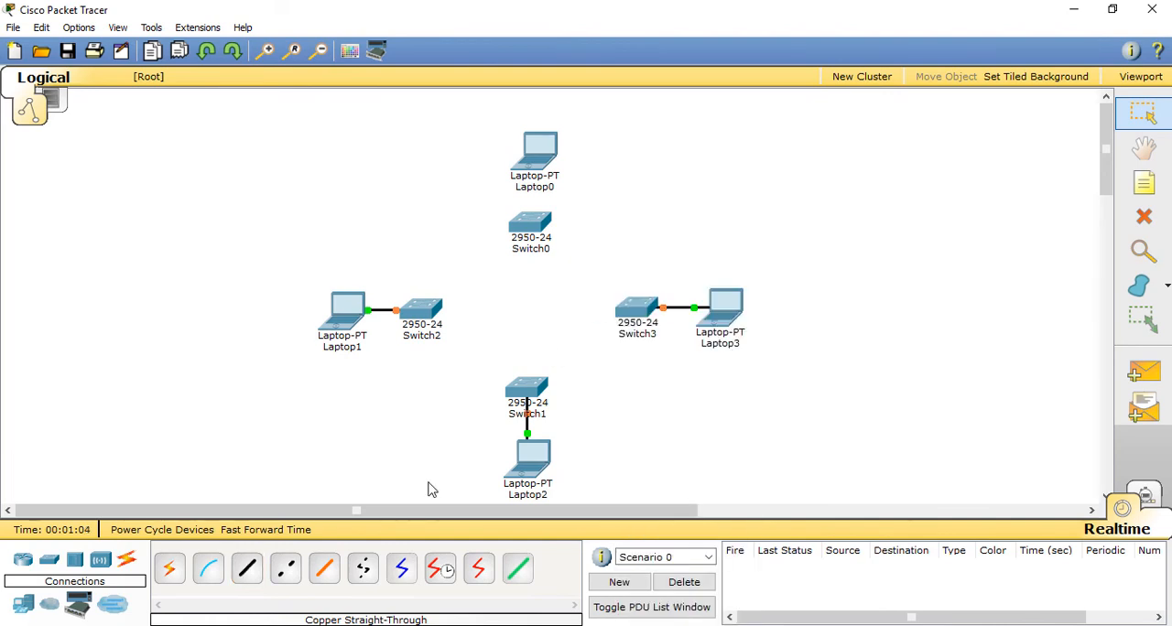
Step: Connect Laptop0's FastEthernet0 to Switch0's FastEthernet0/1 with a copper straight-through cable
left_click(247, 568)
left_click(536, 145)
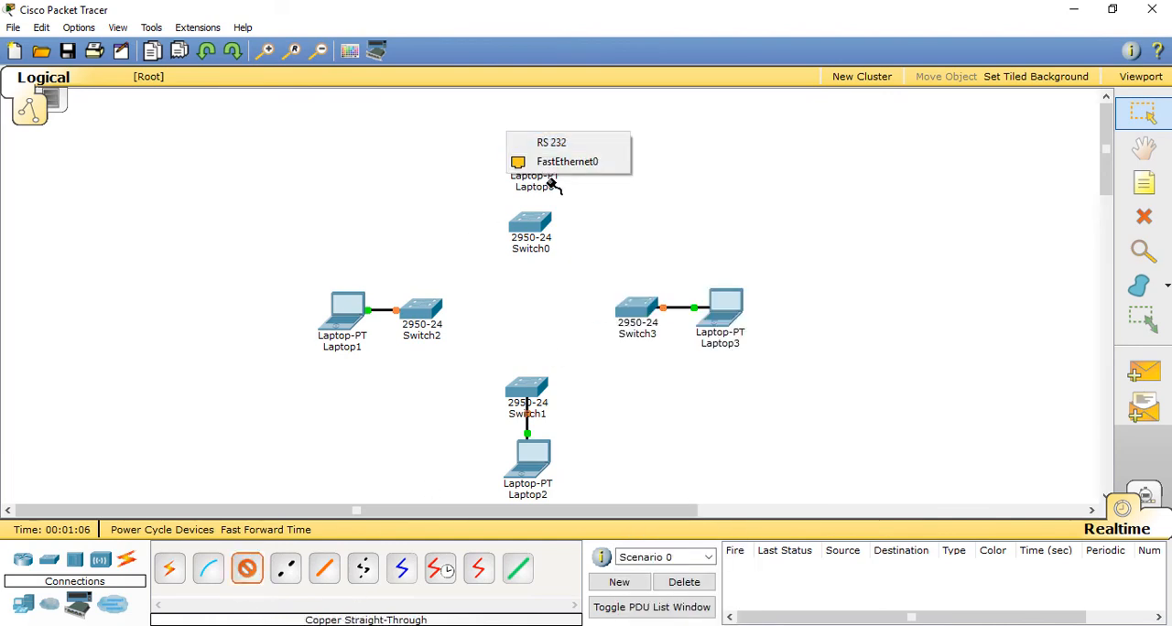
left_click(555, 163)
left_click(540, 216)
left_click(562, 213)
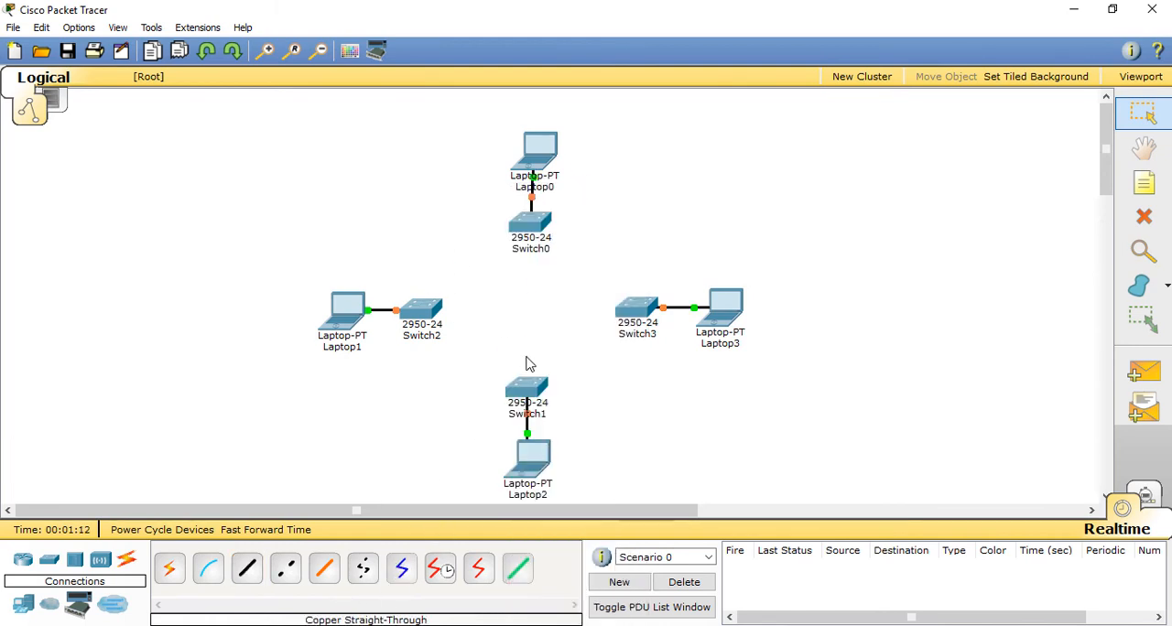
mouse_move(400, 625)
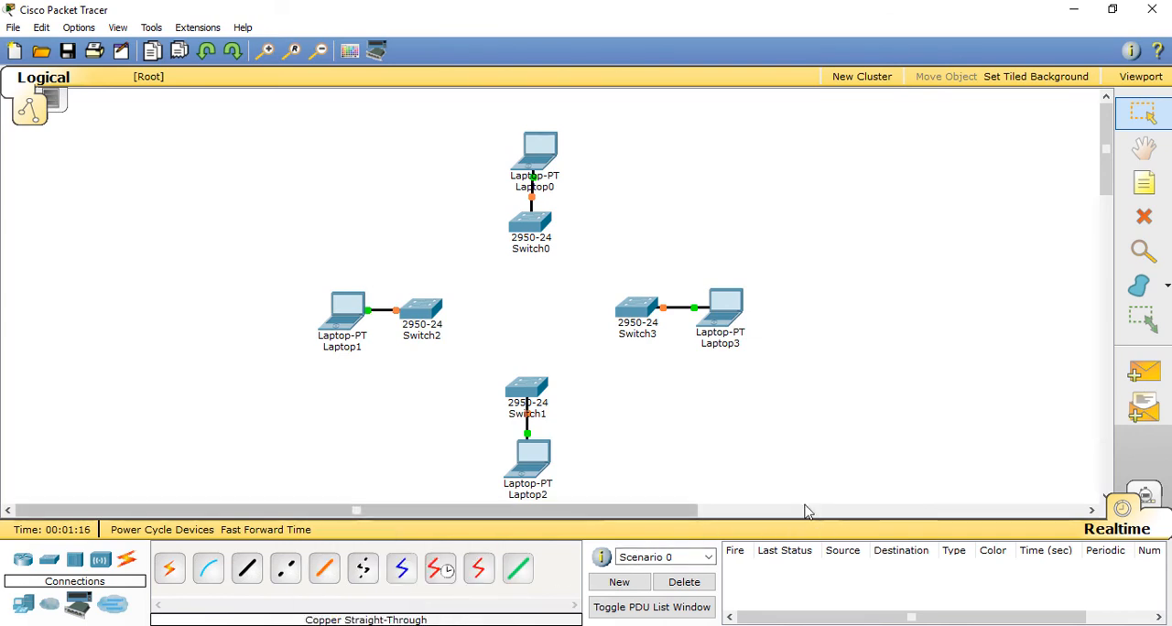
left_click_drag(554, 117, 499, 161)
left_click_drag(535, 248, 564, 135)
left_click_drag(624, 298, 756, 296)
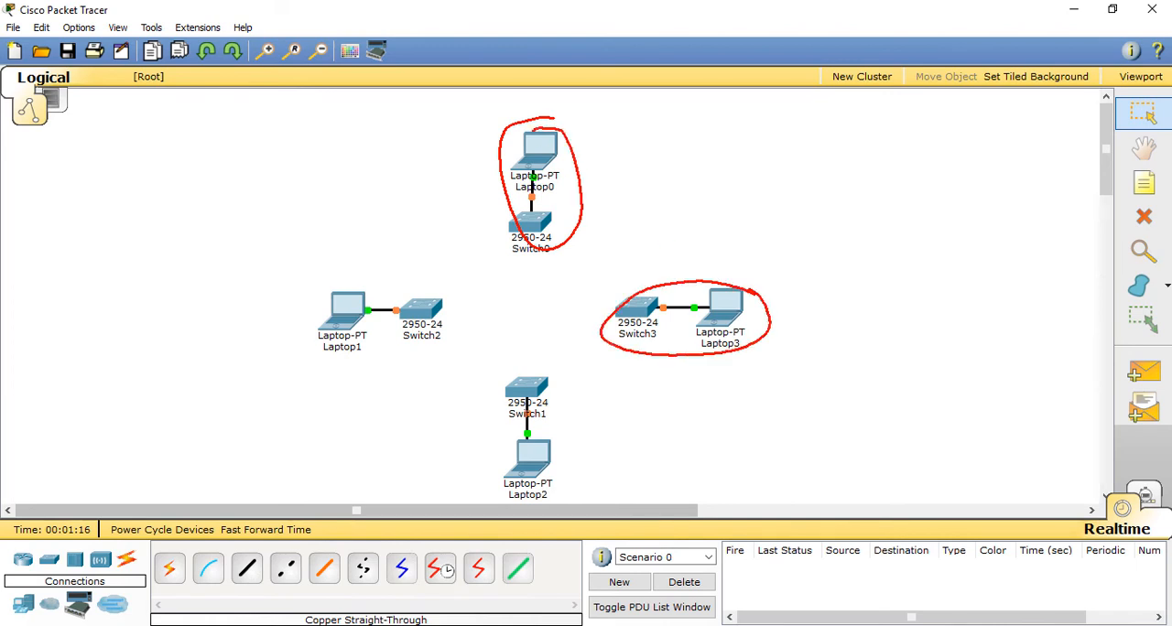
left_click_drag(531, 498, 506, 377)
mouse_move(403, 277)
left_mouse_down()
mouse_move(403, 362)
mouse_move(362, 292)
left_mouse_up()
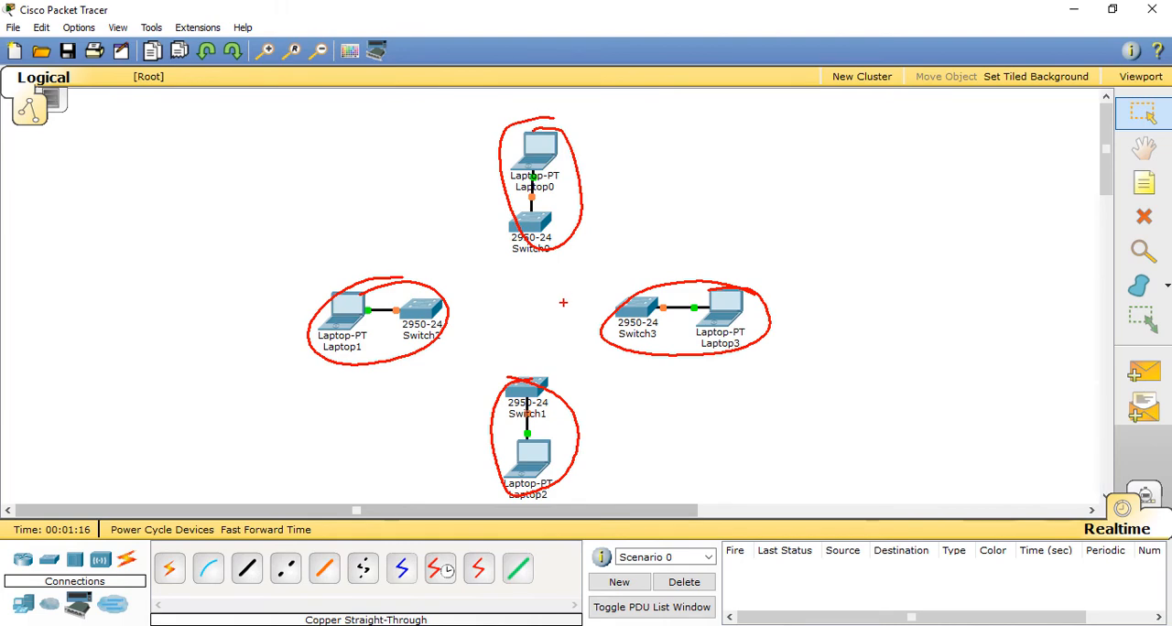
key("Escape")
Step: Review the MESH Topology slide in PowerPoint for the required components and cable types, and return to Packet Tracer
left_click(359, 625)
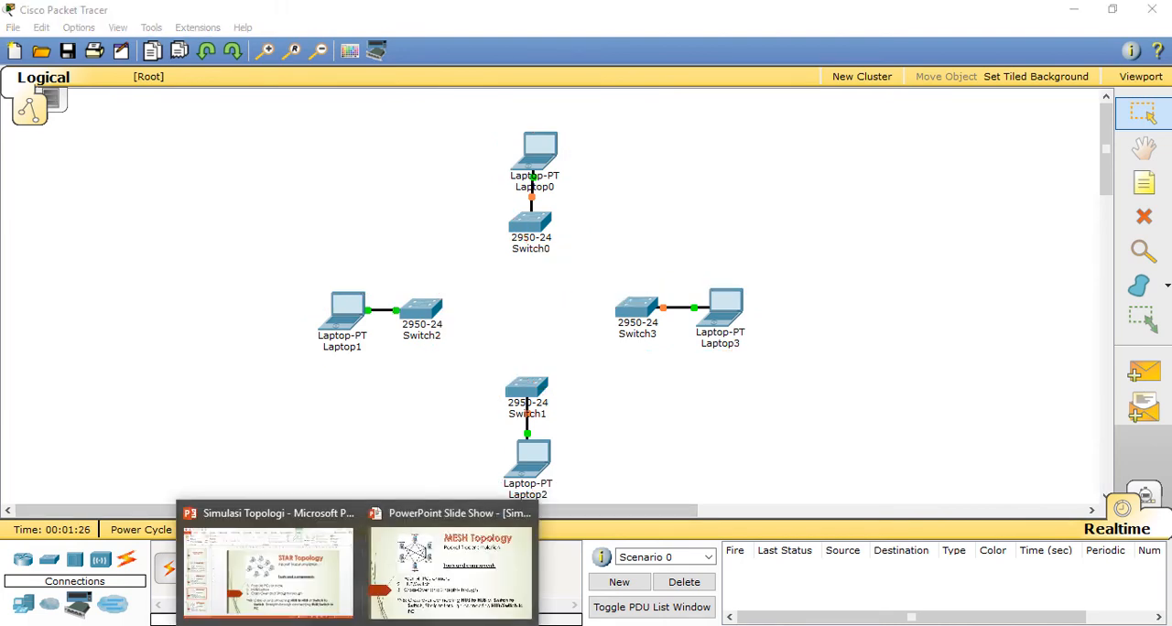
left_click(446, 583)
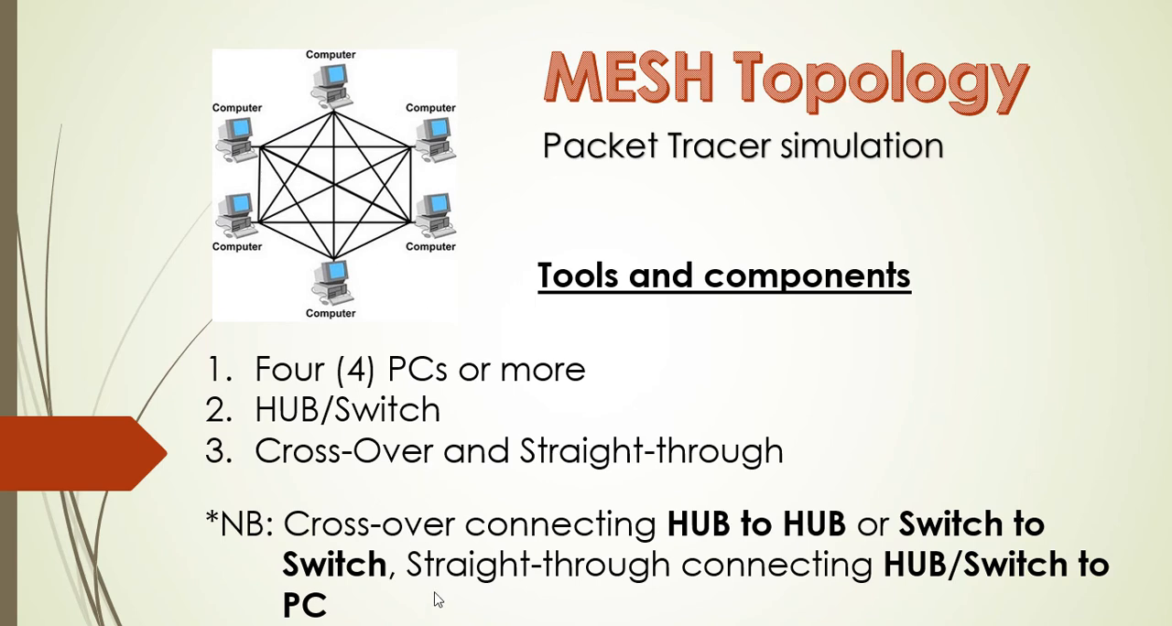
key("super")
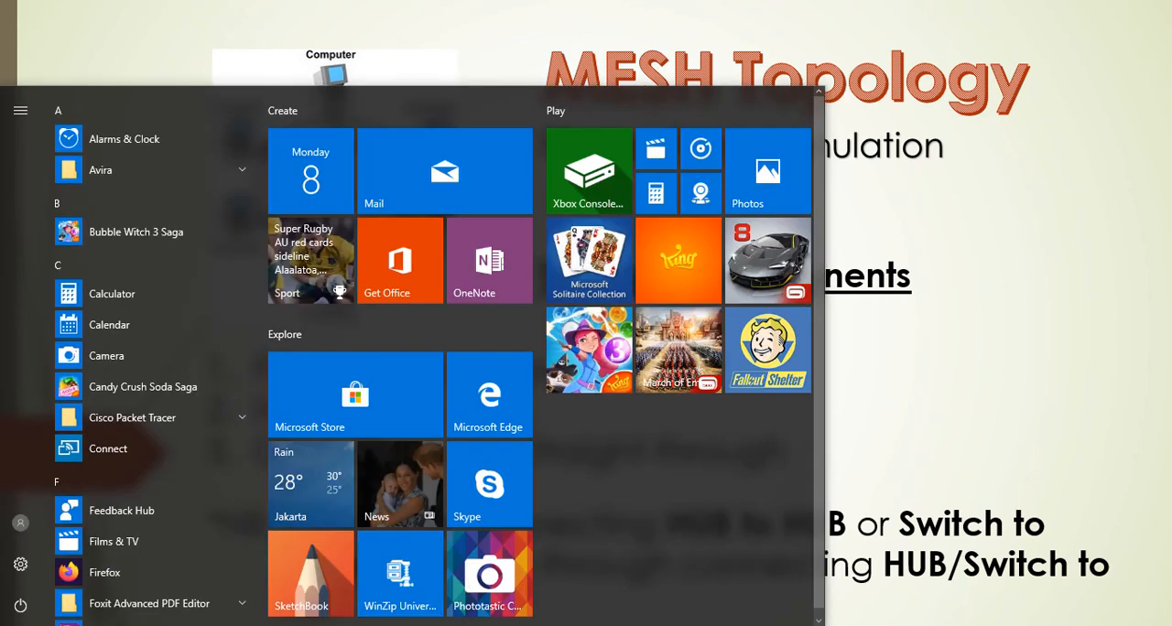
left_click(381, 625)
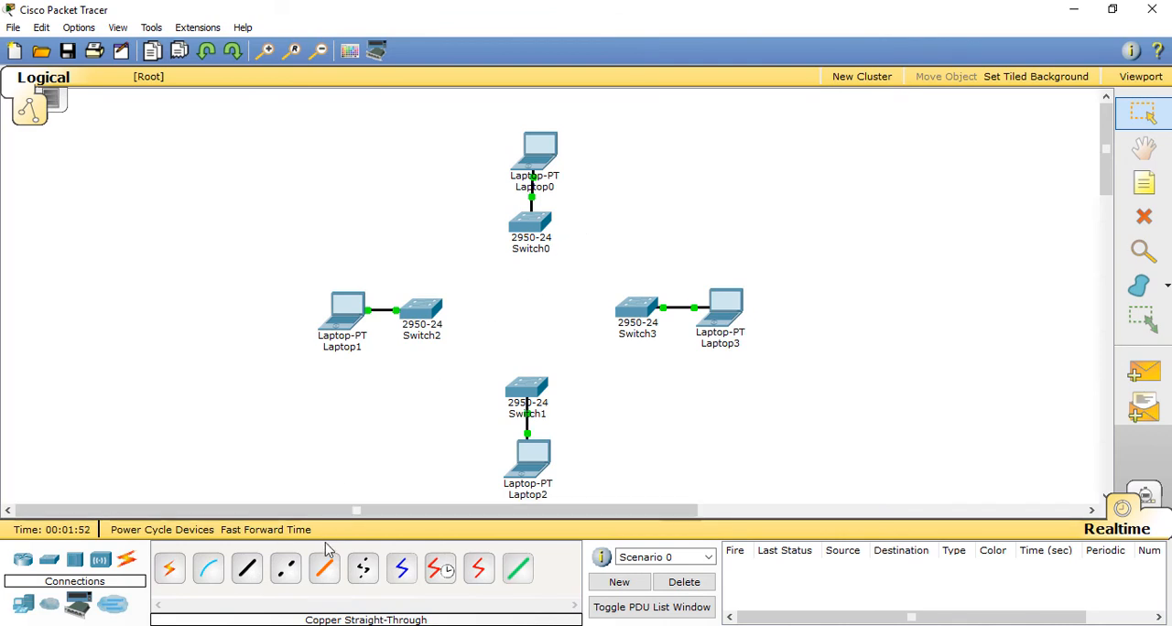
Step: Link Switch0's FastEthernet0/2 to Switch2's FastEthernet0/2 with a copper cross-over cable
left_click(285, 569)
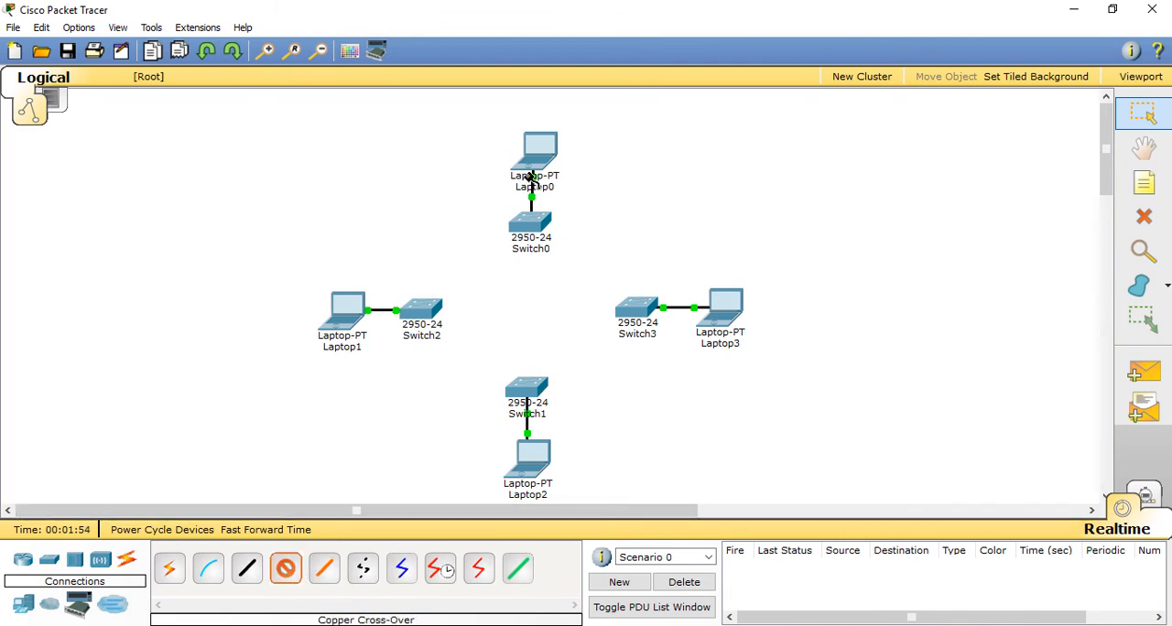
left_click(528, 222)
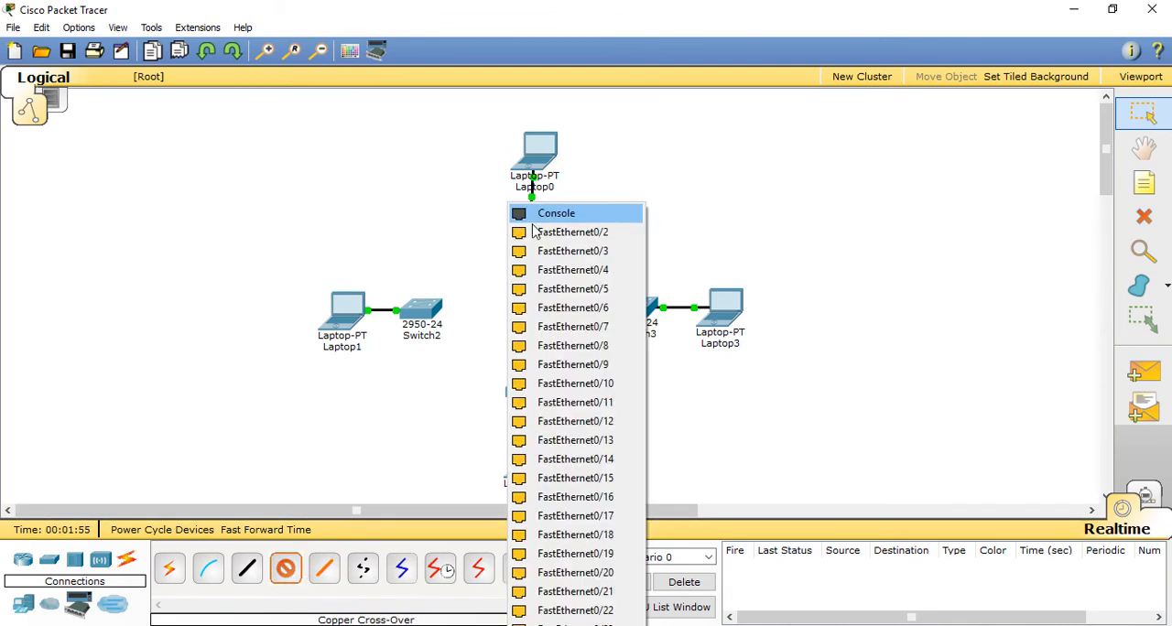
left_click(590, 235)
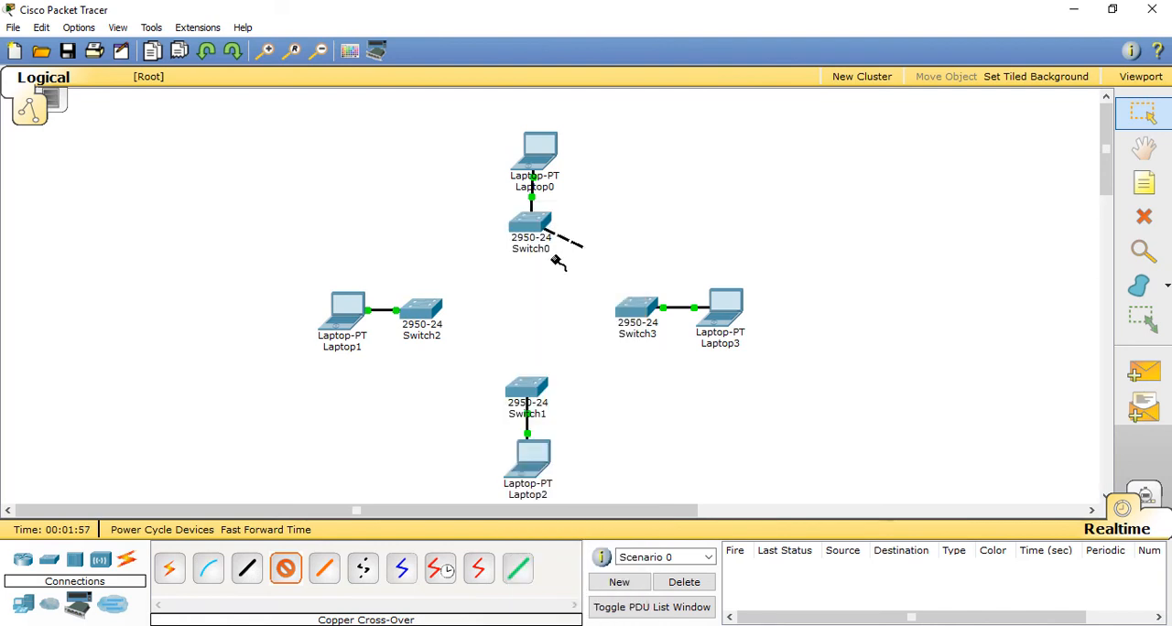
left_click(426, 311)
left_click(458, 232)
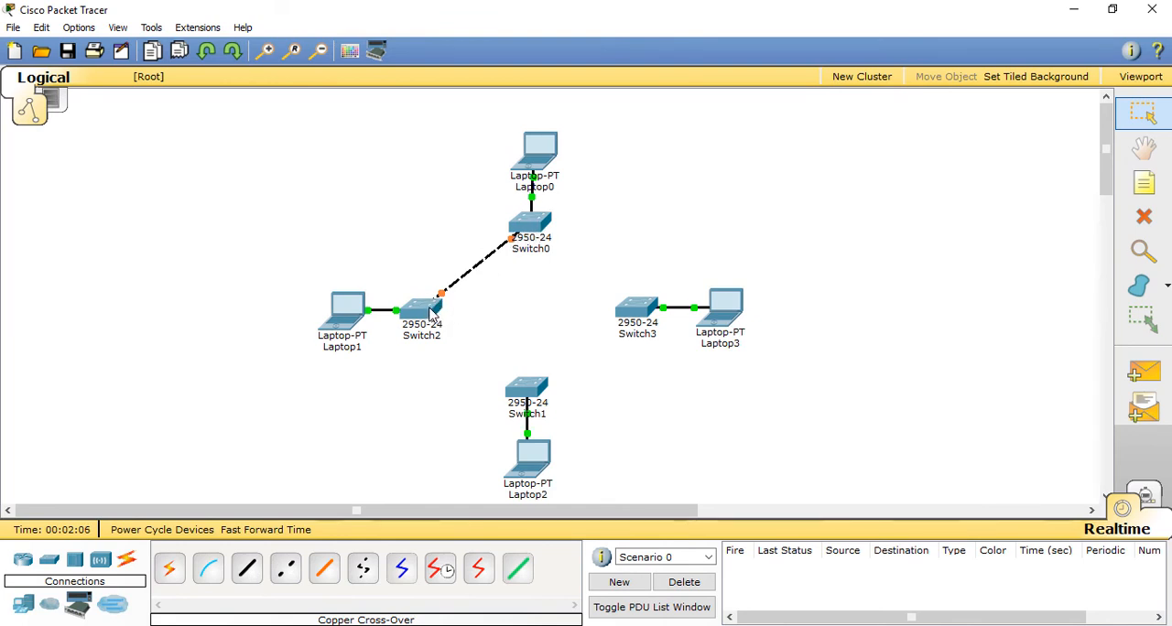
Step: Link Switch0 to Switch1's FastEthernet0/2 with a copper cross-over cable
left_click(249, 575)
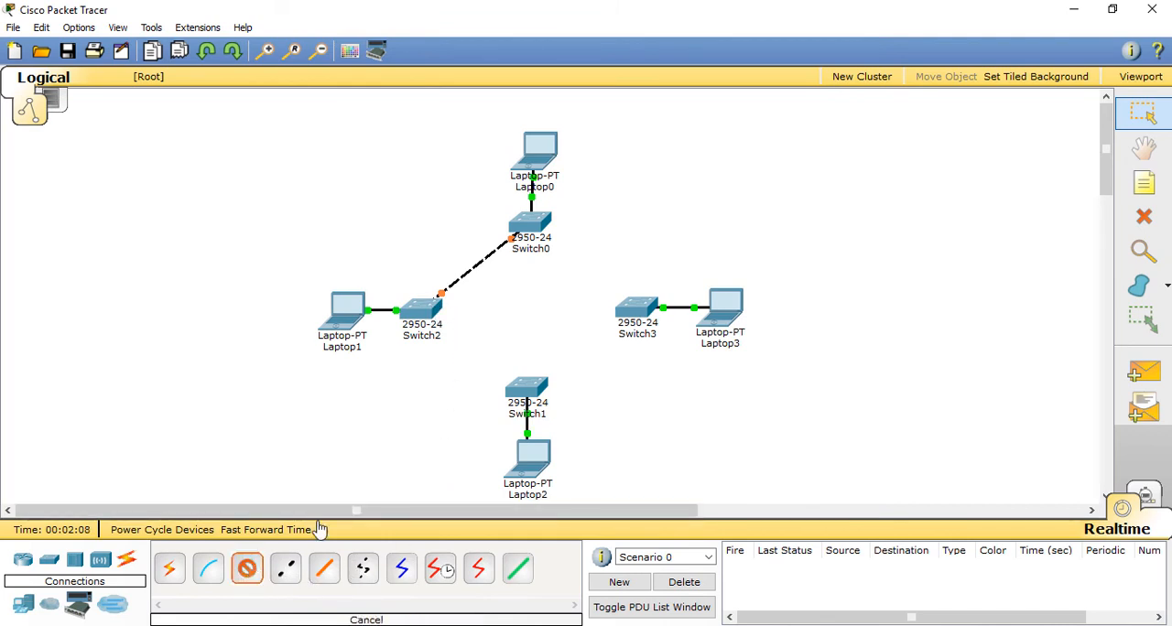
left_click(286, 575)
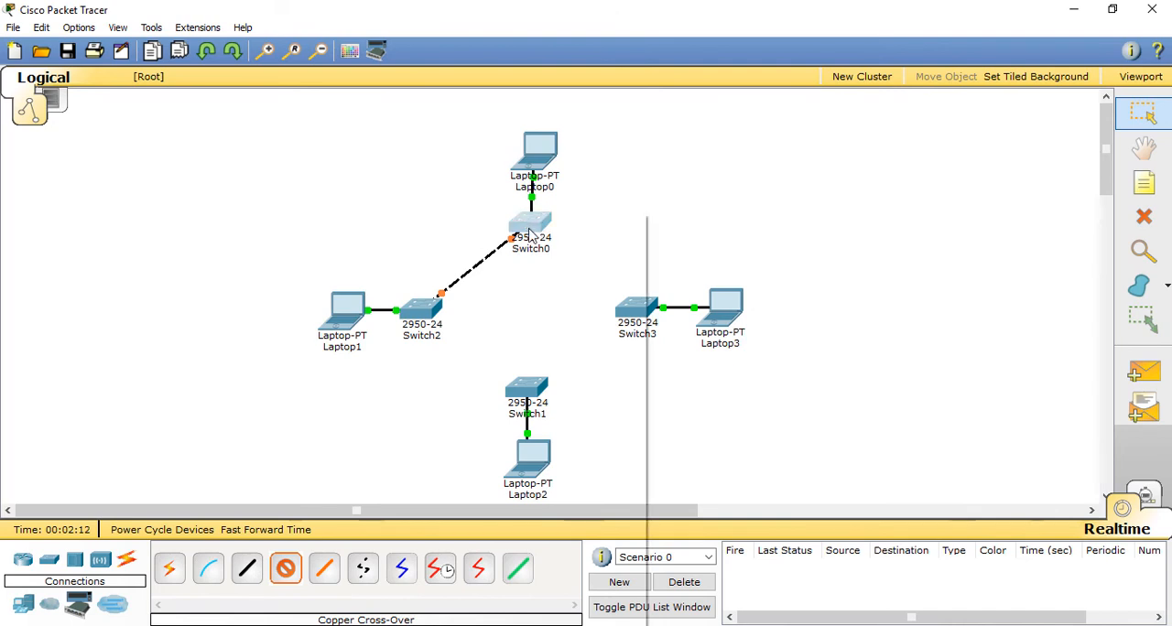
left_click(513, 218)
left_click(558, 240)
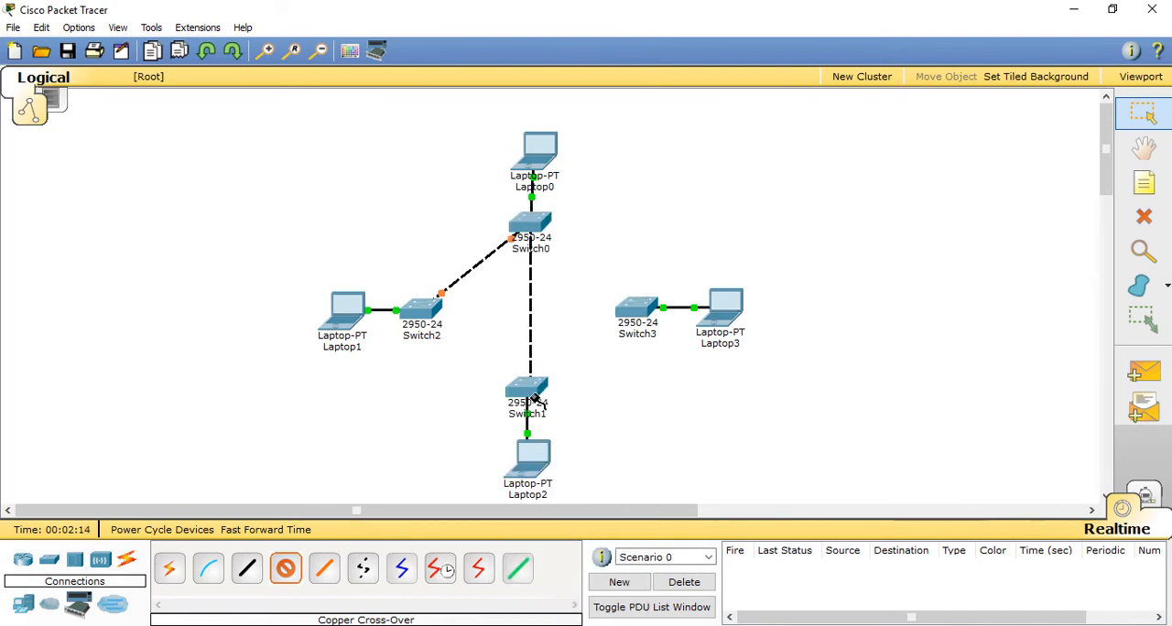
left_click(526, 392)
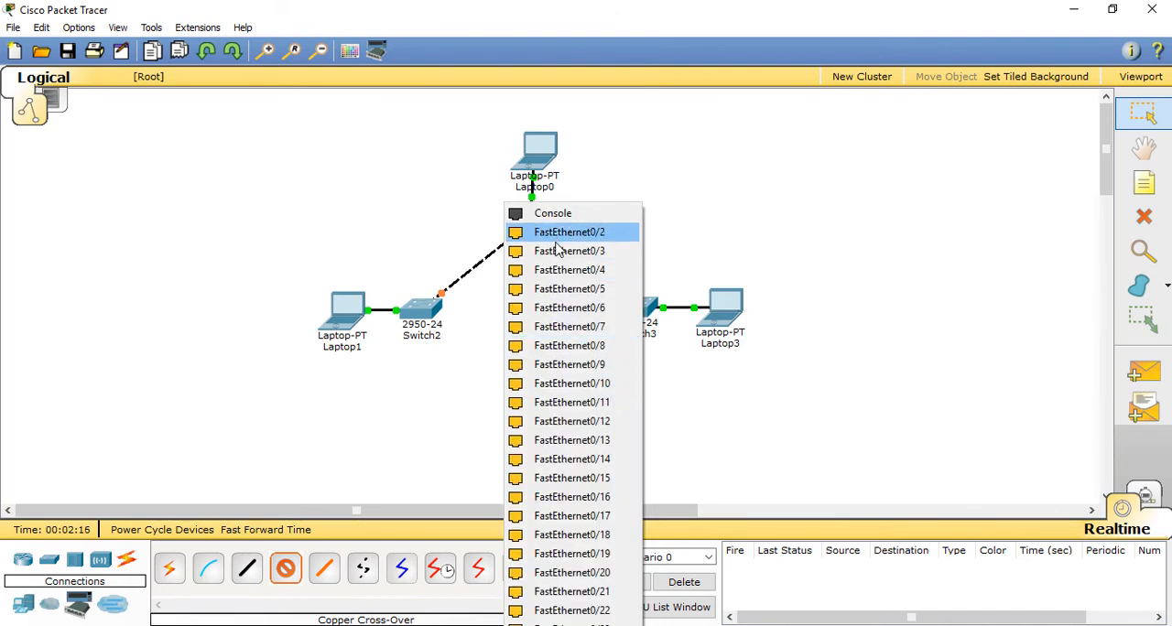
left_click(561, 235)
Step: Link Switch0 to Switch3's FastEthernet0/2 with a copper cross-over cable
left_click(287, 568)
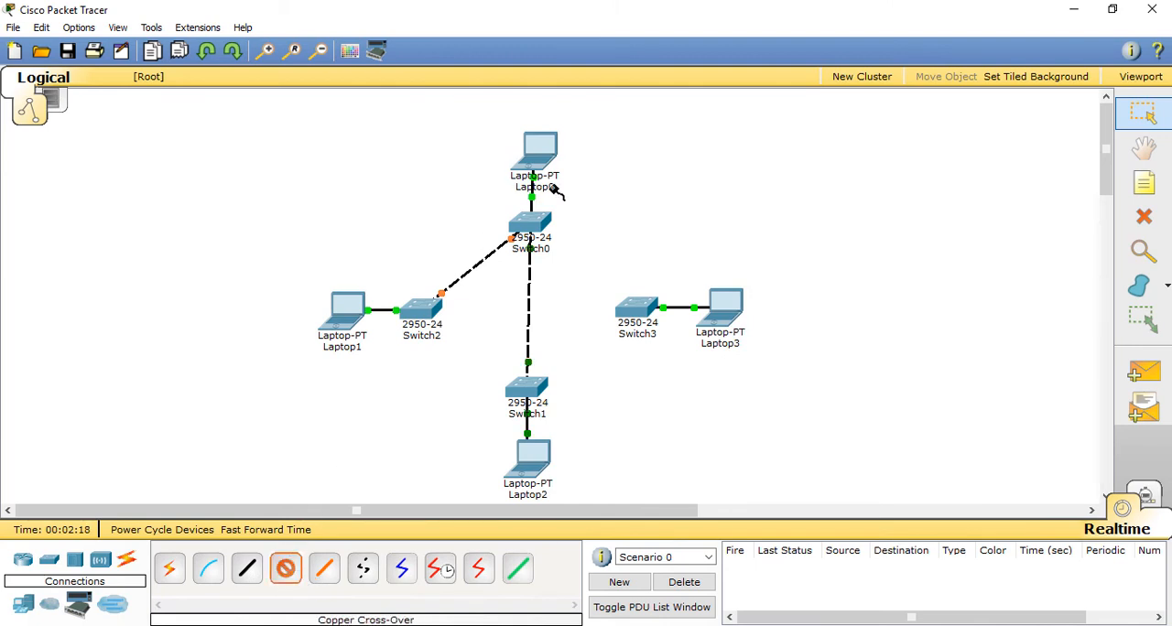
left_click(509, 215)
left_click(591, 243)
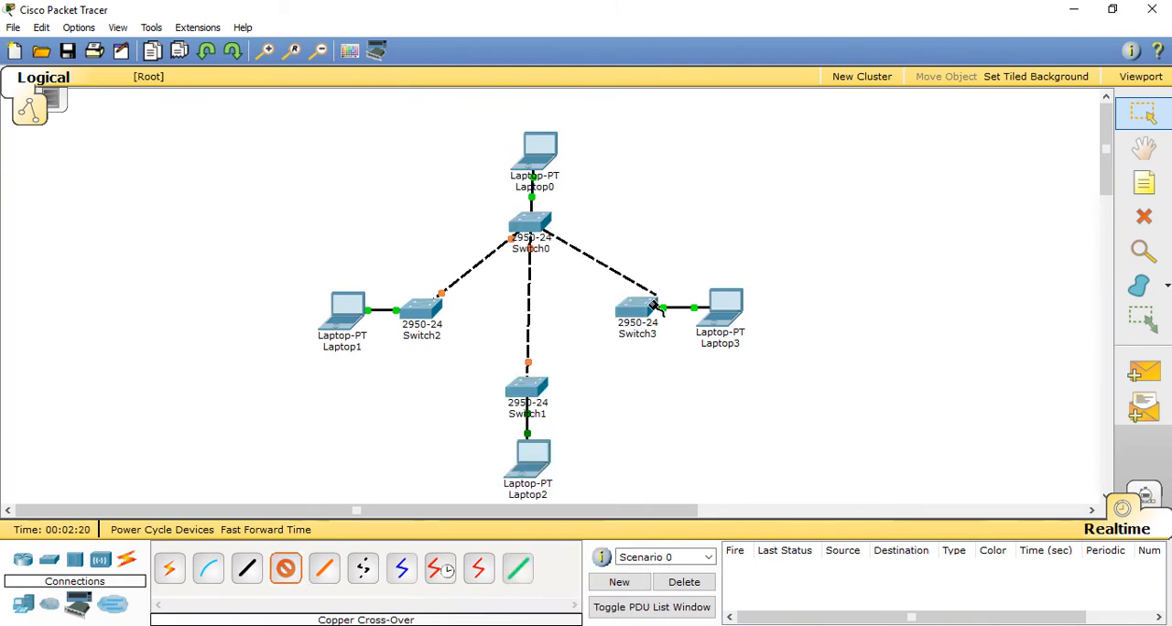
left_click(625, 305)
left_click(657, 234)
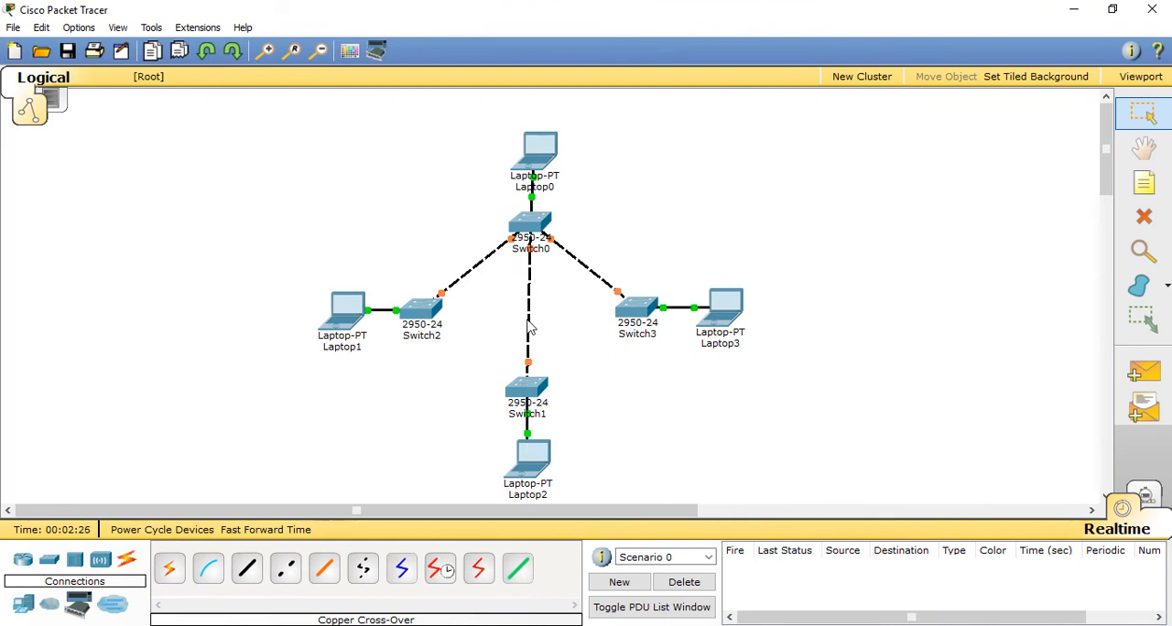
Step: Align Switch1, Laptop2 and Laptop0 vertically with Switch0
left_click_drag(536, 396, 539, 399)
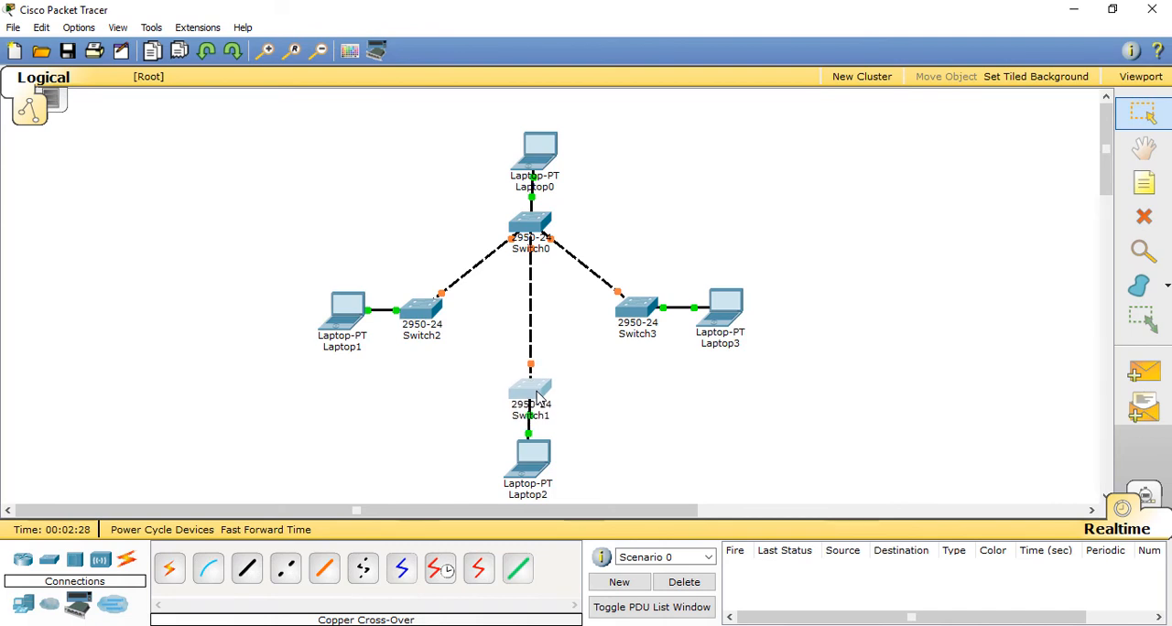
left_click_drag(529, 465, 535, 464)
left_click_drag(540, 153, 537, 158)
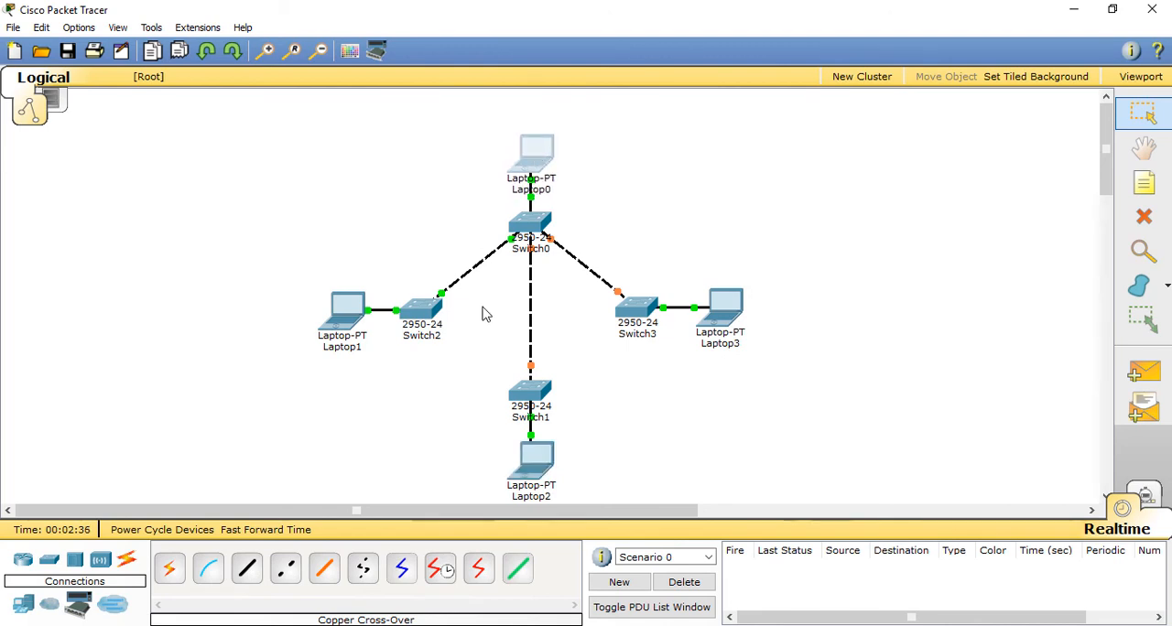
Step: Link Switch2 to Switch1's FastEthernet0/3 with a copper cross-over cable
left_click(285, 568)
left_click(430, 313)
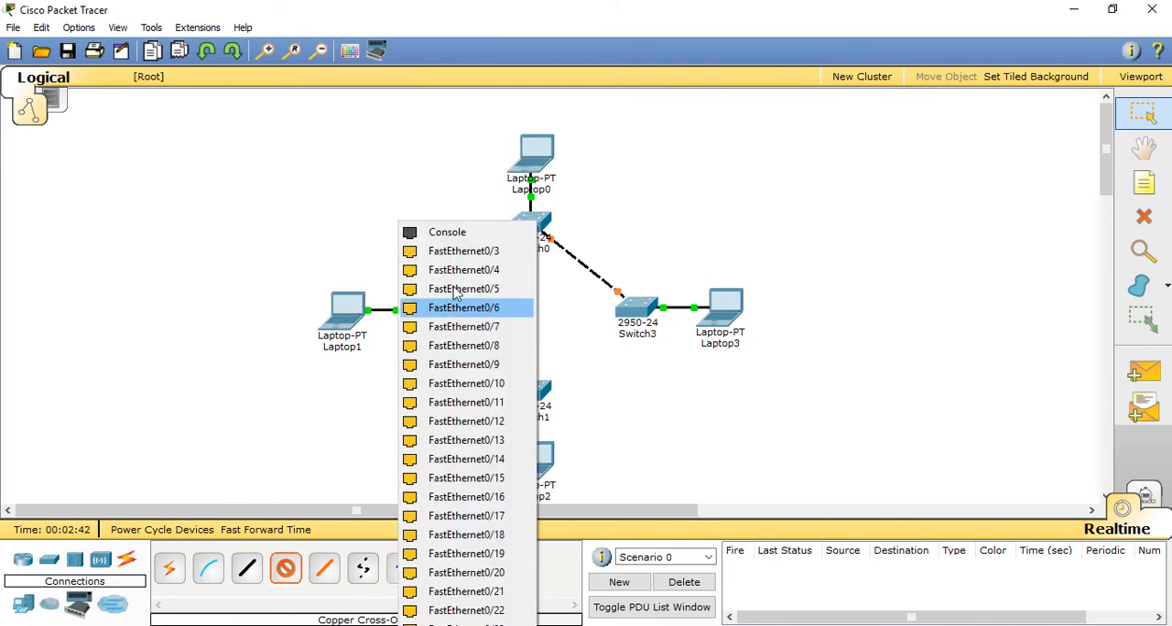
left_click(559, 210)
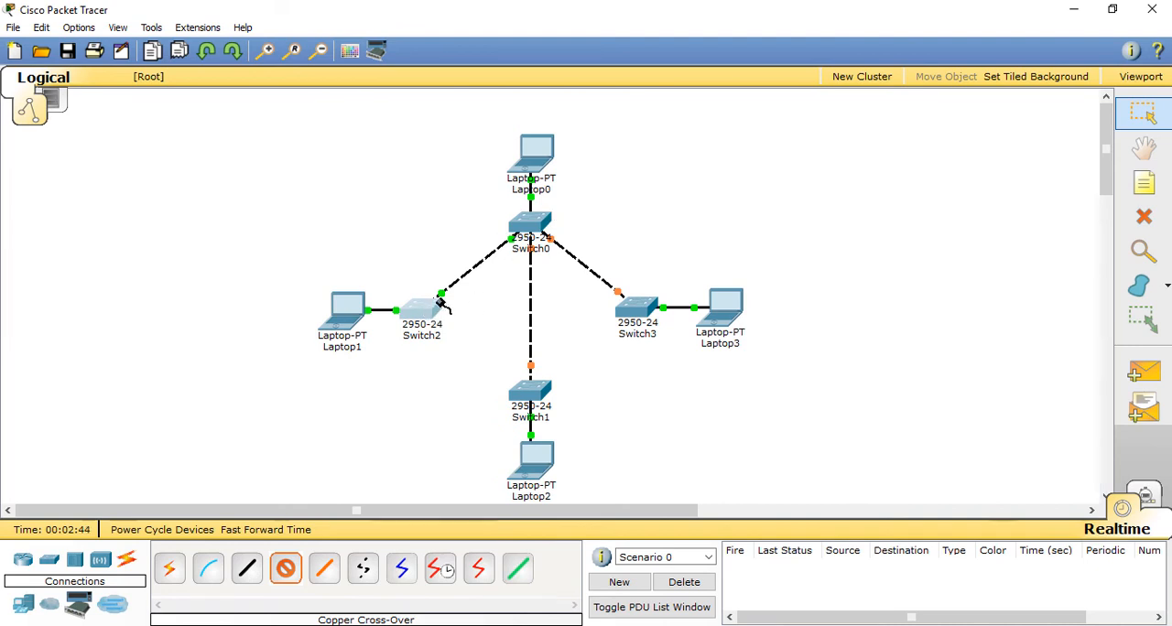
left_click(425, 316)
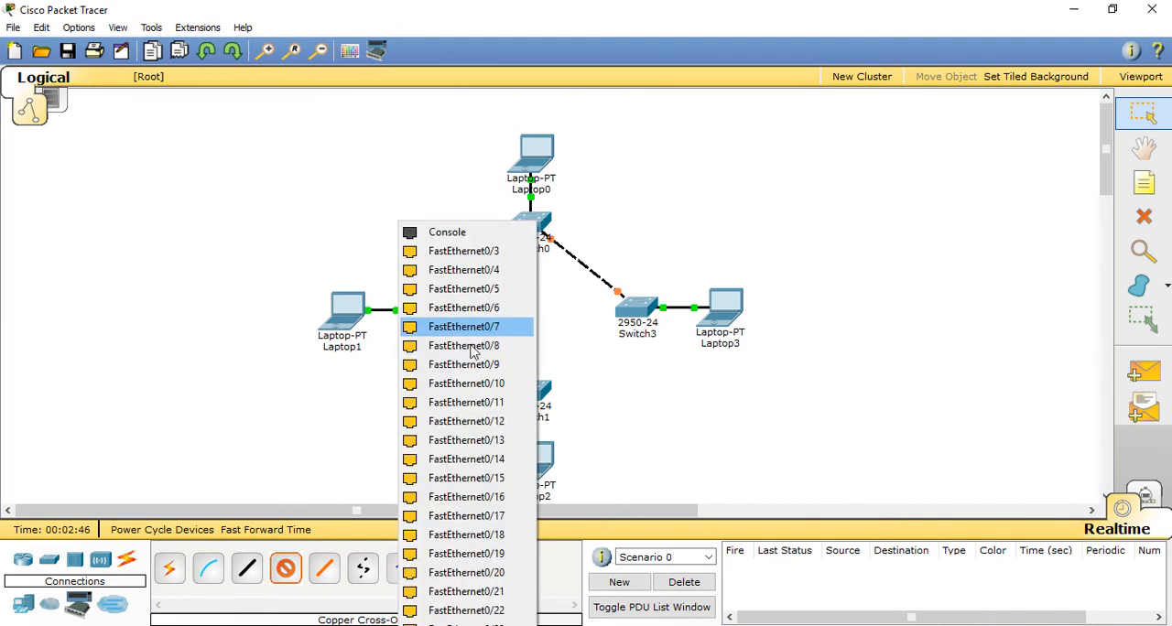
left_click(463, 270)
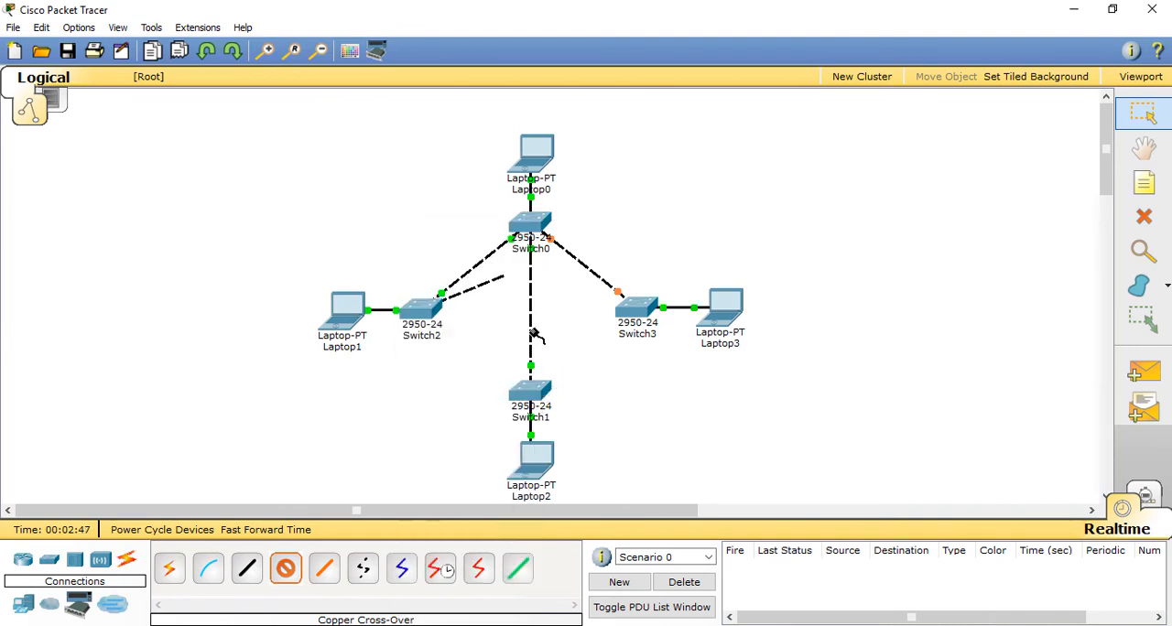
left_click(536, 394)
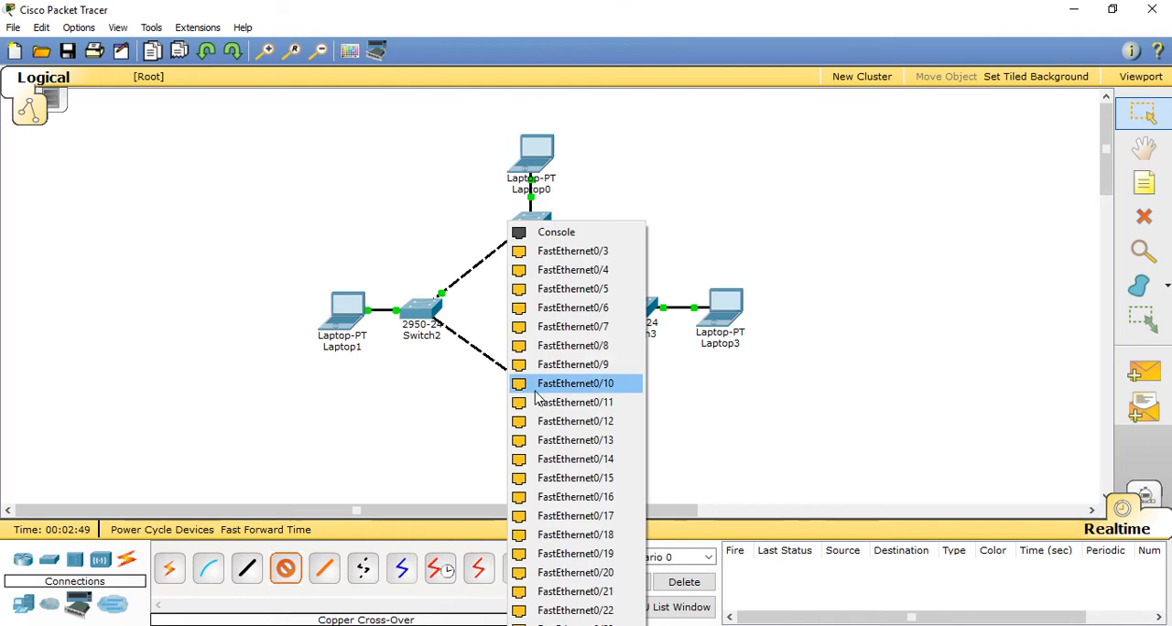
left_click(581, 250)
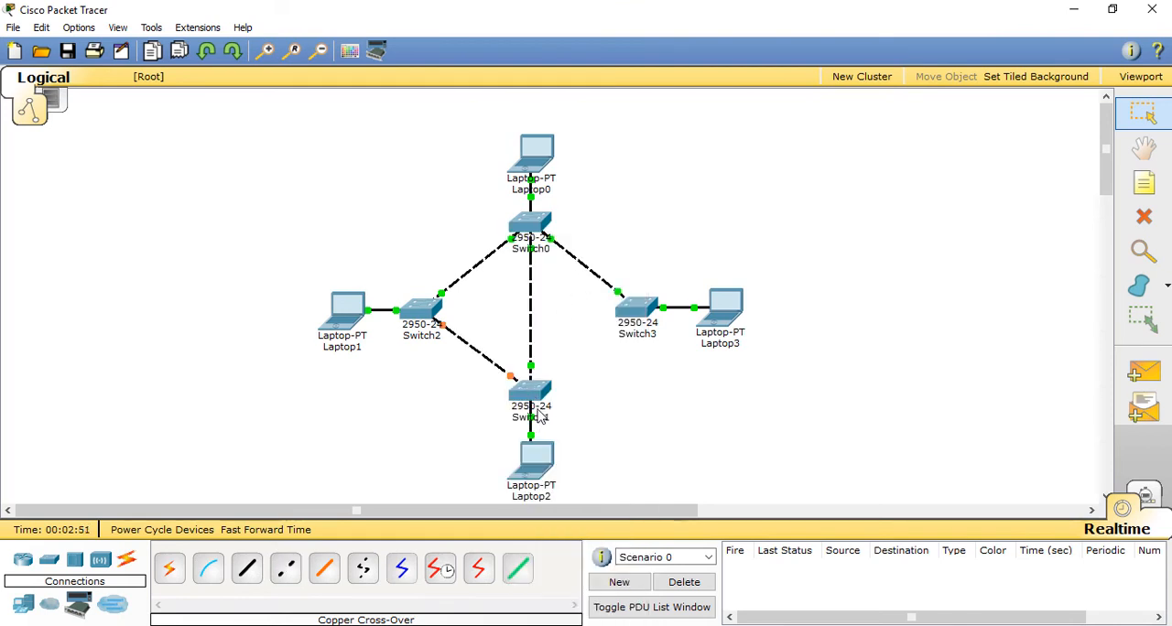
Step: Link Switch2 to Switch3's FastEthernet0/3 with a copper cross-over cable, and align Switch3 and Laptop3 horizontally with Switch2
left_click(285, 569)
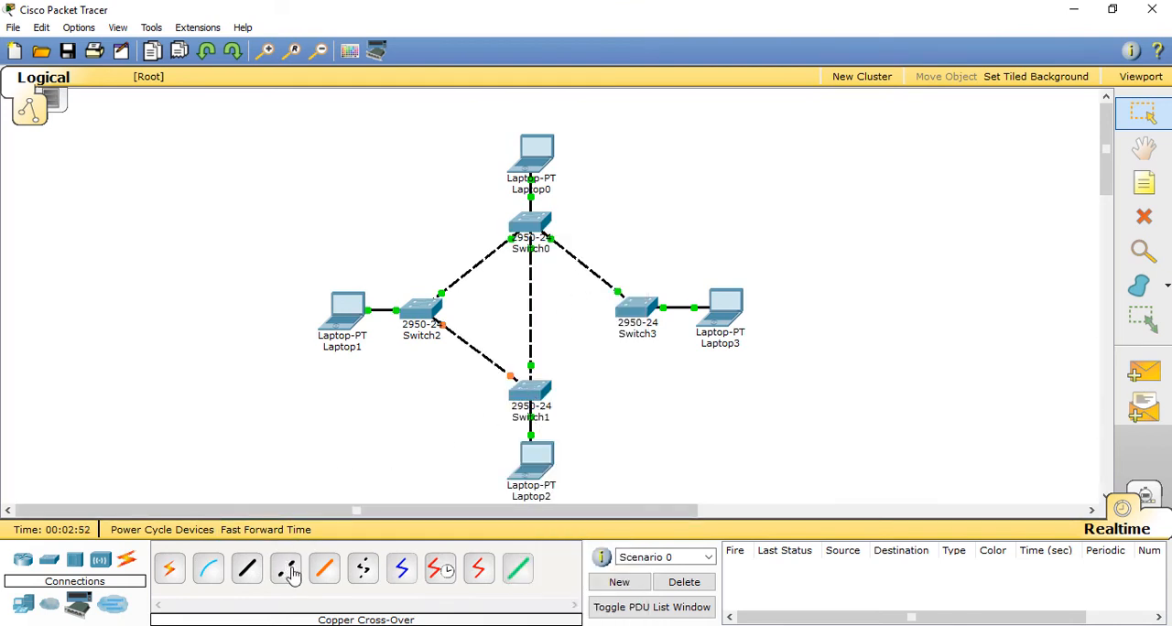
left_click(428, 310)
left_click(526, 271)
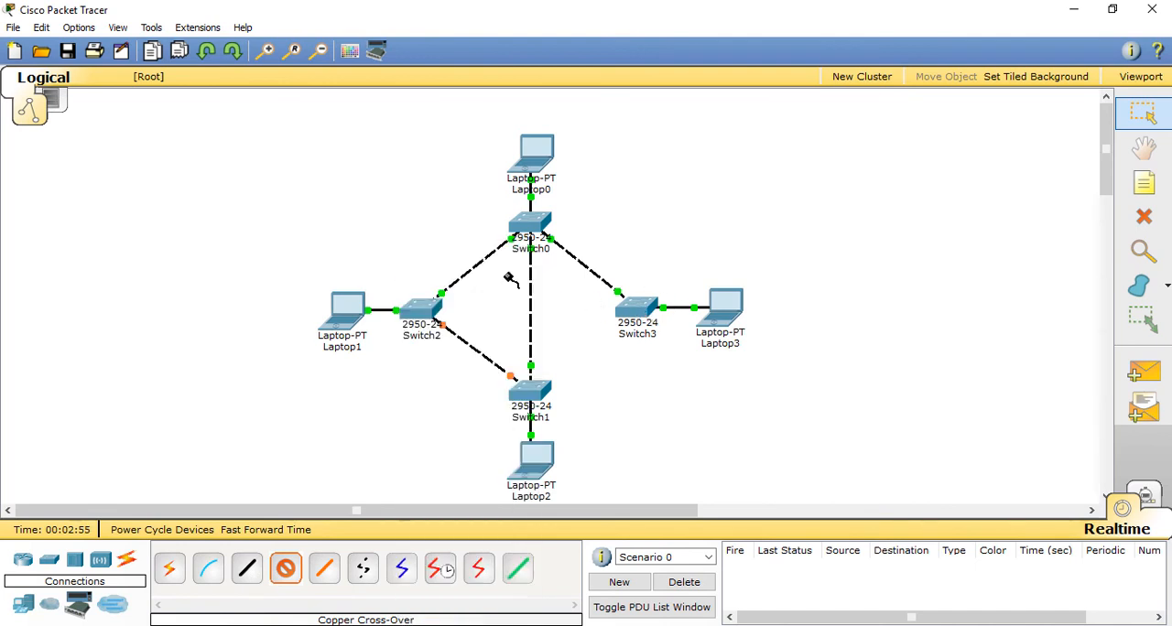
left_click(636, 314)
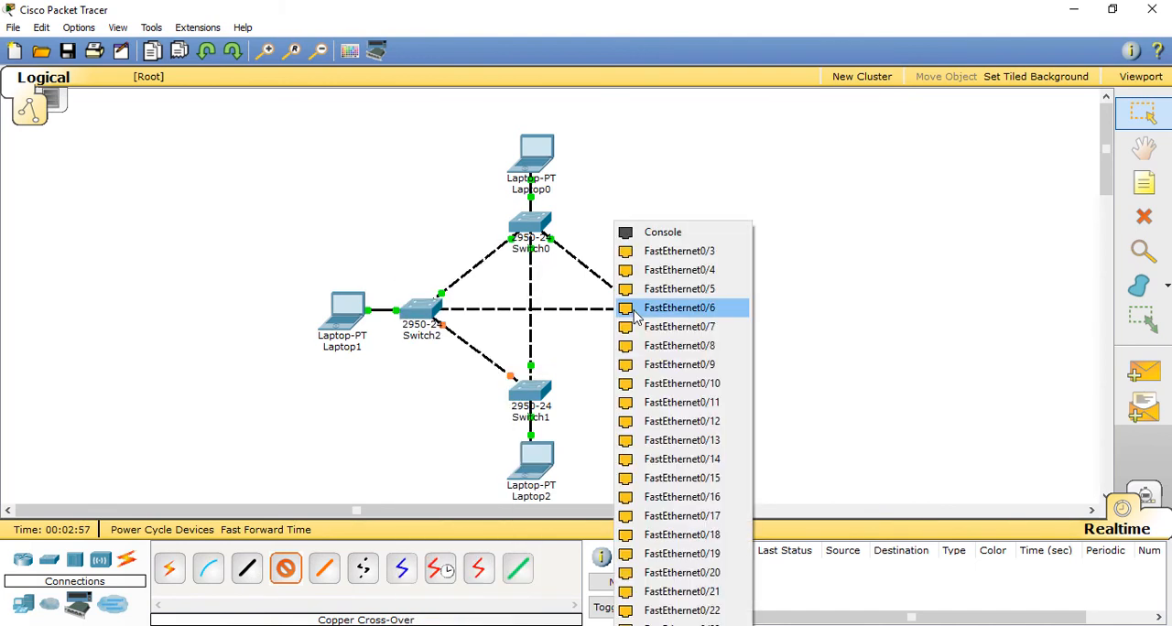
left_click(677, 254)
left_click_drag(644, 311, 642, 313)
left_click_drag(727, 309, 728, 315)
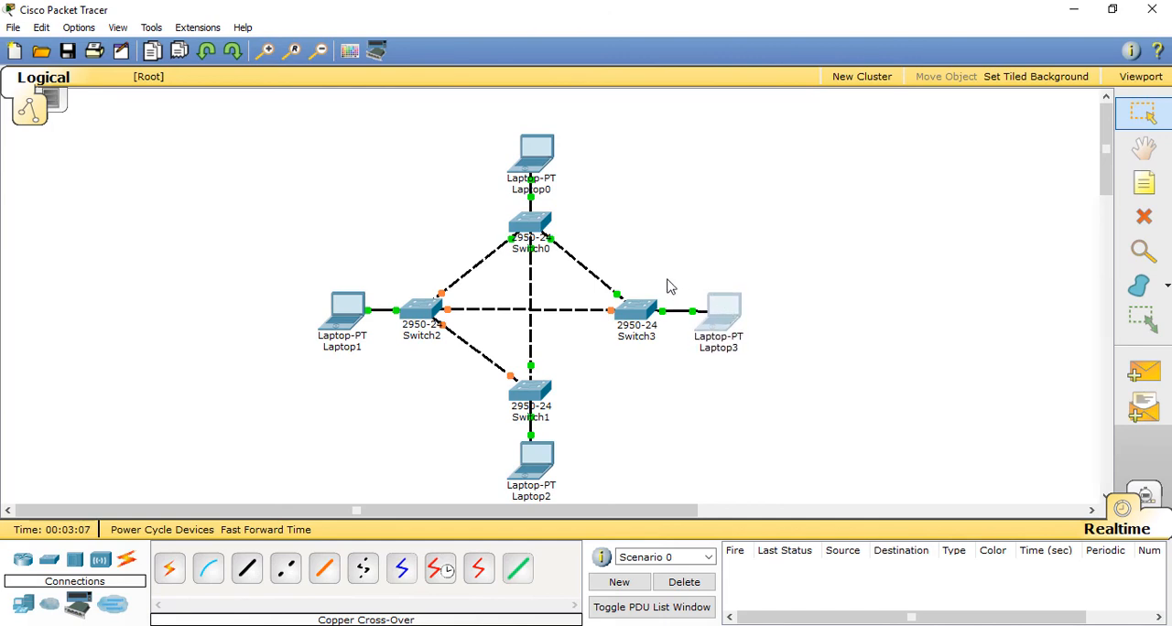
Step: Link Switch1's FastEthernet0/4 to a free FastEthernet port on Switch3 with a copper cross-over cable
left_click(285, 568)
left_click(534, 395)
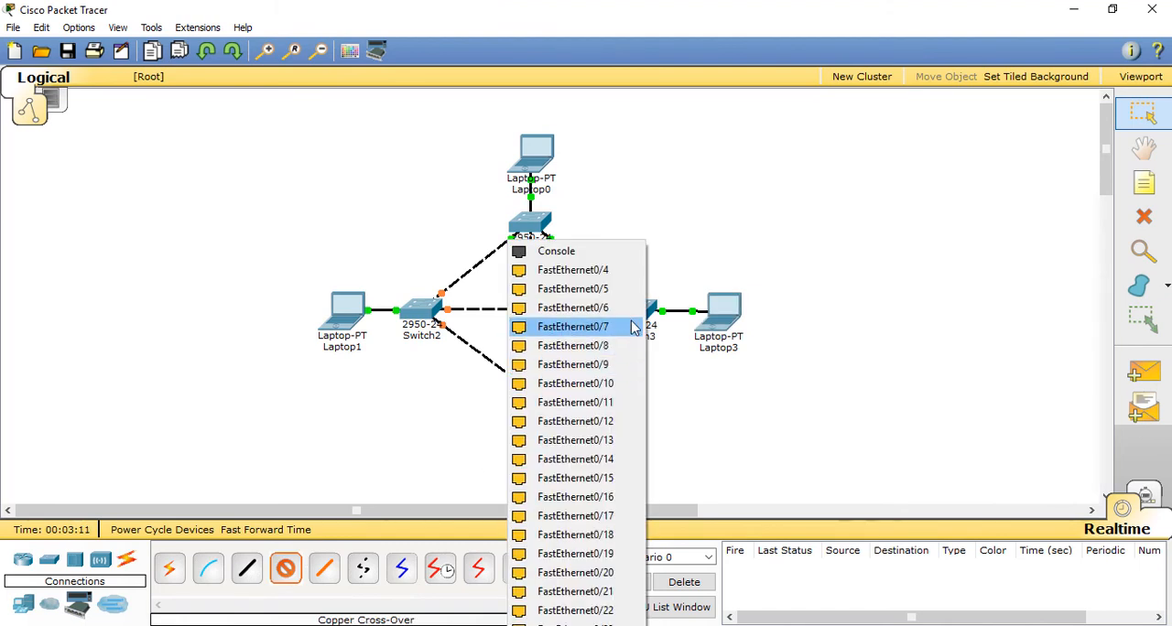
left_click(537, 269)
left_click(638, 317)
left_click(666, 284)
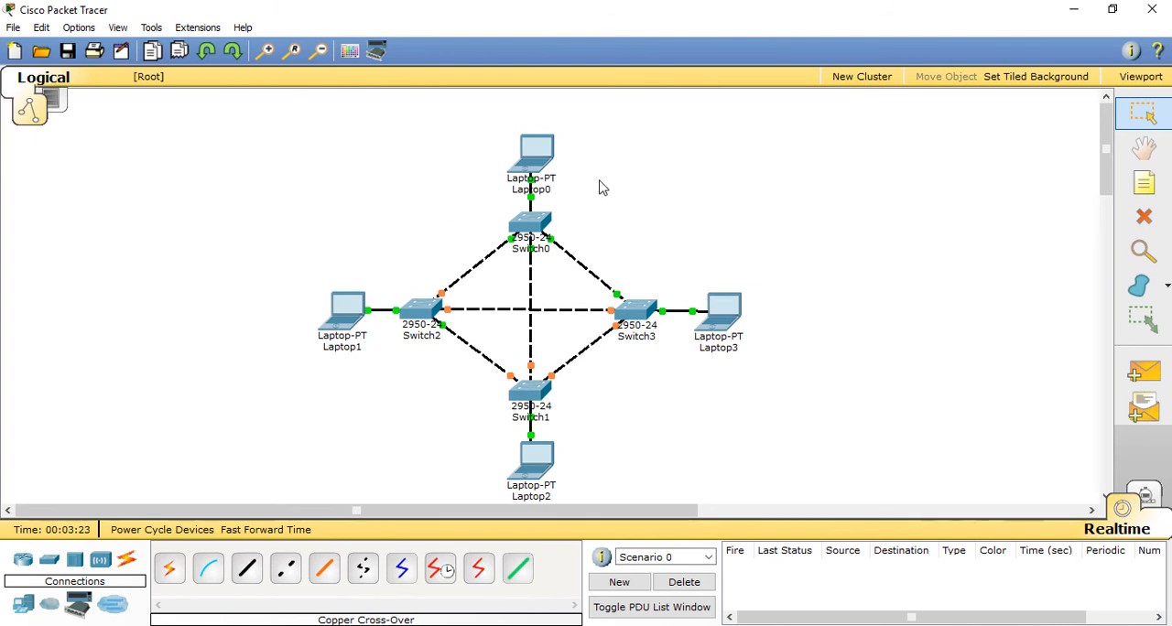
Step: Give Laptop0 the static IP address 192.168.0.1 with subnet mask 255.255.255.0
left_click(539, 154)
left_click(457, 144)
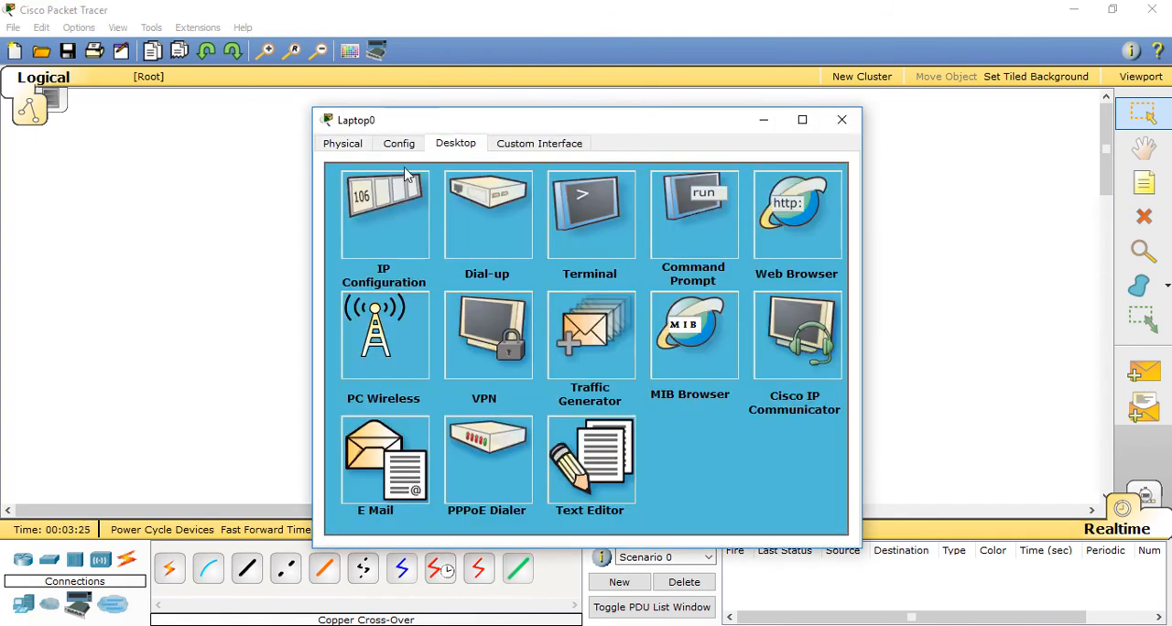
left_click(409, 211)
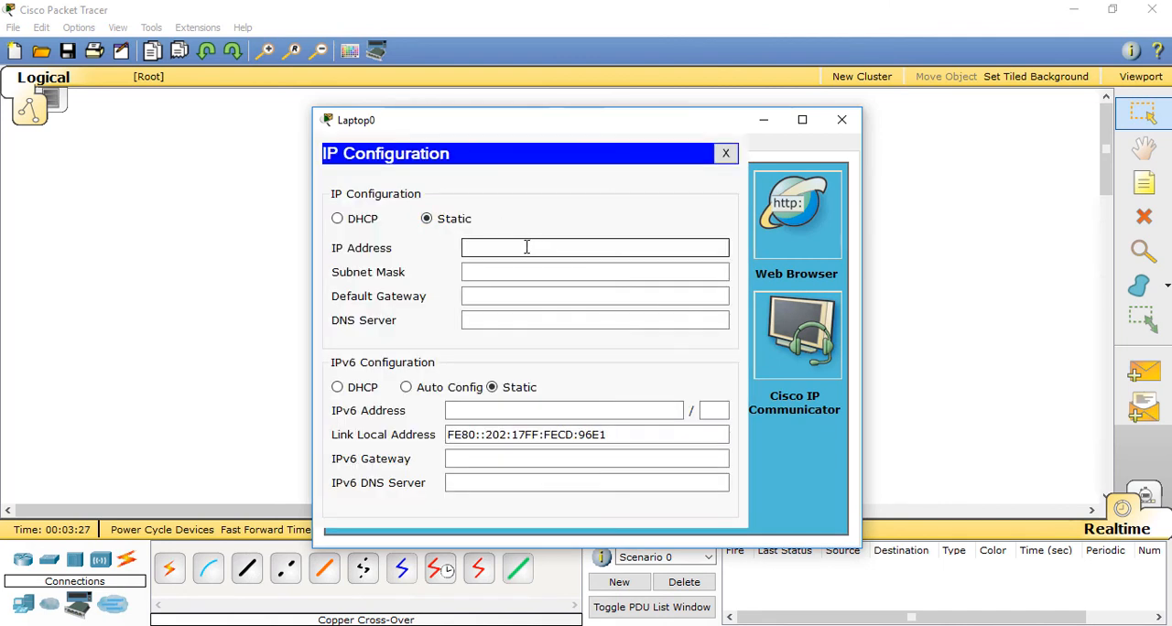
type("192.168.0.1")
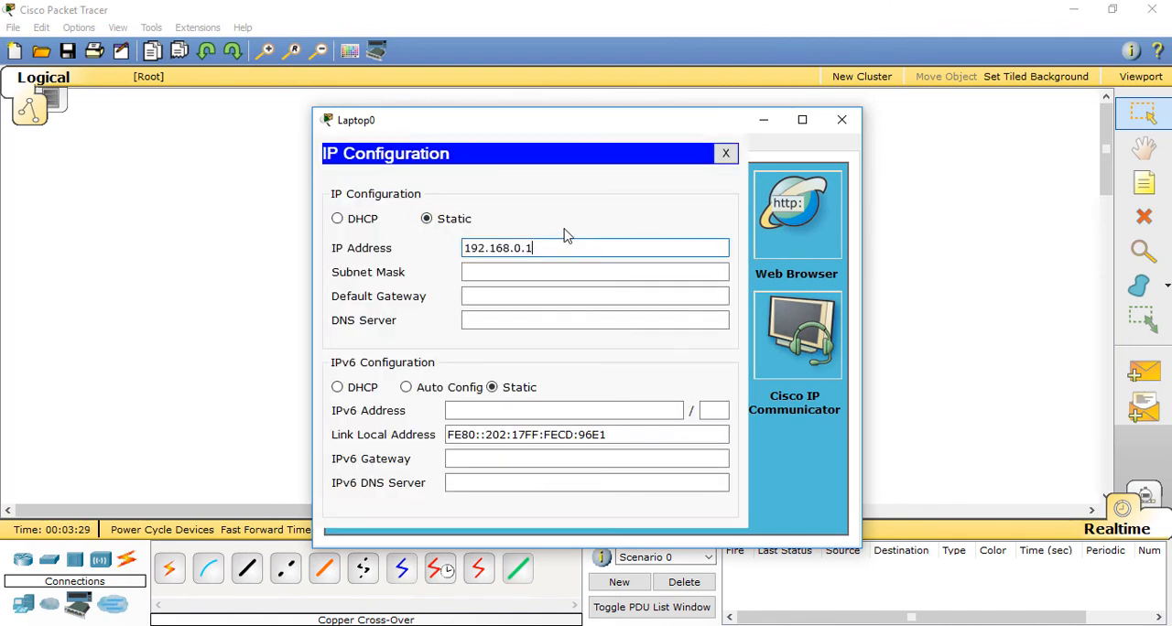
left_click(615, 270)
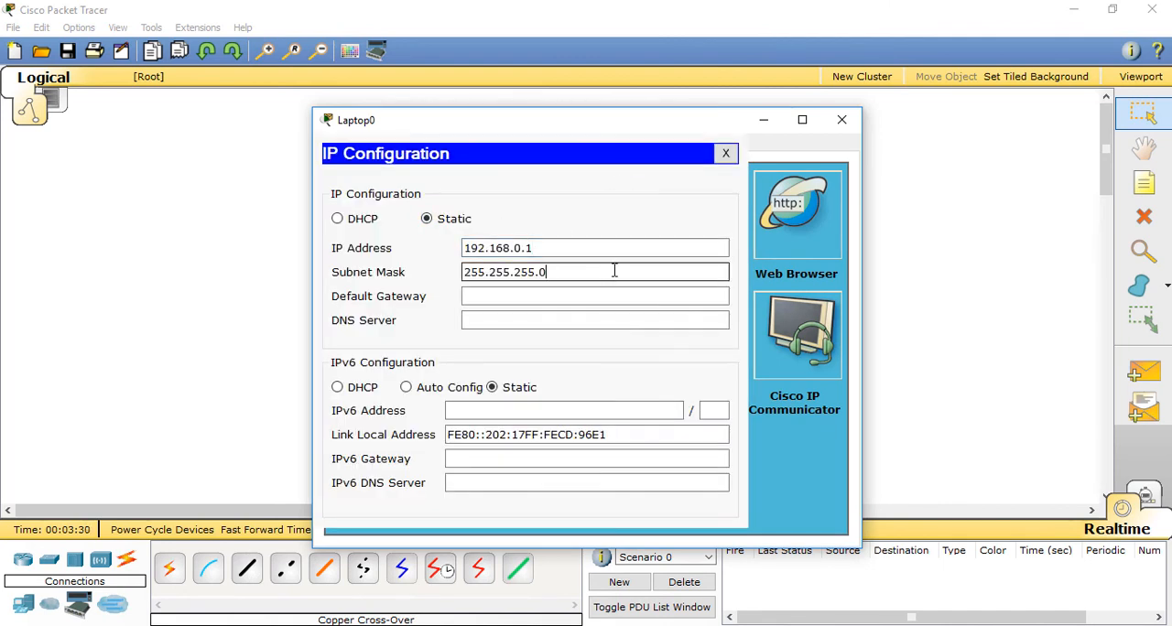
left_click(842, 121)
Step: Give Laptop1 a static IP address in the same 192.168.0 network as Laptop0, with the default subnet mask
left_click(347, 313)
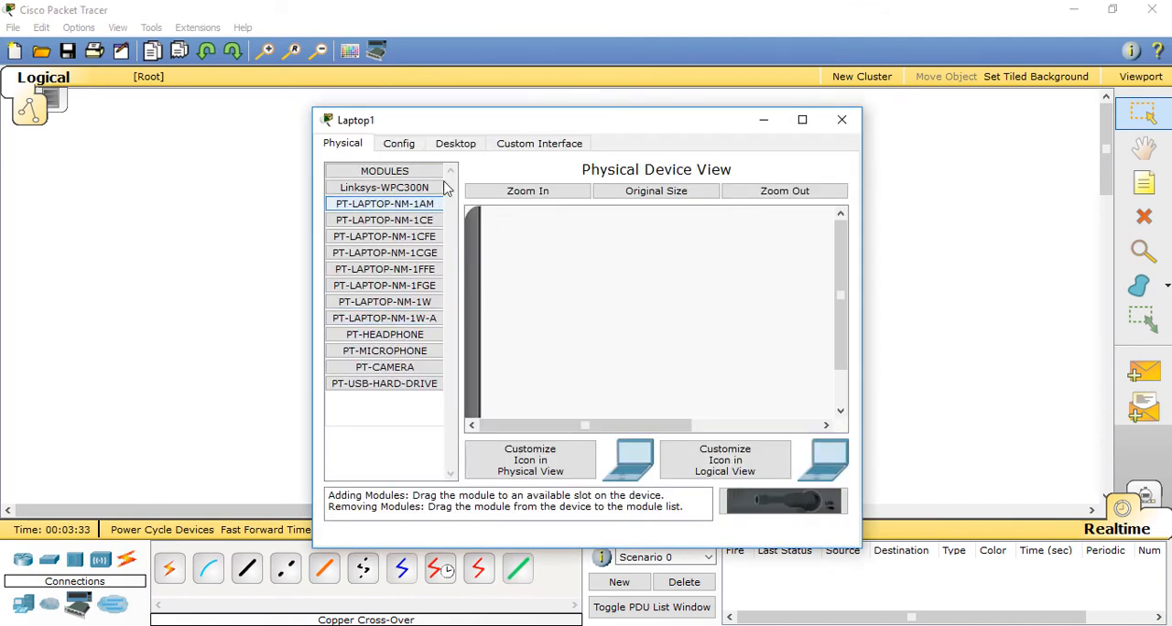
left_click(456, 144)
left_click(379, 211)
left_click(556, 247)
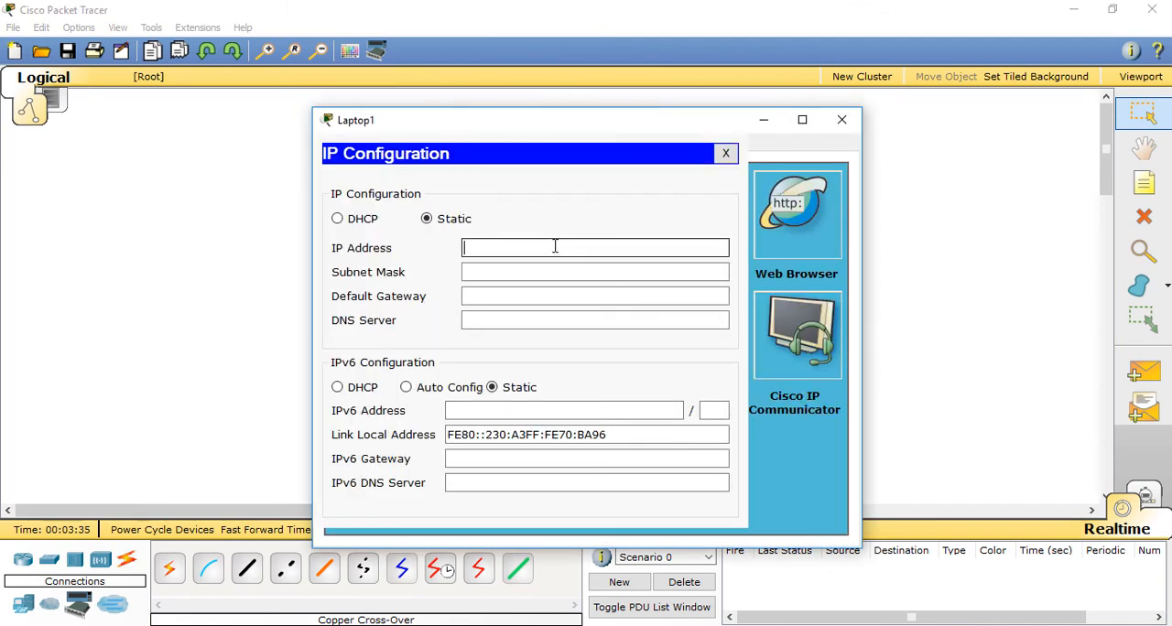
type("192.168.0.1")
left_click(568, 265)
left_click(844, 120)
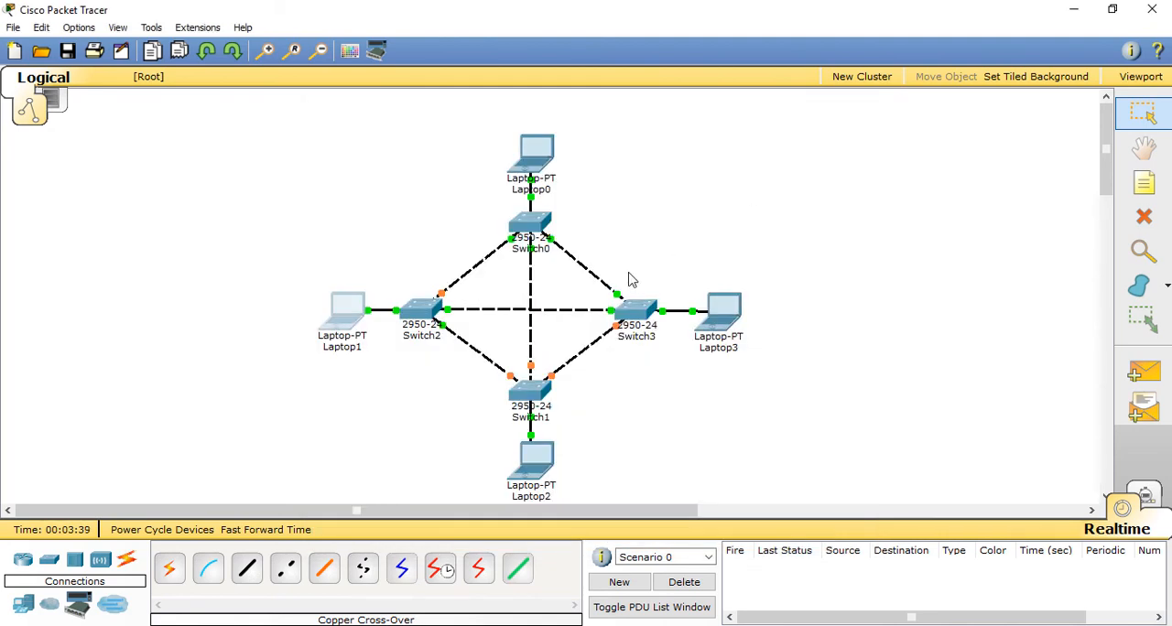
Step: Give Laptop2 the static IP address 192.168.0.3 with subnet mask 255.255.255.0
left_click(545, 471)
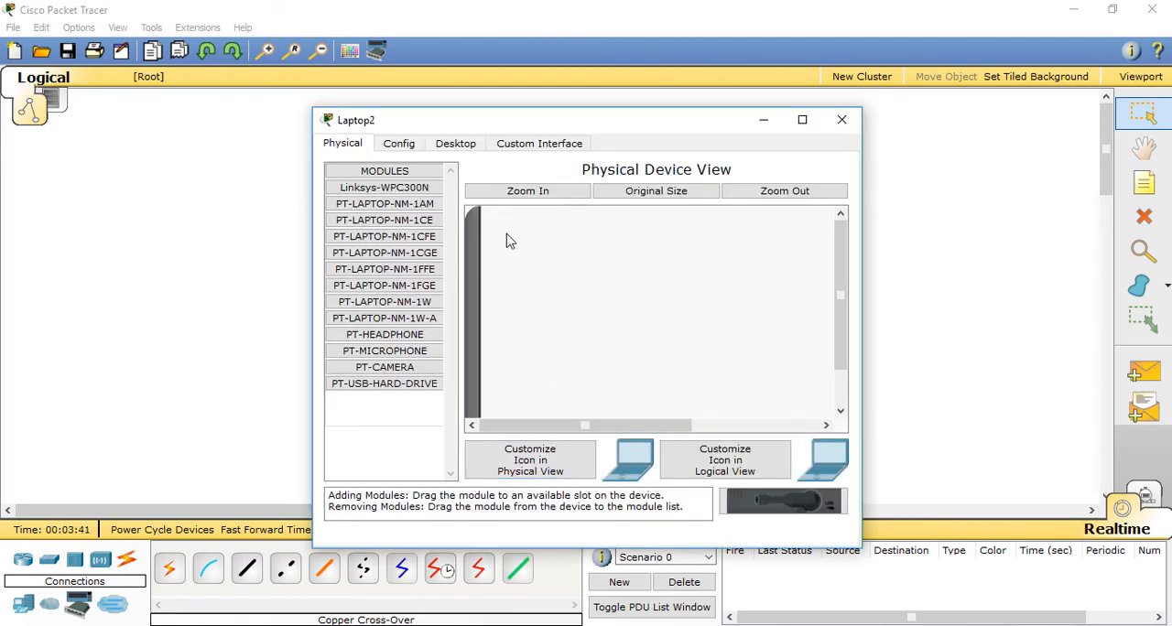
left_click(474, 147)
left_click(386, 220)
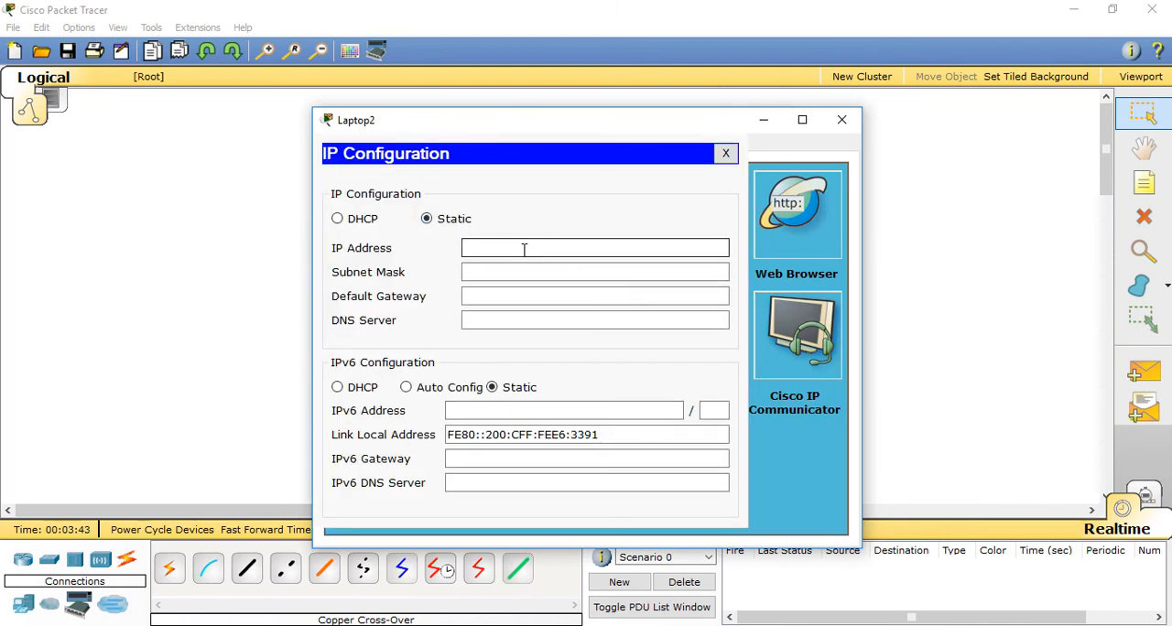
type("192.168.0.1")
key("BackSpace")
left_click(542, 273)
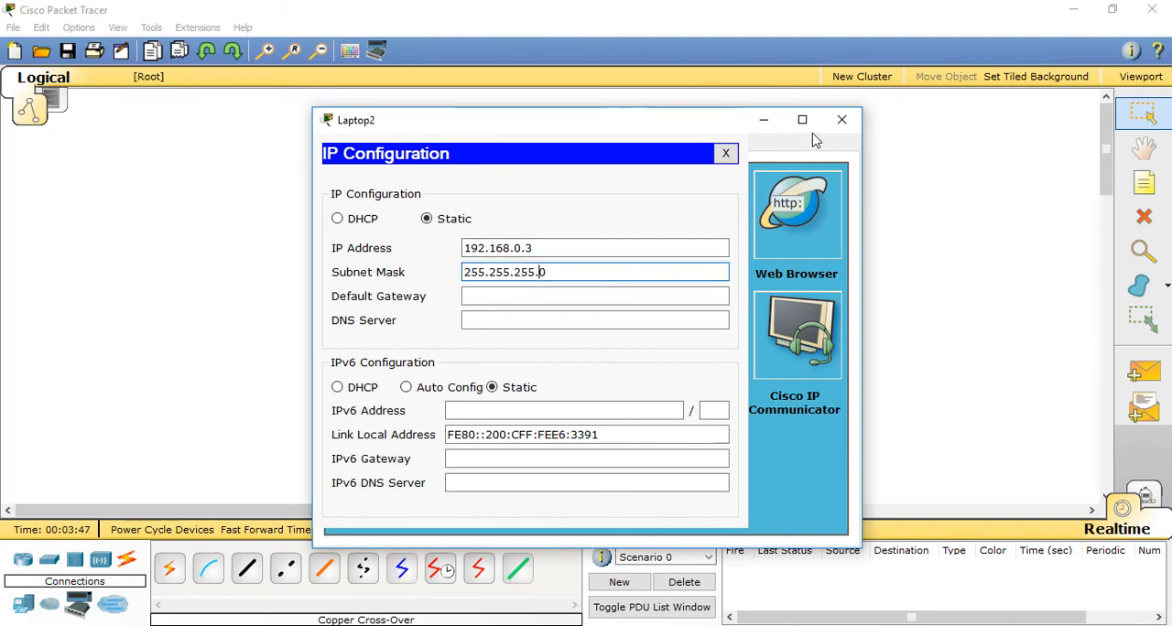
left_click(842, 119)
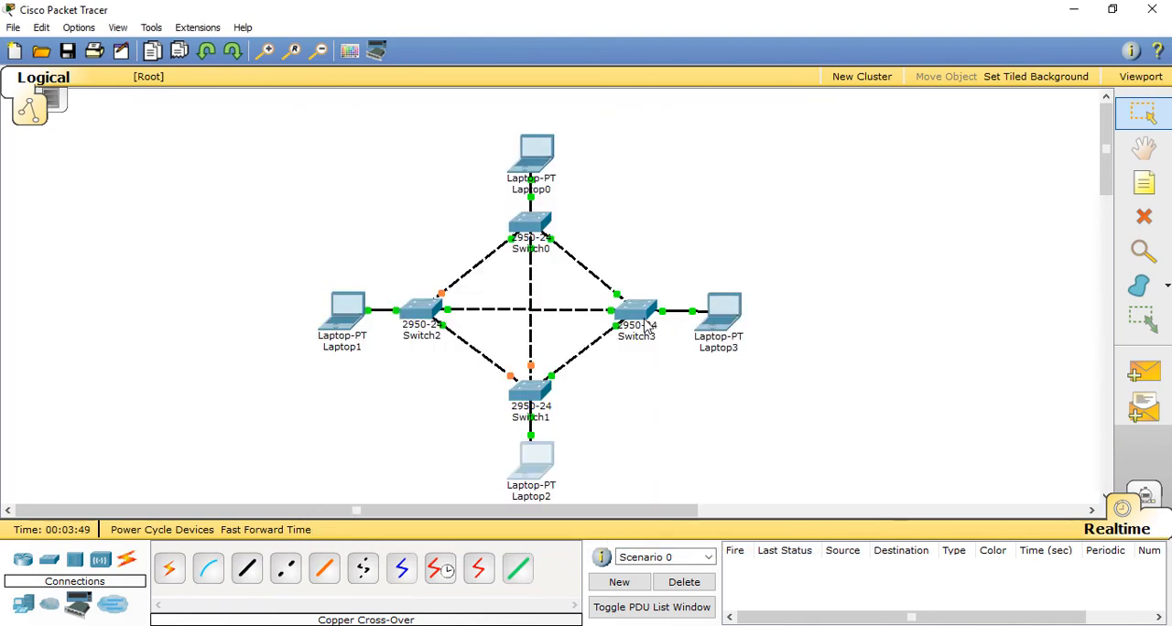
Step: Give Laptop3 the static IP address 192.168.0.4 with subnet mask 255.255.255.0
left_click(722, 311)
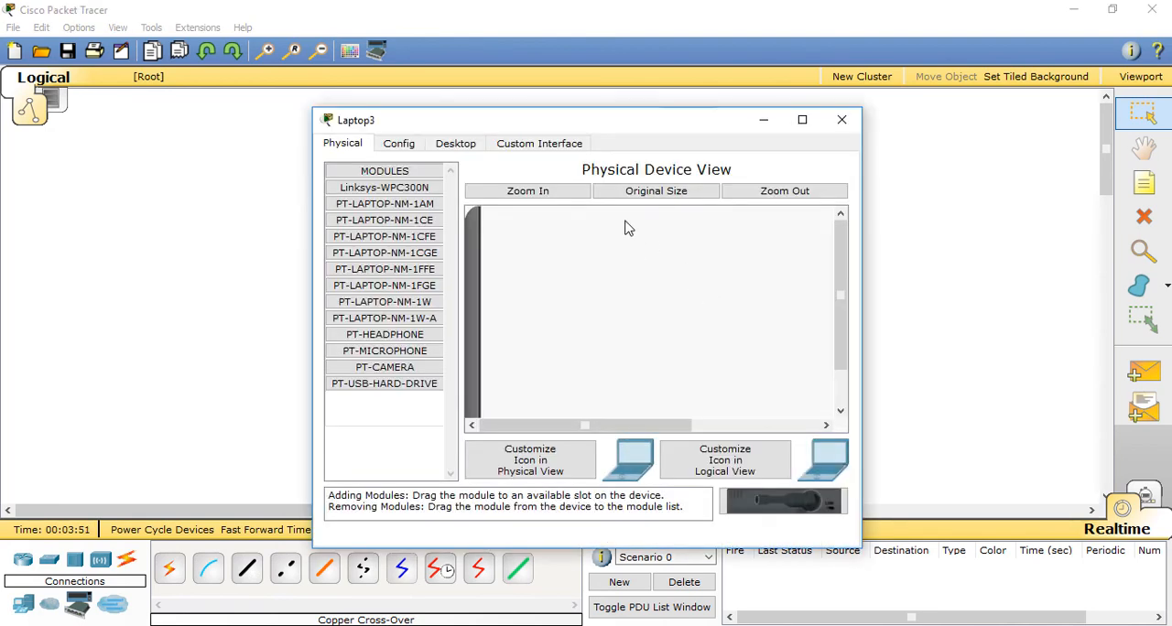
left_click(455, 144)
left_click(407, 229)
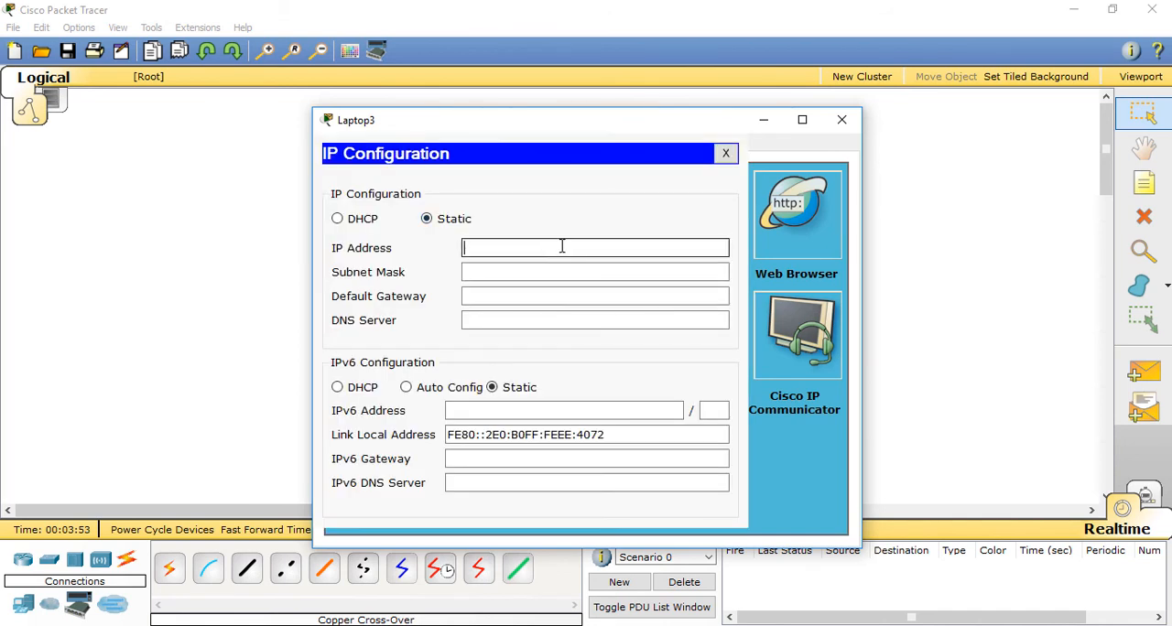
type("192.168.0.1")
key("BackSpace")
type("4")
left_click(589, 271)
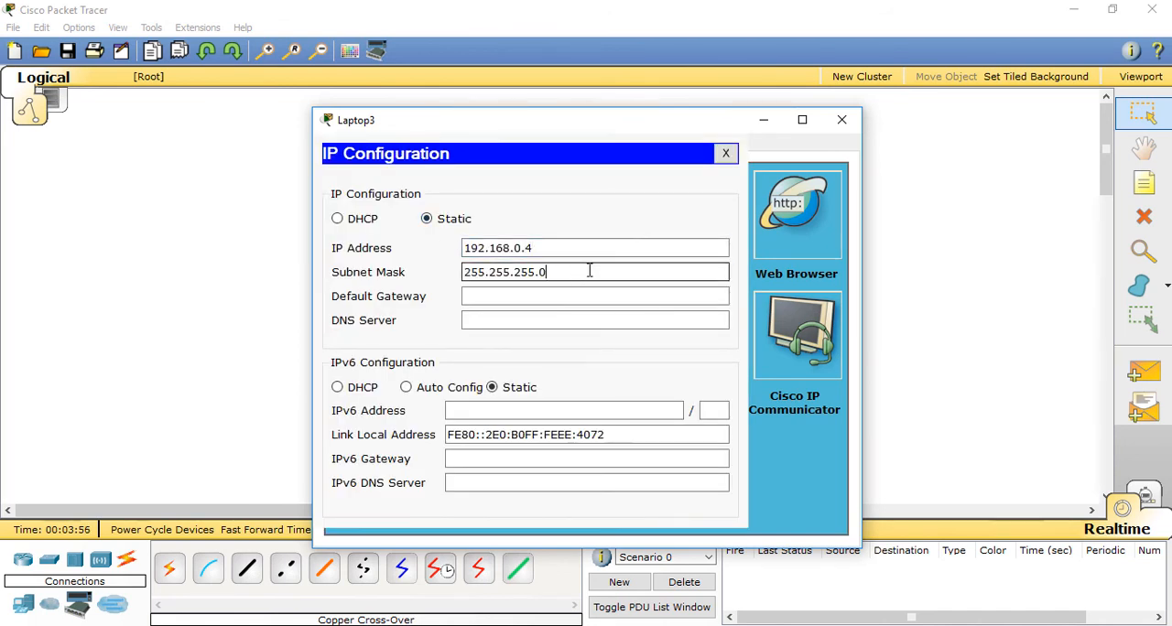
left_click(839, 122)
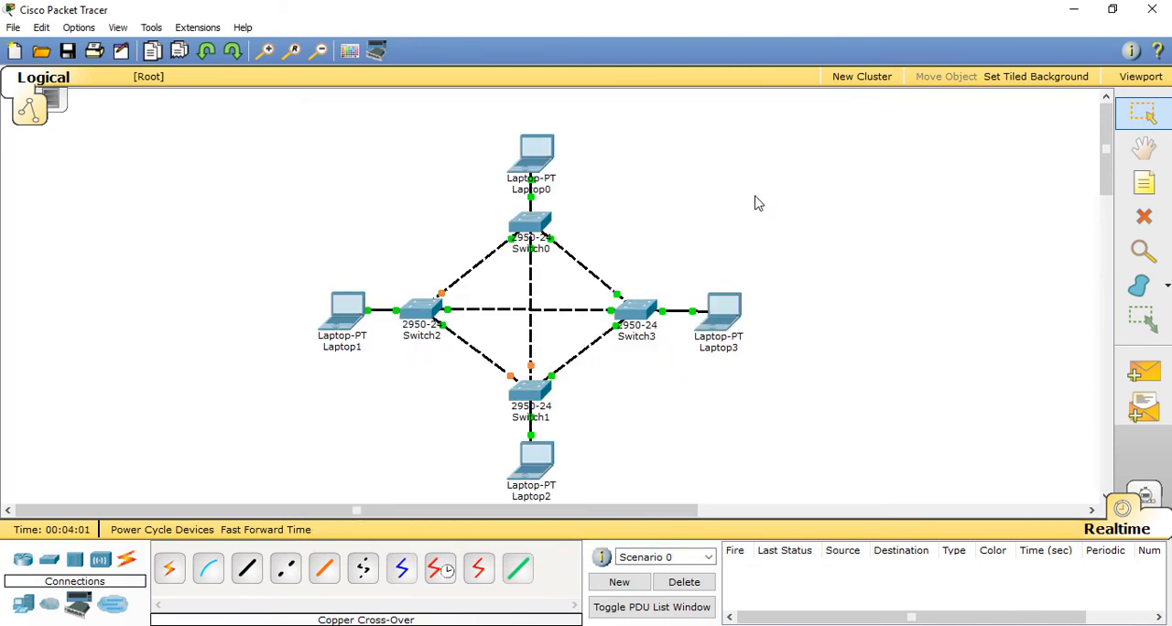
Step: Test connectivity by sending simple PDUs from Laptop3 to Laptop0 and from Laptop3 to Laptop1
left_click(1141, 376)
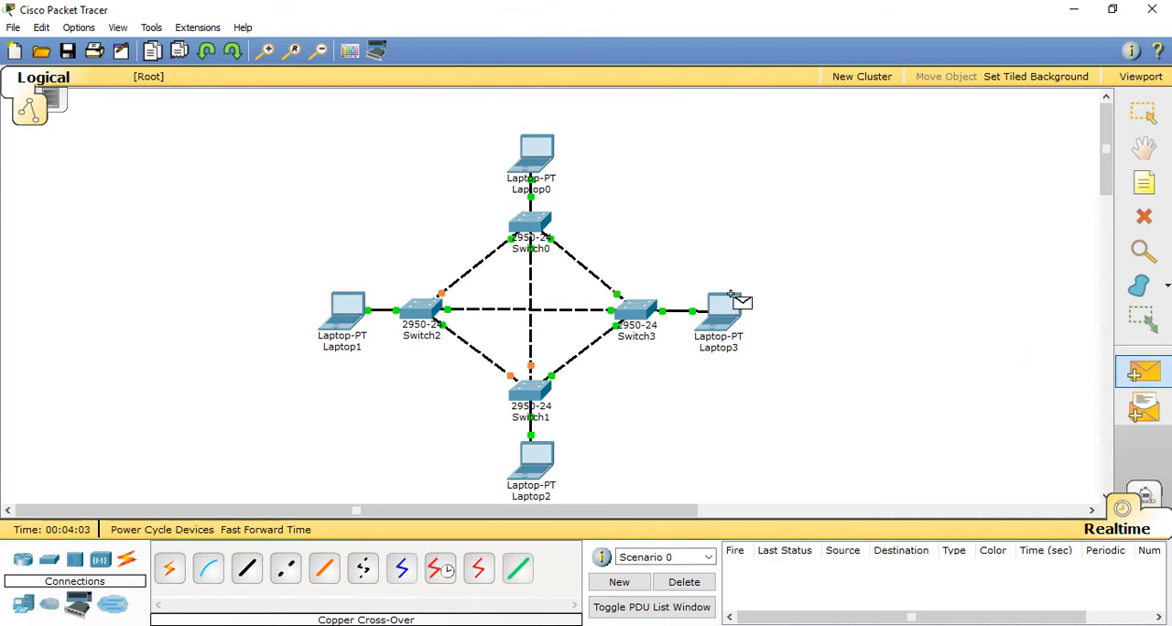
left_click(722, 315)
left_click(536, 152)
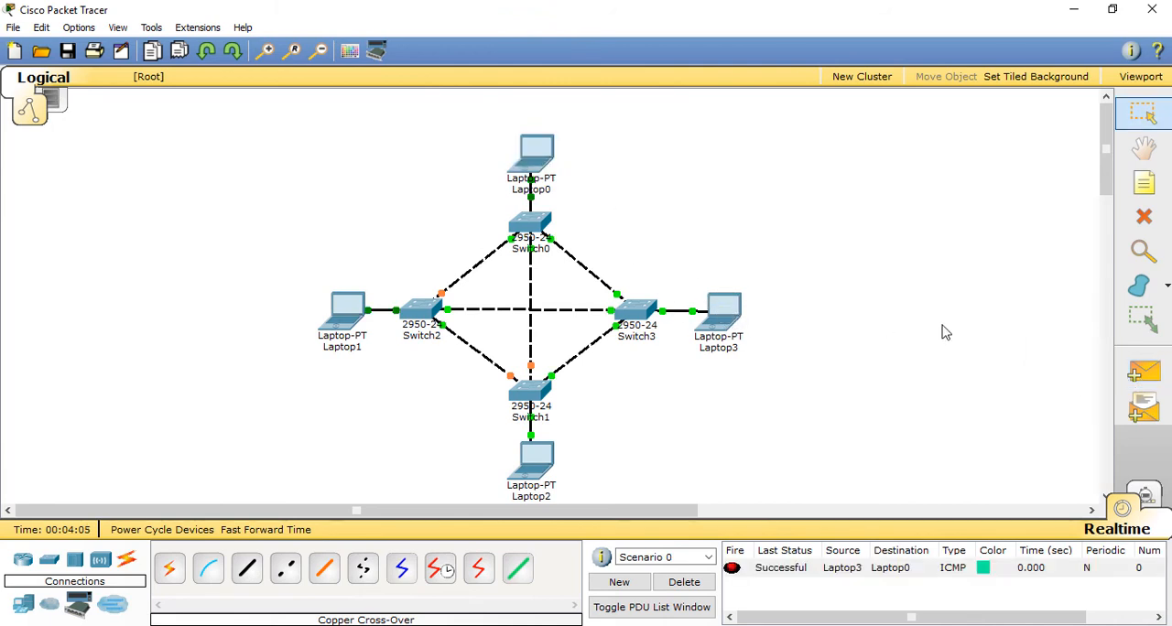
left_click(1141, 371)
left_click(726, 316)
left_click(344, 311)
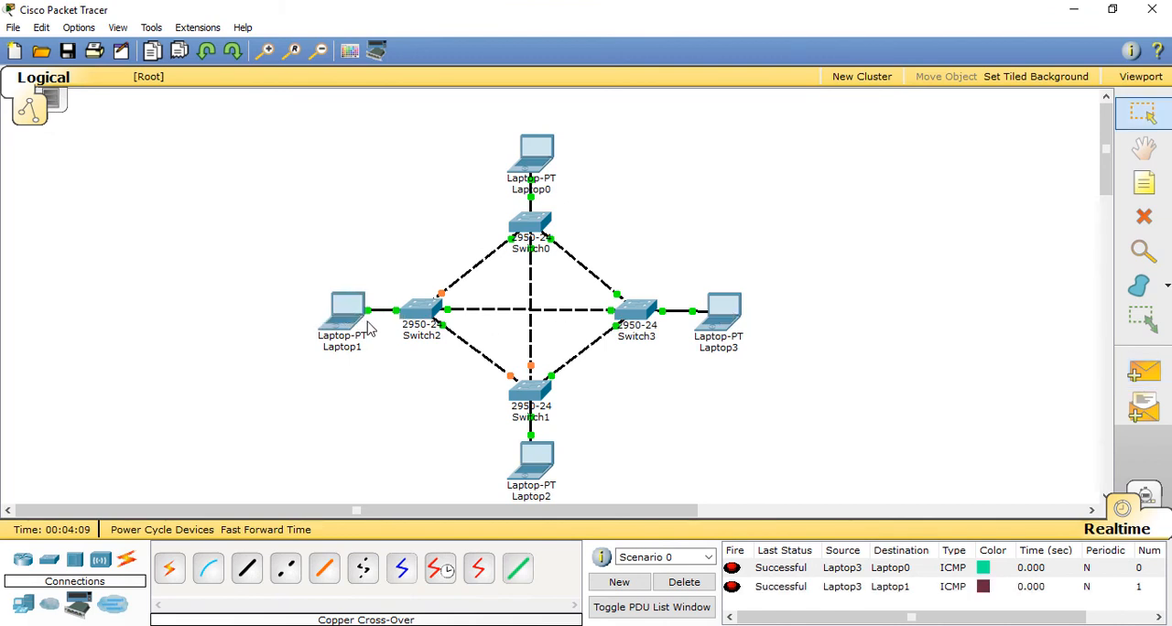
Step: Send a simple PDU from Laptop0 to Laptop1 and delete Scenario 0's PDU entries
left_click(1142, 371)
left_click(536, 153)
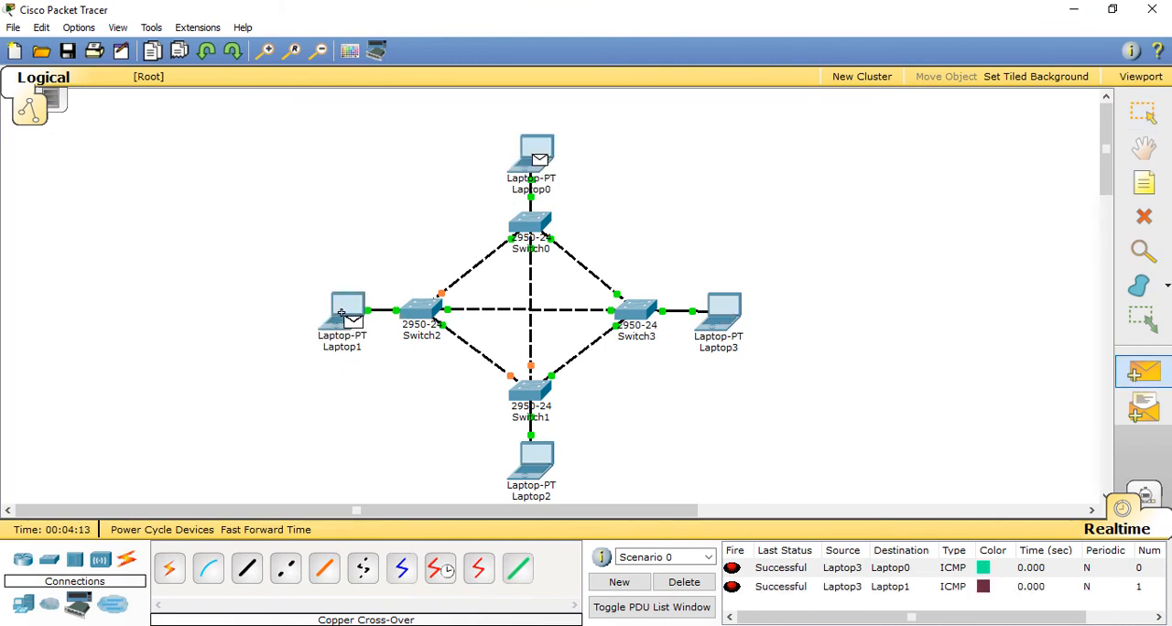
left_click(351, 320)
left_click(684, 582)
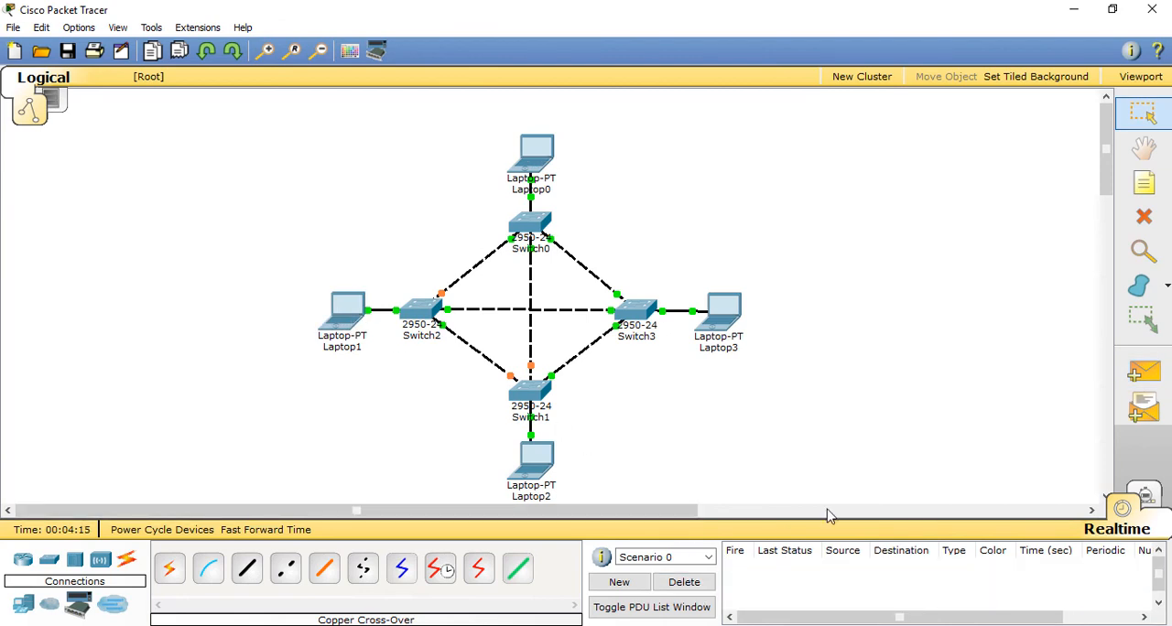
Step: Send simple PDUs from Laptop2 to Laptop1 and from Laptop2 to Laptop0, and delete Scenario 0's PDU entries
left_click(1142, 372)
left_click(536, 462)
left_click(344, 313)
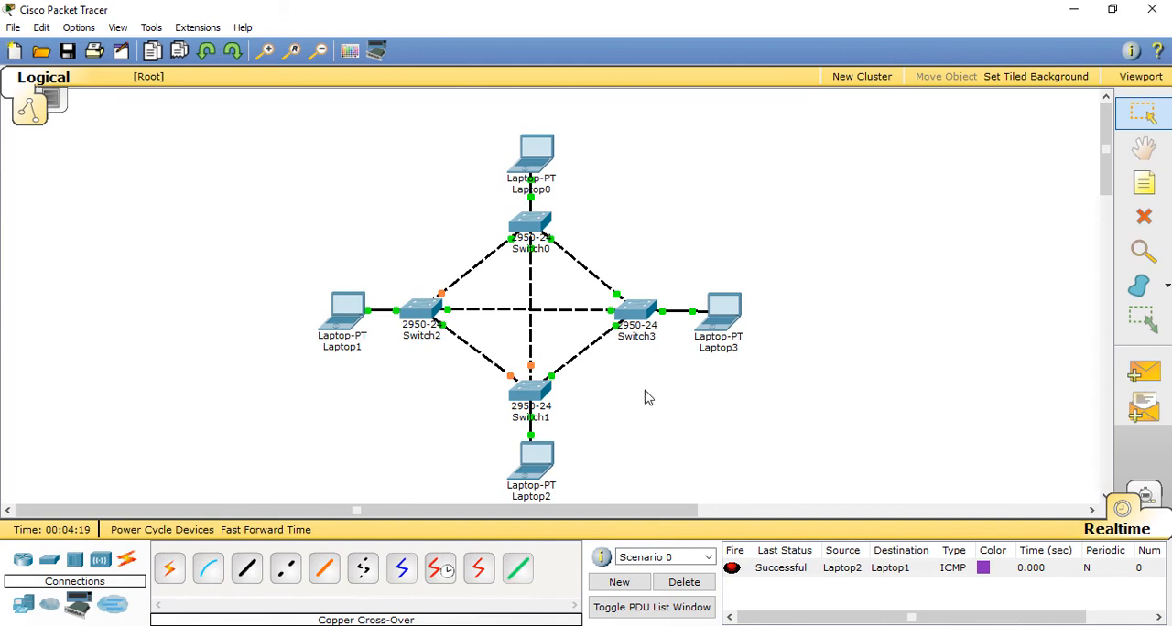
left_click(1143, 372)
left_click(537, 462)
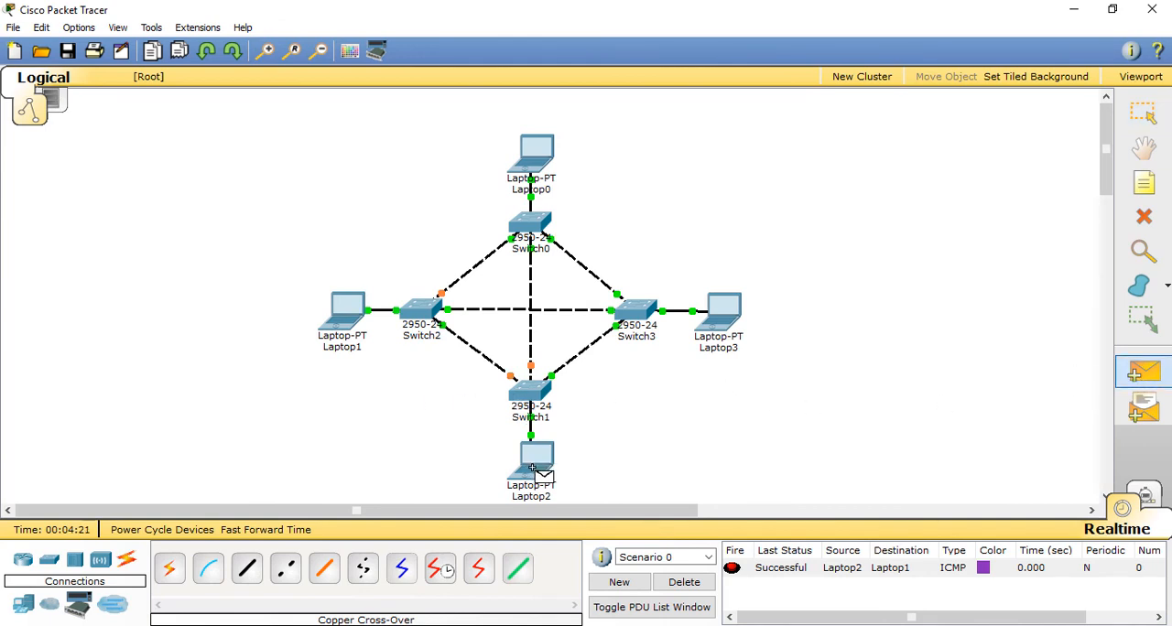
left_click(541, 178)
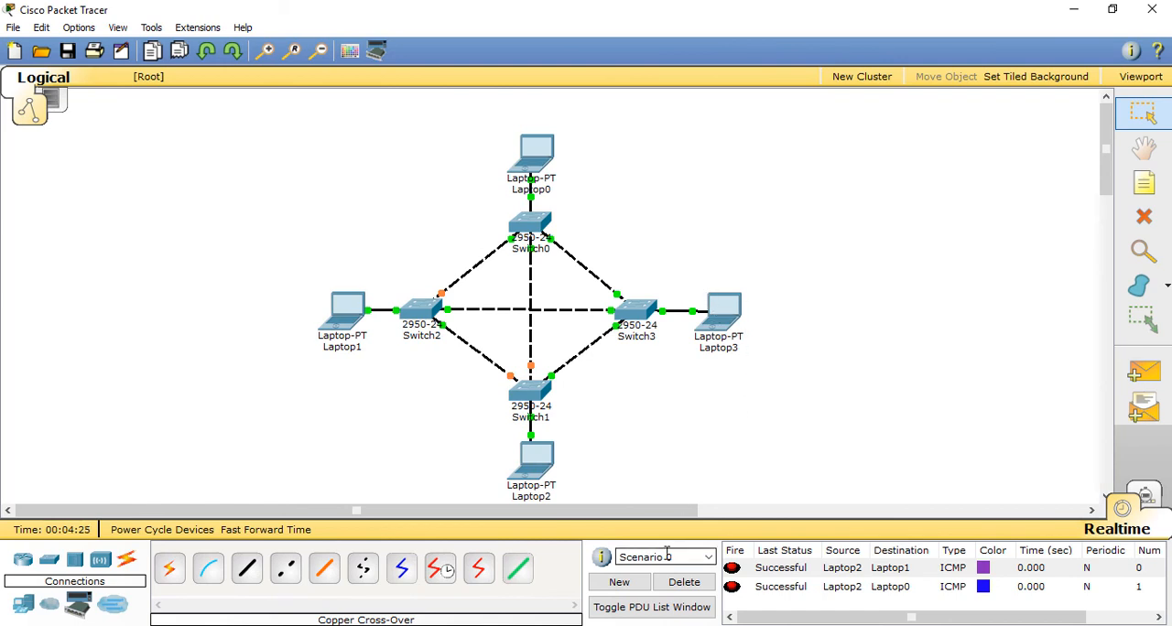
left_click(678, 584)
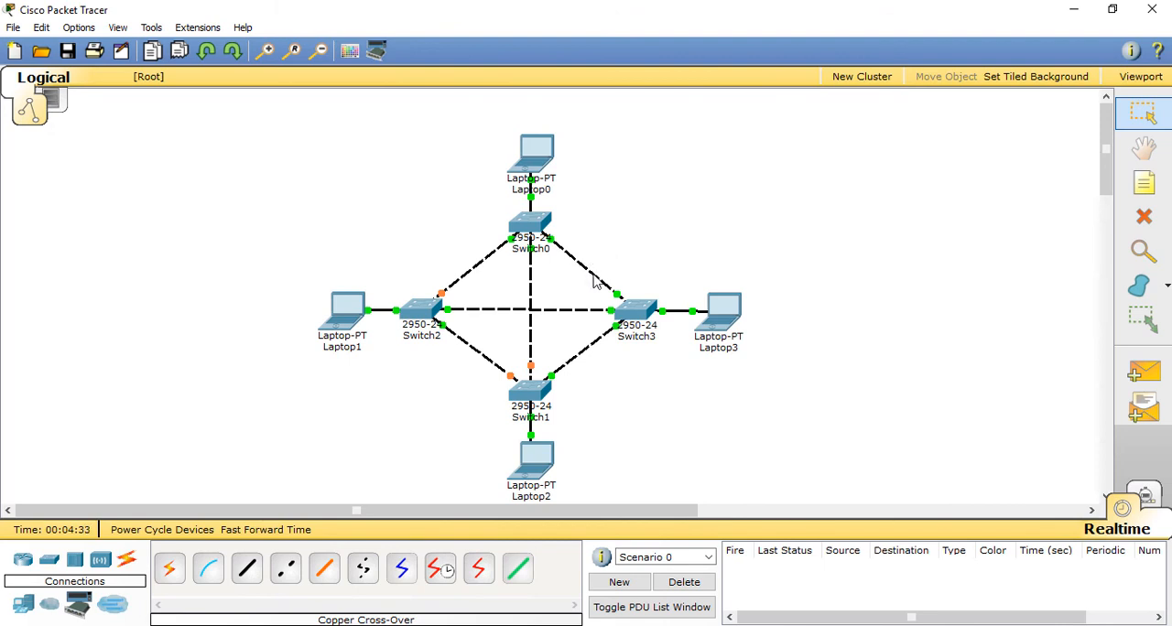
Step: Delete the cross-over link between Switch0 and Switch3
left_click(1144, 220)
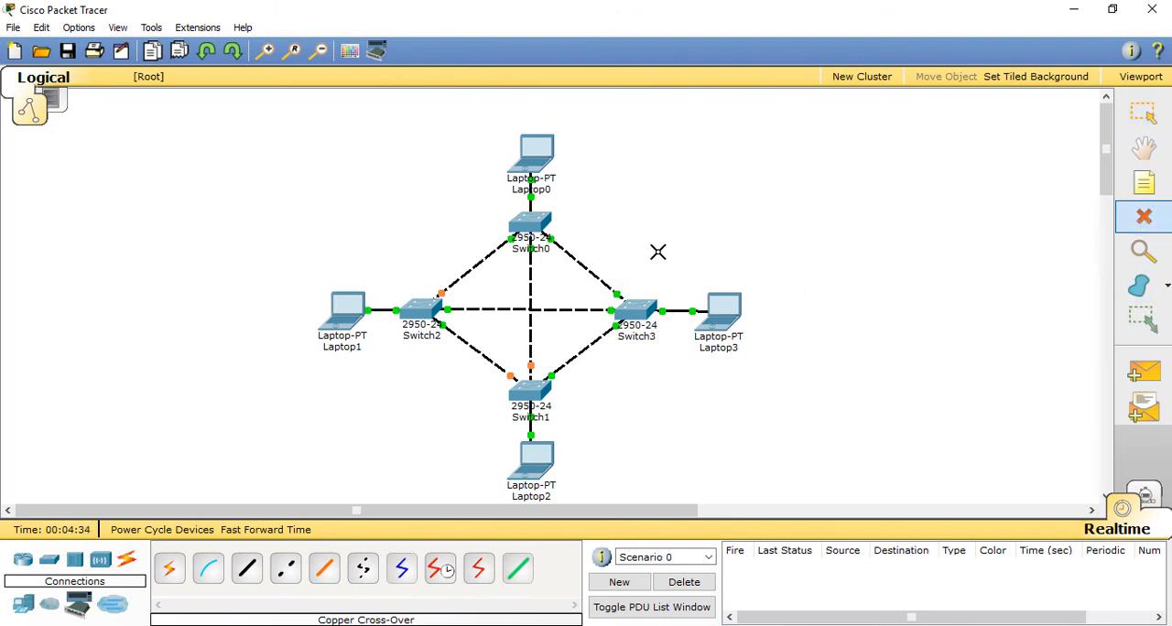
left_click(586, 268)
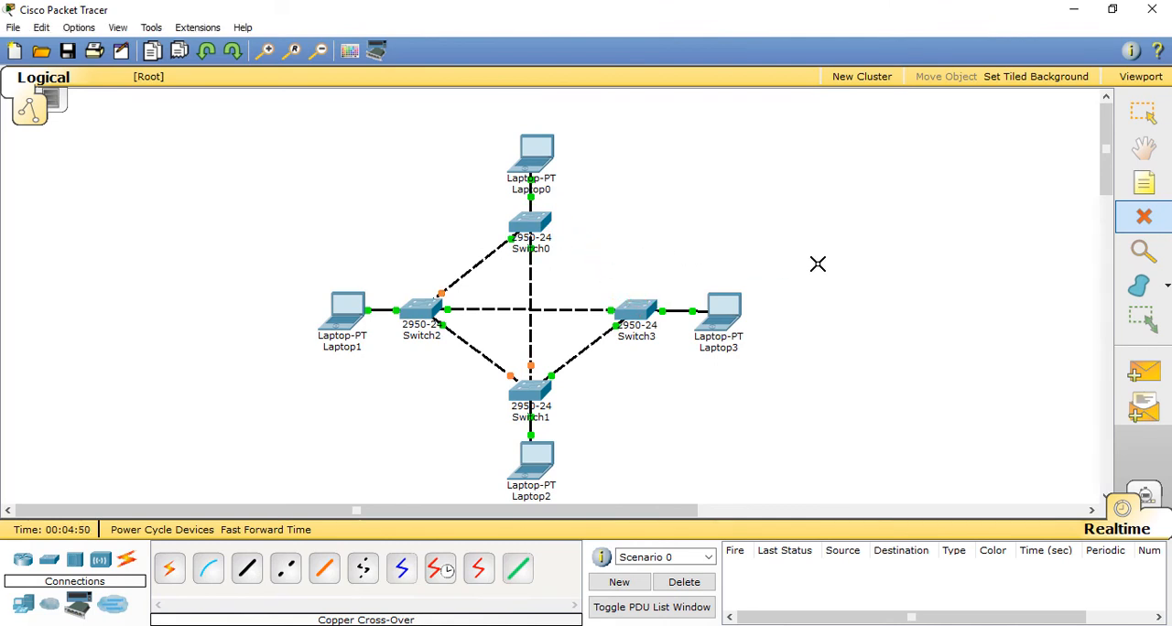
key("Escape")
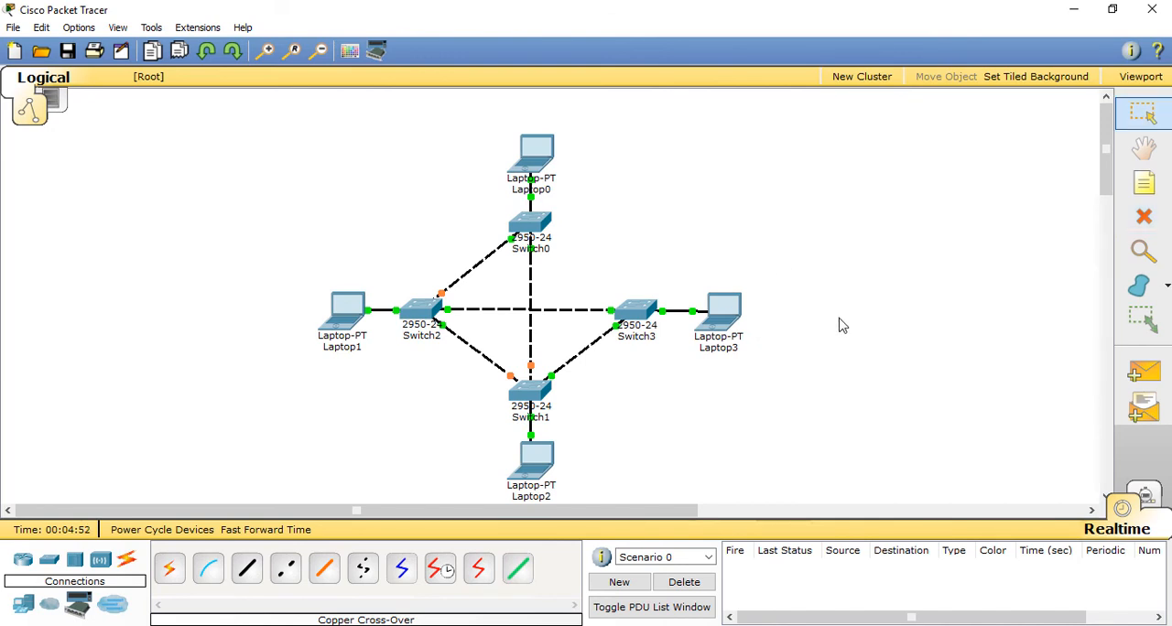
Step: Send simple PDUs from Laptop3 to Laptop0 and from Laptop0 to Laptop2, and delete Scenario 0's PDU entries
left_click(1132, 379)
left_click(721, 320)
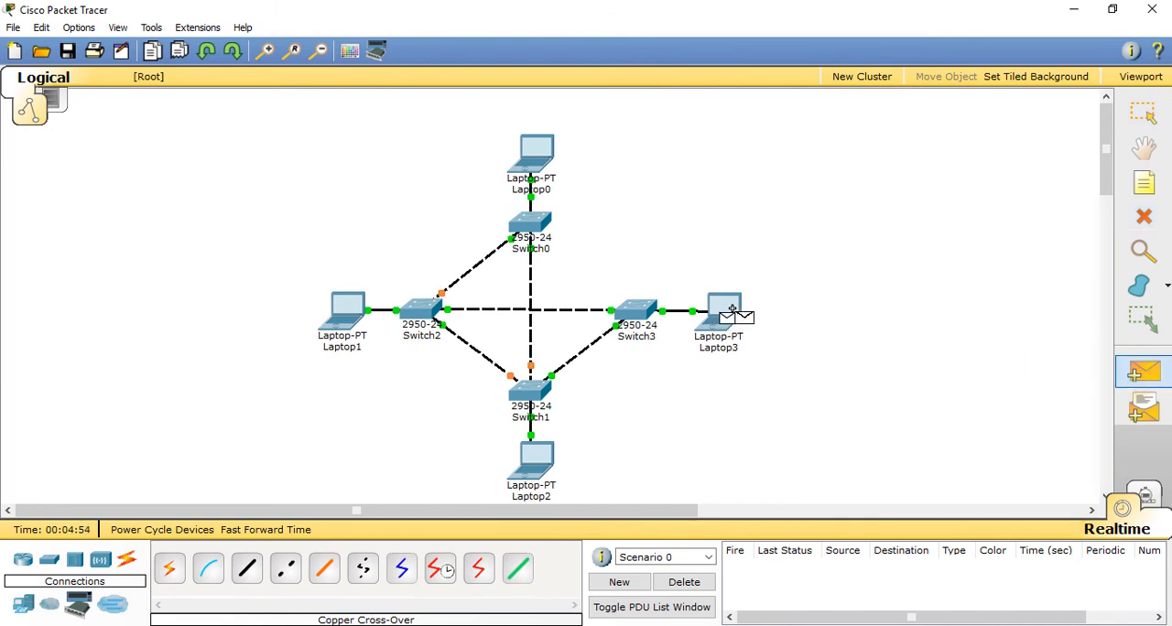
left_click(541, 153)
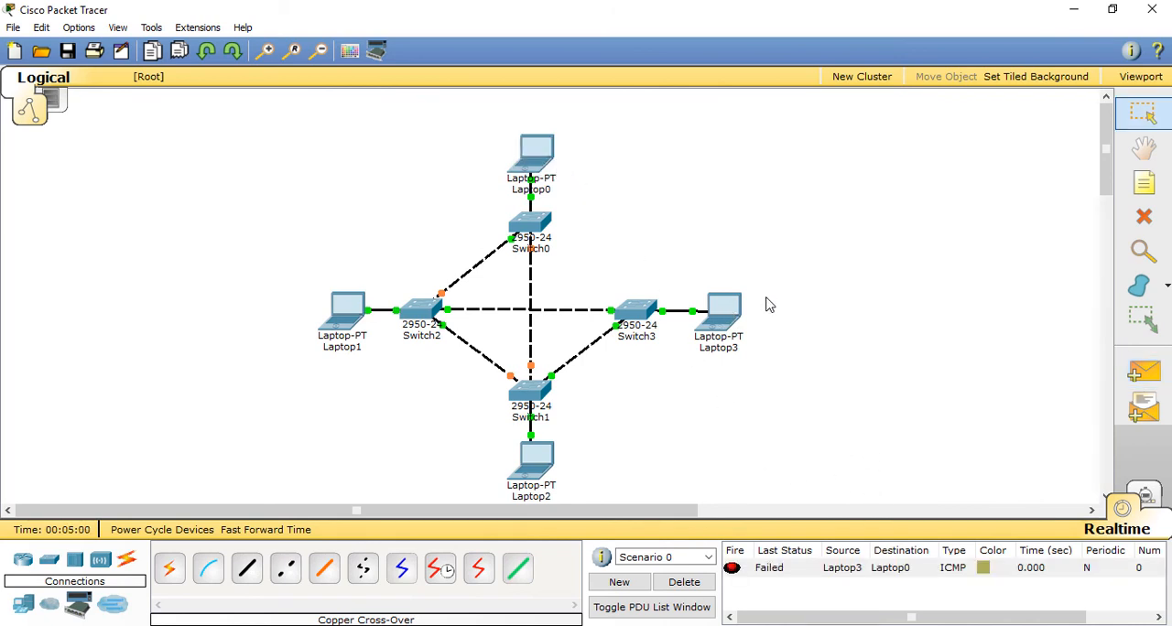
left_click(1143, 370)
left_click(539, 156)
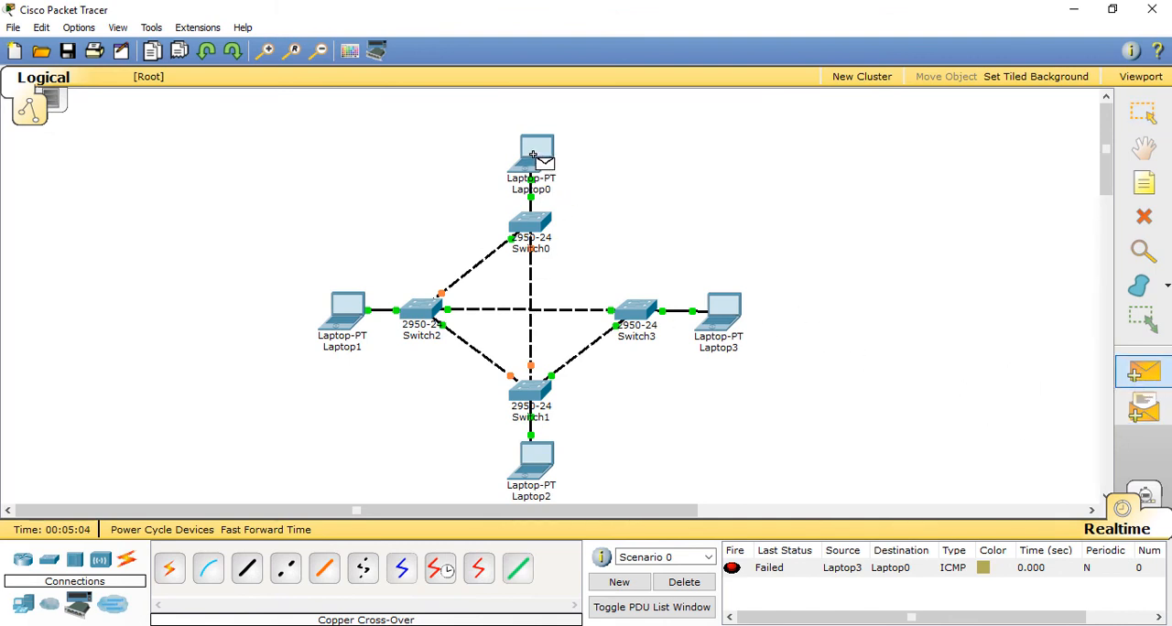
left_click(535, 458)
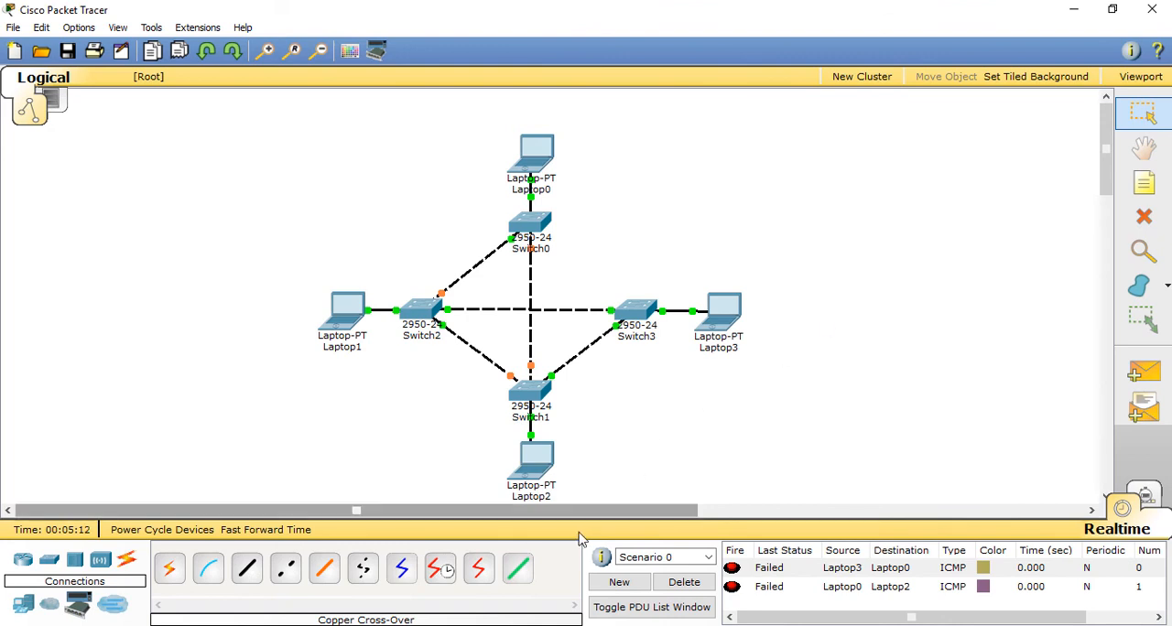
left_click(698, 584)
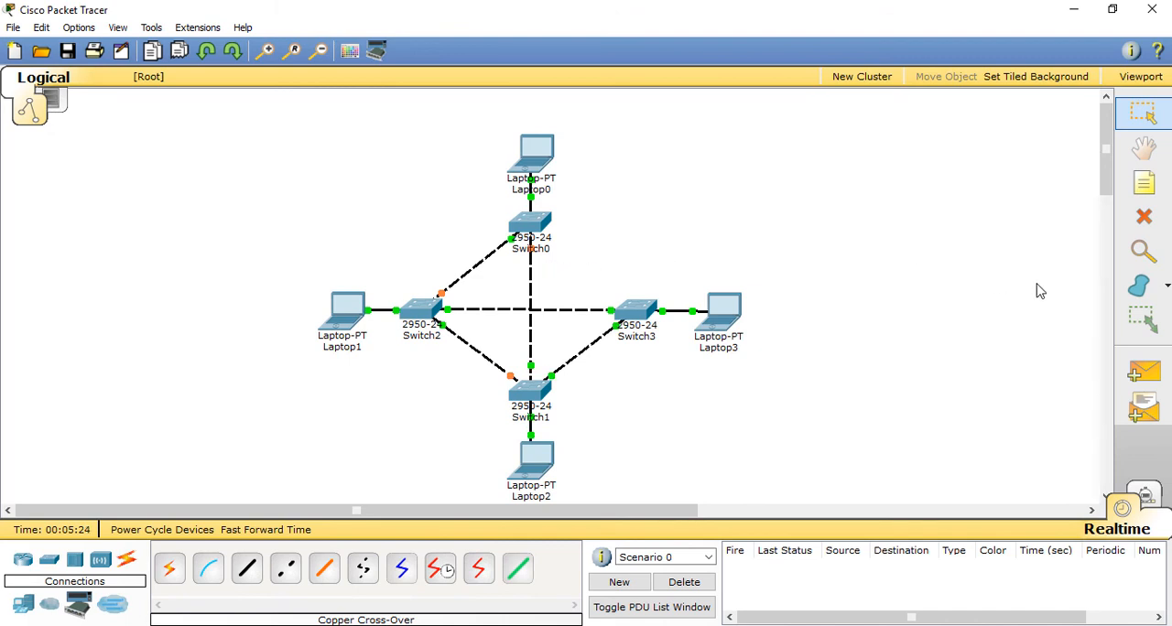
Step: Test connectivity by sending simple PDUs from Laptop0 to Laptop2 and from Laptop1 to Laptop2
left_click(1156, 367)
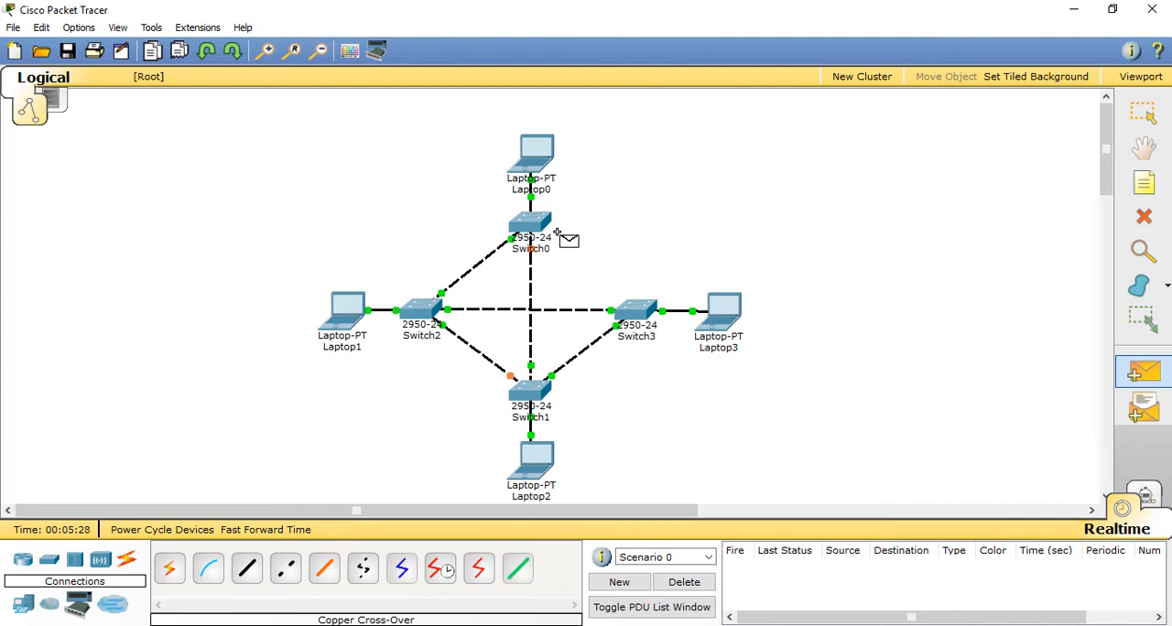
left_click(537, 154)
left_click(533, 467)
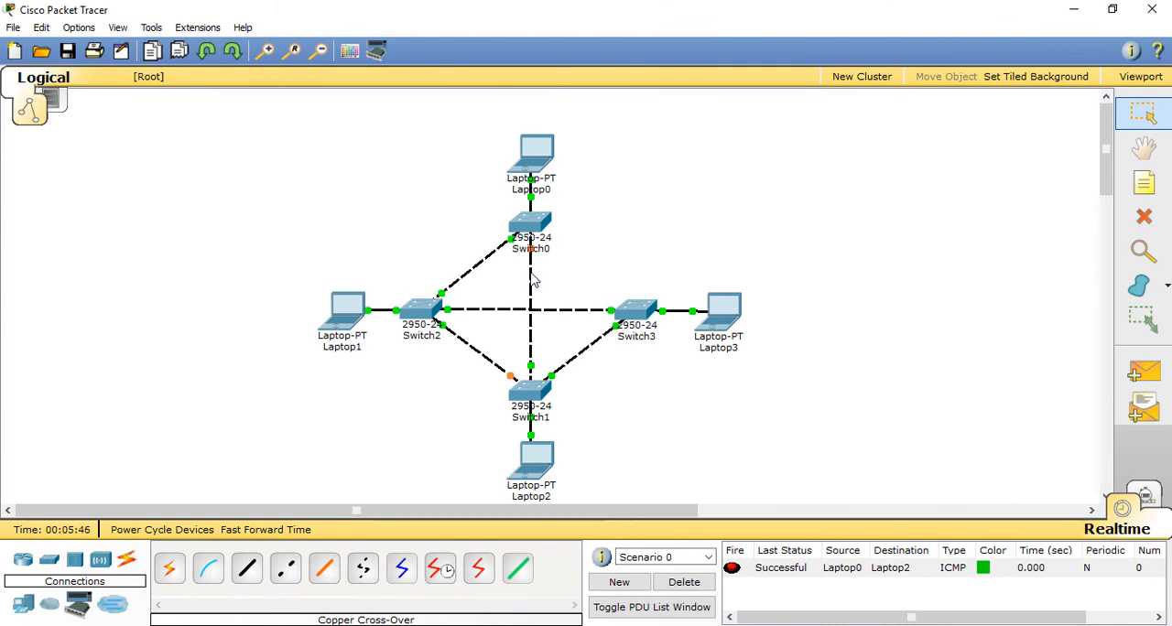
left_click(1143, 371)
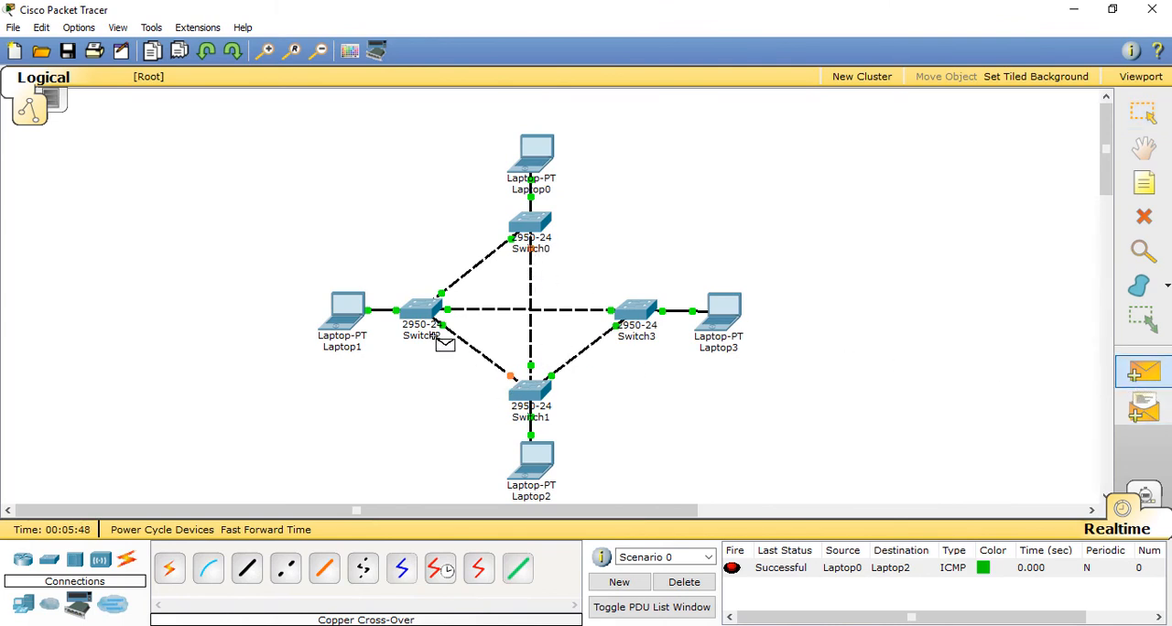
left_click(347, 313)
left_click(537, 470)
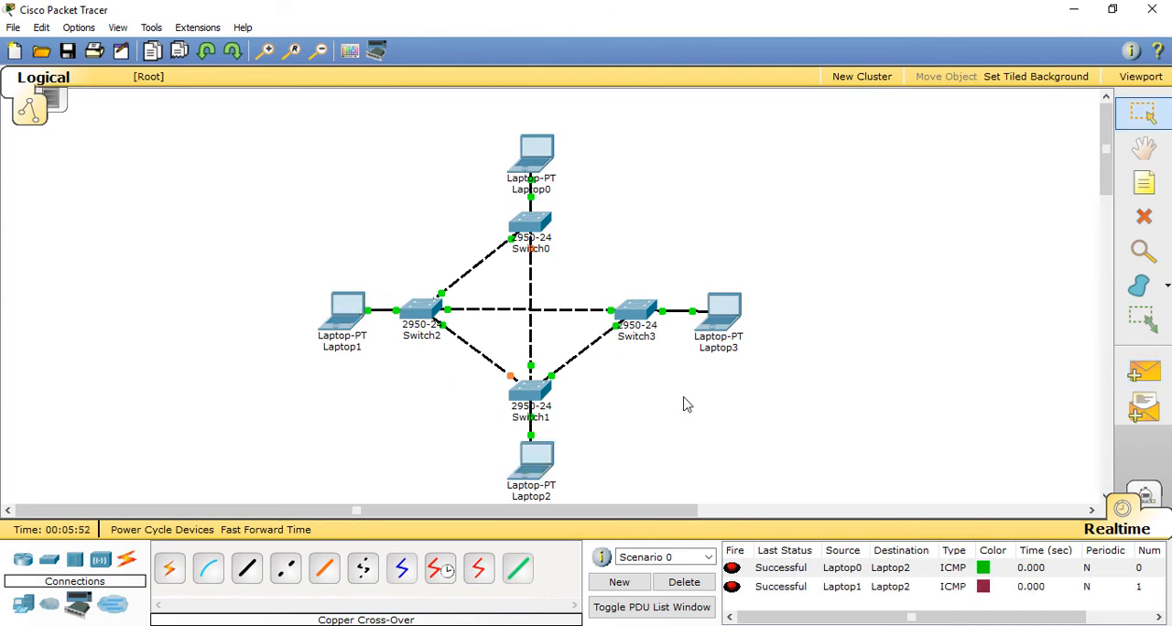
Step: Delete Scenario 0's PDU entries and send a simple PDU from Laptop3 to Laptop0
left_click(1143, 371)
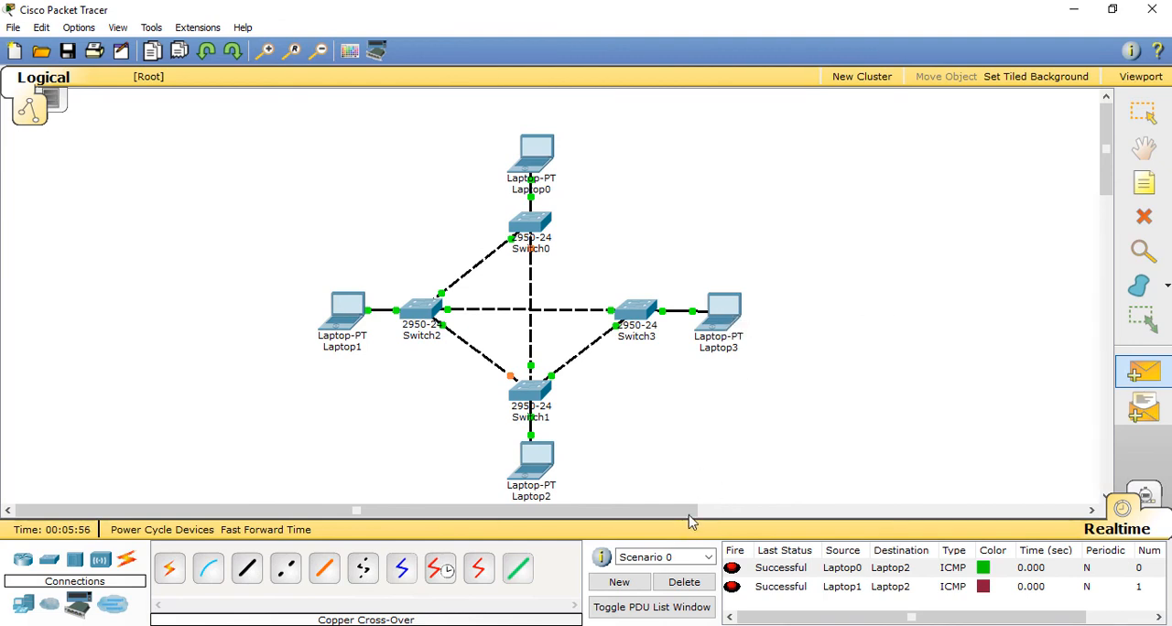
left_click(694, 586)
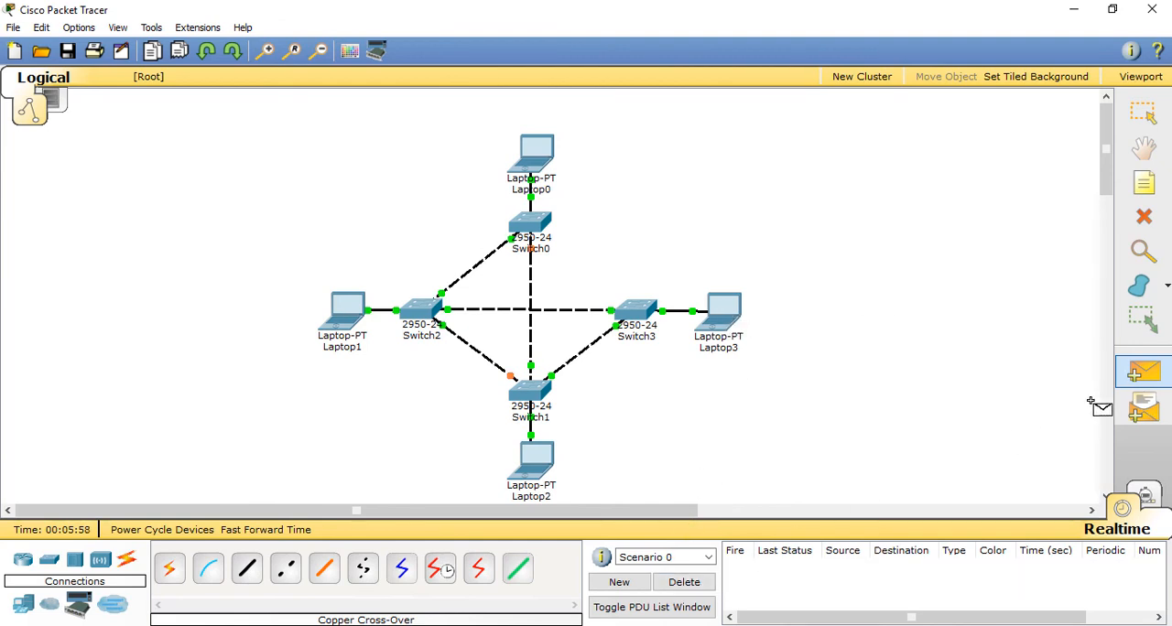
left_click(732, 312)
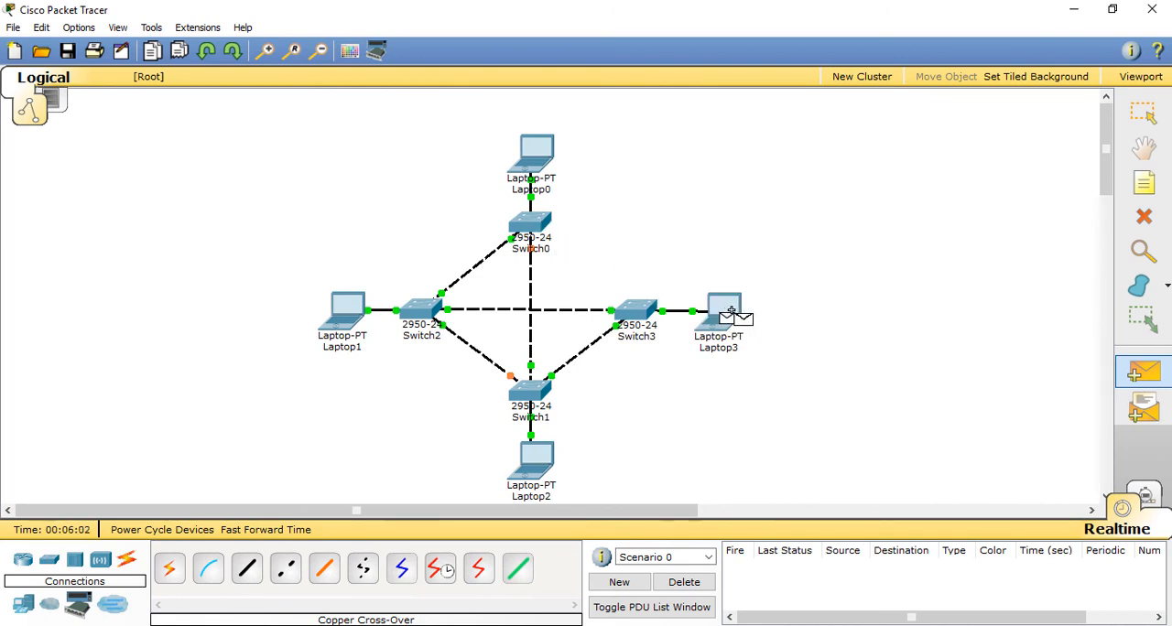
left_click(541, 152)
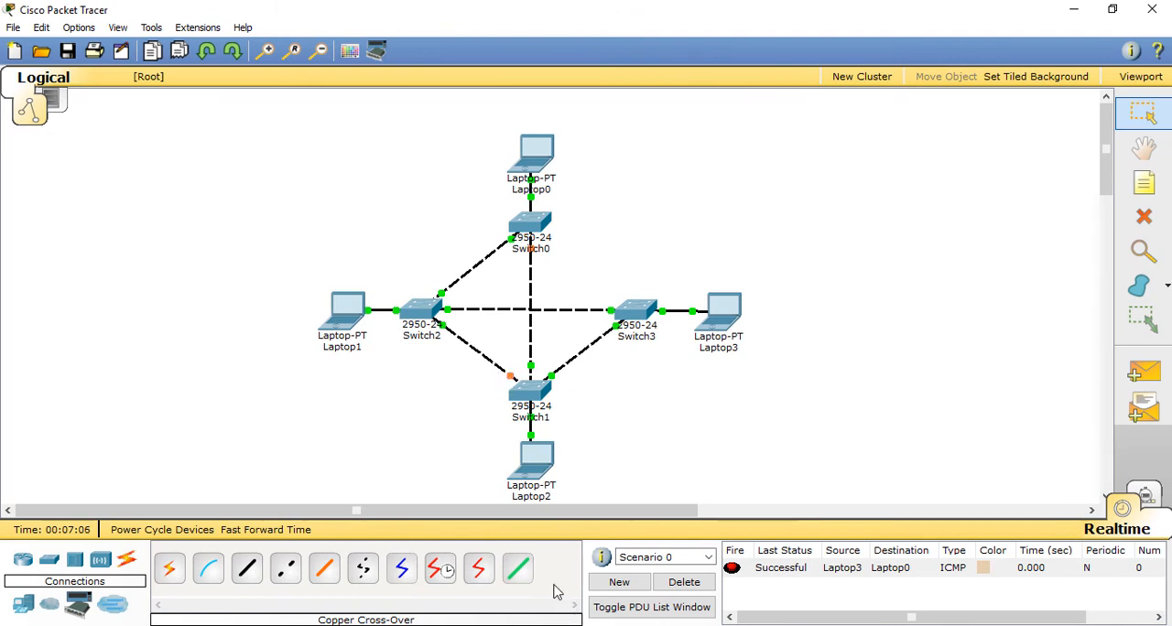
left_click_drag(539, 338, 604, 386)
mouse_move(575, 342)
left_mouse_down()
mouse_move(591, 357)
mouse_move(574, 364)
left_mouse_up()
Step: Reconnect Switch0 to Switch3 with a copper cross-over cable, using a free port on each switch
left_click(287, 579)
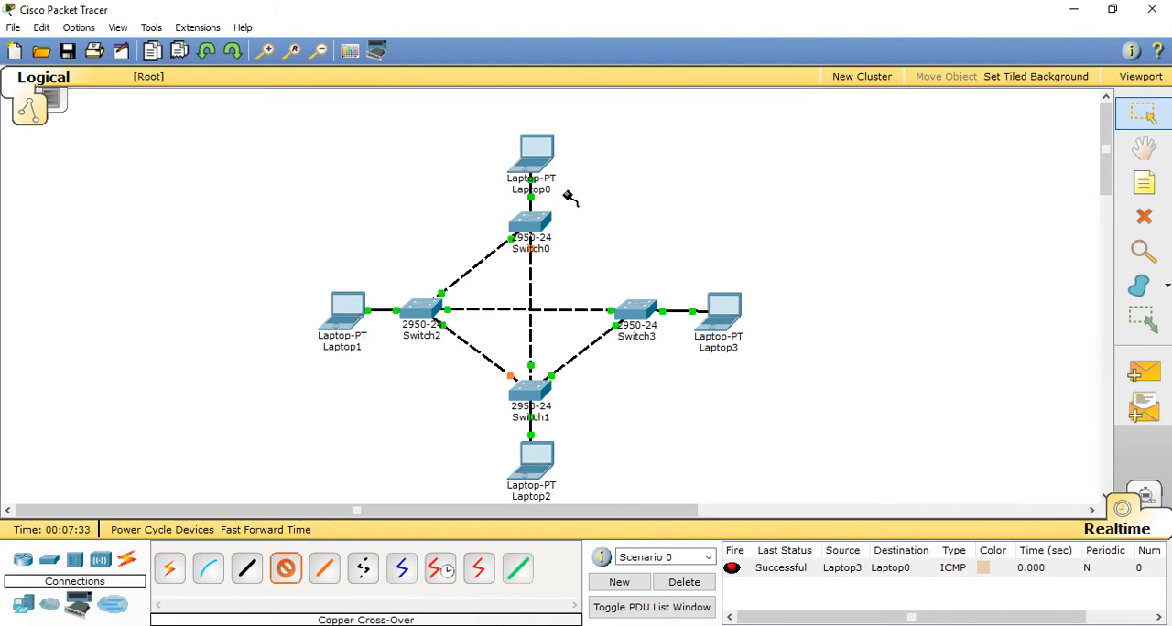
left_click(511, 216)
left_click(572, 243)
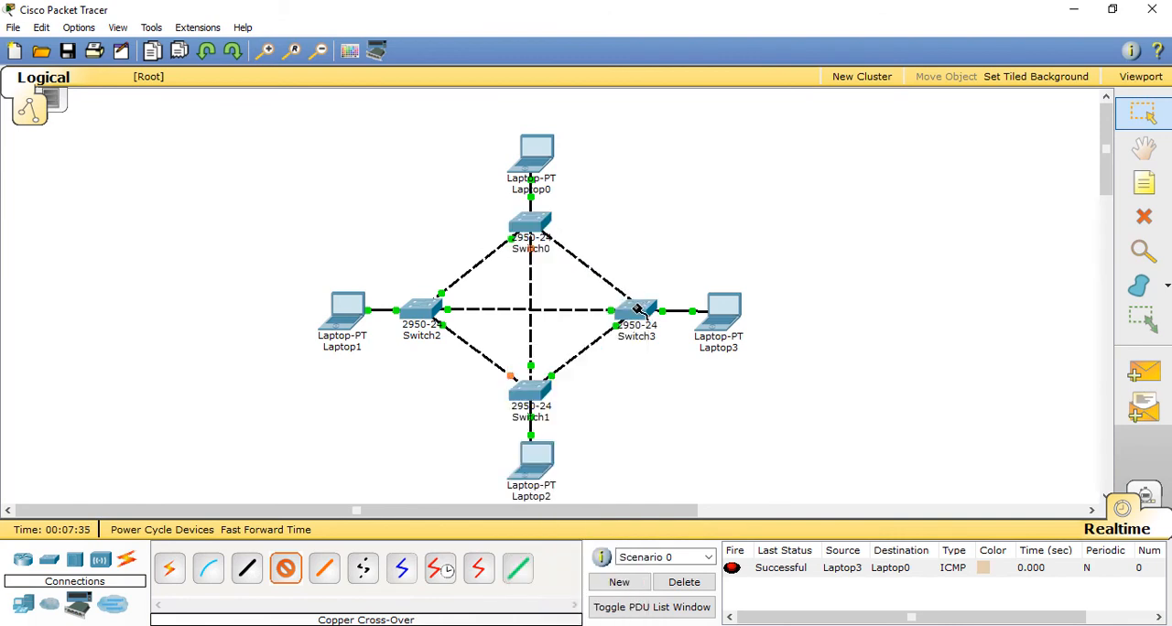
left_click(635, 310)
left_click(645, 268)
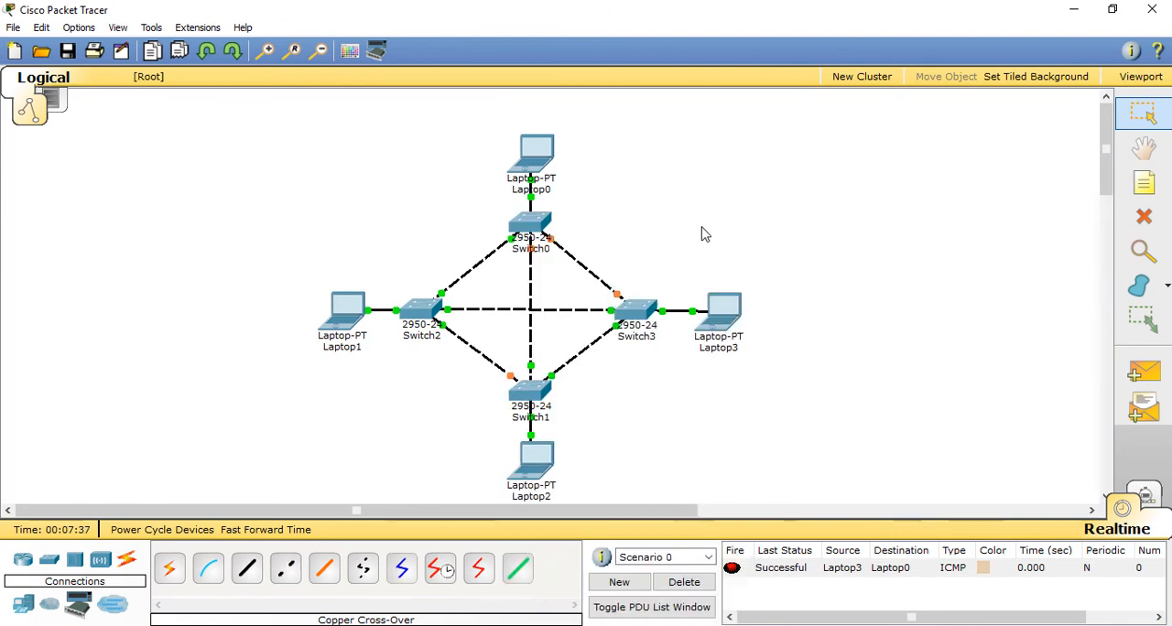